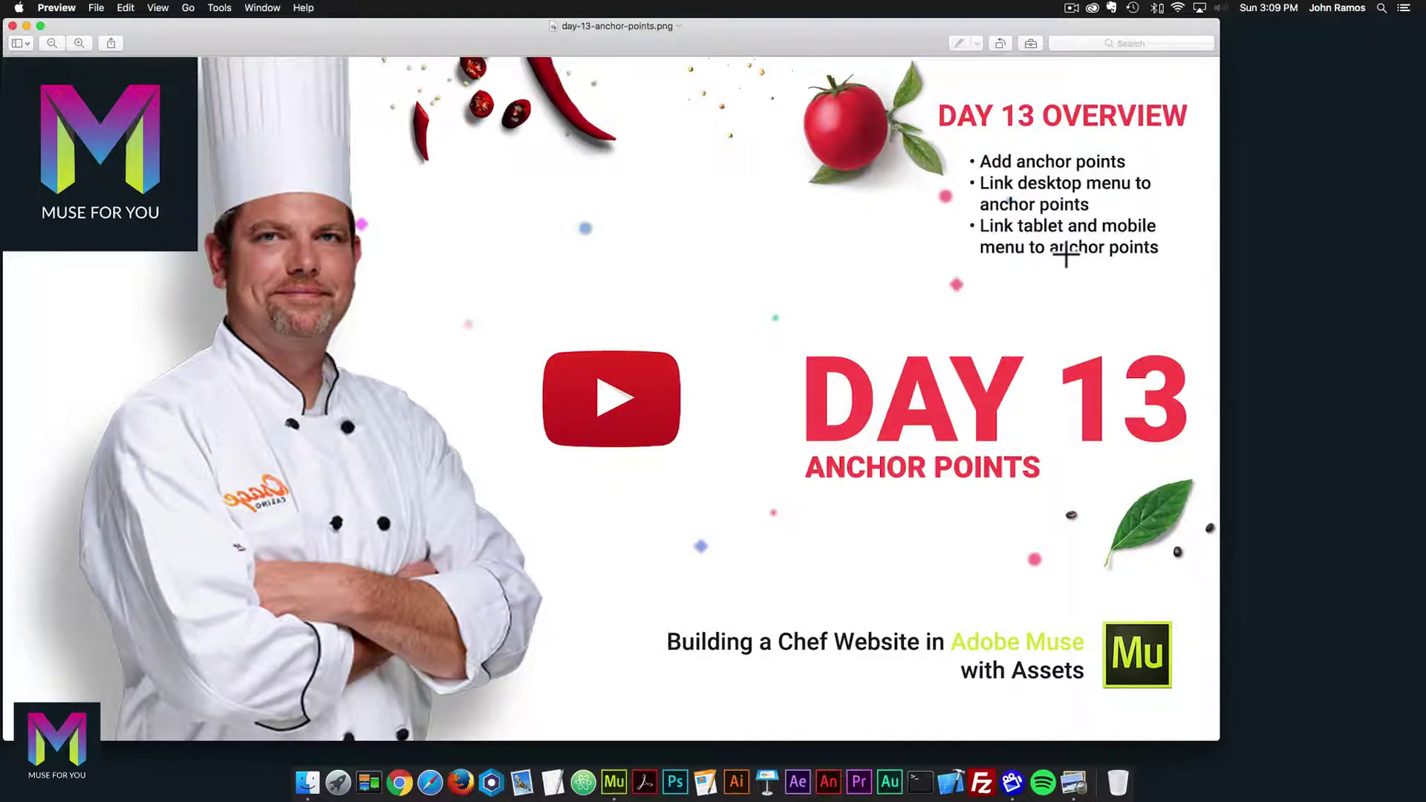
Close the overview image, open chef-website-starting-file.muse in Adobe Muse, and open its Home page for design.
{"action": "left_click", "coordinate": [12, 26]}
{"action": "left_click", "coordinate": [386, 187]}
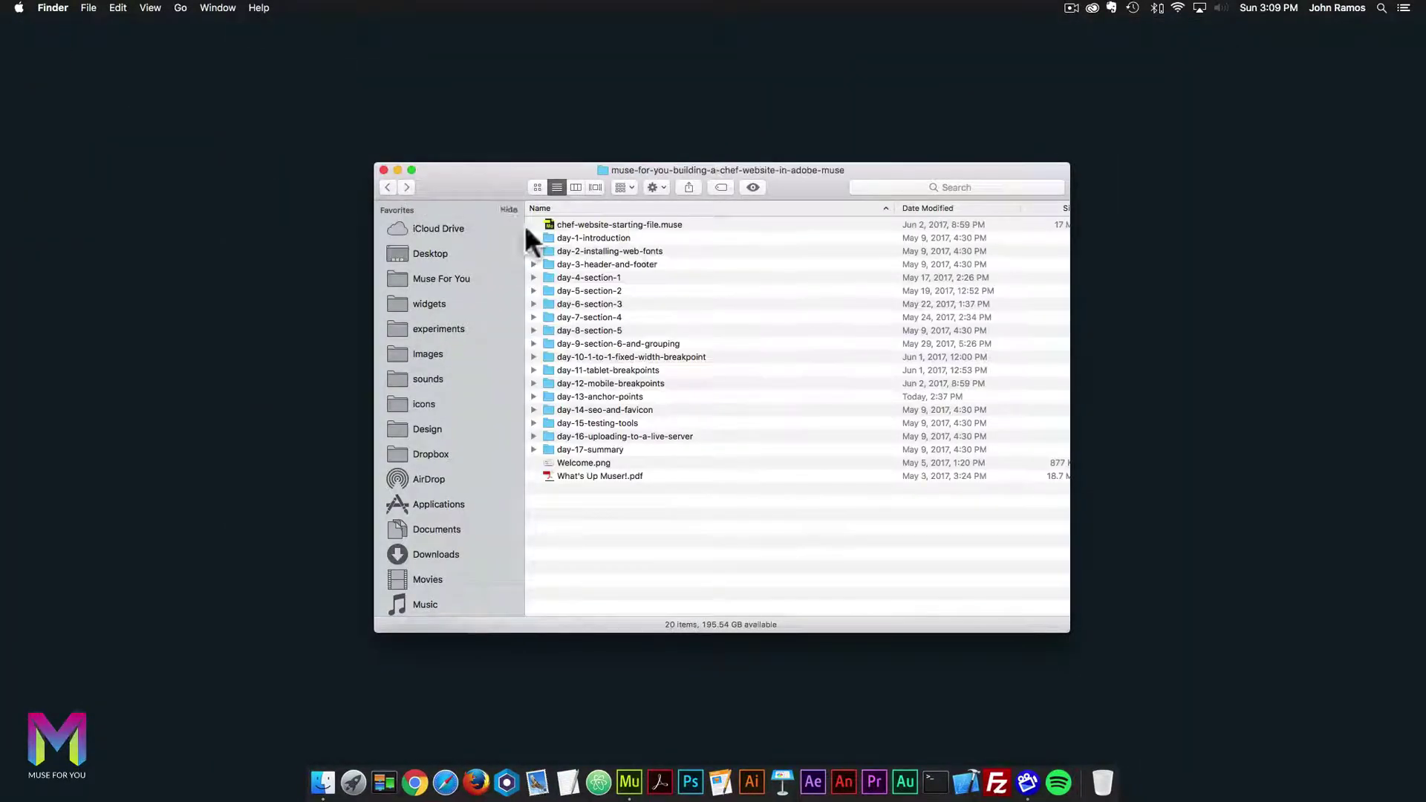
{"action": "left_click", "coordinate": [587, 223]}
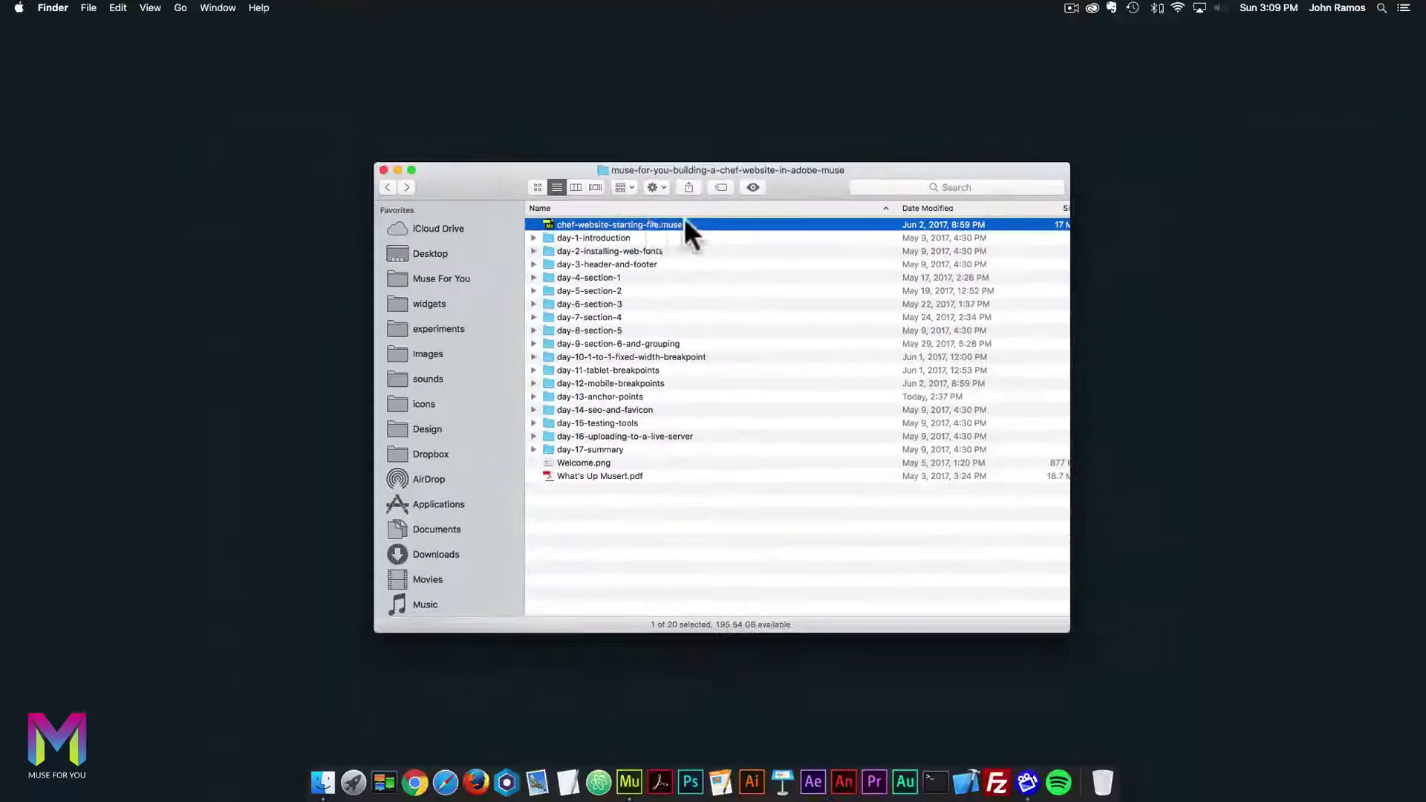
{"action": "double_click", "coordinate": [623, 223]}
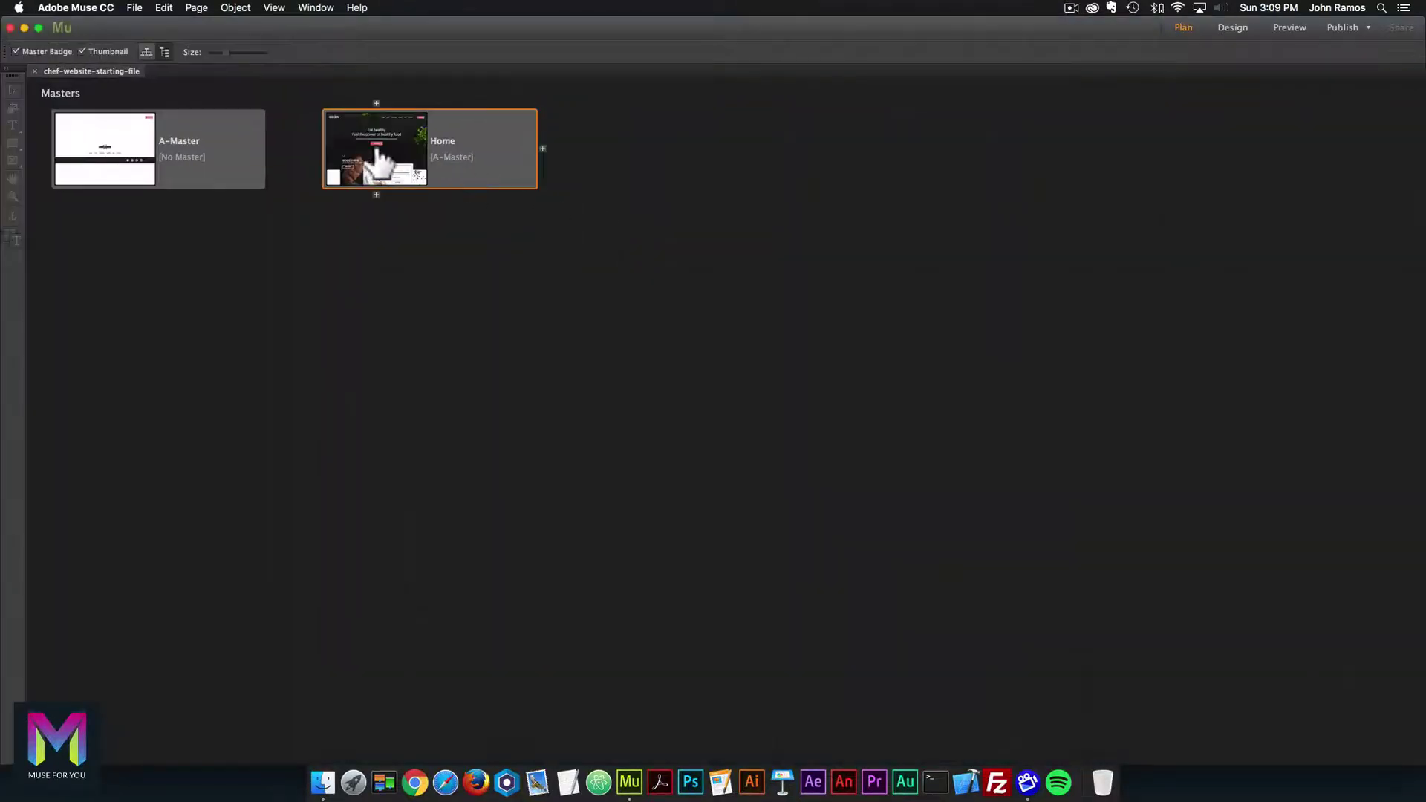
{"action": "double_click", "coordinate": [377, 152]}
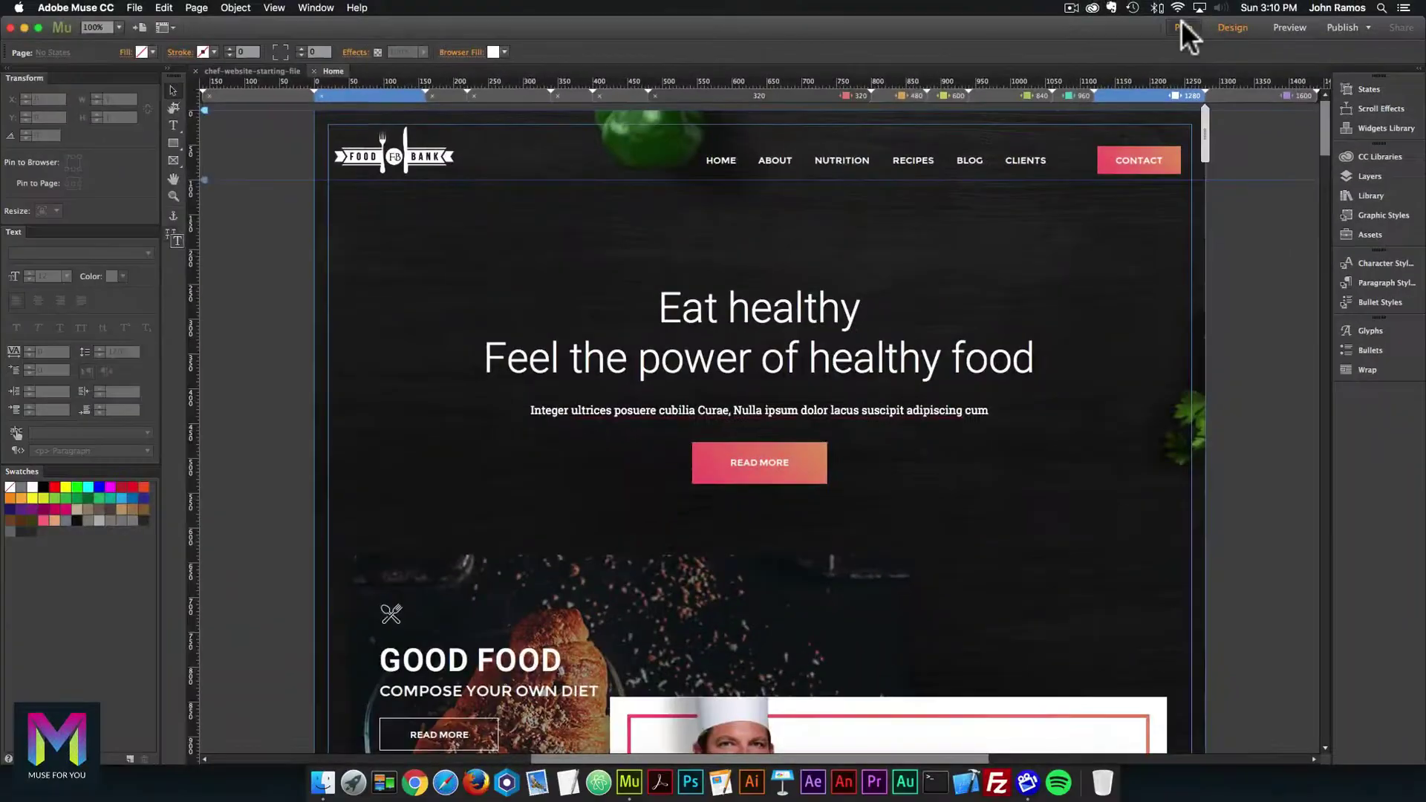
Return to the site plan and open the A-Master page for design.
{"action": "left_click", "coordinate": [1183, 32]}
{"action": "left_click", "coordinate": [97, 153]}
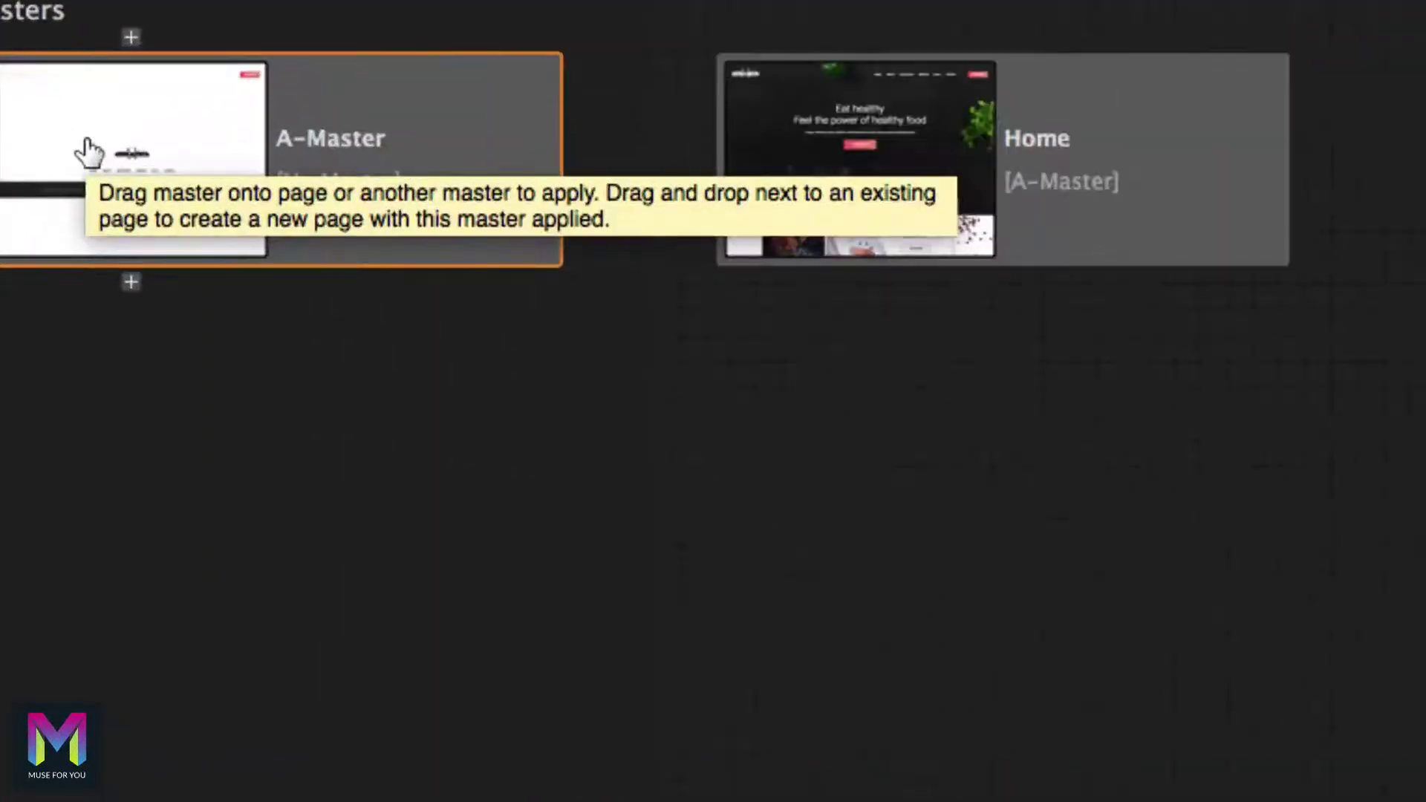
{"action": "double_click", "coordinate": [89, 152]}
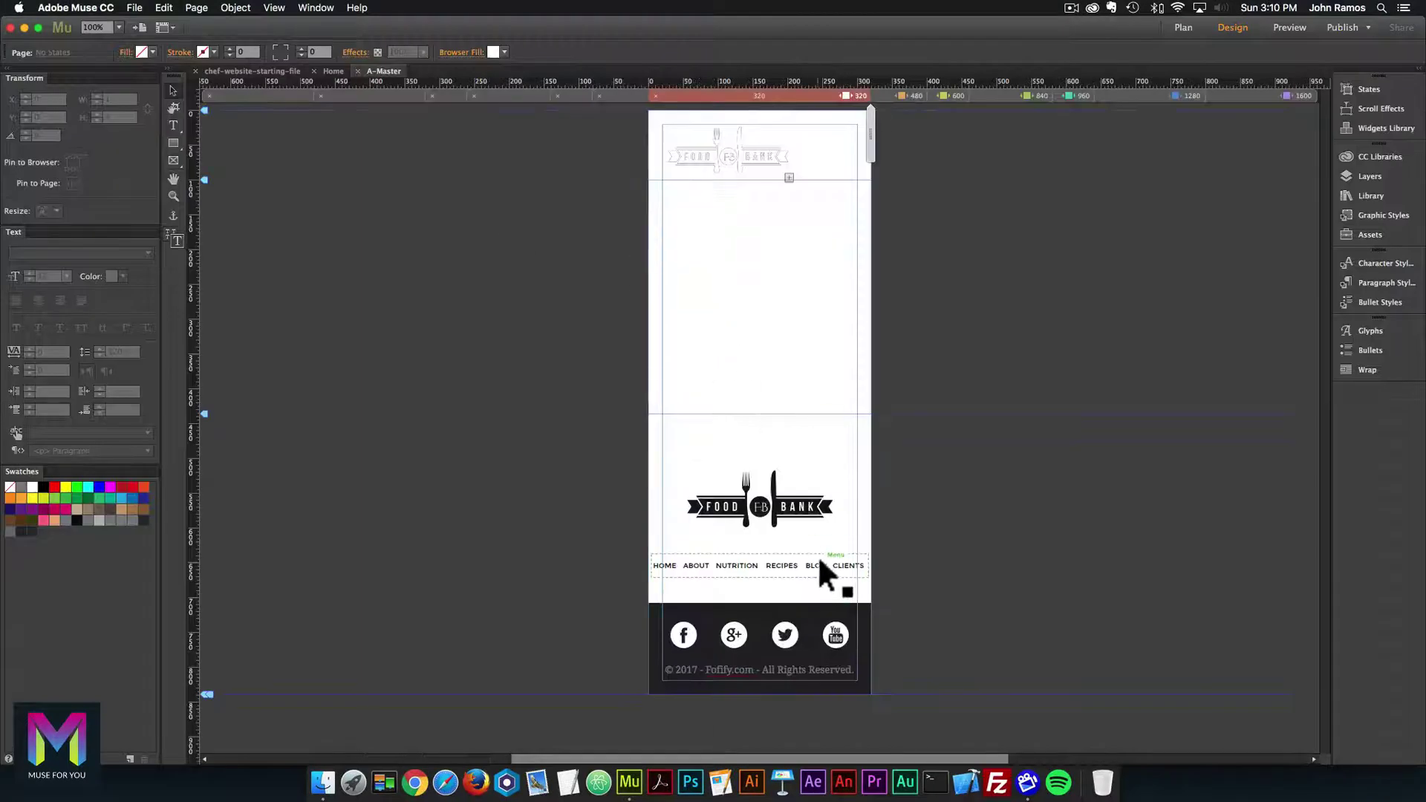
Limit text formatting to the current breakpoint and resize the footer copyright frame to the full 320 px page width.
{"action": "left_click", "coordinate": [729, 664]}
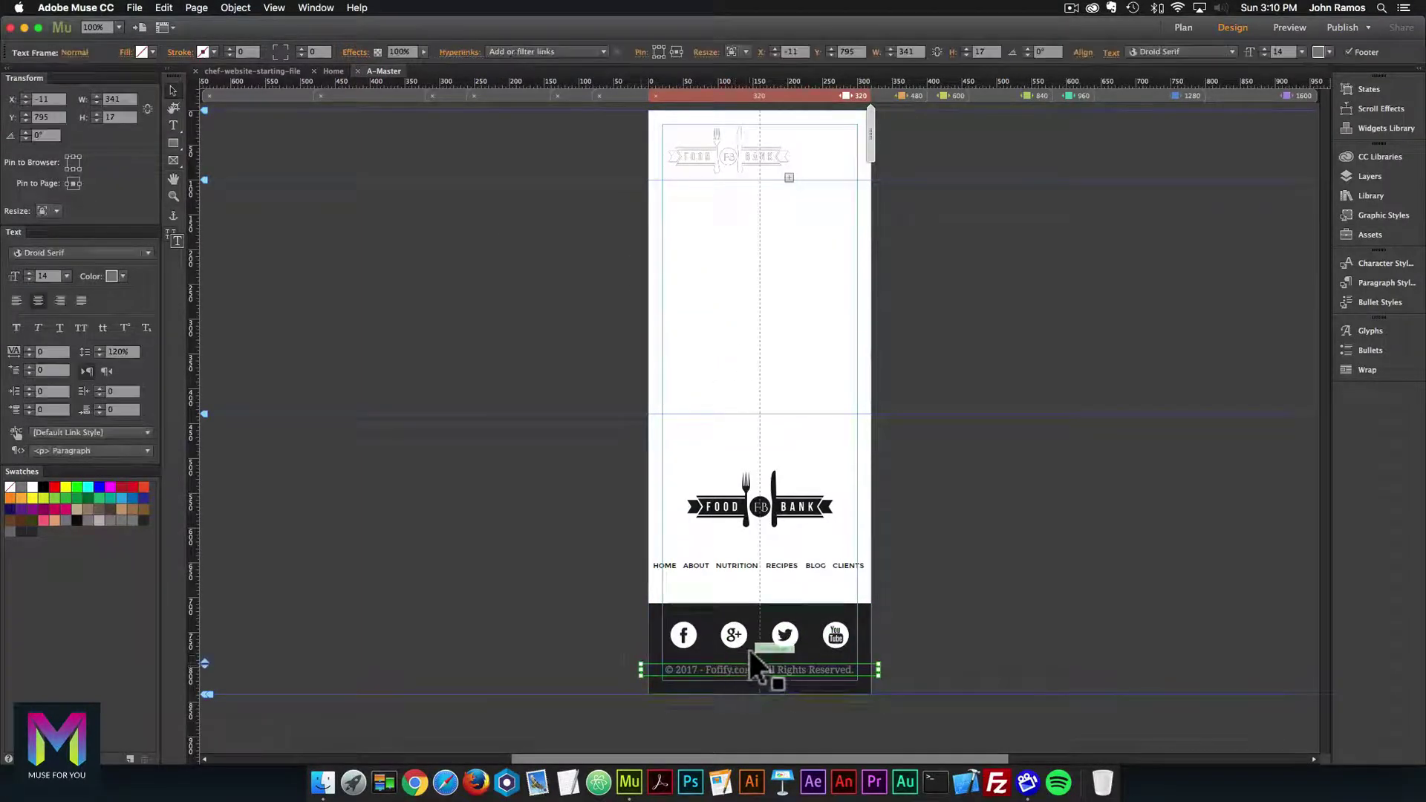
{"action": "key", "text": "super+equal"}
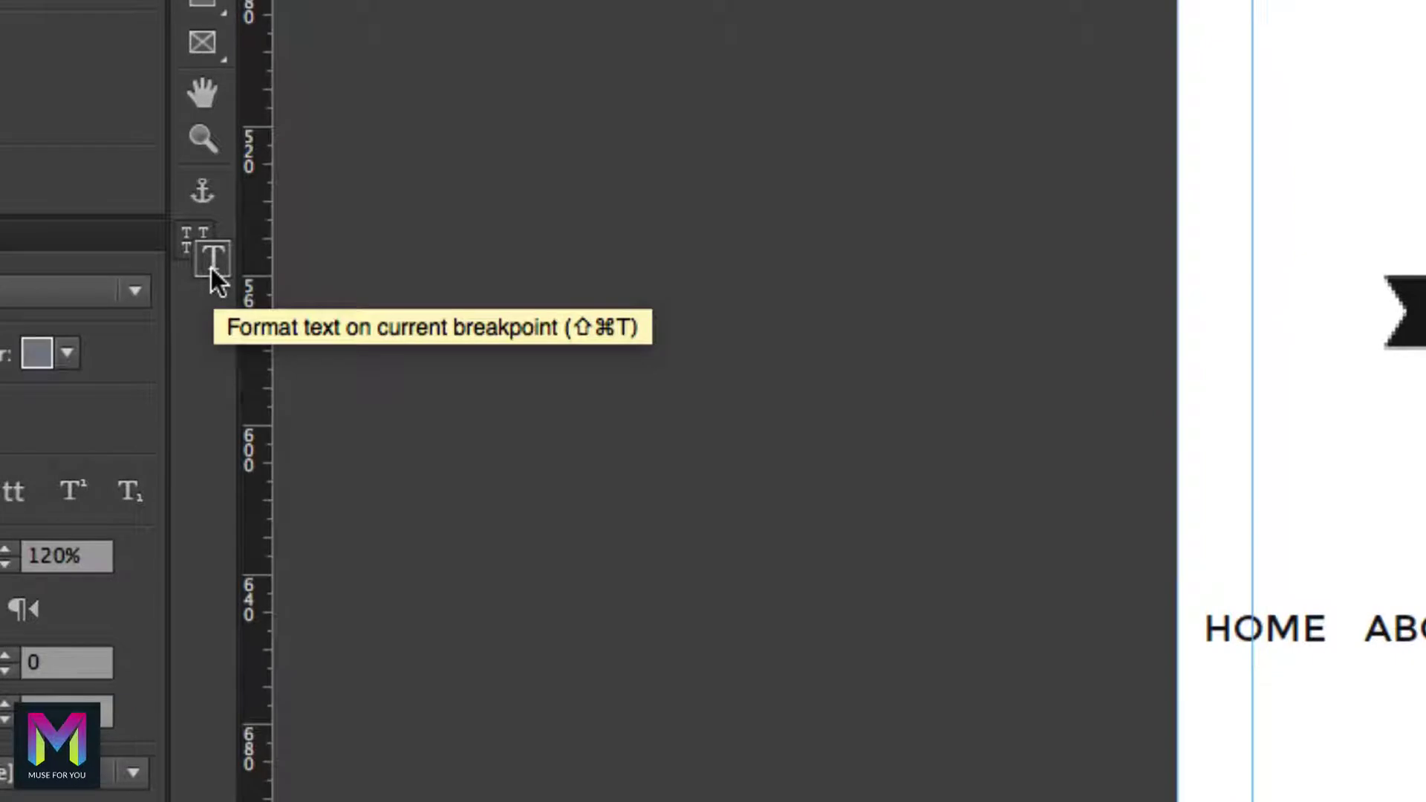
{"action": "left_click", "coordinate": [191, 247]}
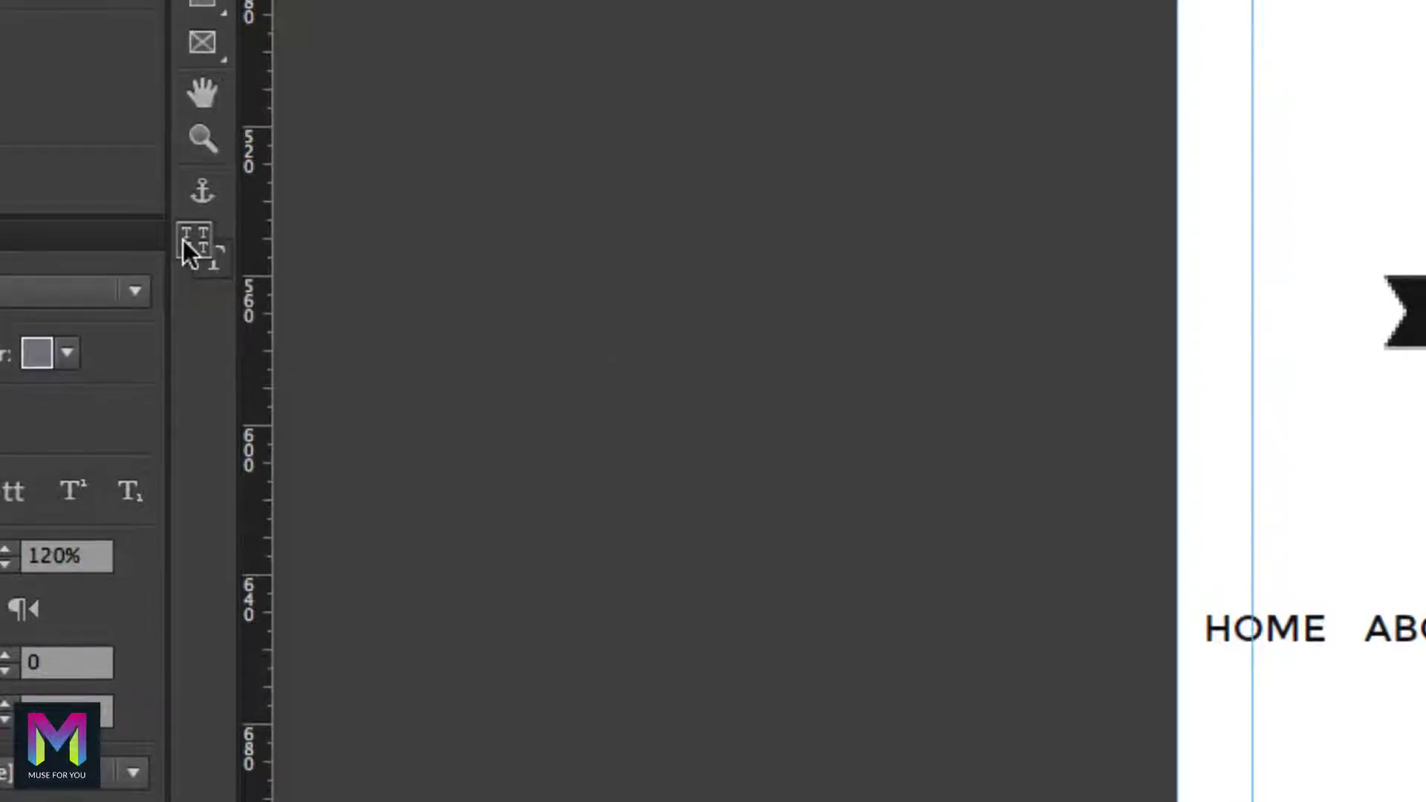
{"action": "left_click", "coordinate": [204, 270]}
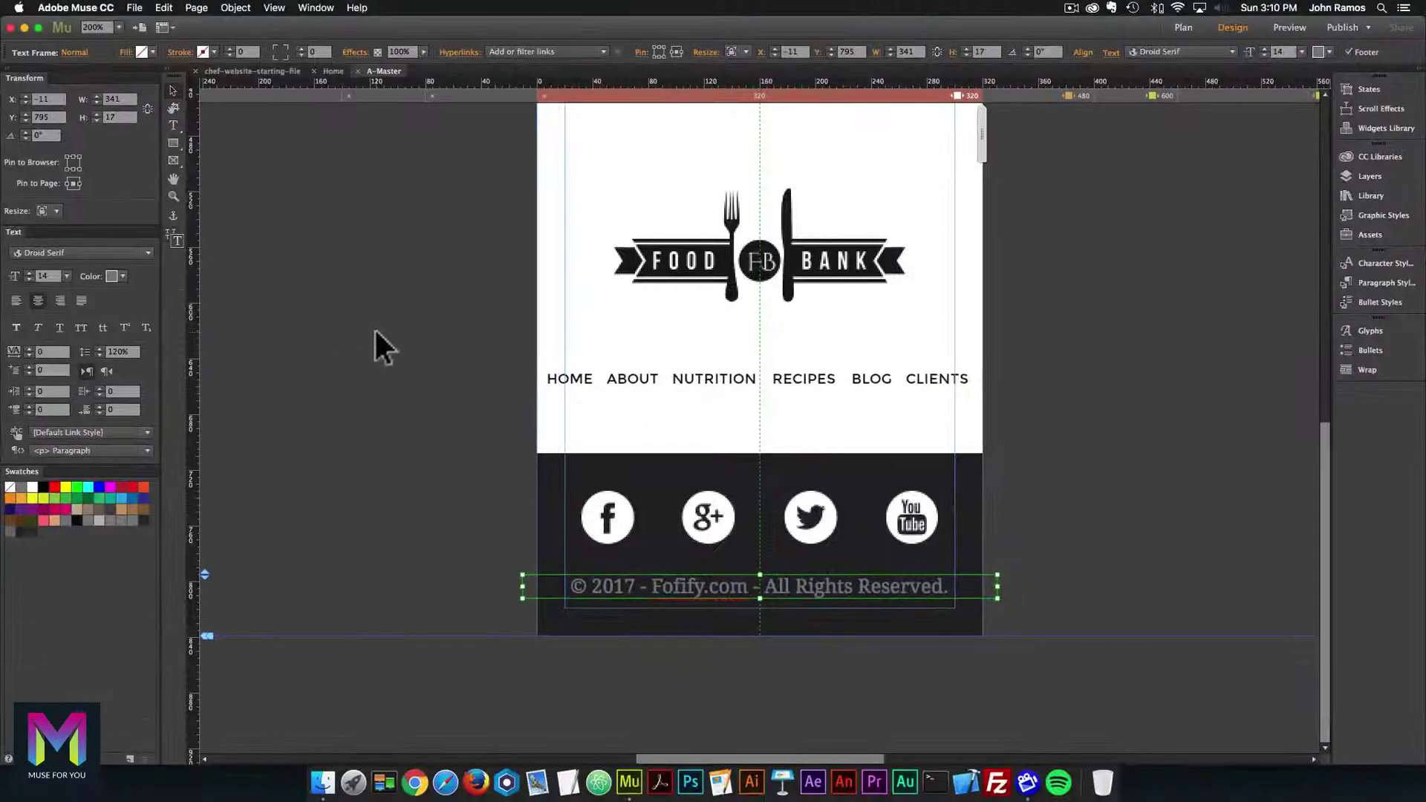
{"action": "left_click_drag", "start_coordinate": [522, 588], "coordinate": [538, 588]}
{"action": "left_click_drag", "start_coordinate": [997, 588], "coordinate": [984, 588]}
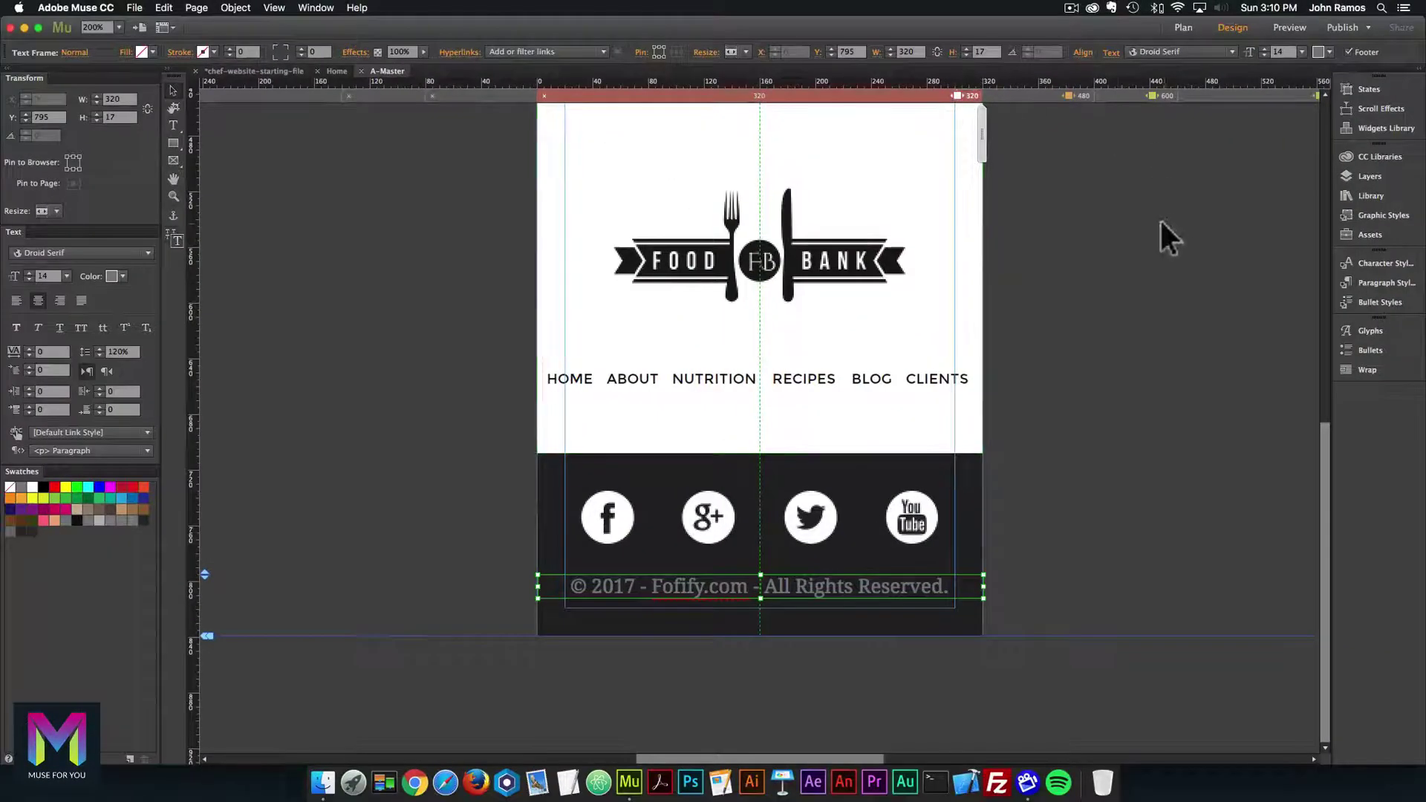
Left-align the footer copyright text at the 1600 breakpoint.
{"action": "key", "text": "super+minus"}
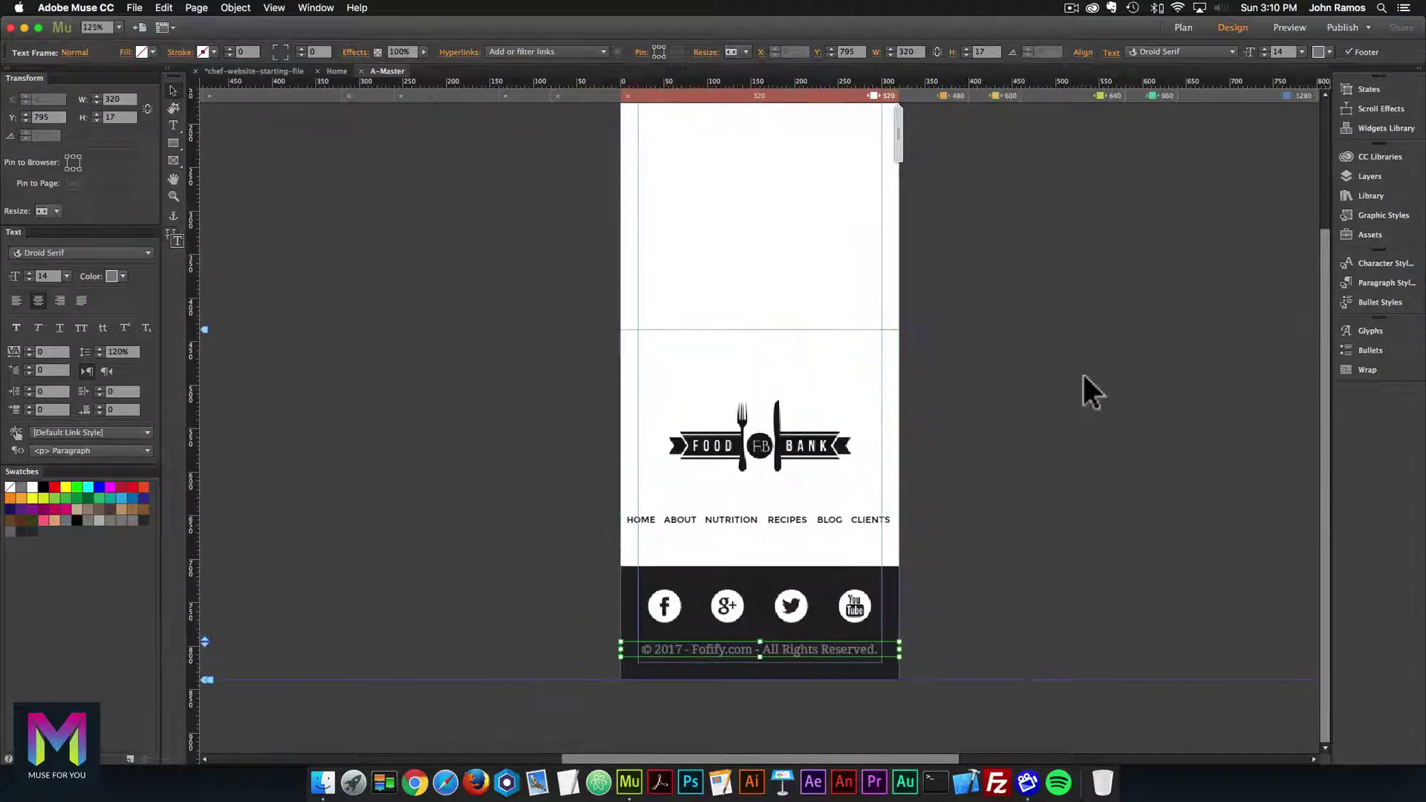
{"action": "scroll", "coordinate": [1281, 229], "scroll_direction": "right", "scroll_amount": 3}
{"action": "scroll", "coordinate": [1280, 229], "scroll_direction": "right", "scroll_amount": 5}
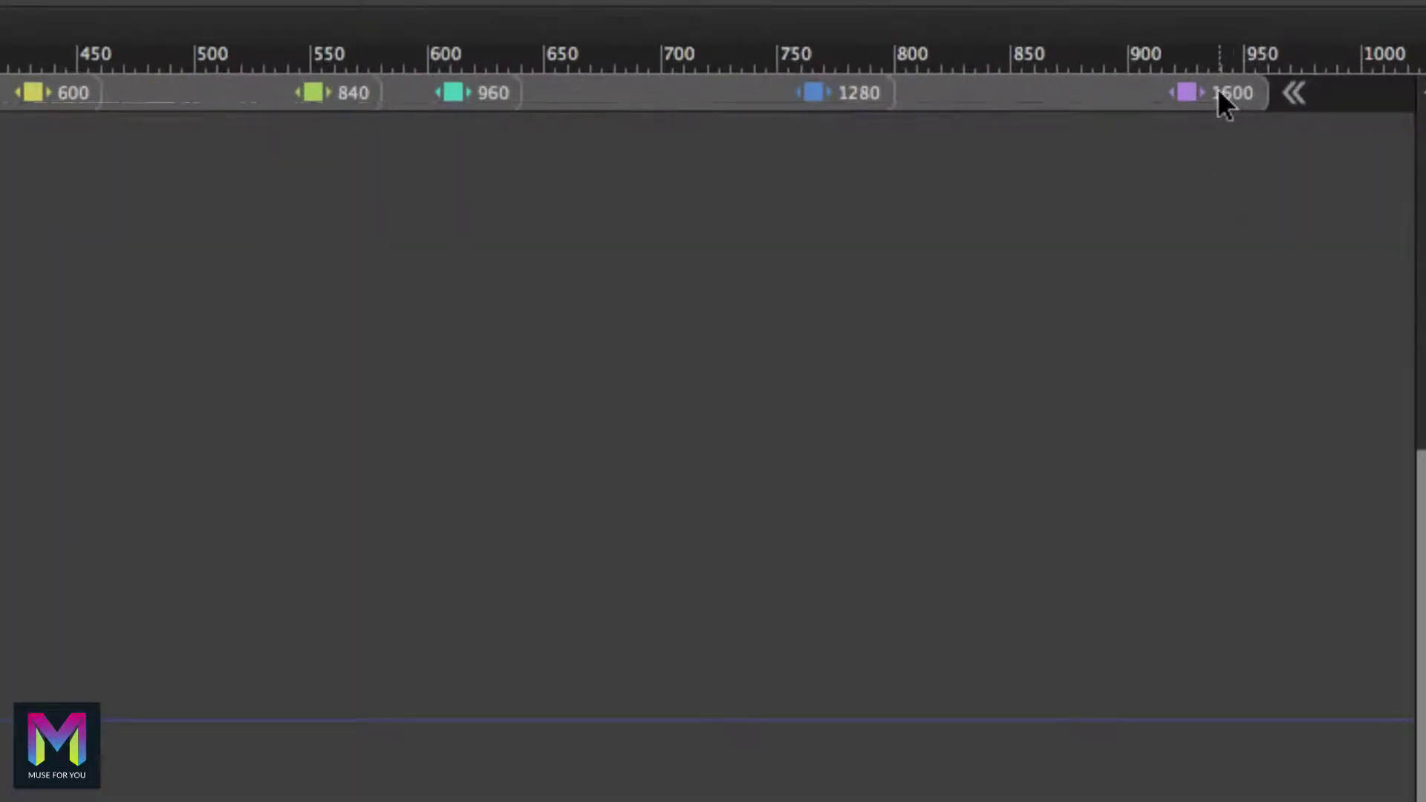
{"action": "left_click", "coordinate": [1222, 96]}
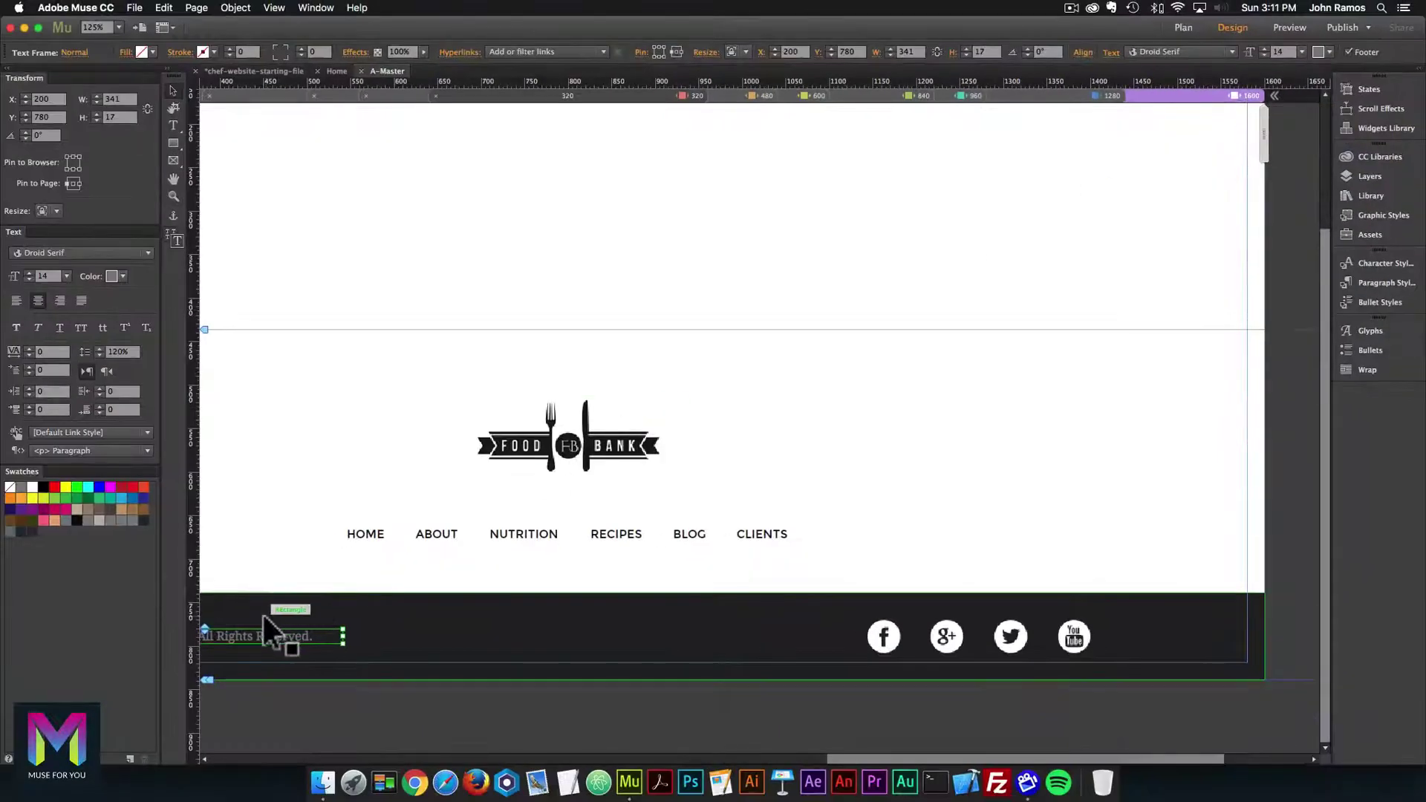
{"action": "key", "text": "super+equal"}
{"action": "key", "text": "super+equal"}
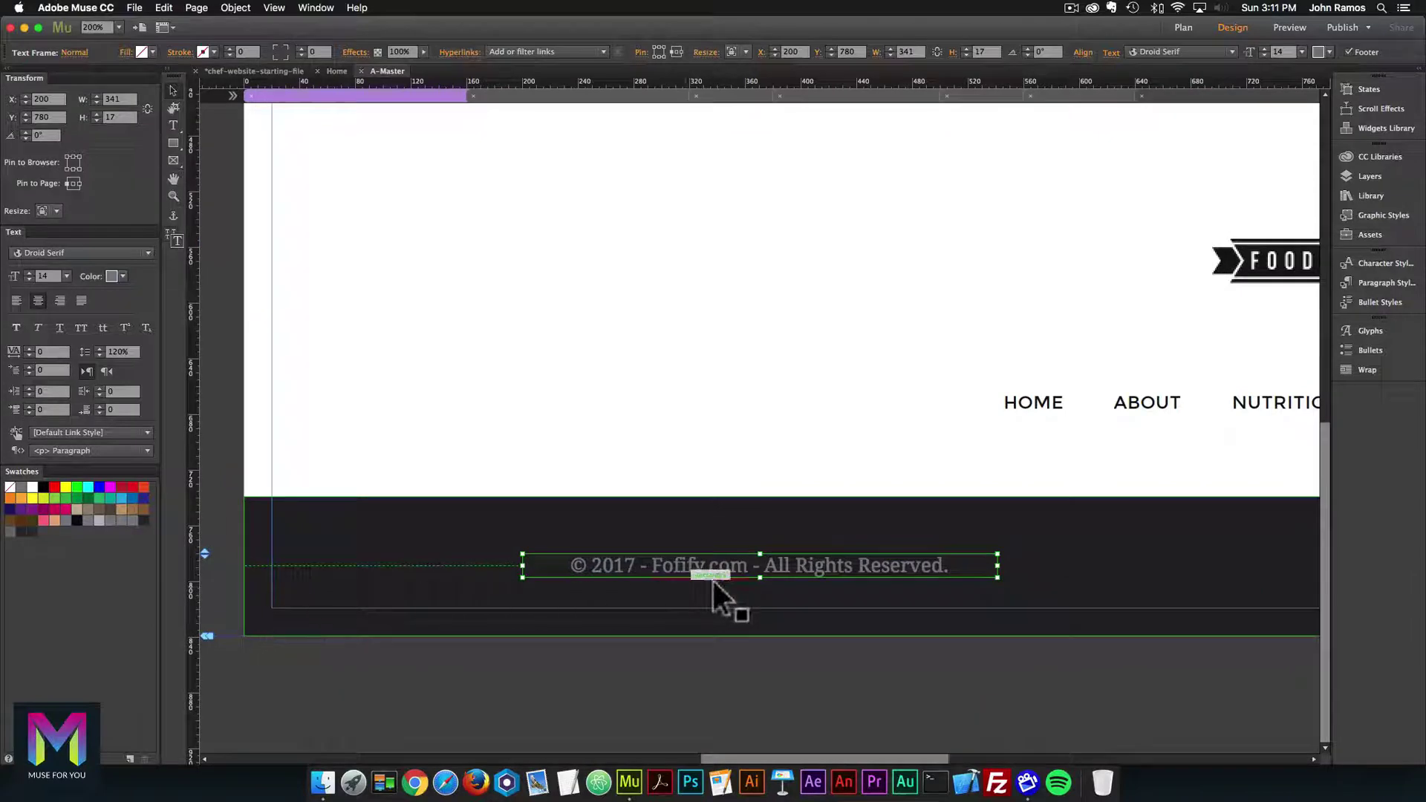
{"action": "double_click", "coordinate": [751, 578]}
{"action": "left_click_drag", "start_coordinate": [956, 566], "coordinate": [535, 571]}
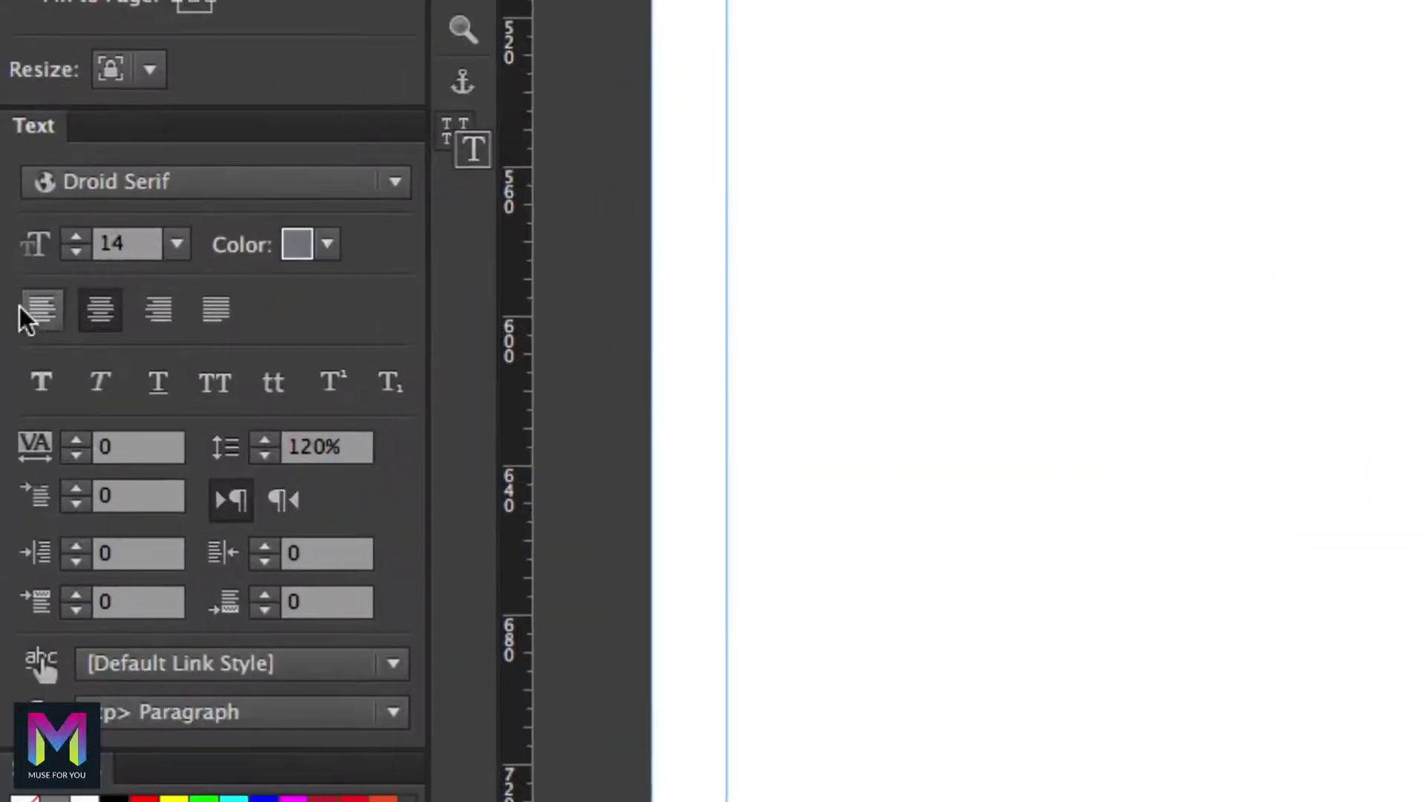
{"action": "left_click", "coordinate": [36, 310]}
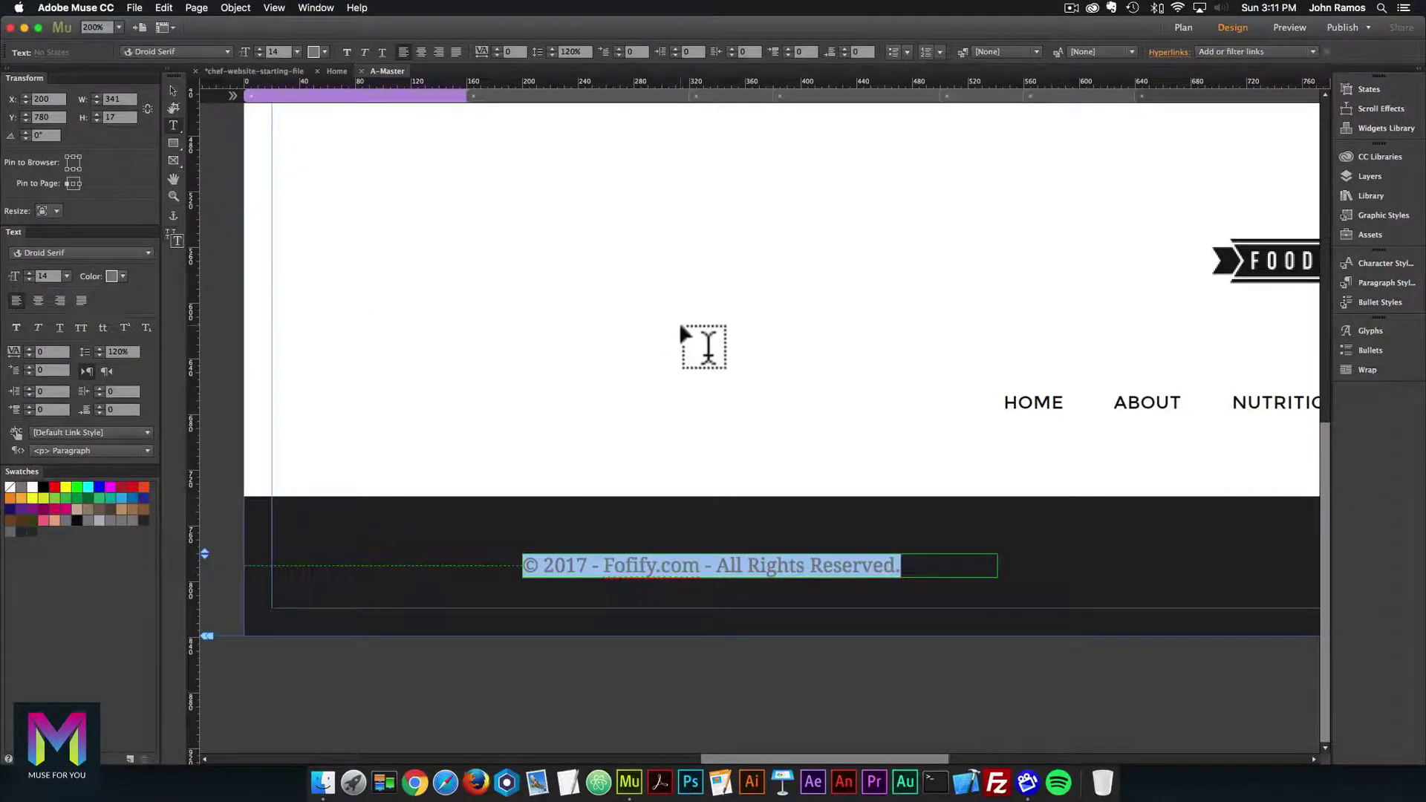
Left-align the footer copyright text at the 1280 breakpoint.
{"action": "key", "text": "super+minus"}
{"action": "key", "text": "super+minus"}
{"action": "key", "text": "super+minus"}
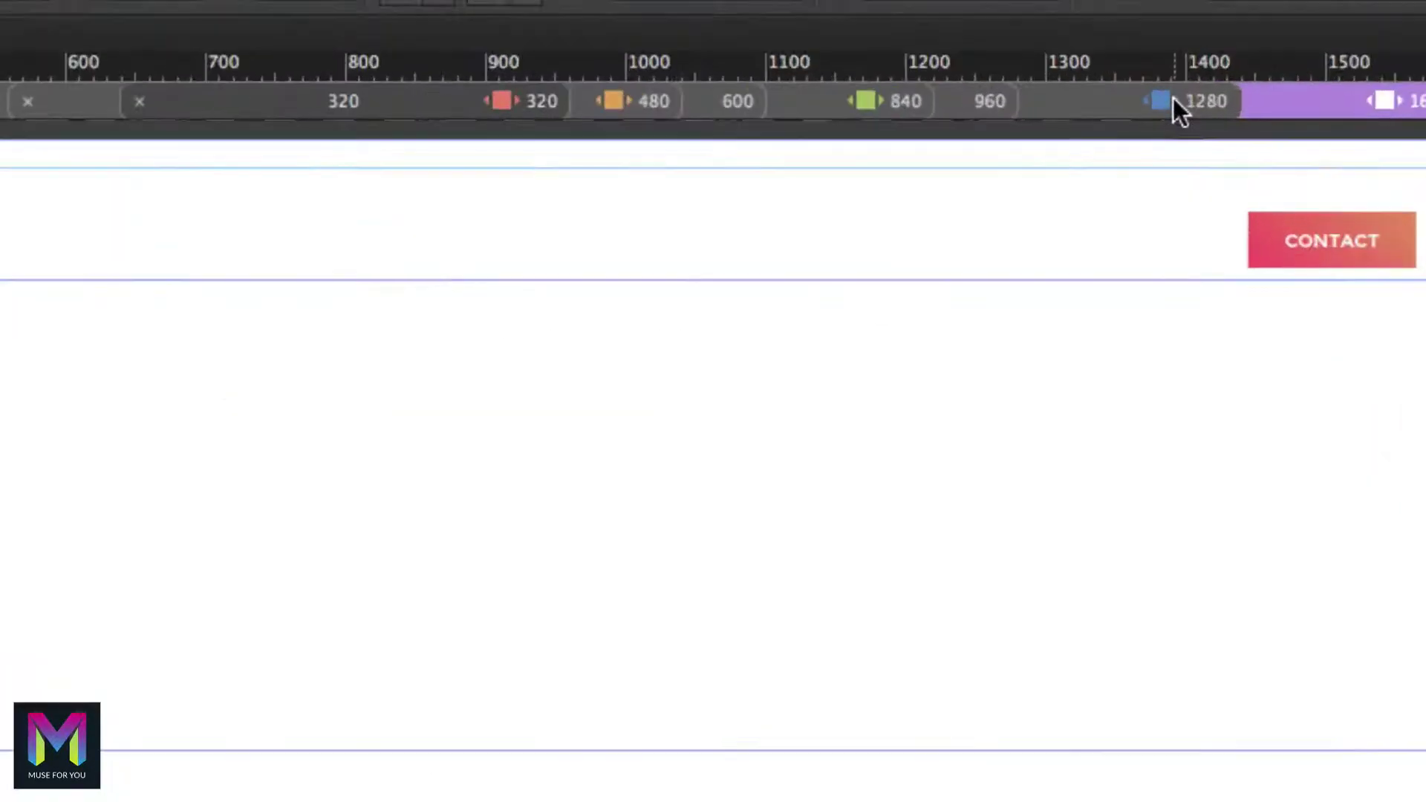
{"action": "left_click", "coordinate": [1173, 98]}
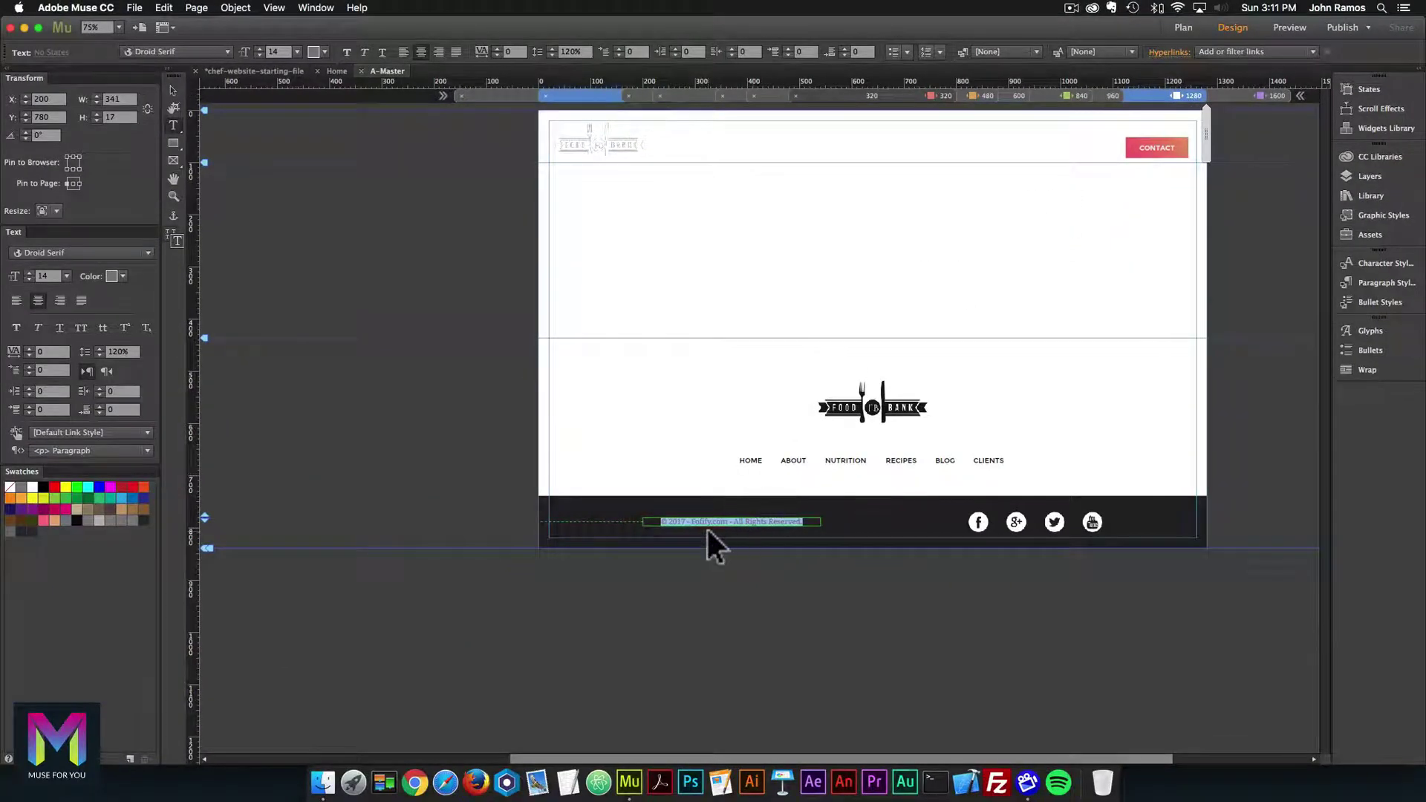
{"action": "key", "text": "super+equal"}
{"action": "key", "text": "super+equal"}
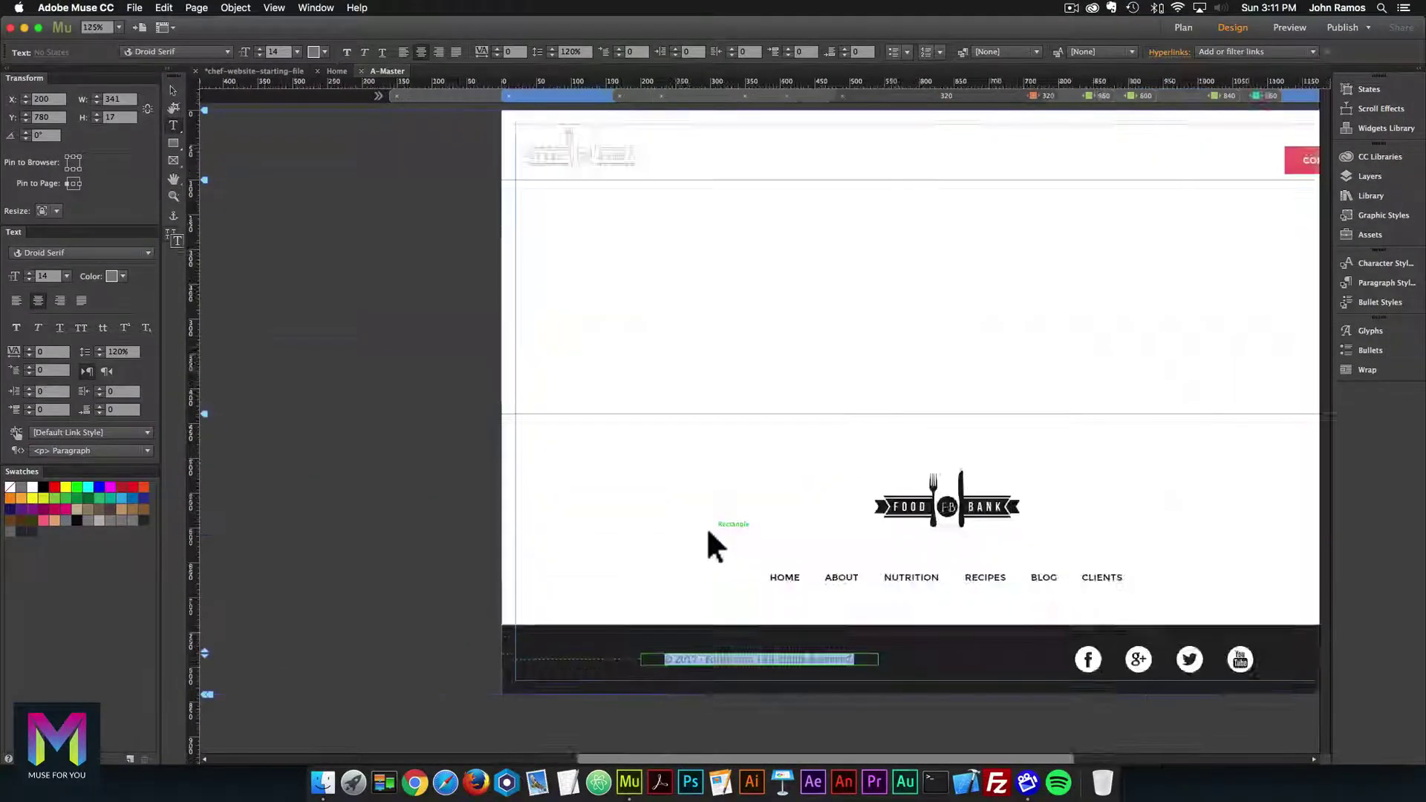
{"action": "key", "text": "super+equal"}
{"action": "key", "text": "super+equal"}
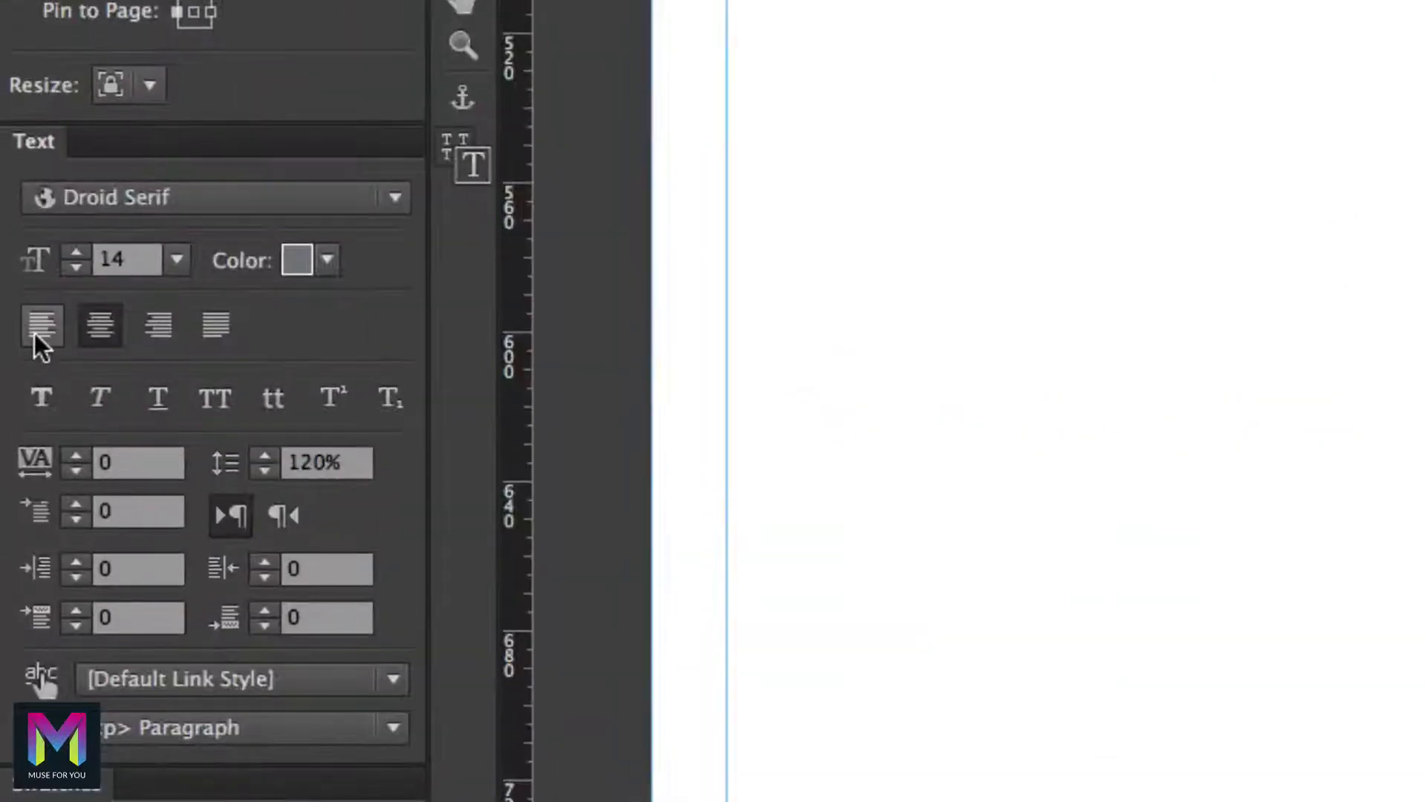
{"action": "left_click", "coordinate": [34, 333]}
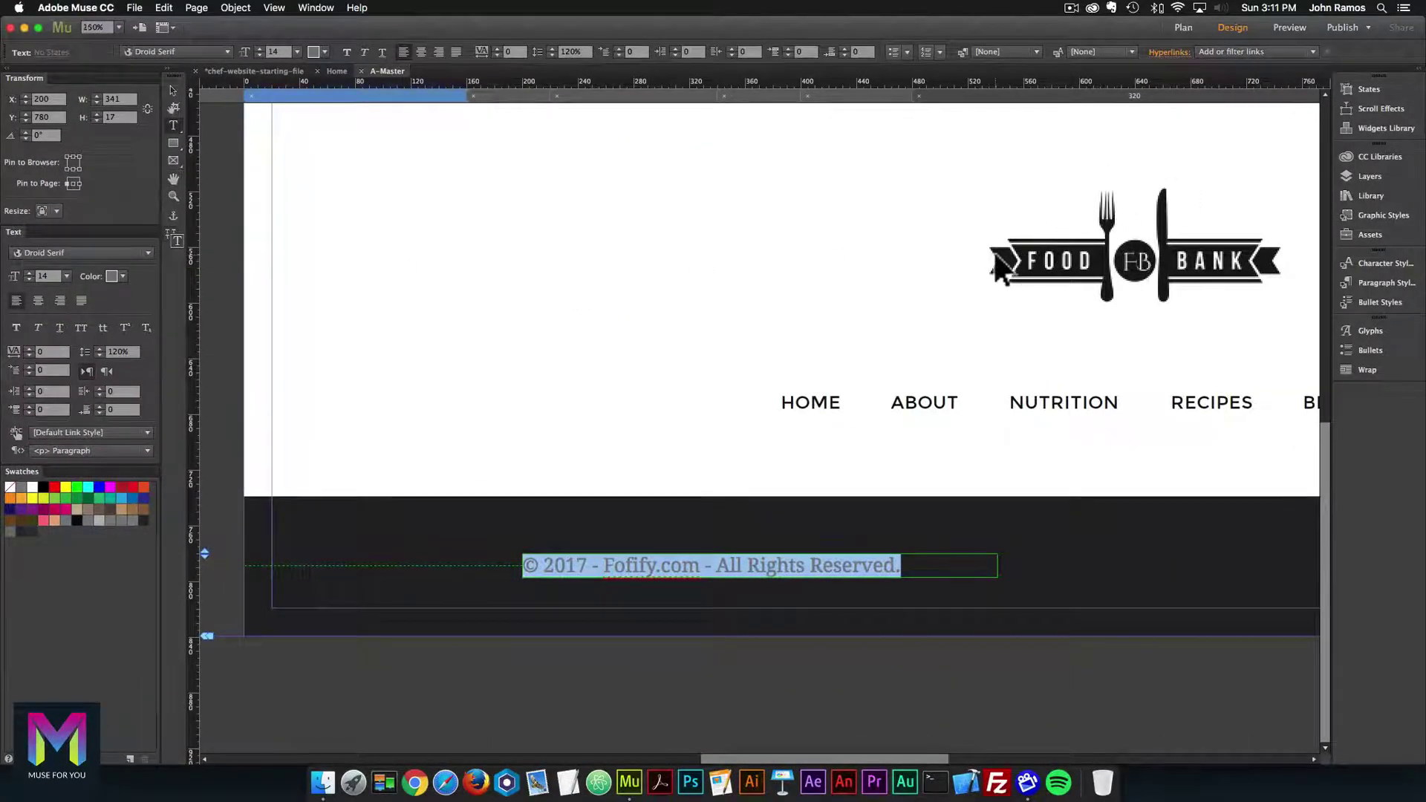
Left-align the footer copyright text at the 960 breakpoint.
{"action": "key", "text": "super+minus"}
{"action": "key", "text": "super+minus"}
{"action": "key", "text": "super+minus"}
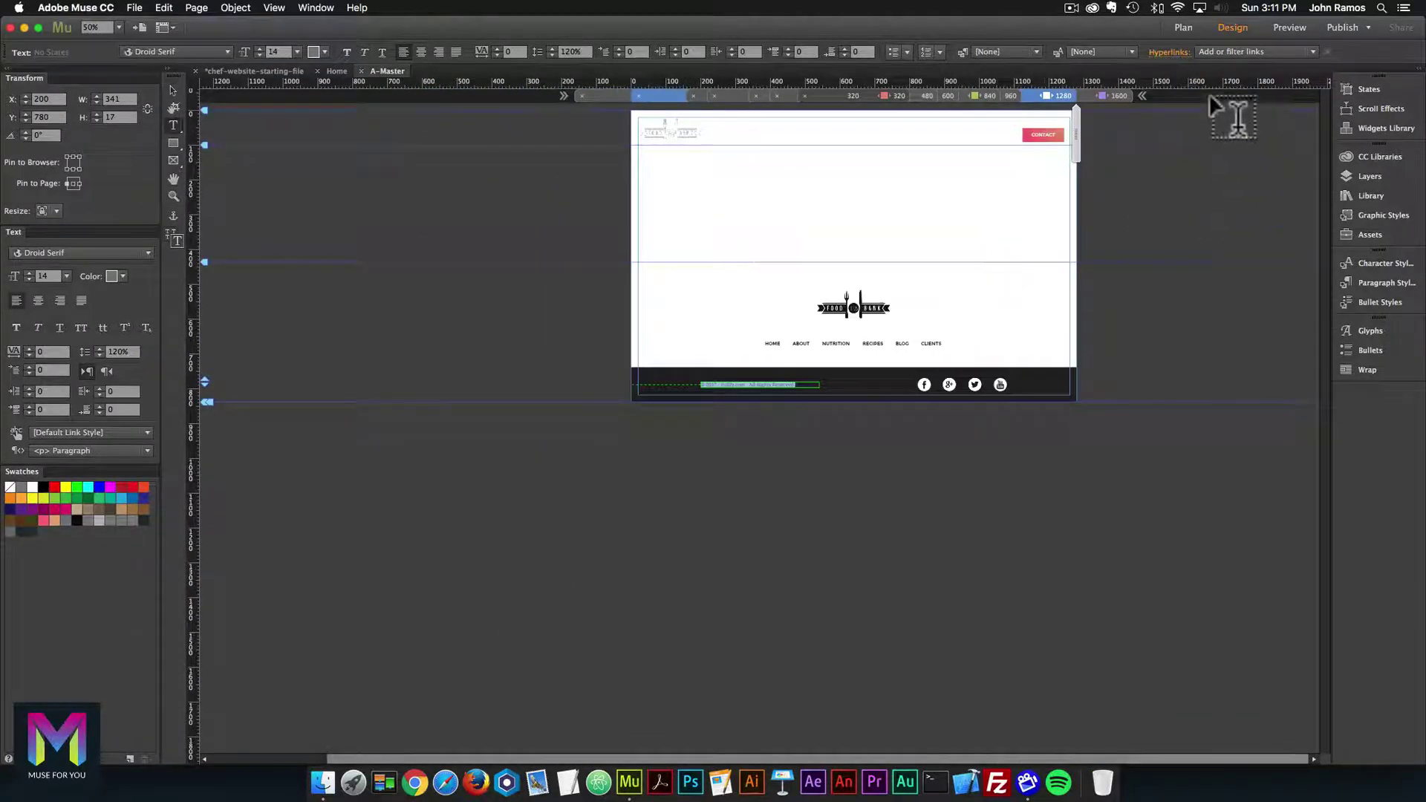
{"action": "left_click", "coordinate": [1010, 95]}
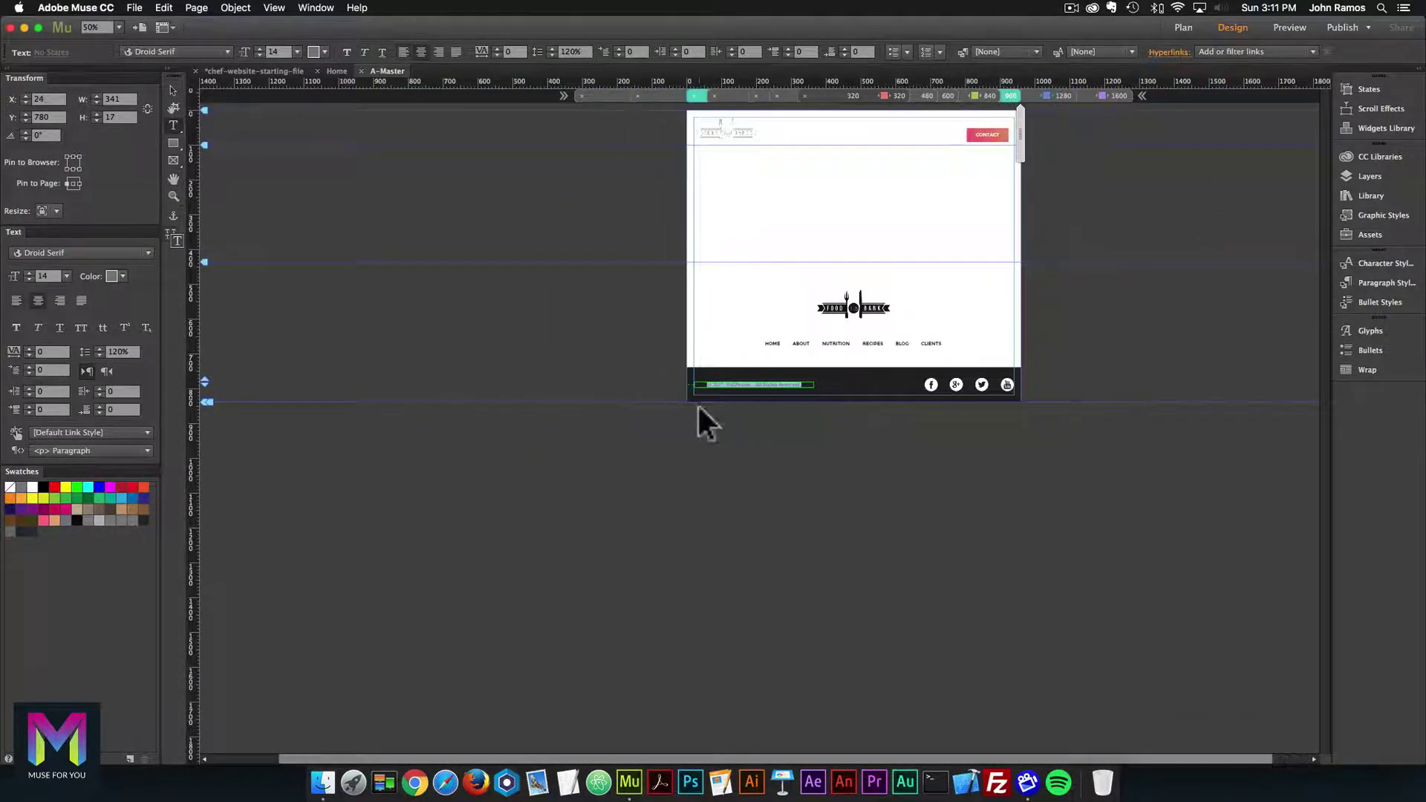
{"action": "key", "text": "super+equal"}
{"action": "key", "text": "super+equal"}
{"action": "key", "text": "super+equal"}
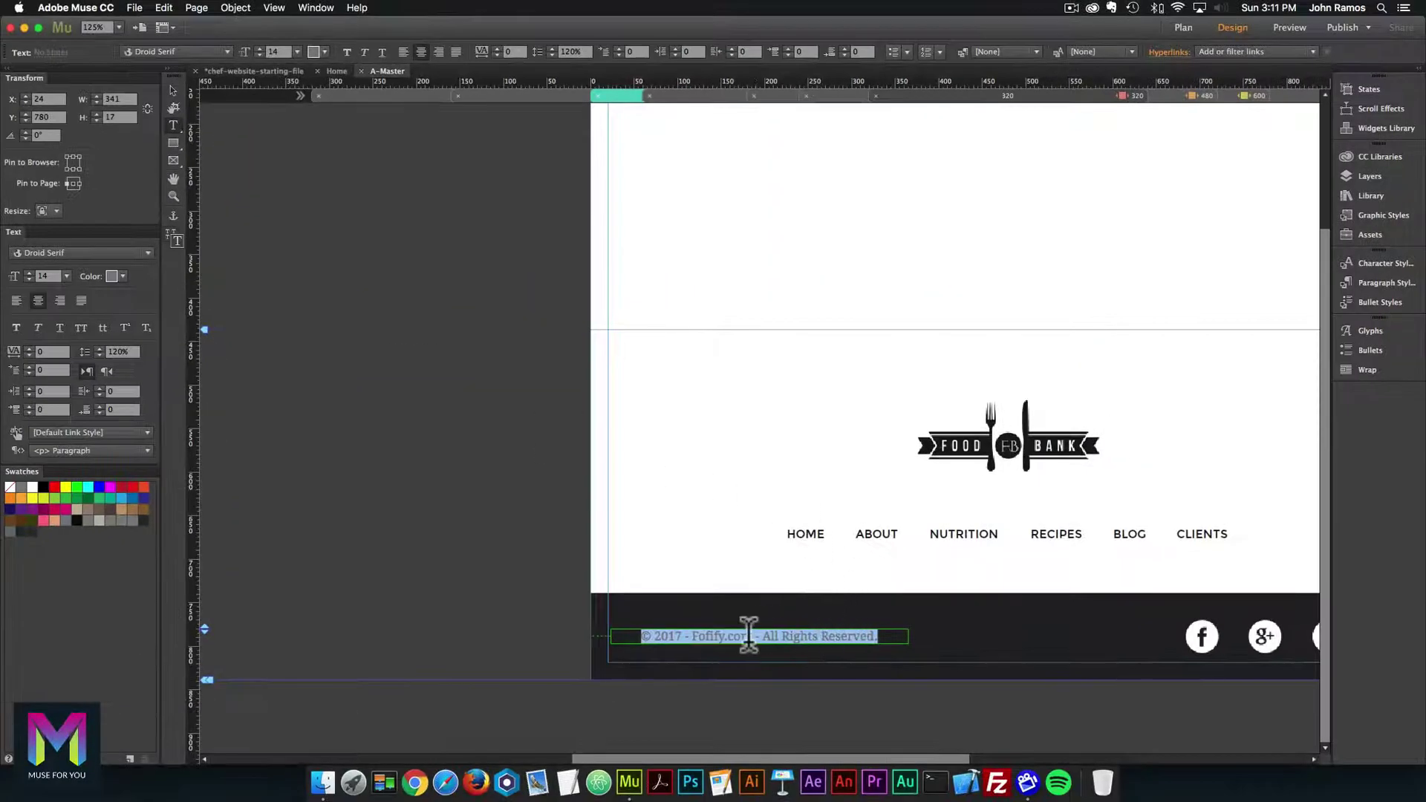
{"action": "key", "text": "super+equal"}
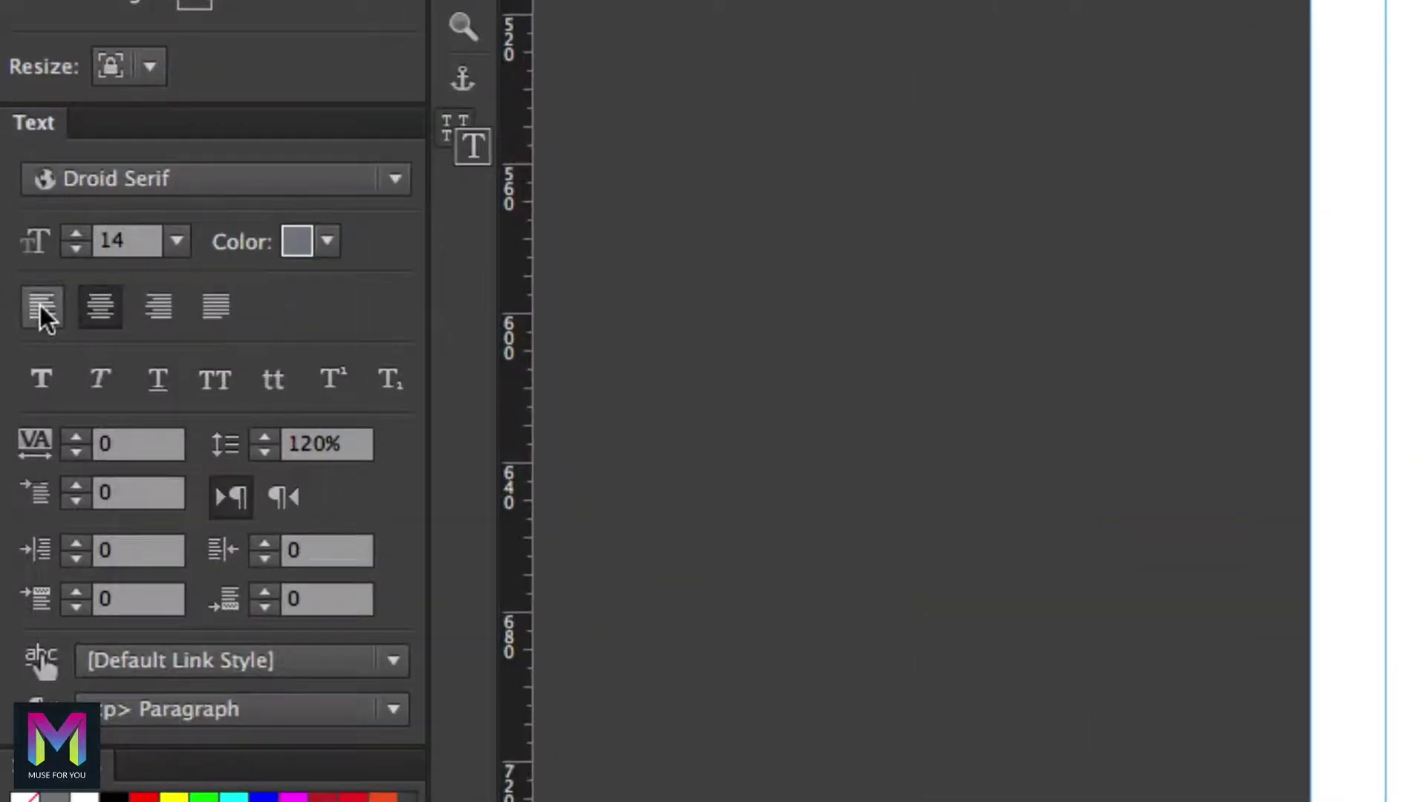
{"action": "left_click", "coordinate": [41, 306]}
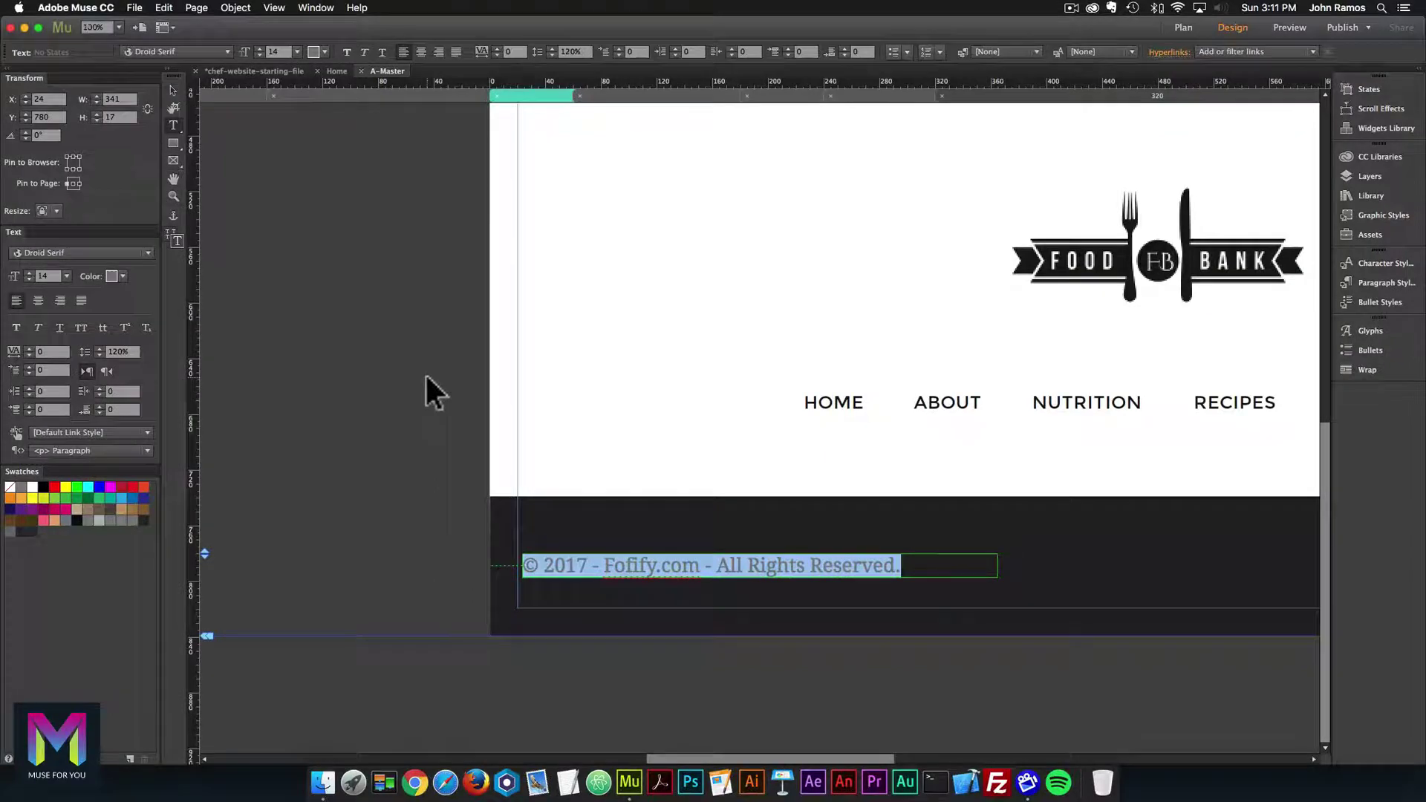
Left-align the footer copyright text at the 840 breakpoint.
{"action": "key", "text": "super+0"}
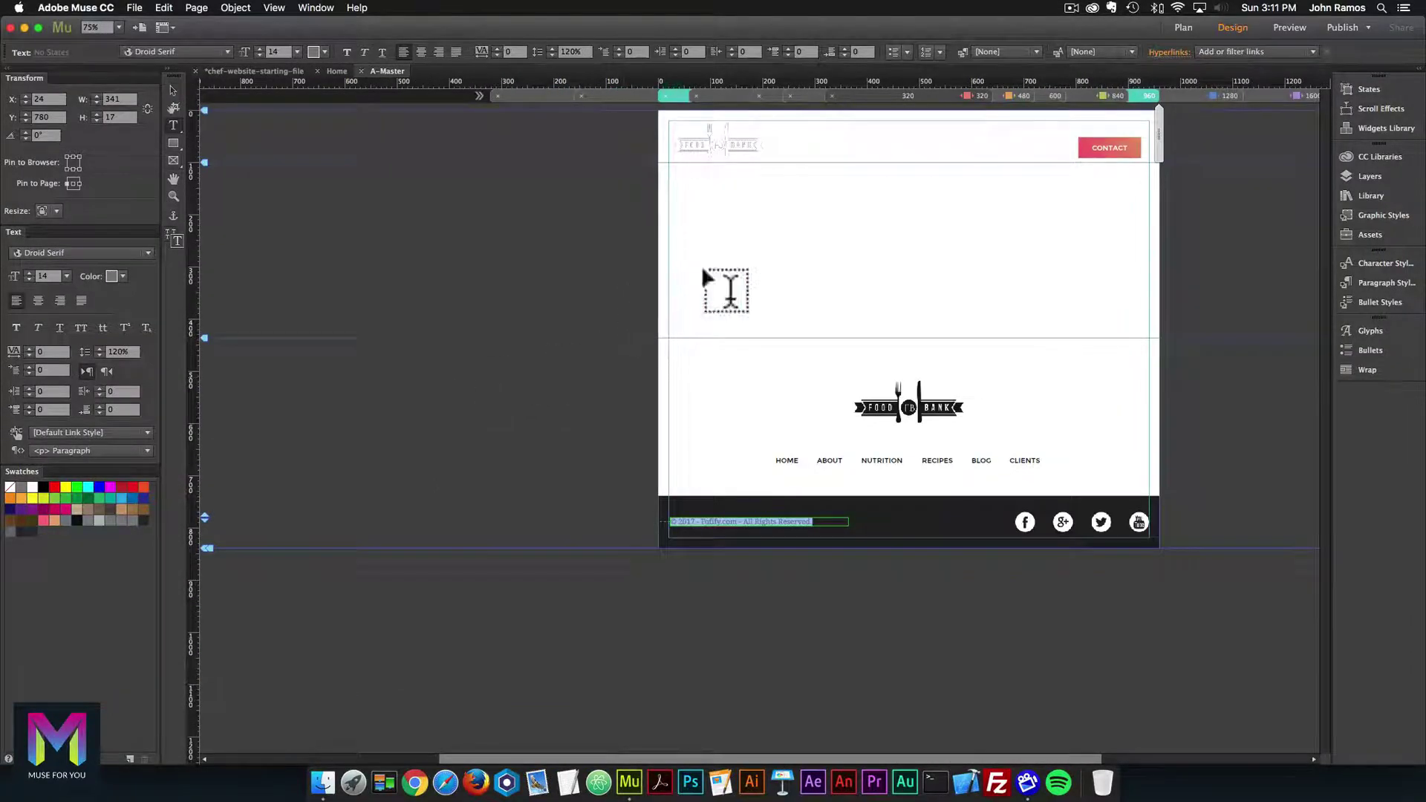
{"action": "left_click", "coordinate": [1102, 94]}
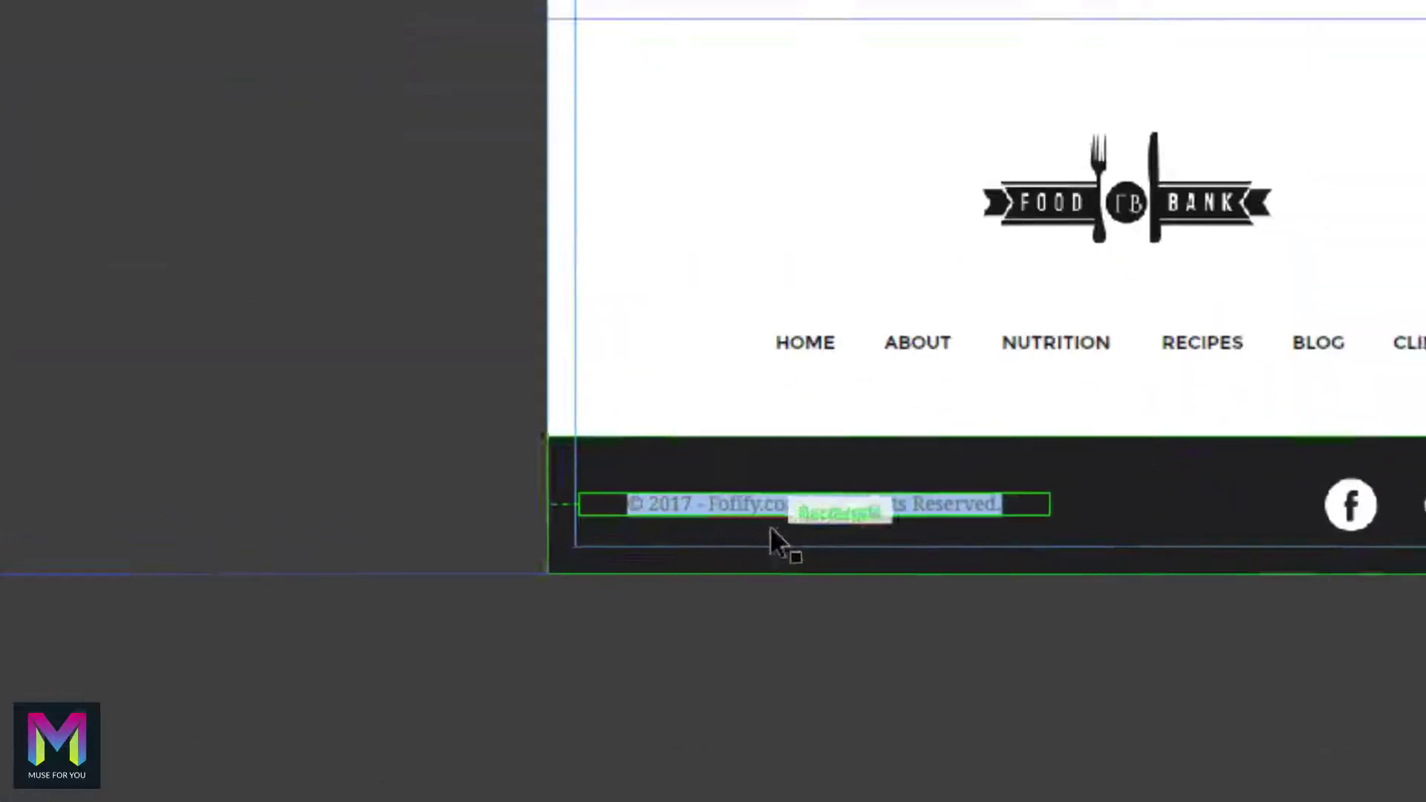
{"action": "key", "text": "super+equal"}
{"action": "key", "text": "super+equal"}
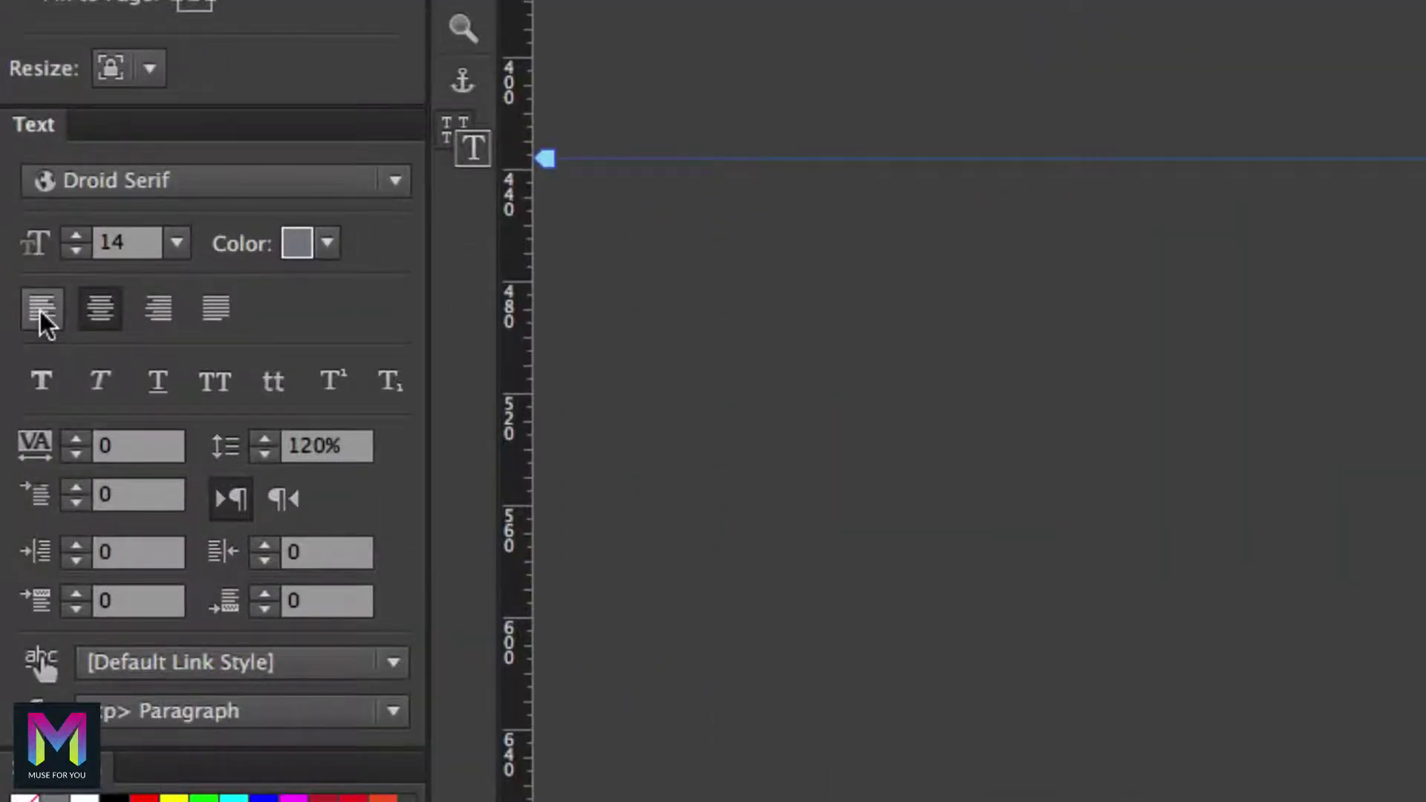
{"action": "left_click", "coordinate": [40, 310]}
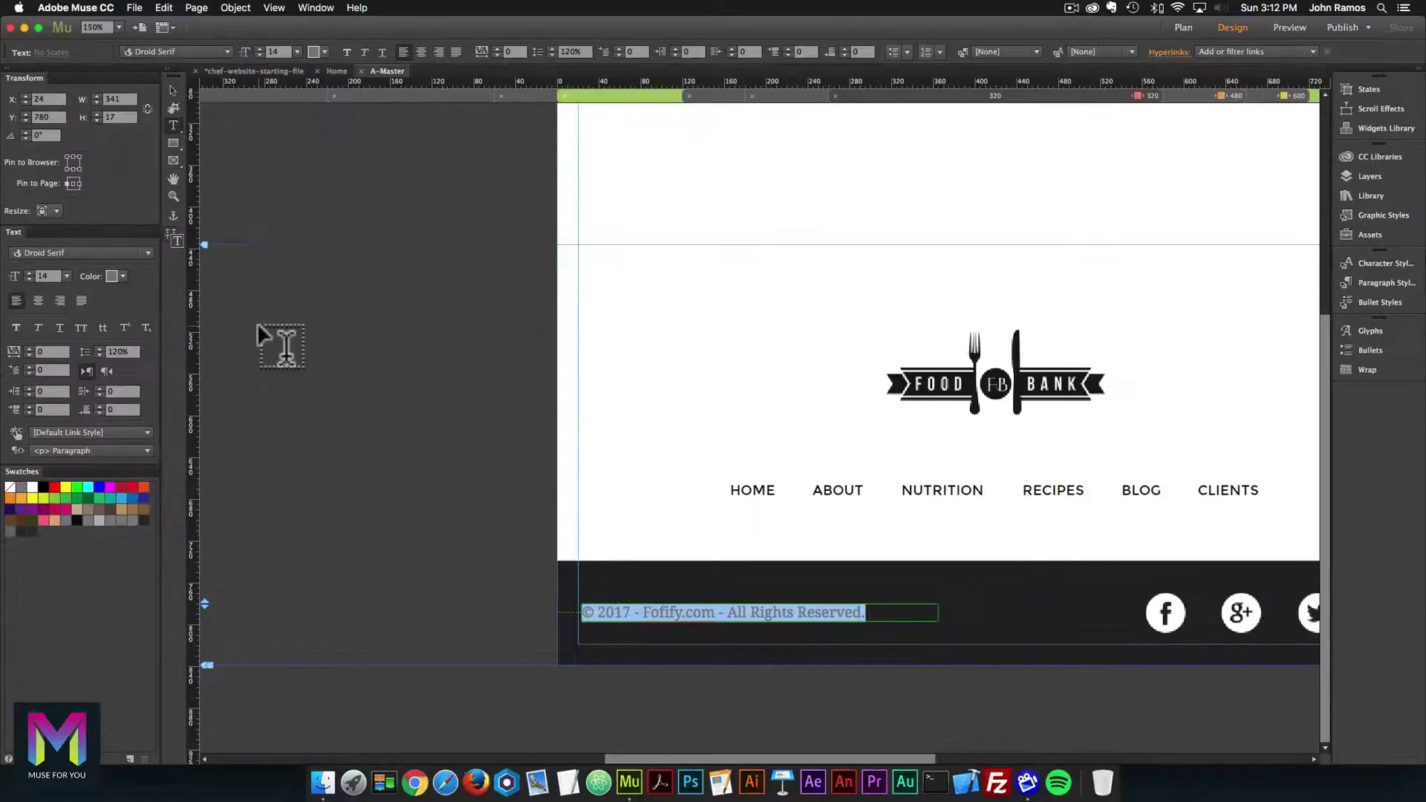
Check the footer copyright text's alignment at the 600, 480 and 320 breakpoints and leave text editing.
{"action": "left_click", "coordinate": [1286, 95]}
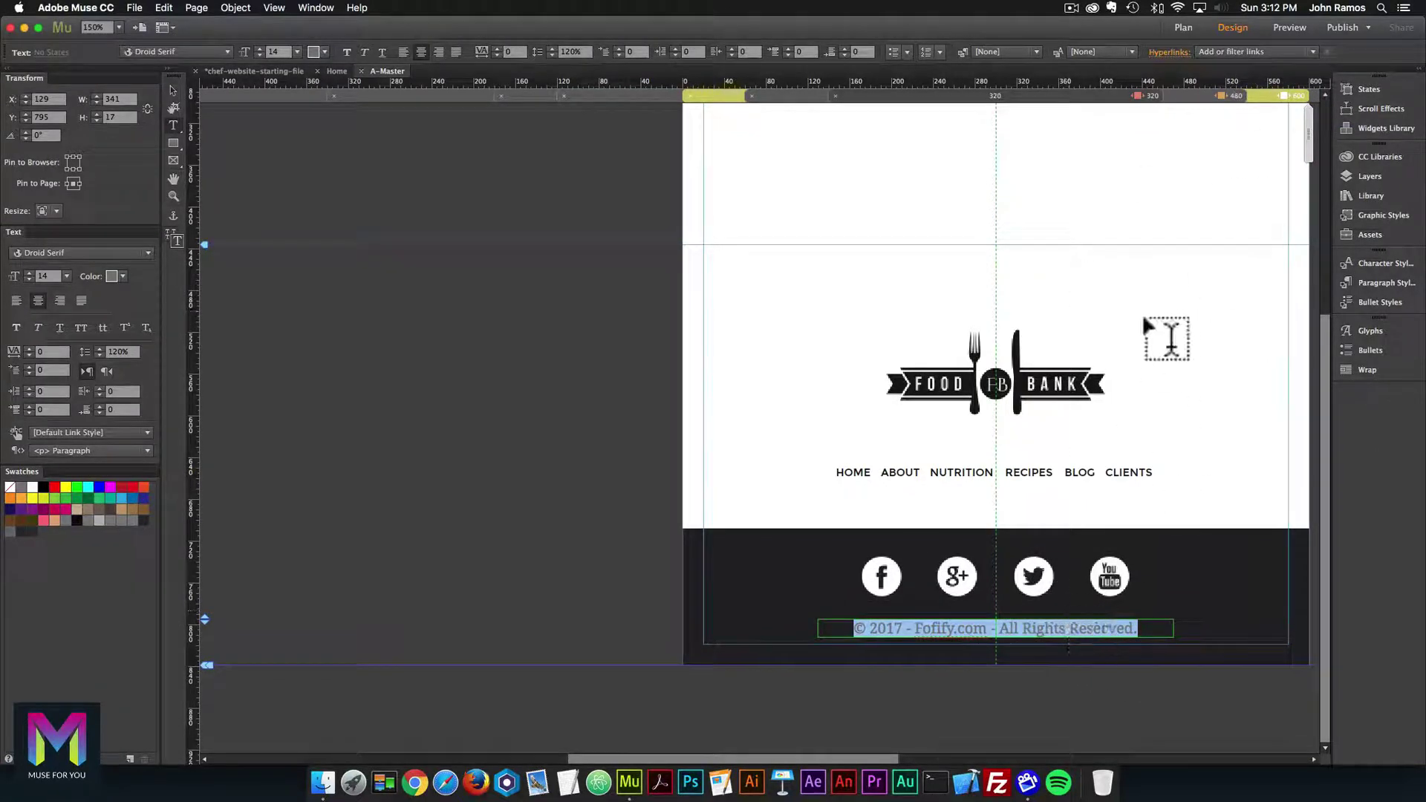
{"action": "left_click", "coordinate": [1208, 91]}
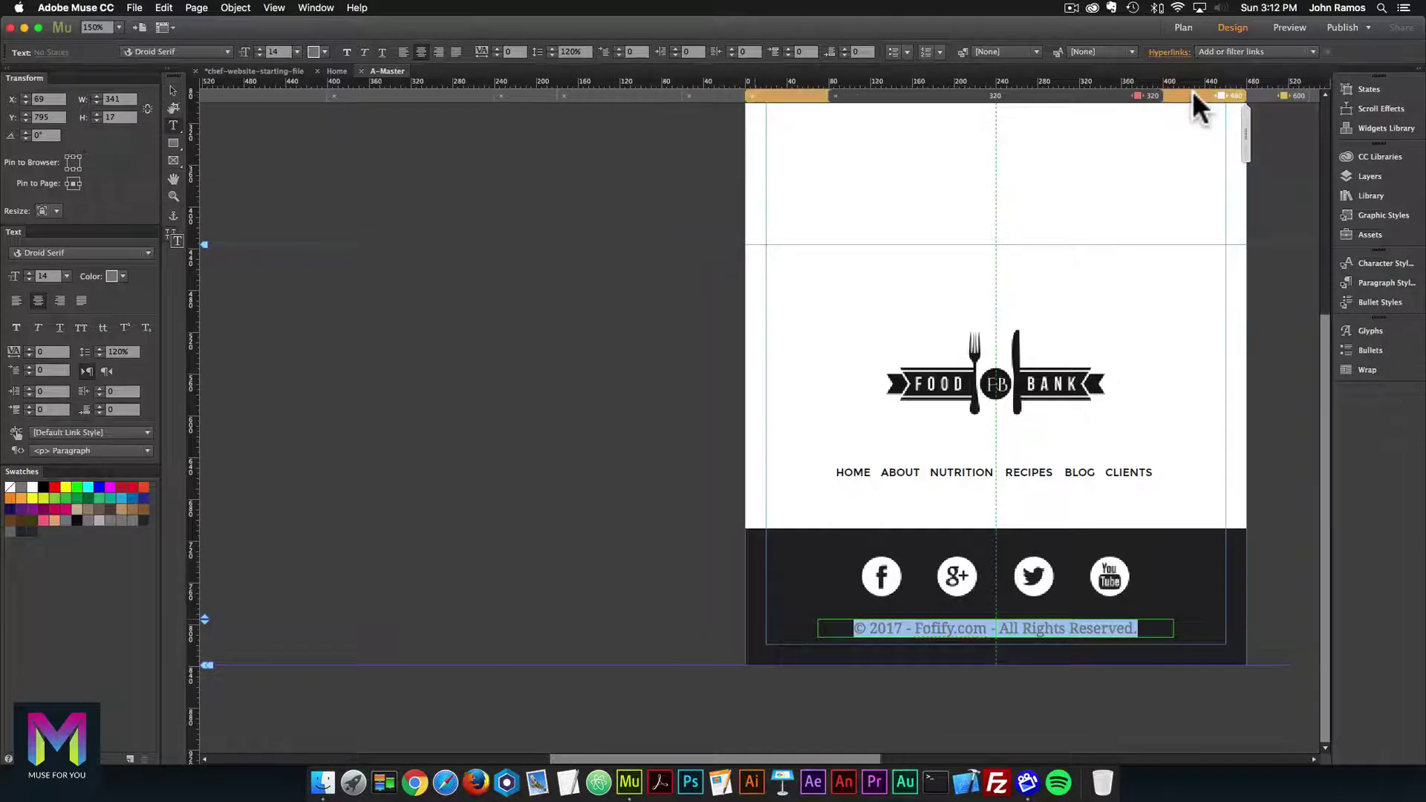
{"action": "left_click", "coordinate": [1142, 93]}
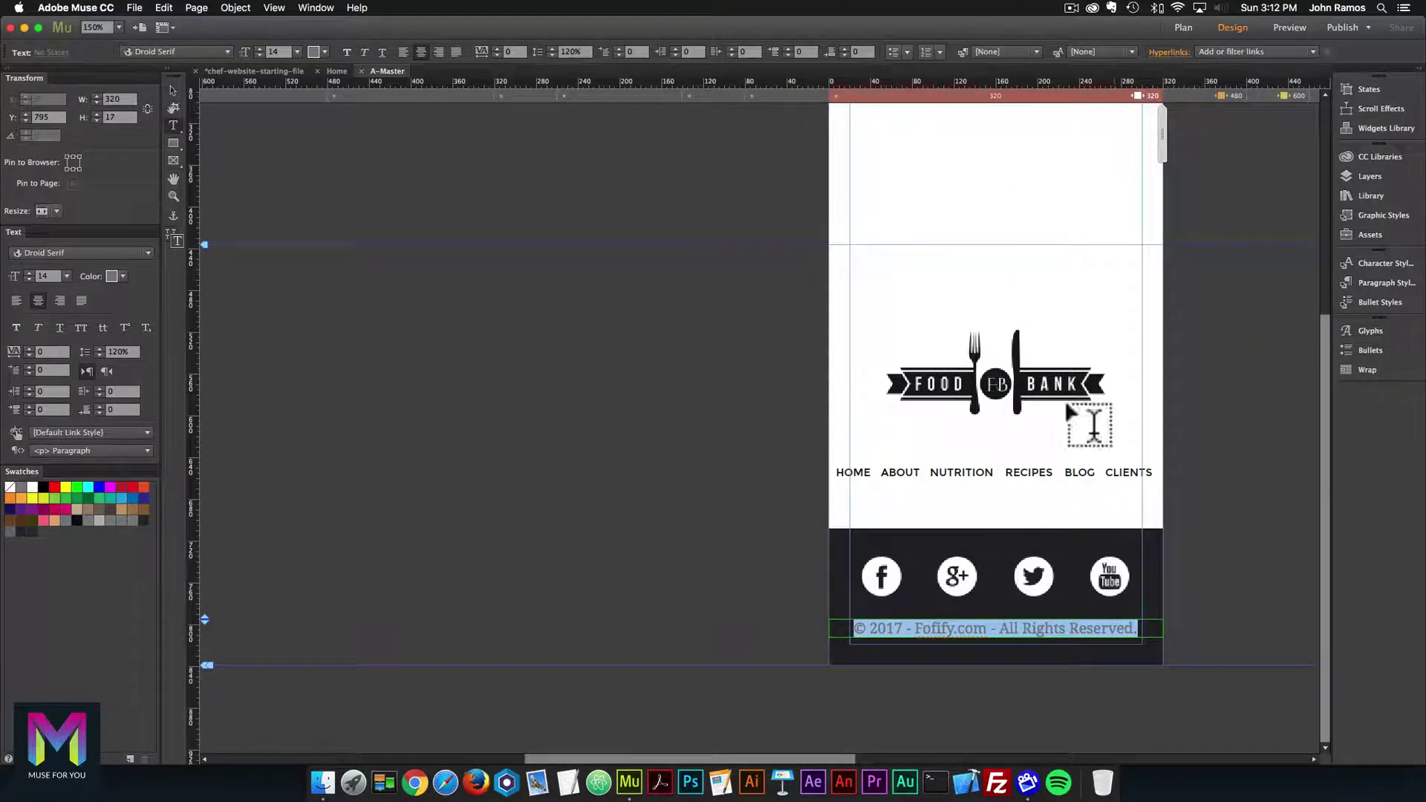
{"action": "left_click", "coordinate": [173, 90]}
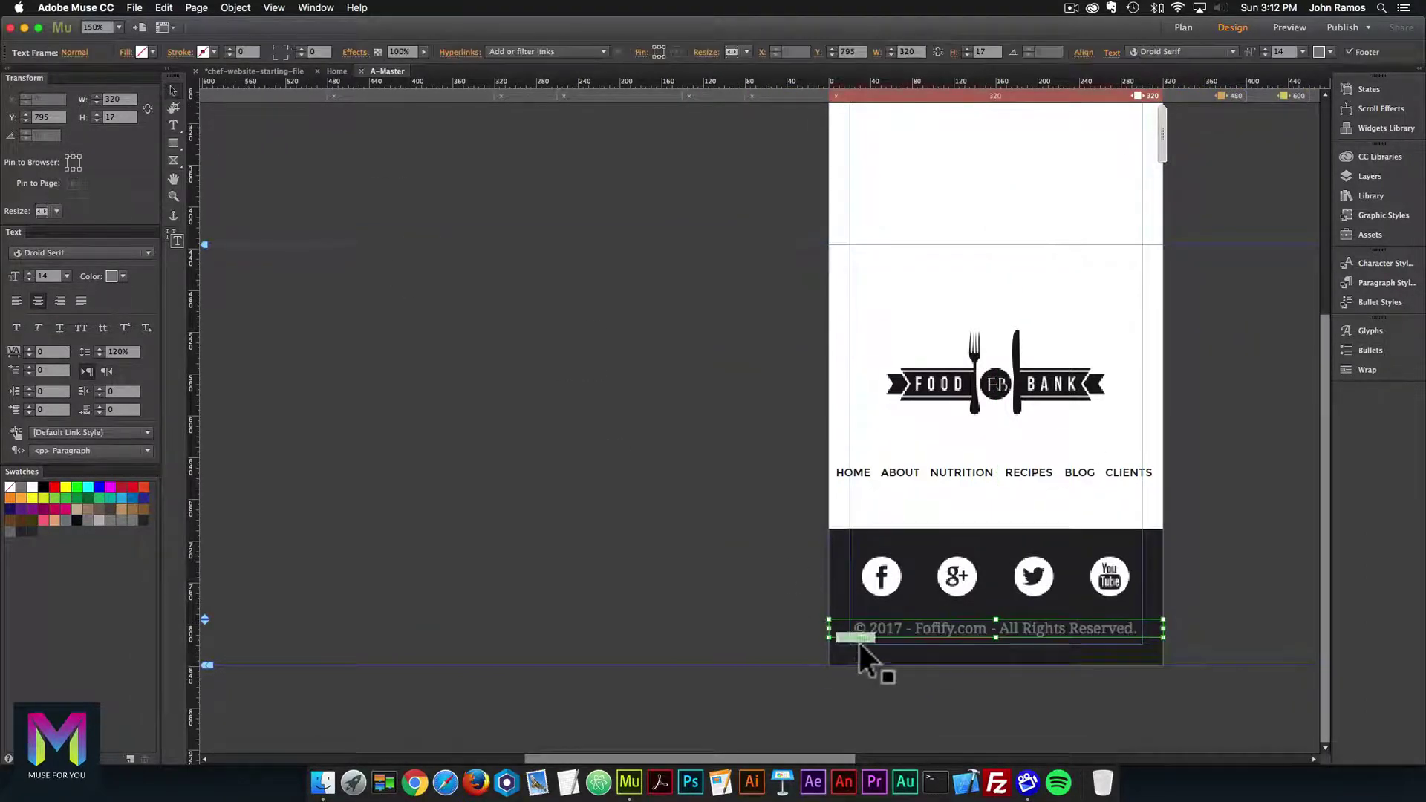
Stretch the footer copyright text frame to 100% browser width at the 320 breakpoint and deselect it.
{"action": "left_click_drag", "start_coordinate": [827, 629], "coordinate": [823, 628]}
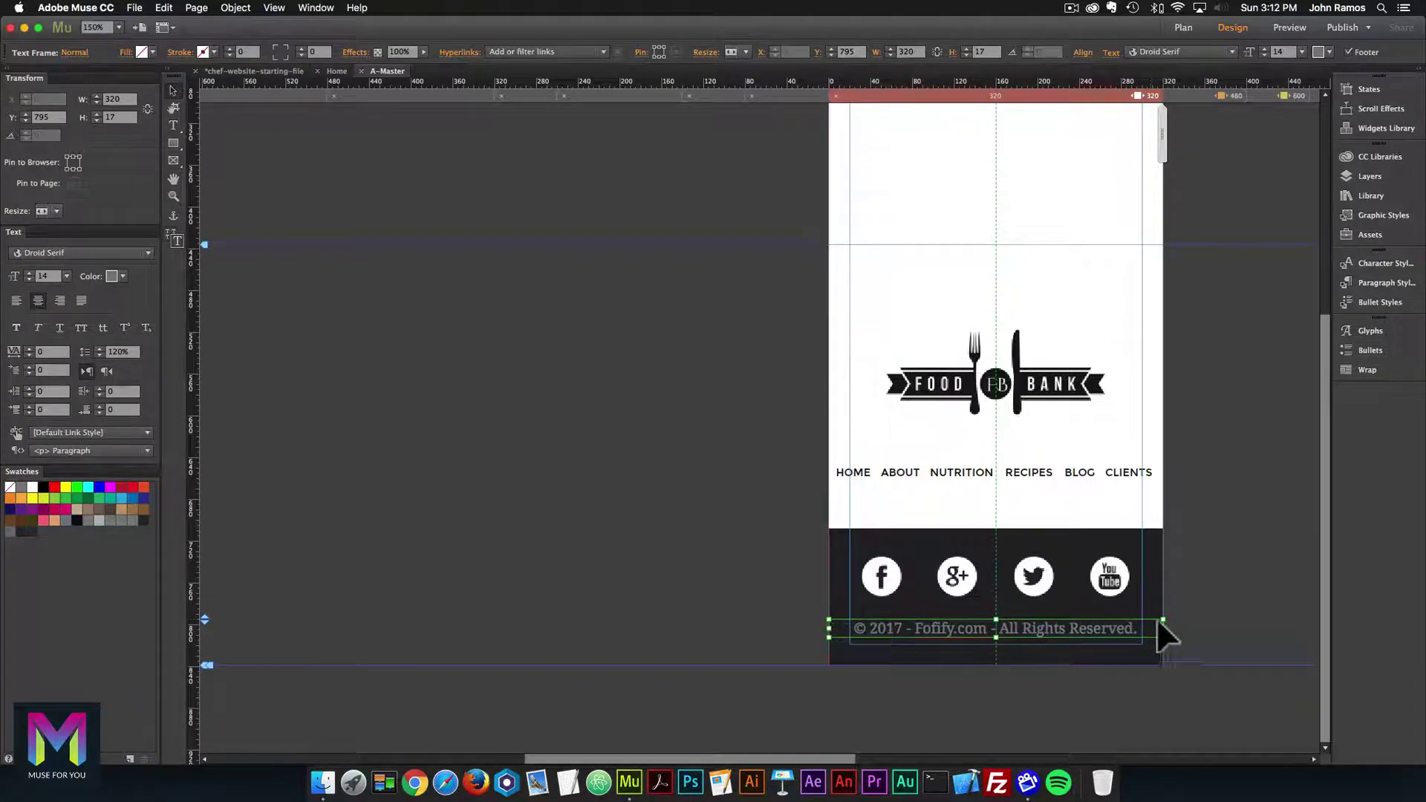
{"action": "left_click_drag", "start_coordinate": [1163, 628], "coordinate": [1163, 628]}
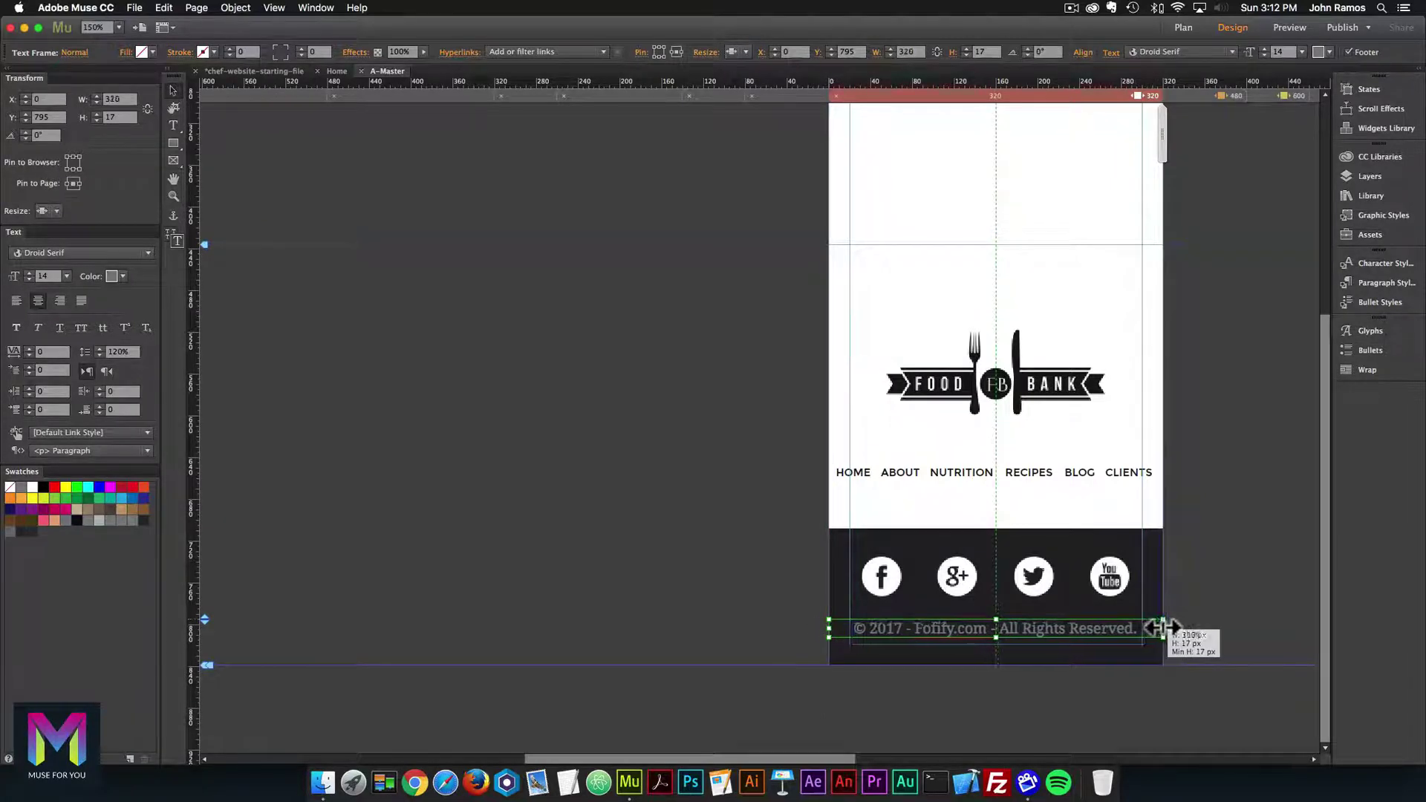
{"action": "left_click", "coordinate": [1184, 633]}
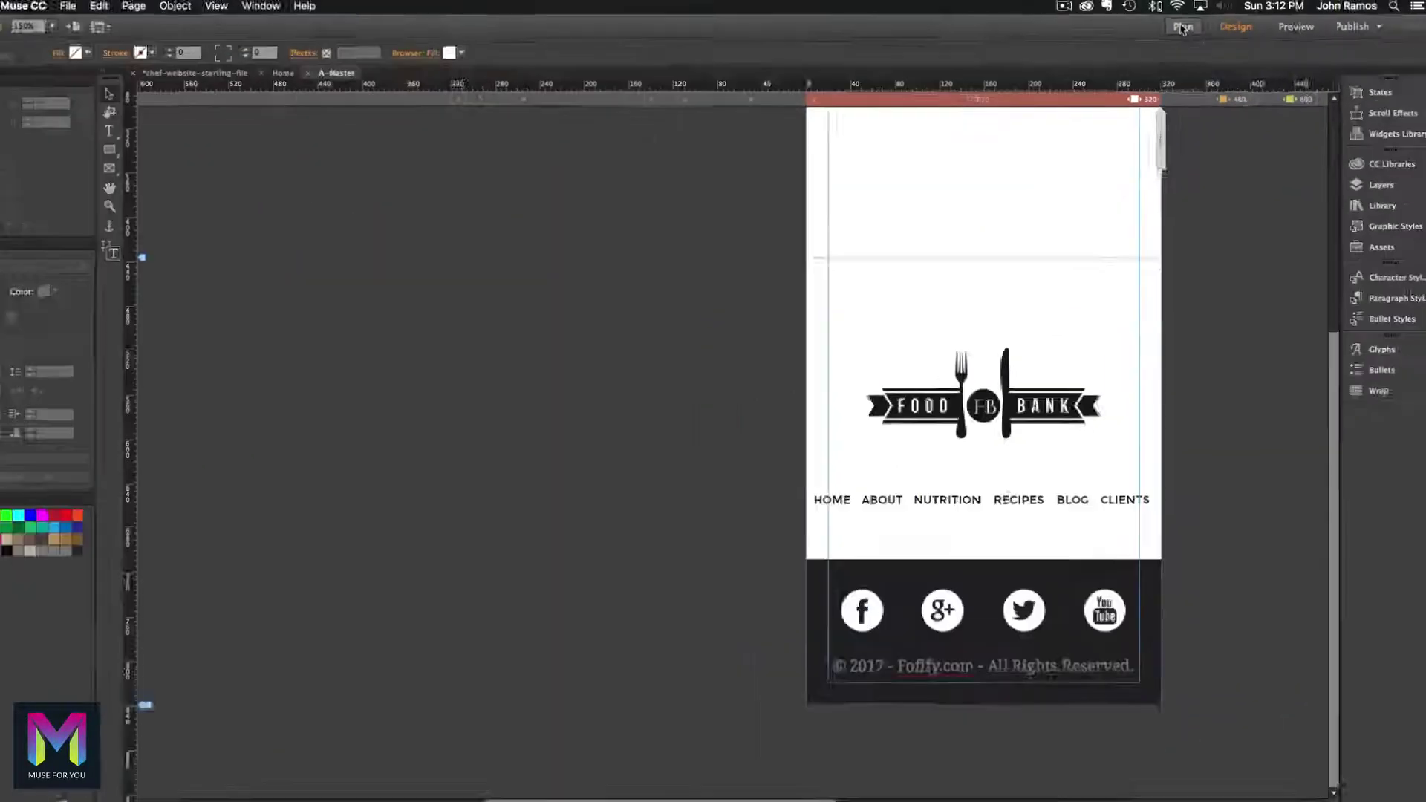
Open the Home page of the chef website from the site plan.
{"action": "left_click", "coordinate": [1182, 28]}
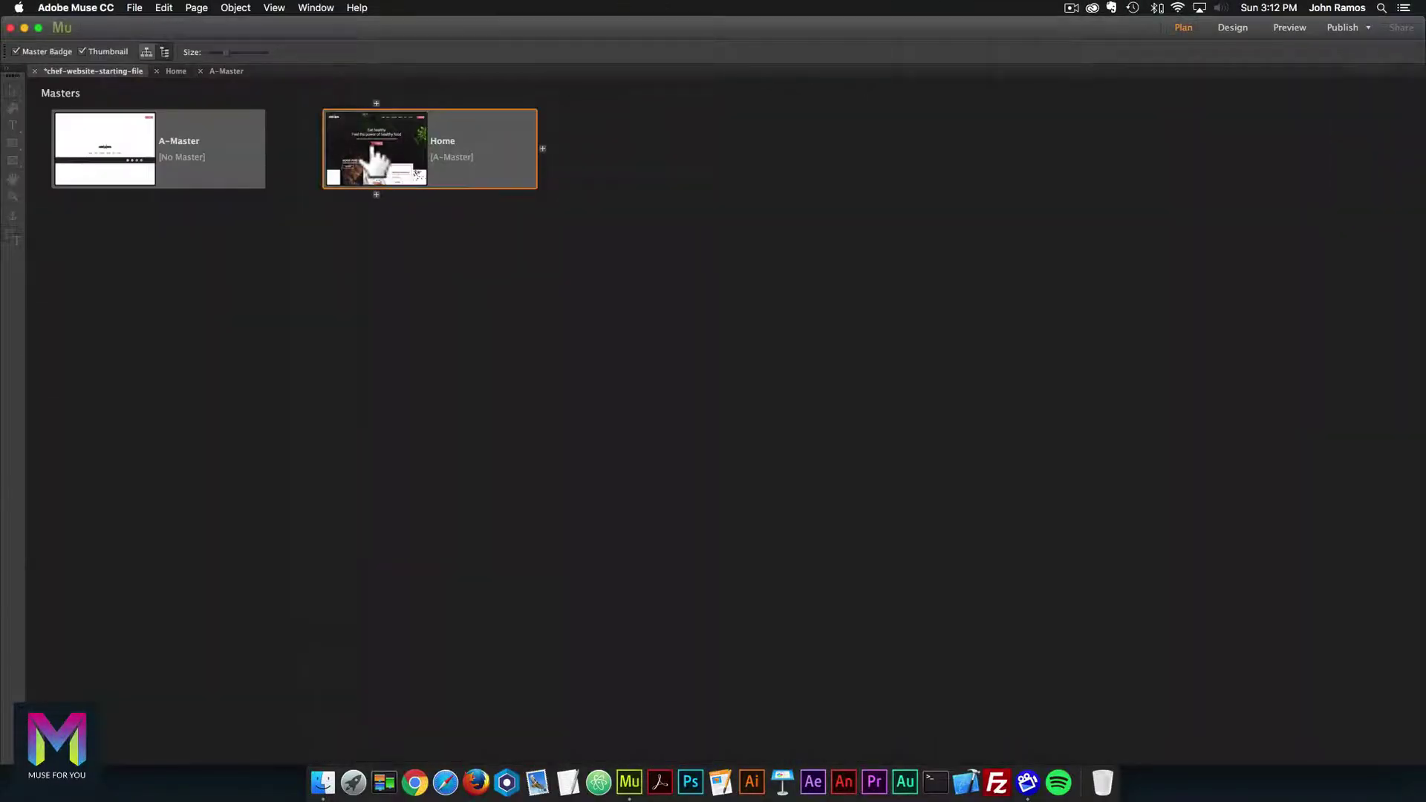
{"action": "double_click", "coordinate": [375, 156]}
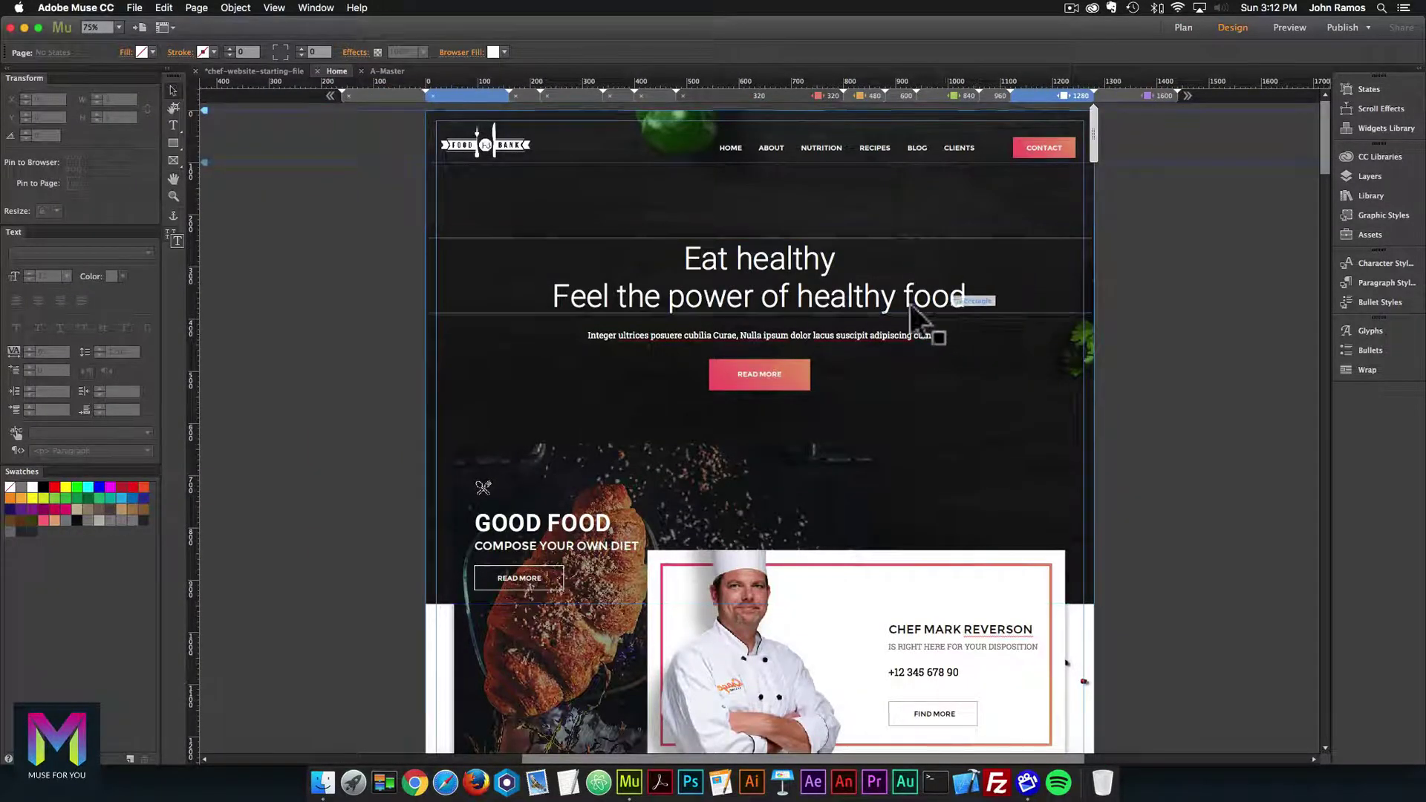
Switch to Finder, open the anchor-points-completed site from the day-13-anchor-points folder and show its Home page at 75% zoom.
{"action": "left_click", "coordinate": [327, 778]}
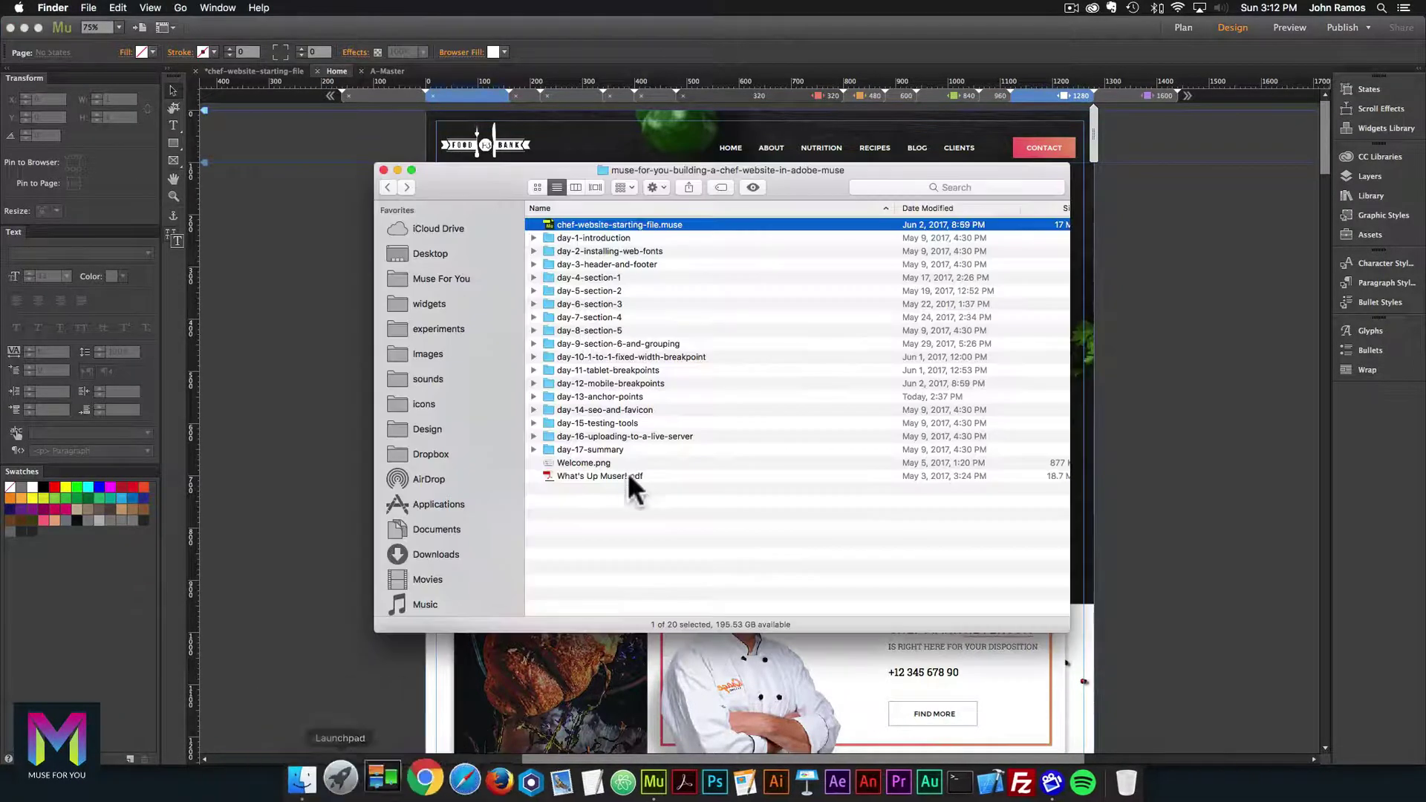
{"action": "left_click", "coordinate": [577, 396]}
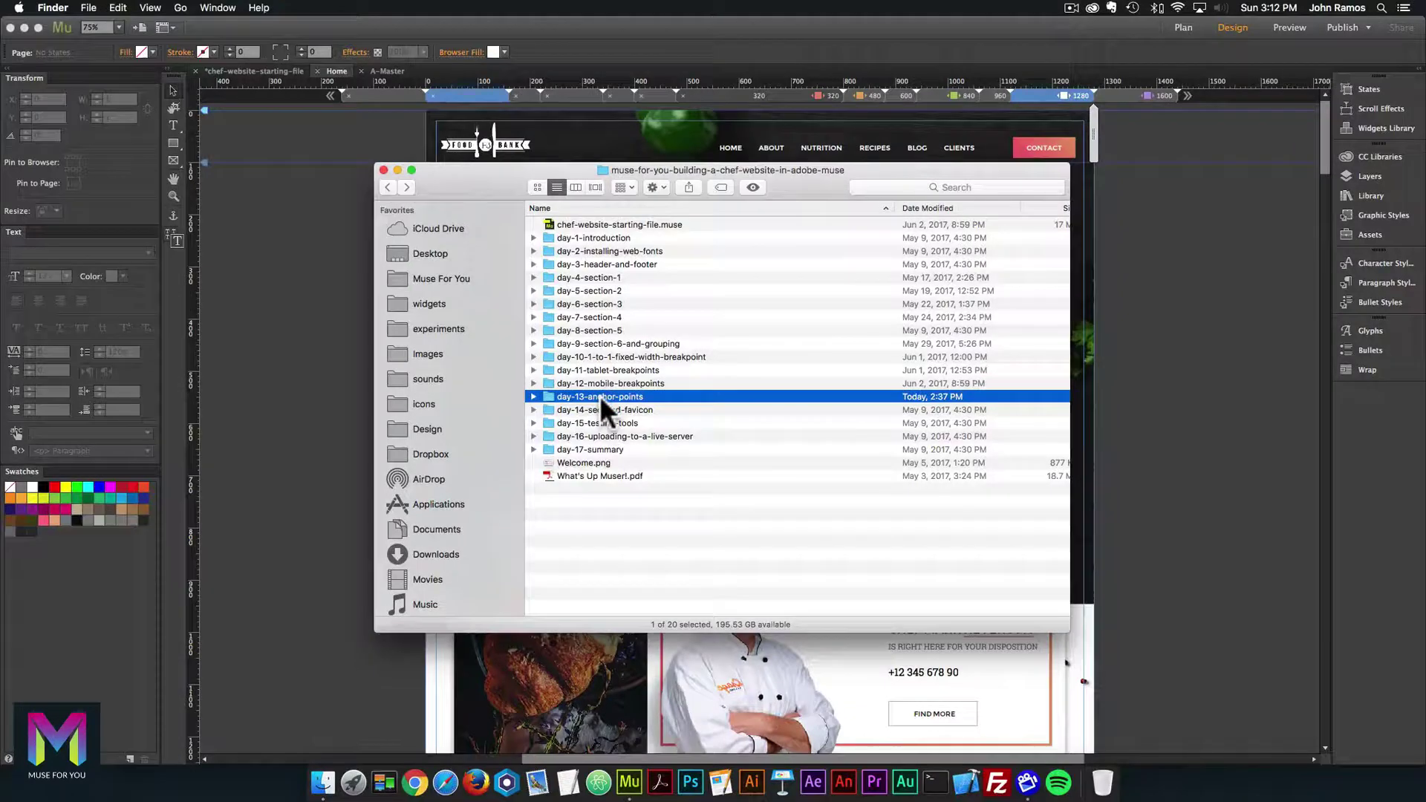
{"action": "double_click", "coordinate": [599, 395]}
{"action": "left_click", "coordinate": [648, 223]}
{"action": "double_click", "coordinate": [600, 221]}
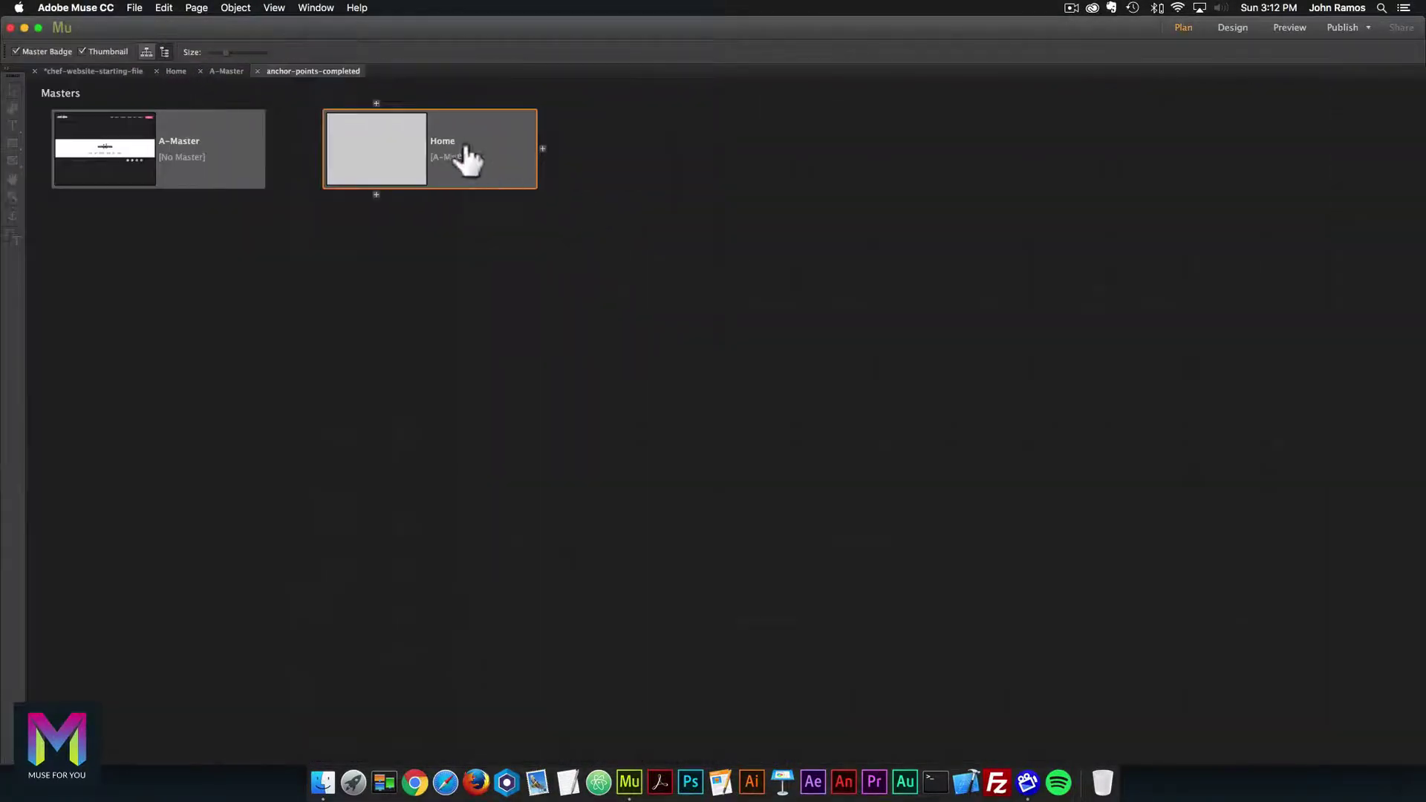
{"action": "double_click", "coordinate": [430, 151]}
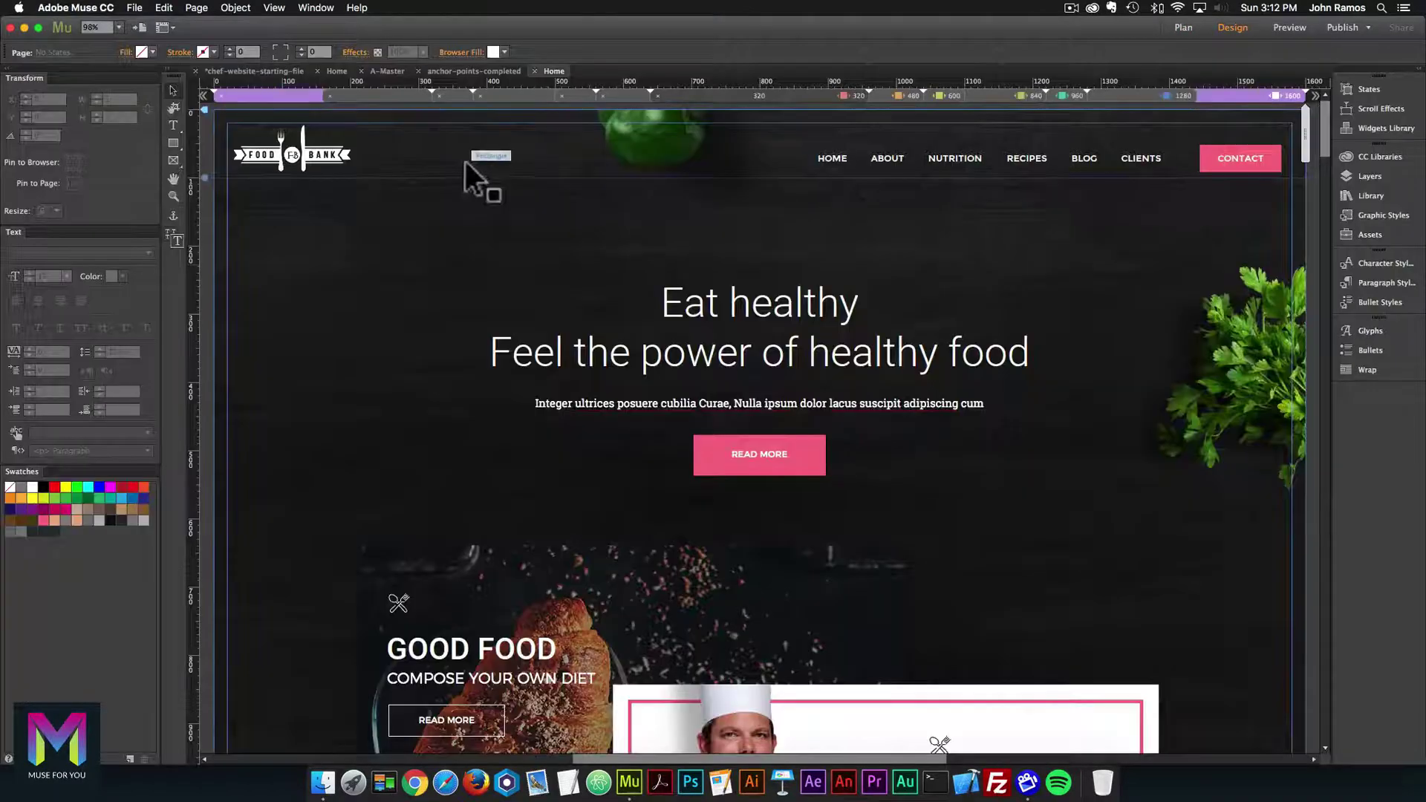
{"action": "key", "text": "super+minus"}
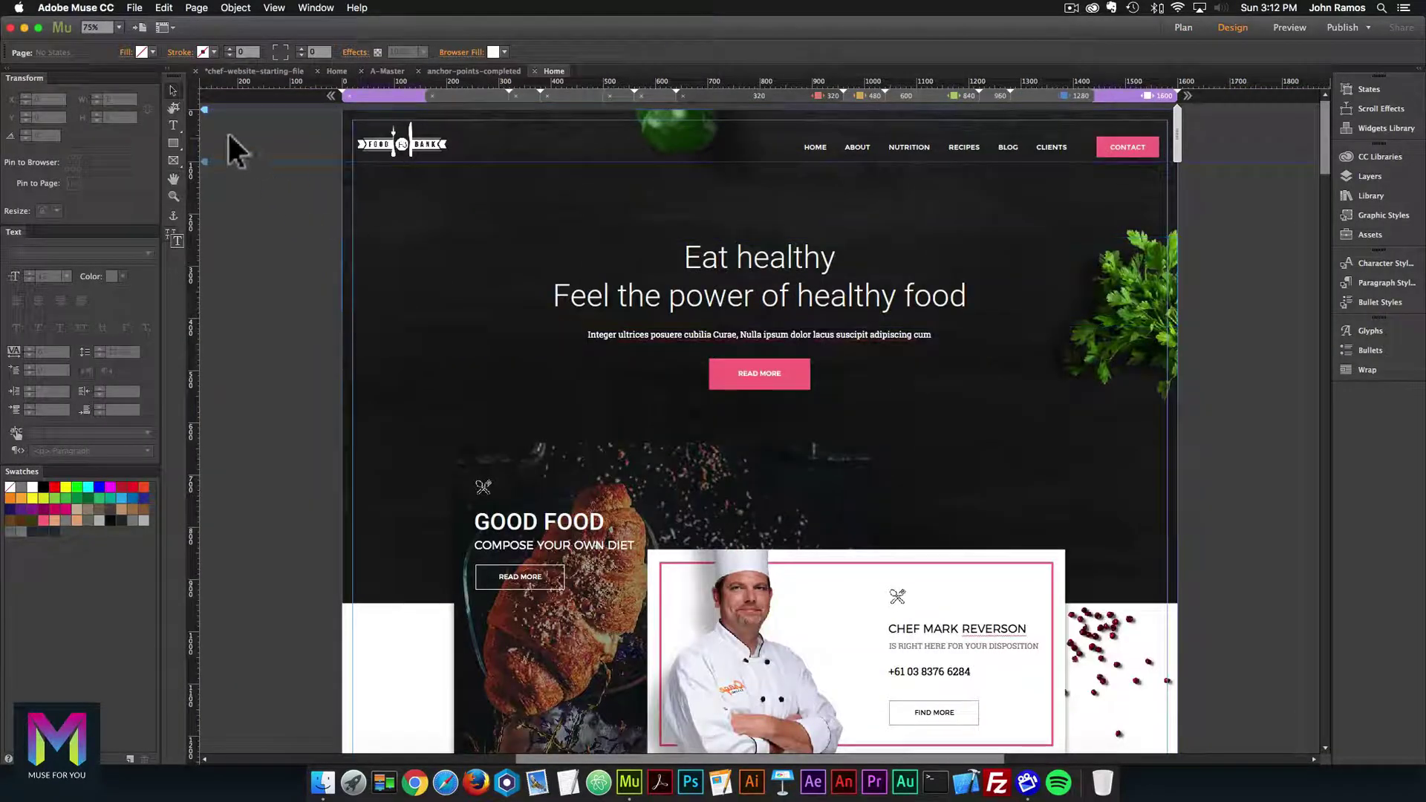
Preview the completed example's Home page in the browser and minimize the Muse window behind it.
{"action": "left_click", "coordinate": [133, 8]}
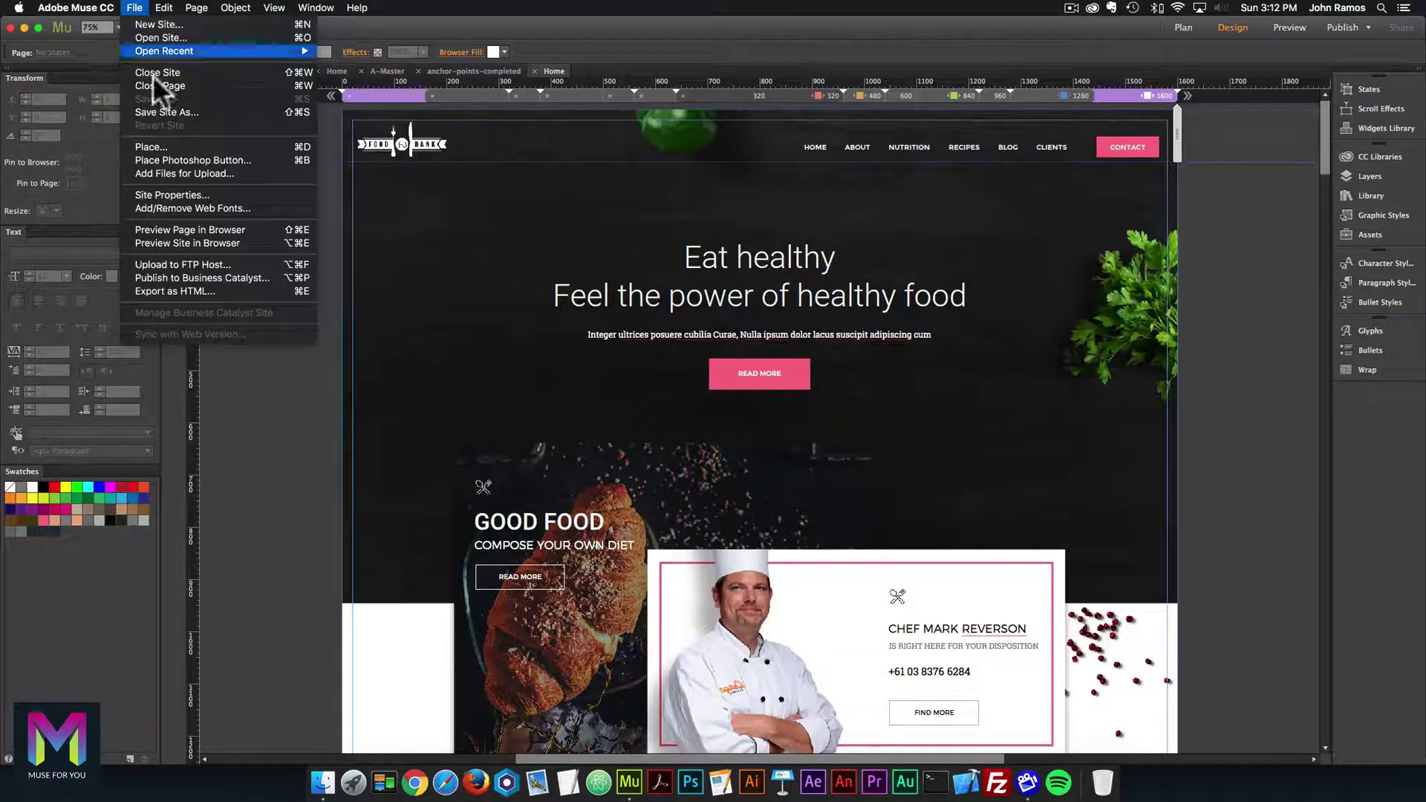
{"action": "left_click", "coordinate": [189, 226]}
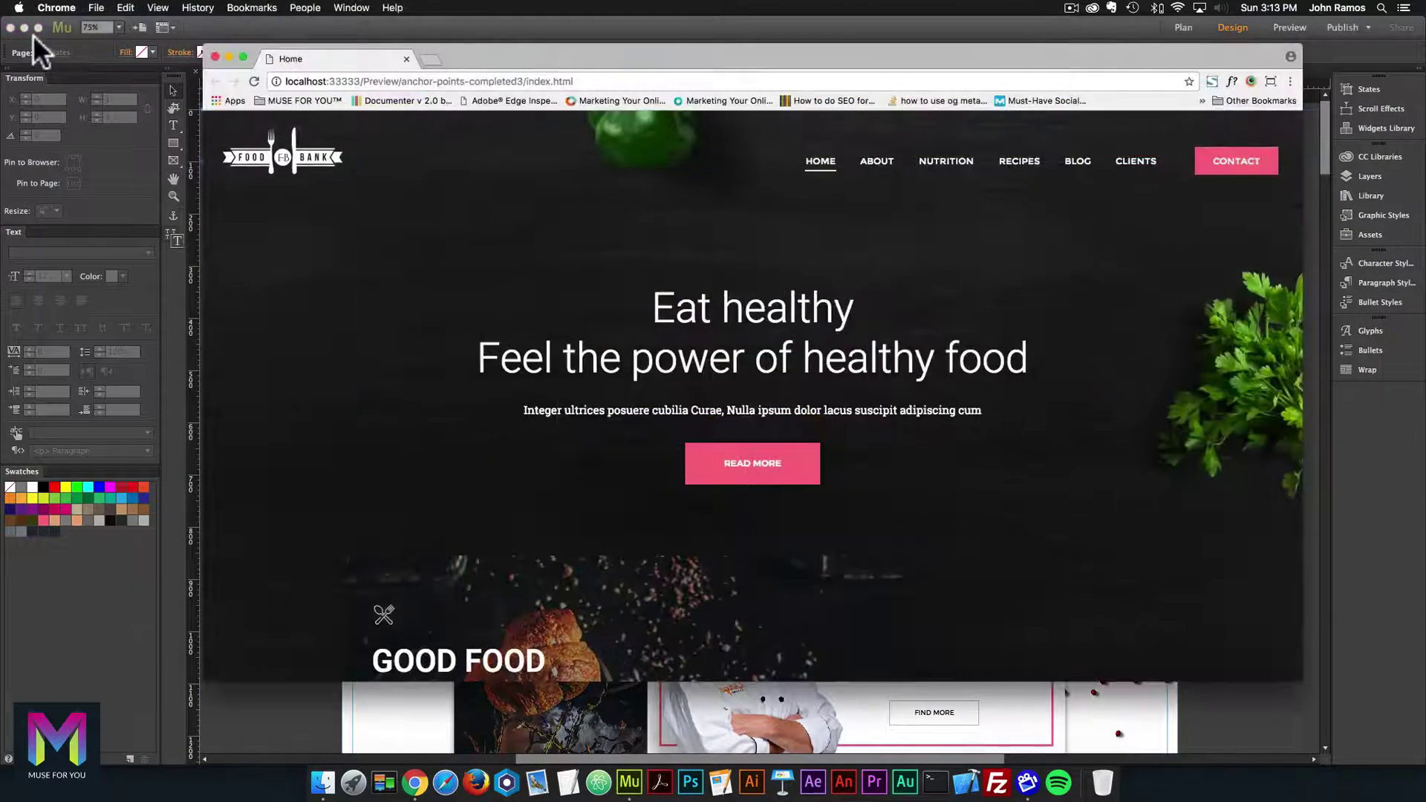
{"action": "left_click", "coordinate": [23, 27]}
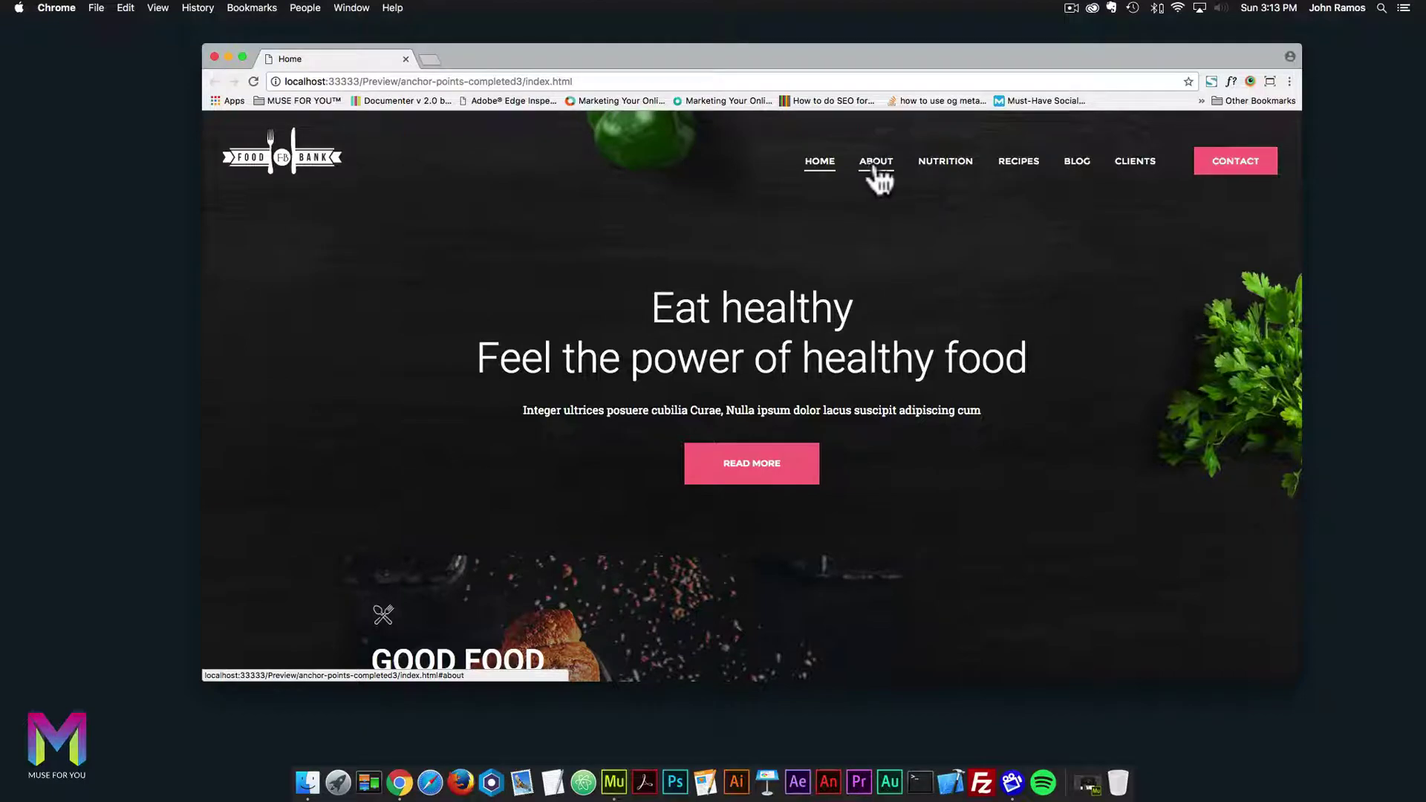
Test the About, Nutrition and Recipes menu links in the preview, returning to the page top after each.
{"action": "left_click", "coordinate": [878, 163]}
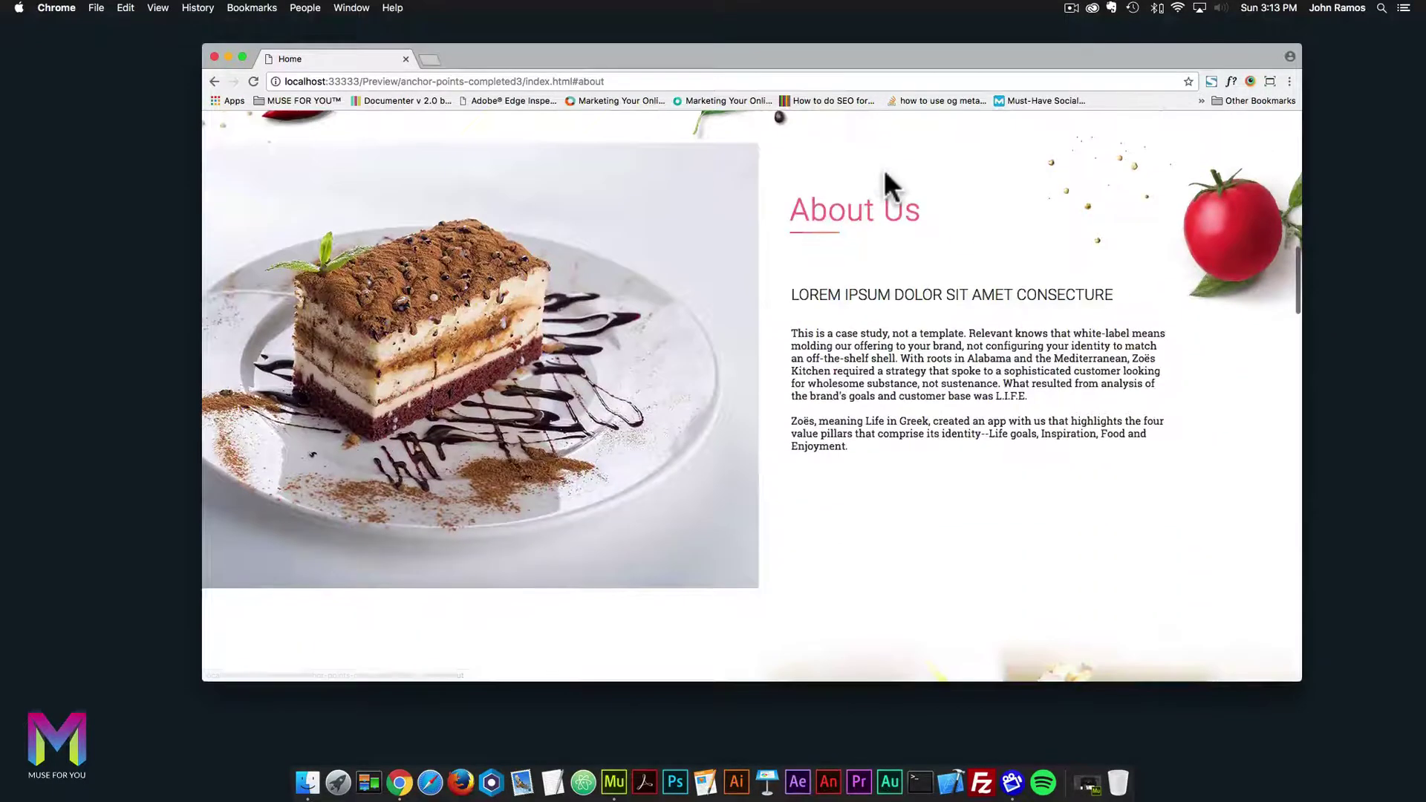
{"action": "scroll", "coordinate": [884, 170], "scroll_direction": "up", "scroll_amount": 10}
{"action": "left_click", "coordinate": [953, 167]}
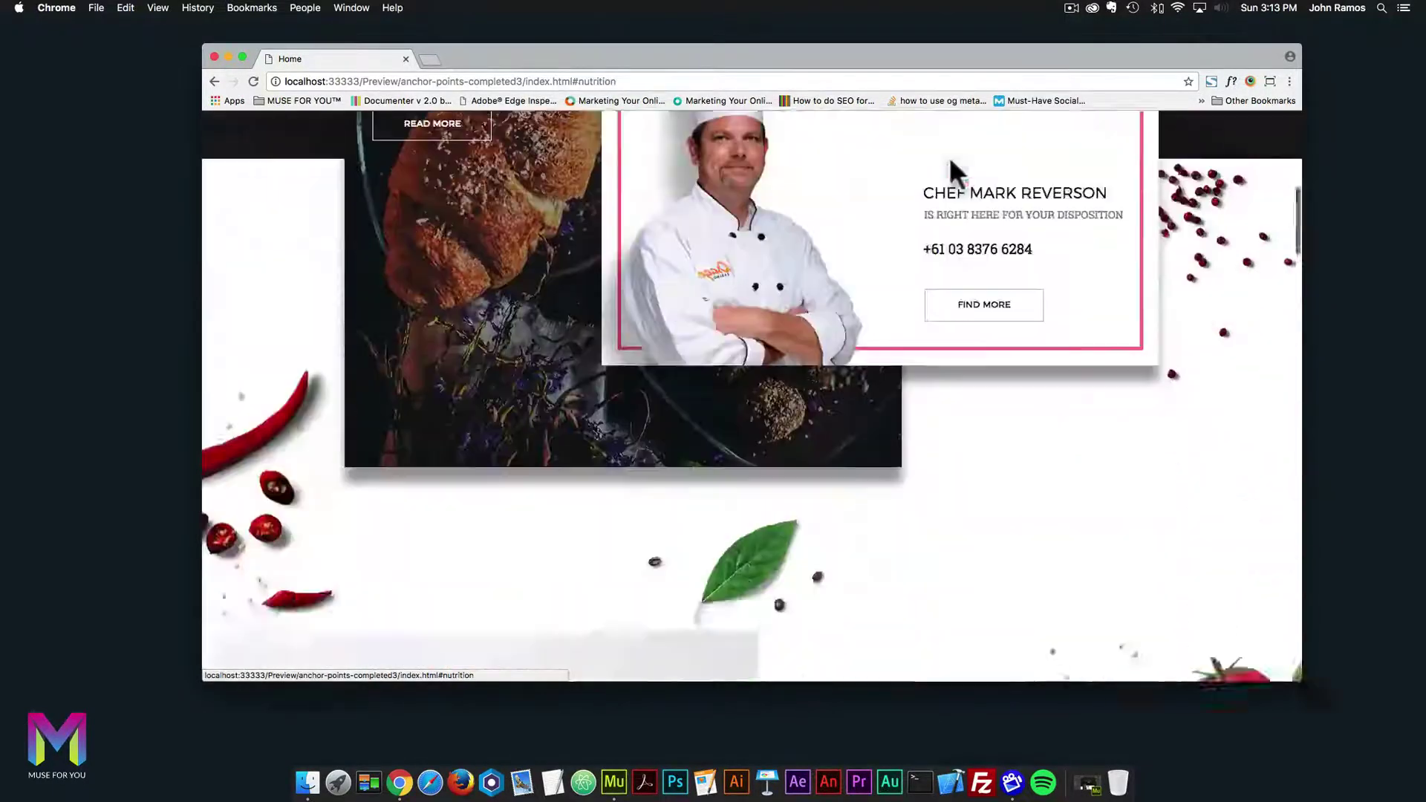
{"action": "scroll", "coordinate": [951, 161], "scroll_direction": "up", "scroll_amount": 10}
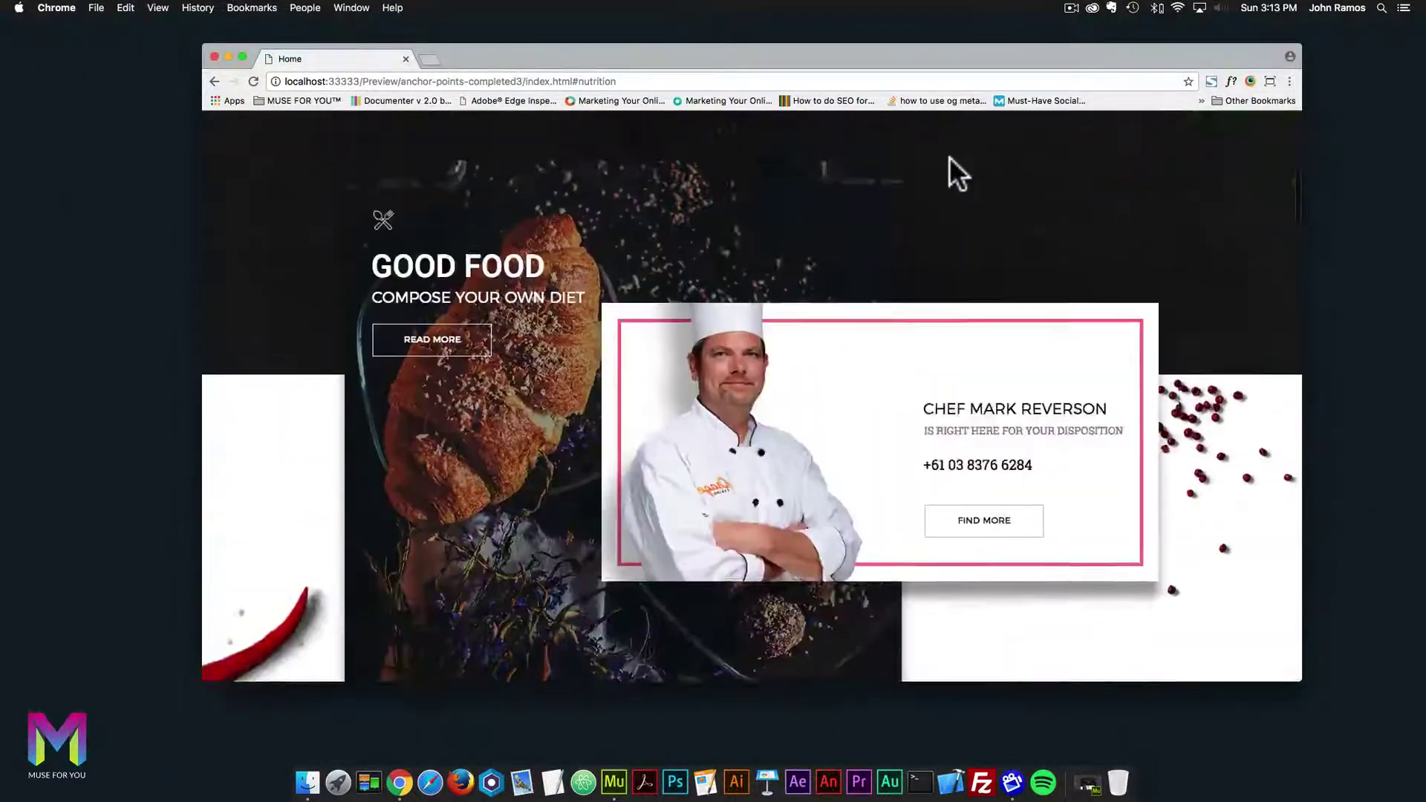
{"action": "left_click", "coordinate": [1010, 160]}
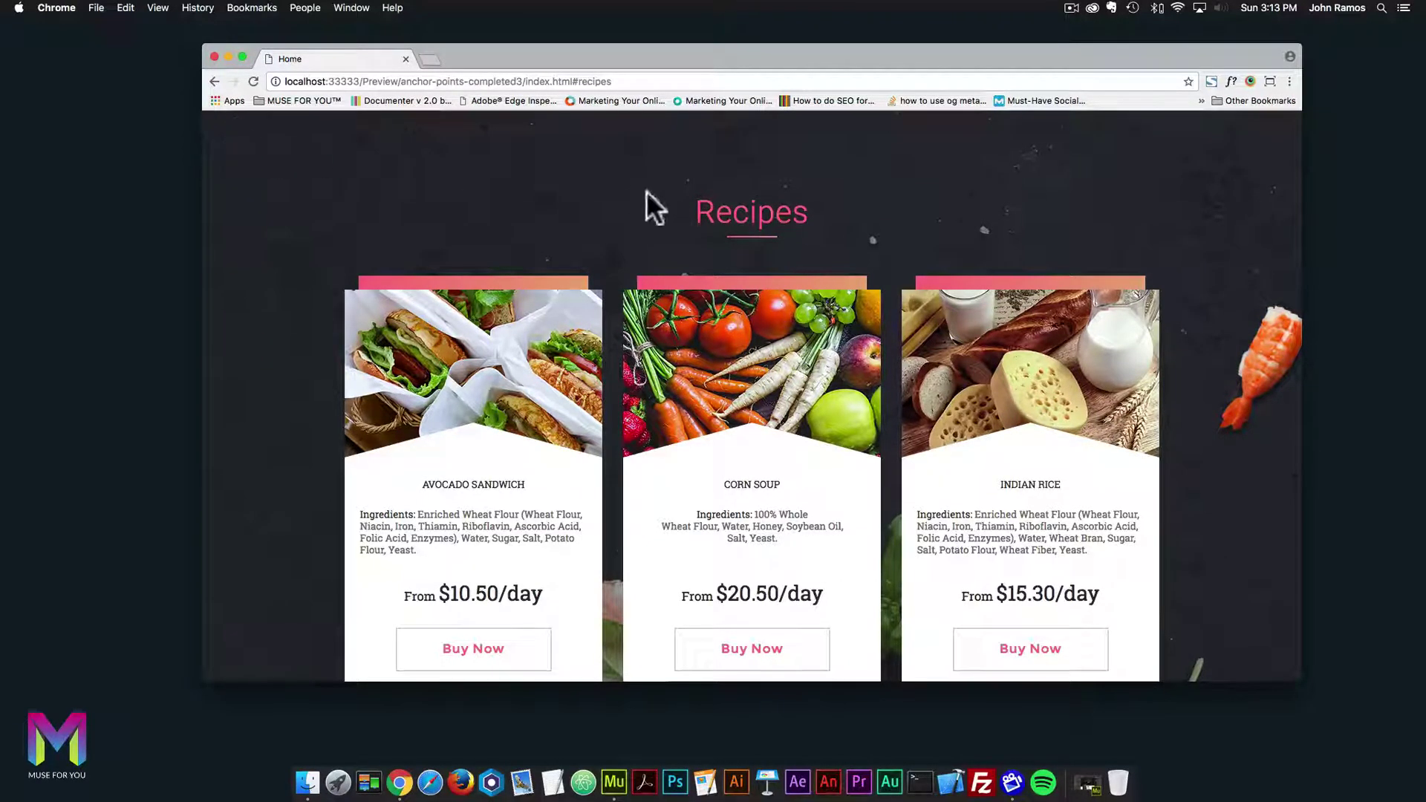
{"action": "scroll", "coordinate": [772, 202], "scroll_direction": "down", "scroll_amount": 5}
{"action": "scroll", "coordinate": [771, 202], "scroll_direction": "up", "scroll_amount": 15}
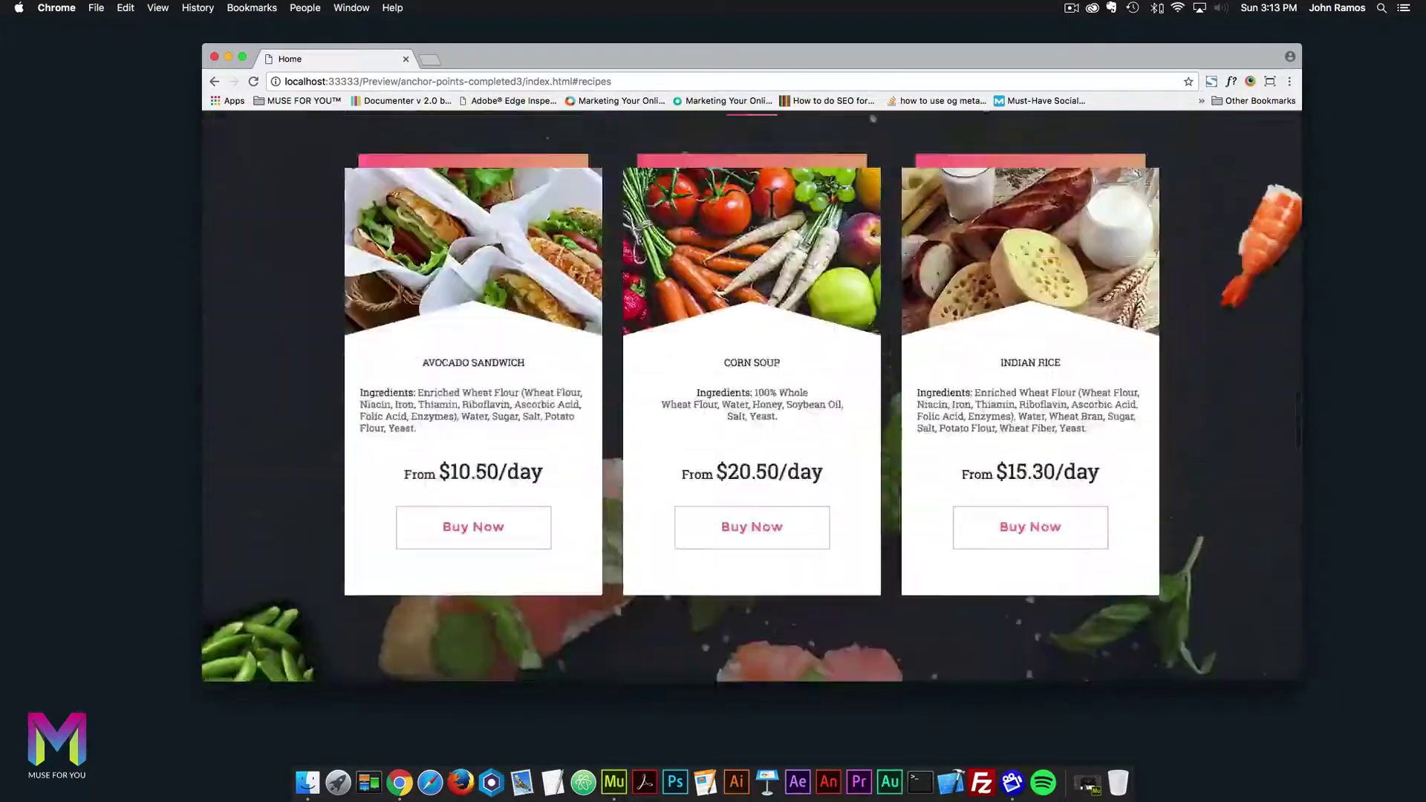
Test the Blog, Clients and Contact links in the preview, returning to the page top after each.
{"action": "left_click", "coordinate": [1077, 168]}
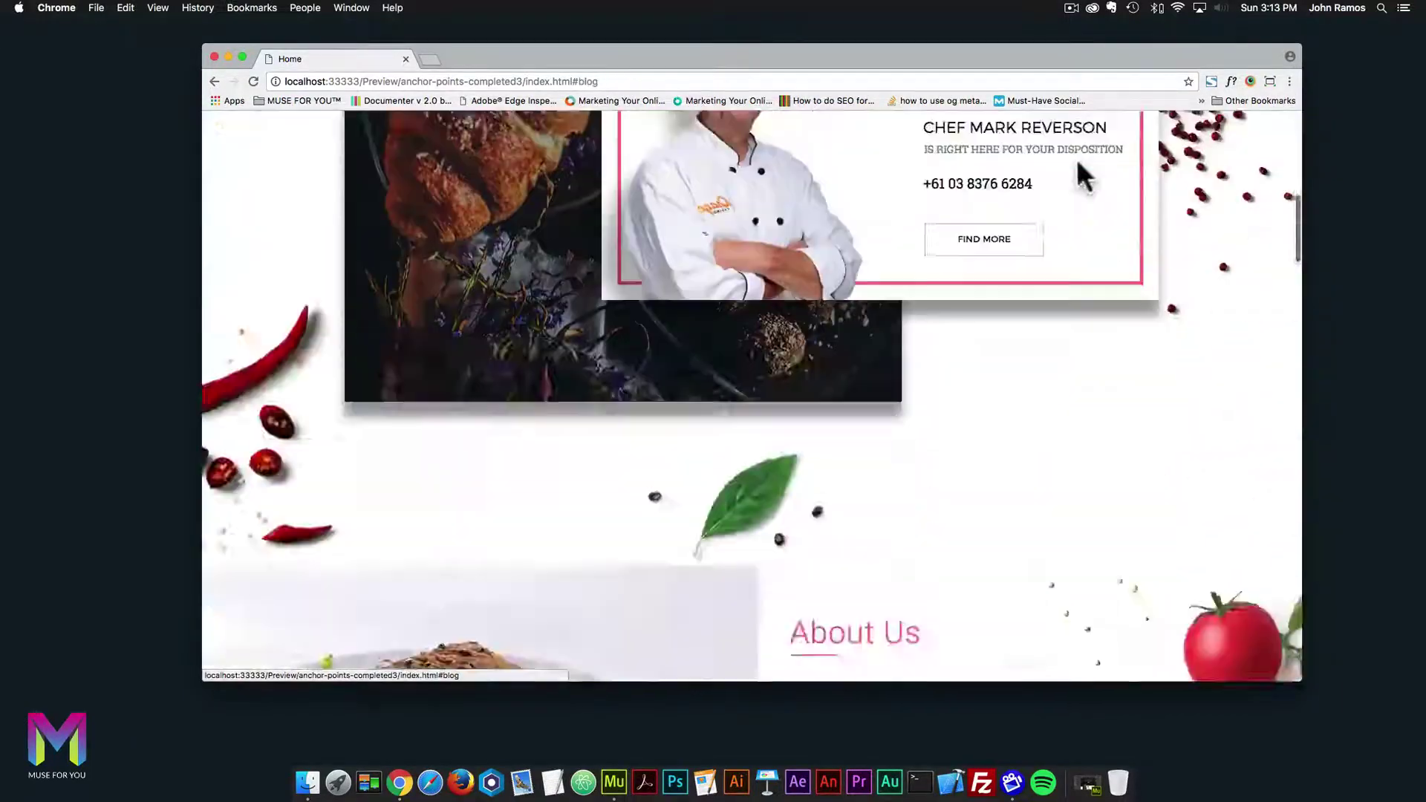
{"action": "scroll", "coordinate": [1081, 175], "scroll_direction": "up", "scroll_amount": 15}
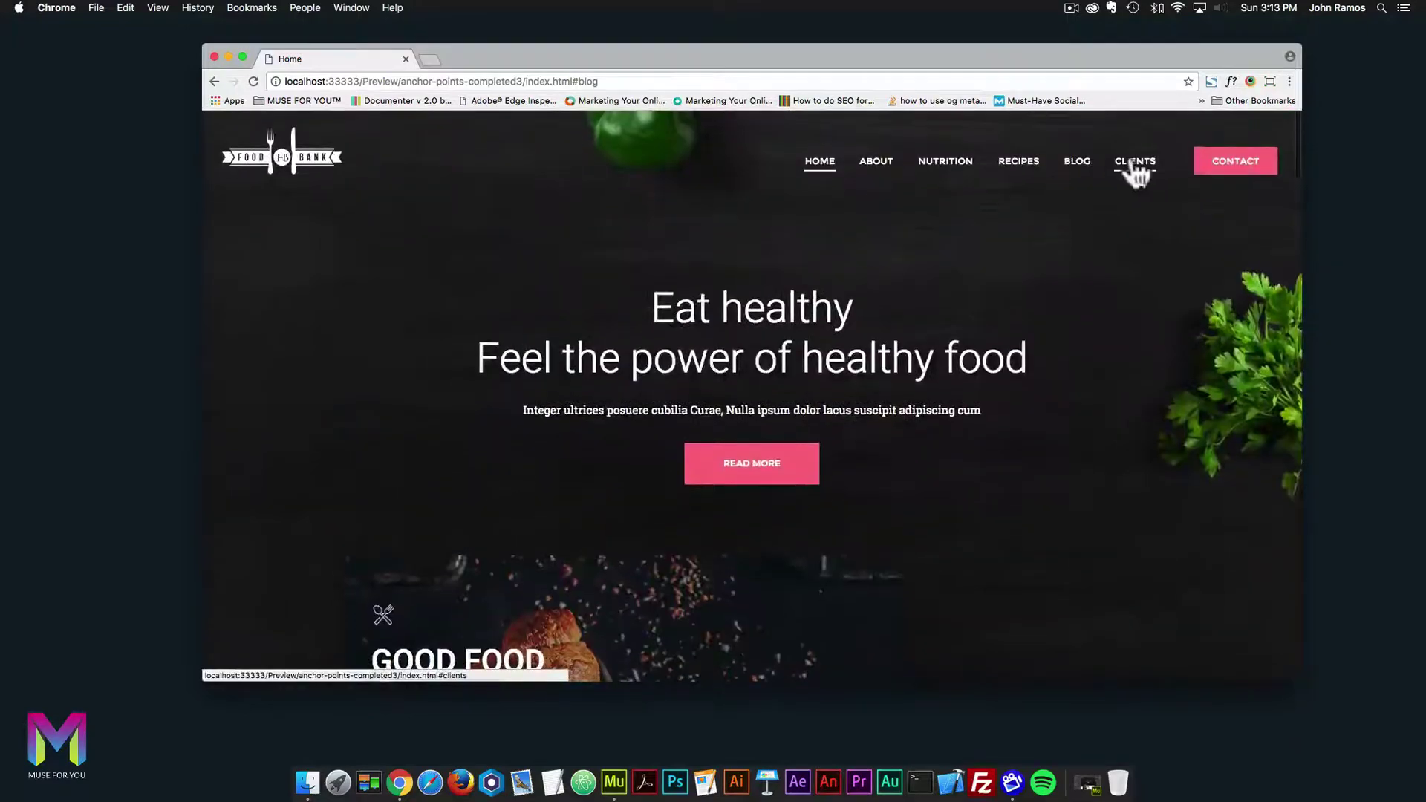
{"action": "left_click", "coordinate": [1133, 167]}
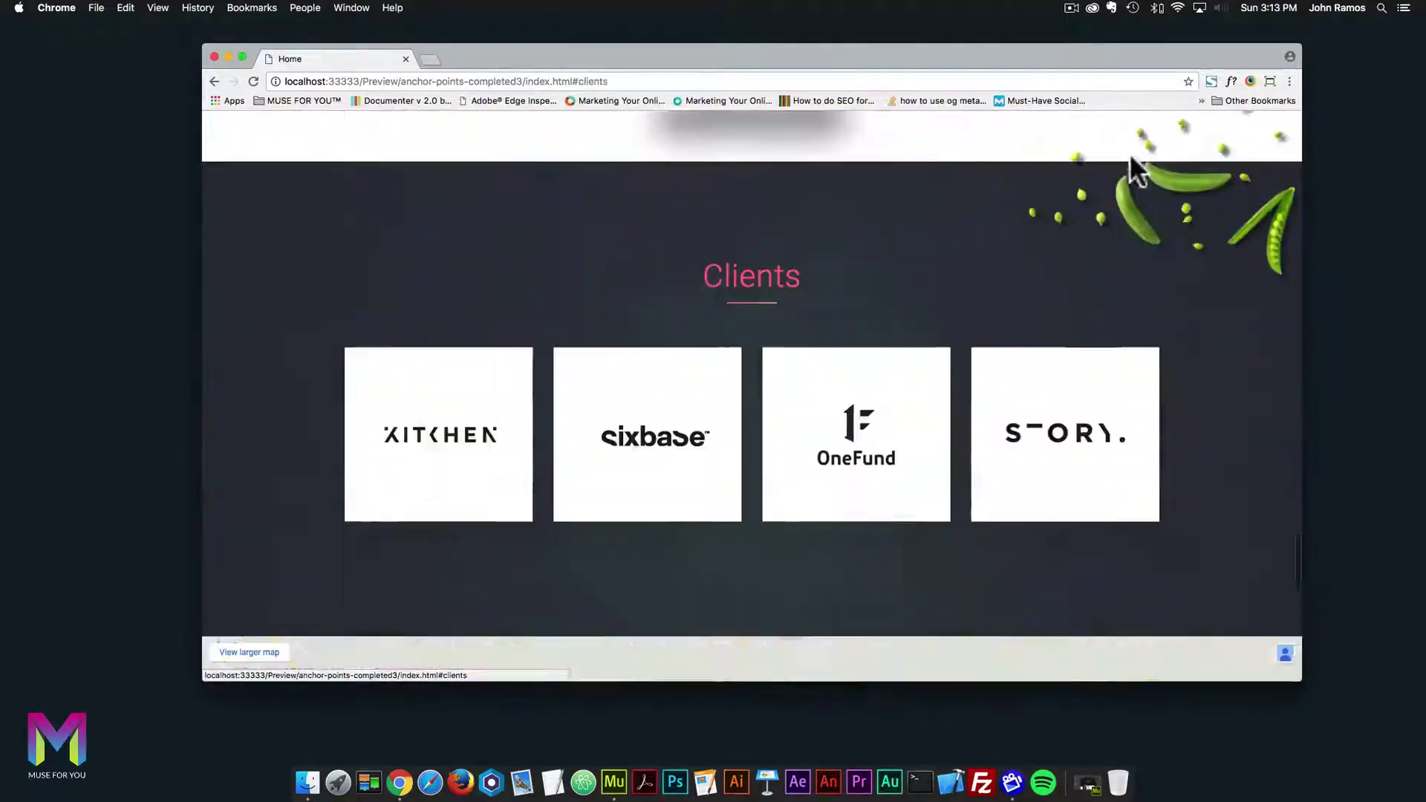
{"action": "scroll", "coordinate": [1132, 157], "scroll_direction": "up", "scroll_amount": 5}
{"action": "scroll", "coordinate": [1130, 153], "scroll_direction": "up", "scroll_amount": 15}
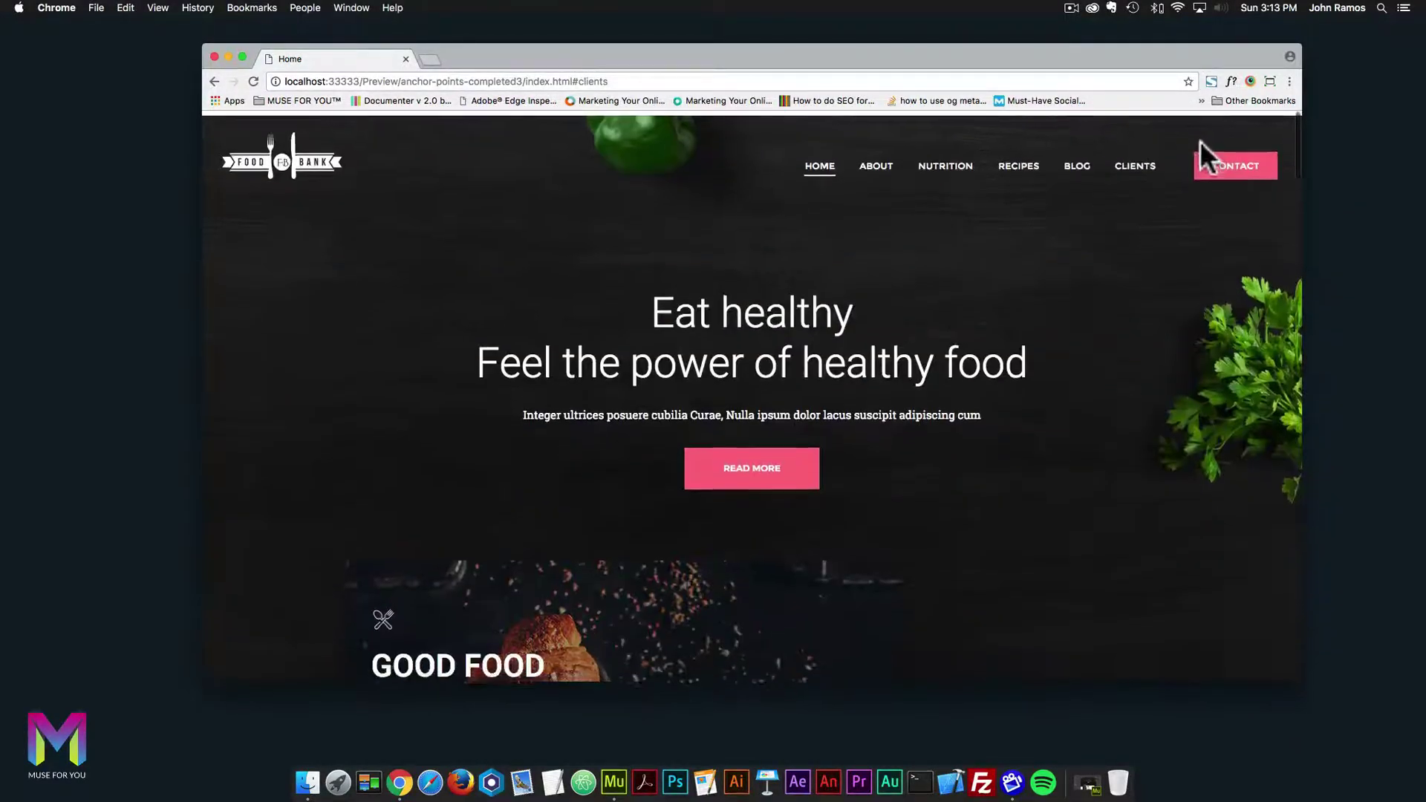
{"action": "left_click", "coordinate": [1213, 164]}
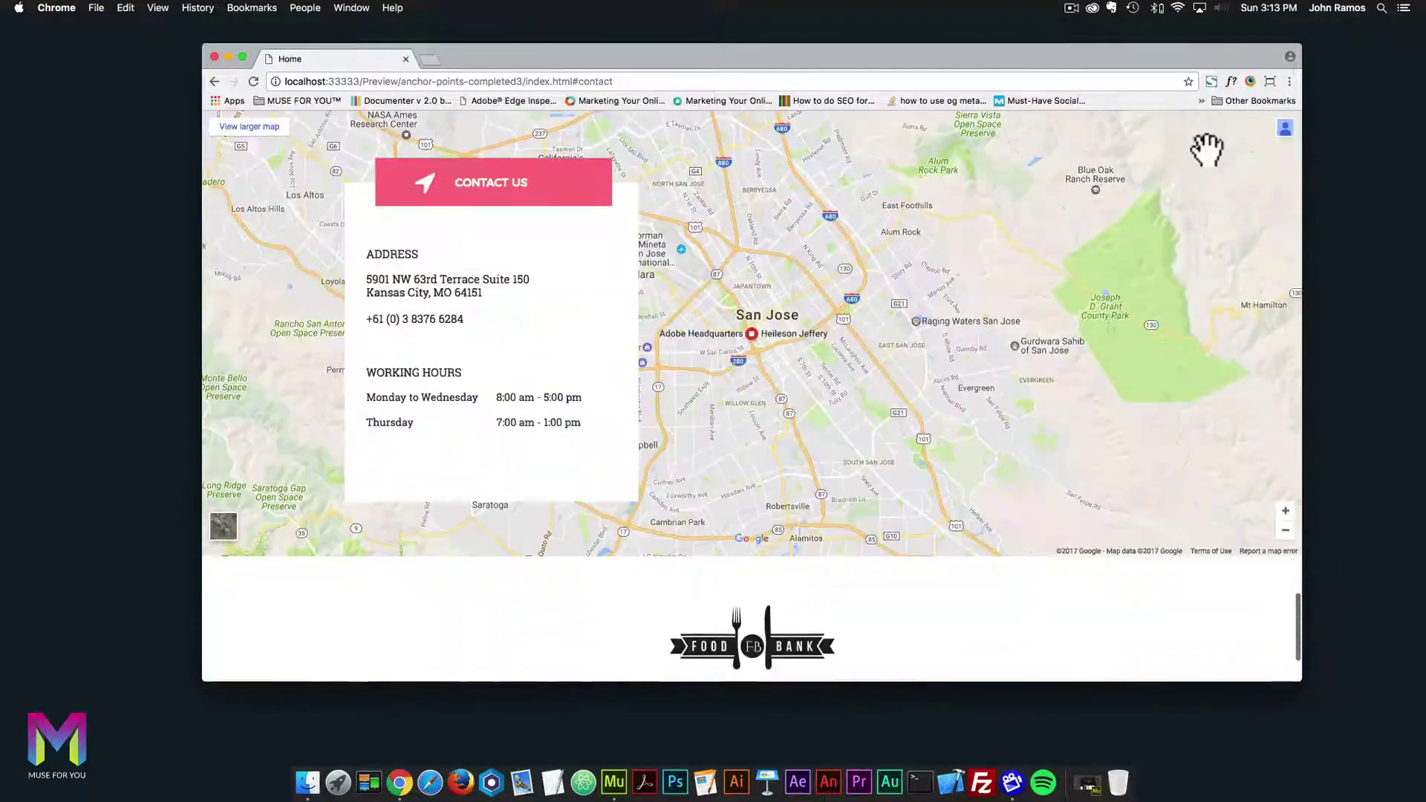
{"action": "scroll", "coordinate": [471, 268], "scroll_direction": "up", "scroll_amount": 2}
{"action": "scroll", "coordinate": [511, 193], "scroll_direction": "up", "scroll_amount": 20}
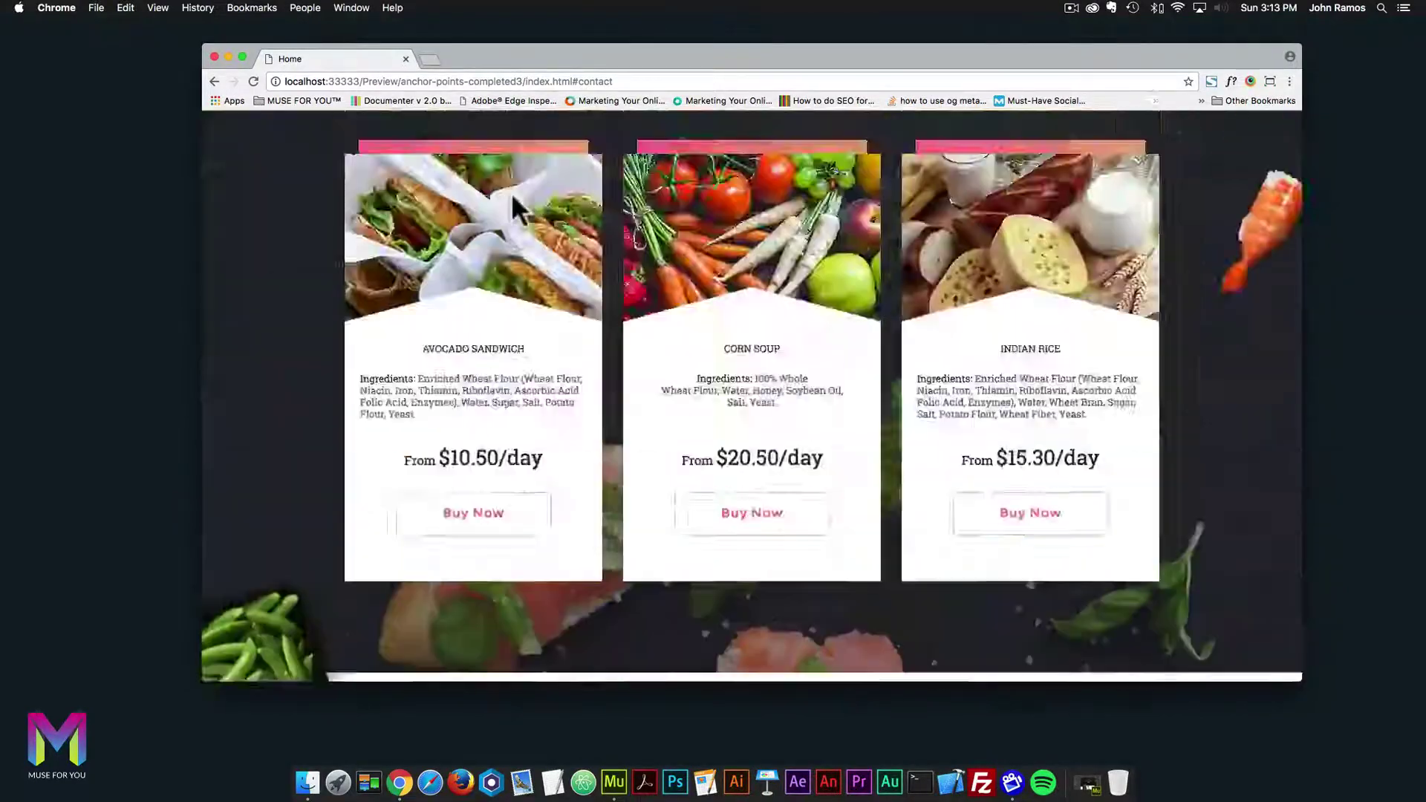
{"action": "scroll", "coordinate": [511, 193], "scroll_direction": "up", "scroll_amount": 5}
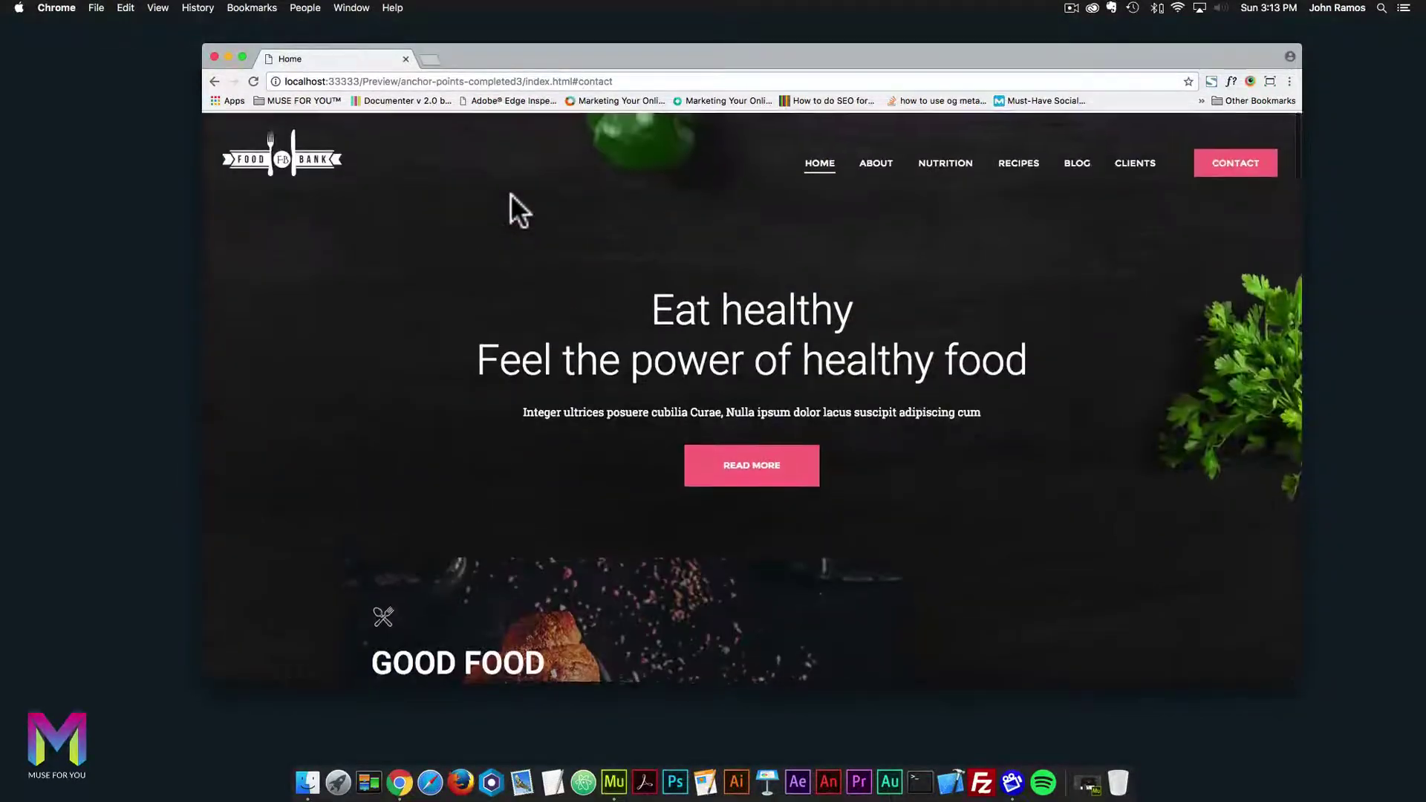
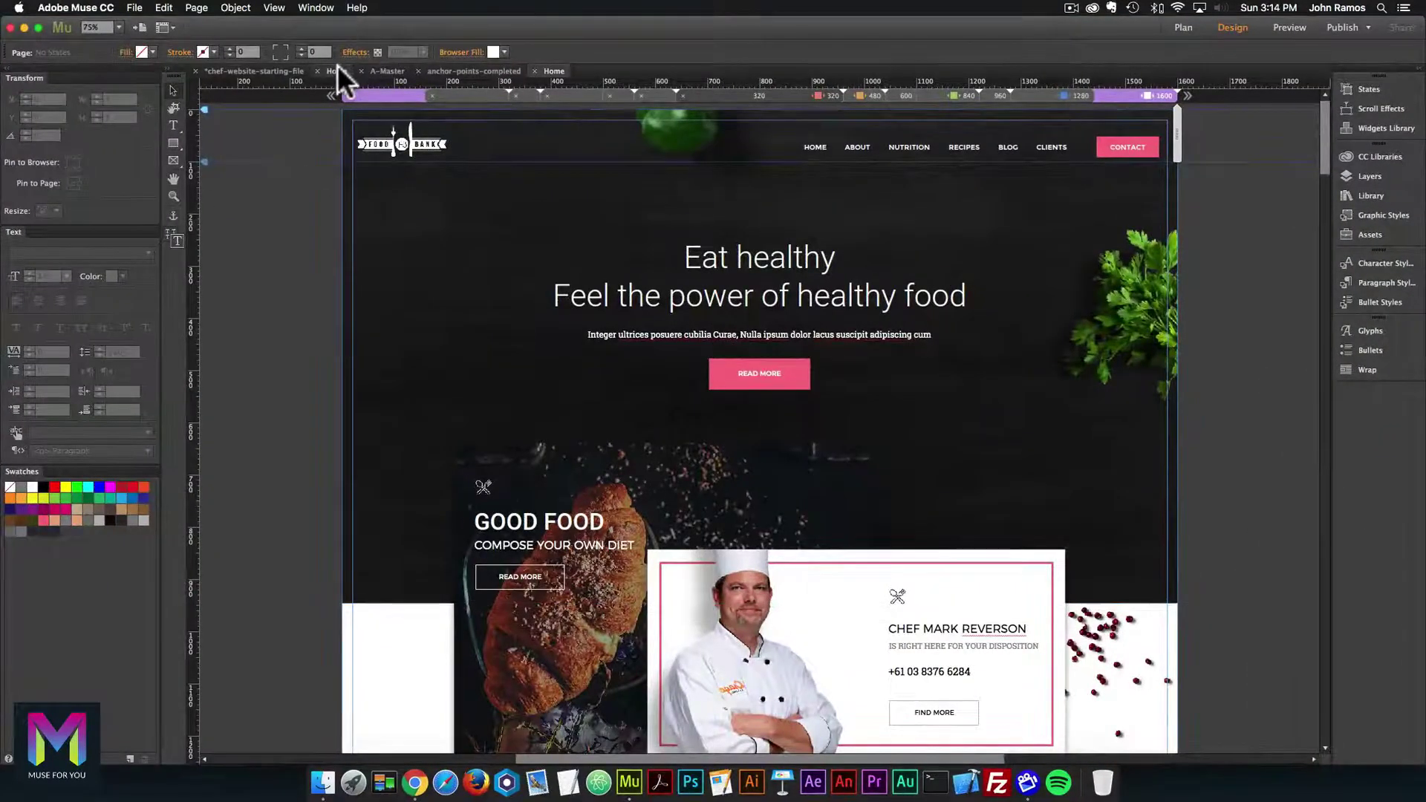
Return to Muse and add a new layer on the chef starting file's Home page at the 1600 breakpoint.
{"action": "left_click", "coordinate": [337, 67]}
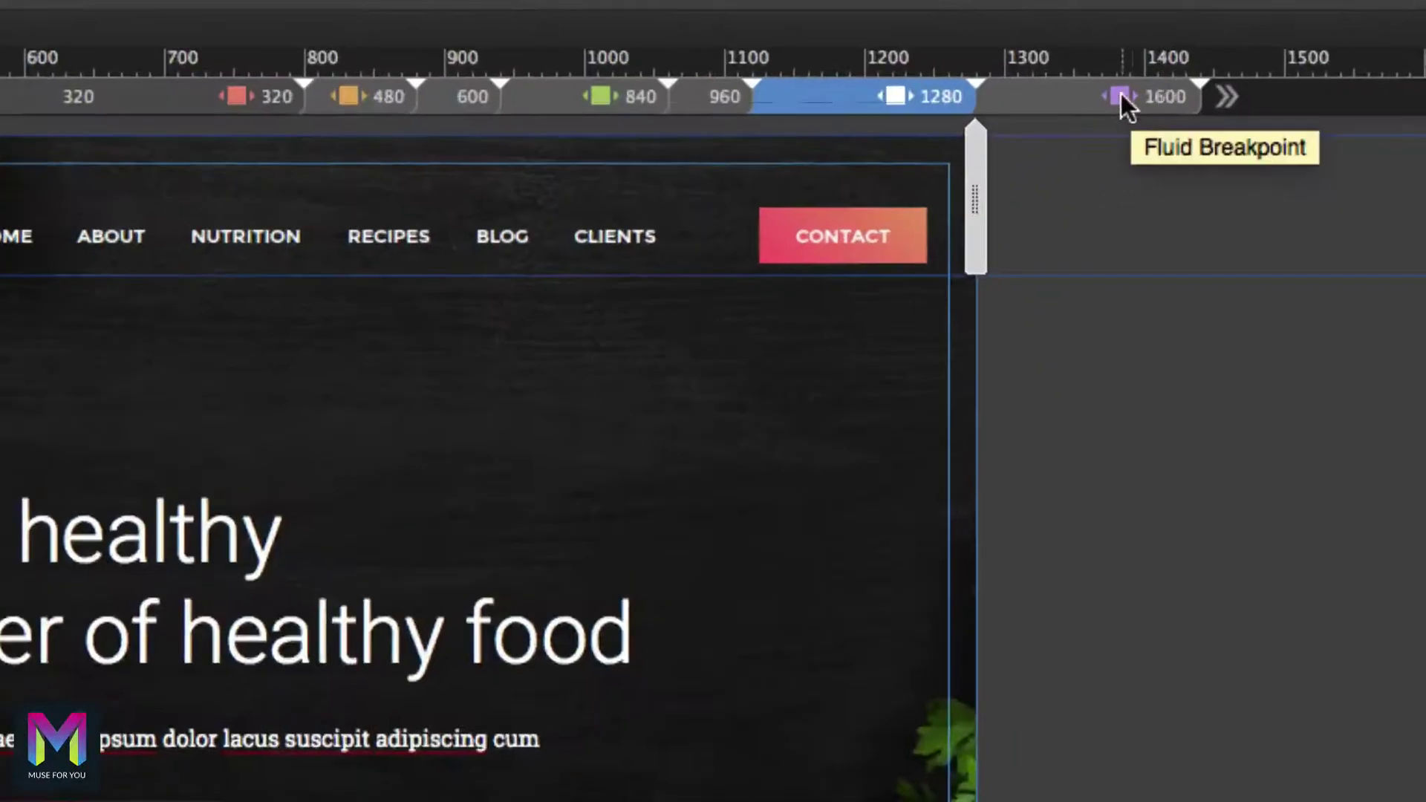
{"action": "left_click", "coordinate": [1130, 92]}
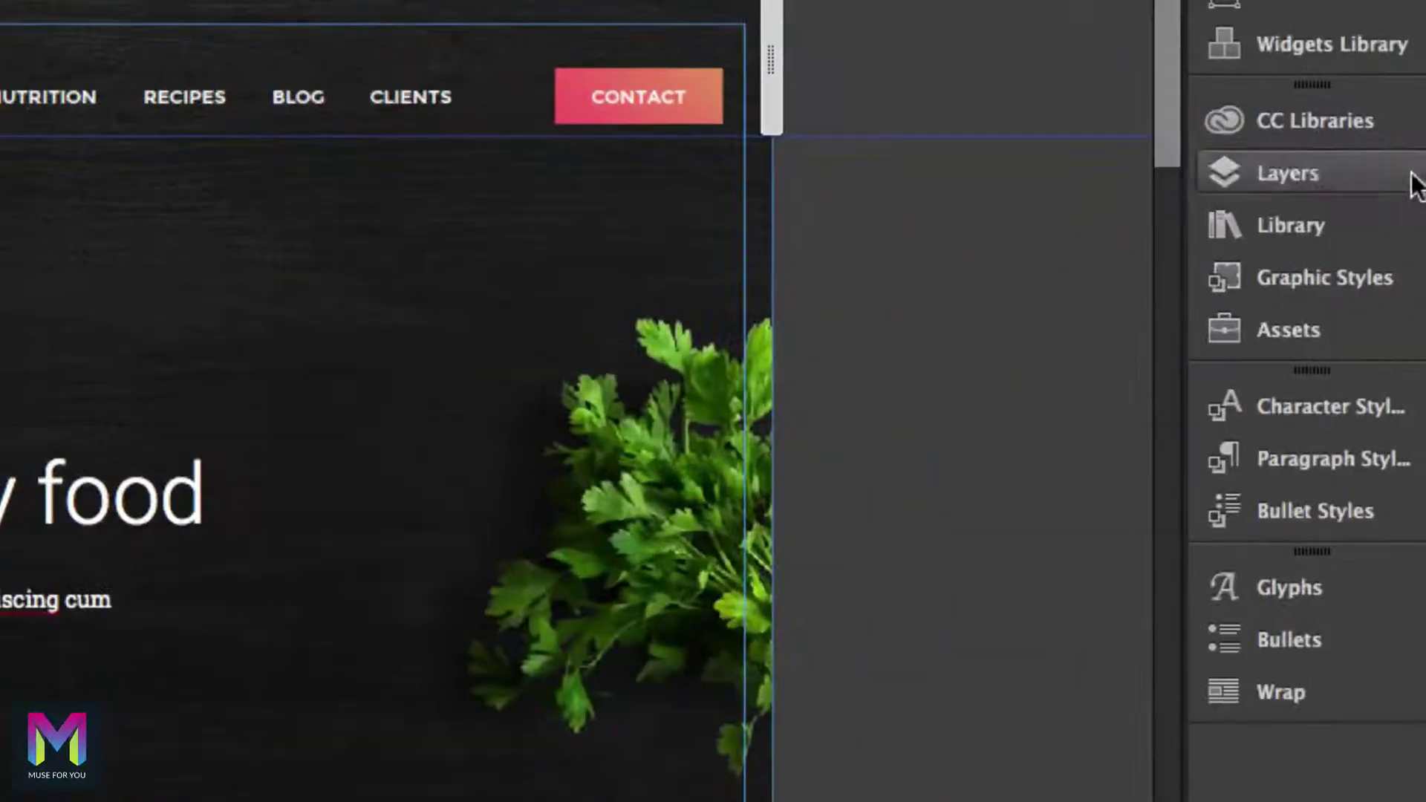
{"action": "left_click", "coordinate": [1415, 176]}
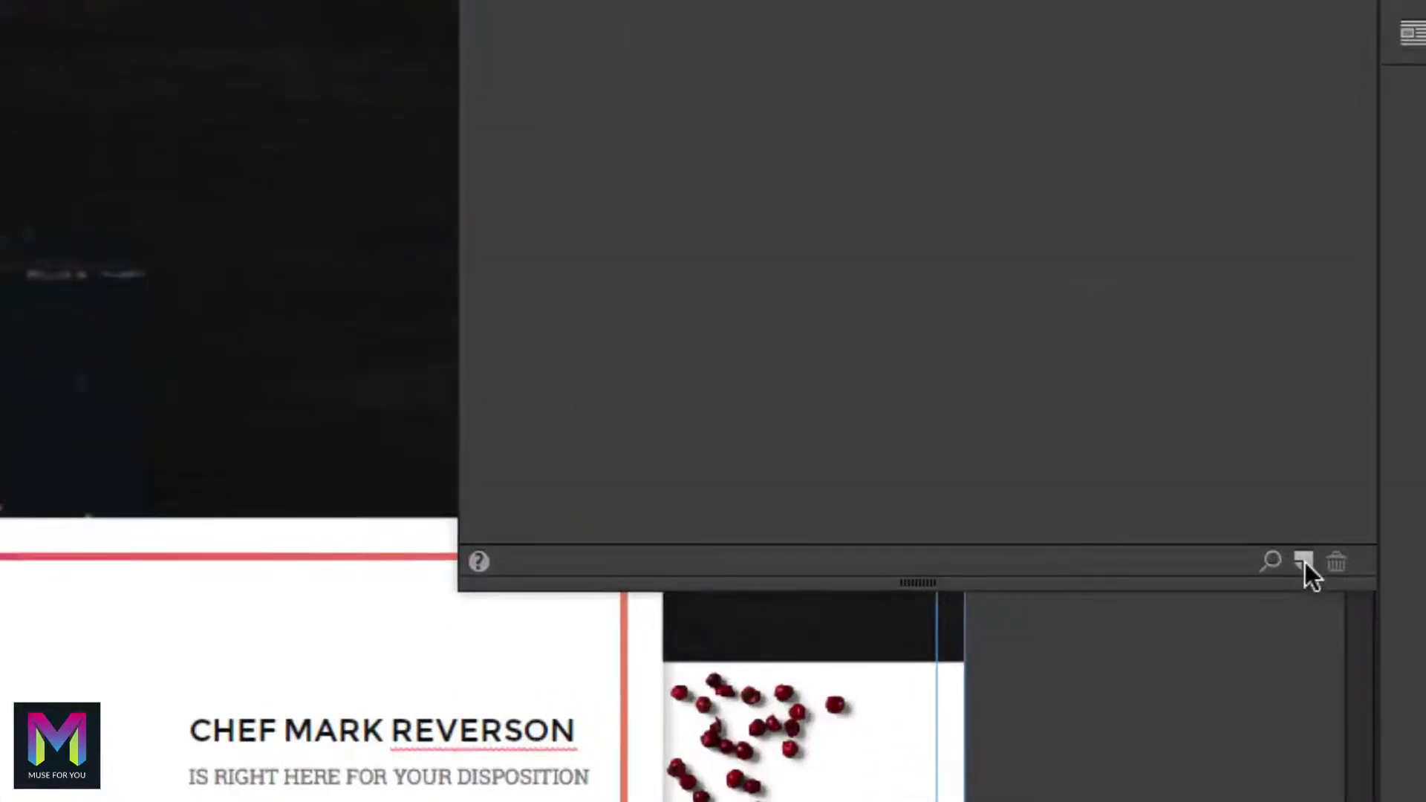
{"action": "left_click", "coordinate": [1304, 563]}
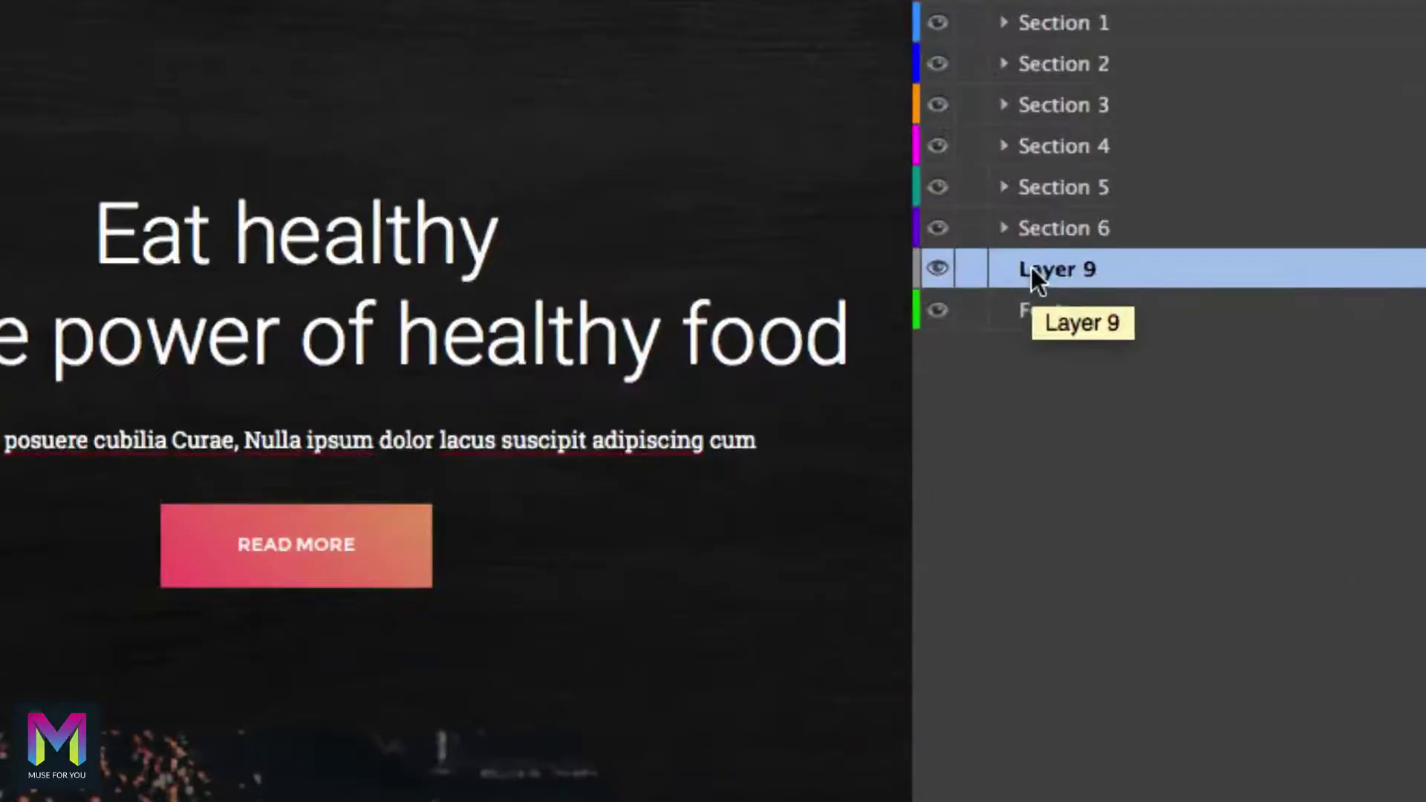
Rename the new layer Anchor Points and move it directly below the Header layer.
{"action": "double_click", "coordinate": [1034, 272]}
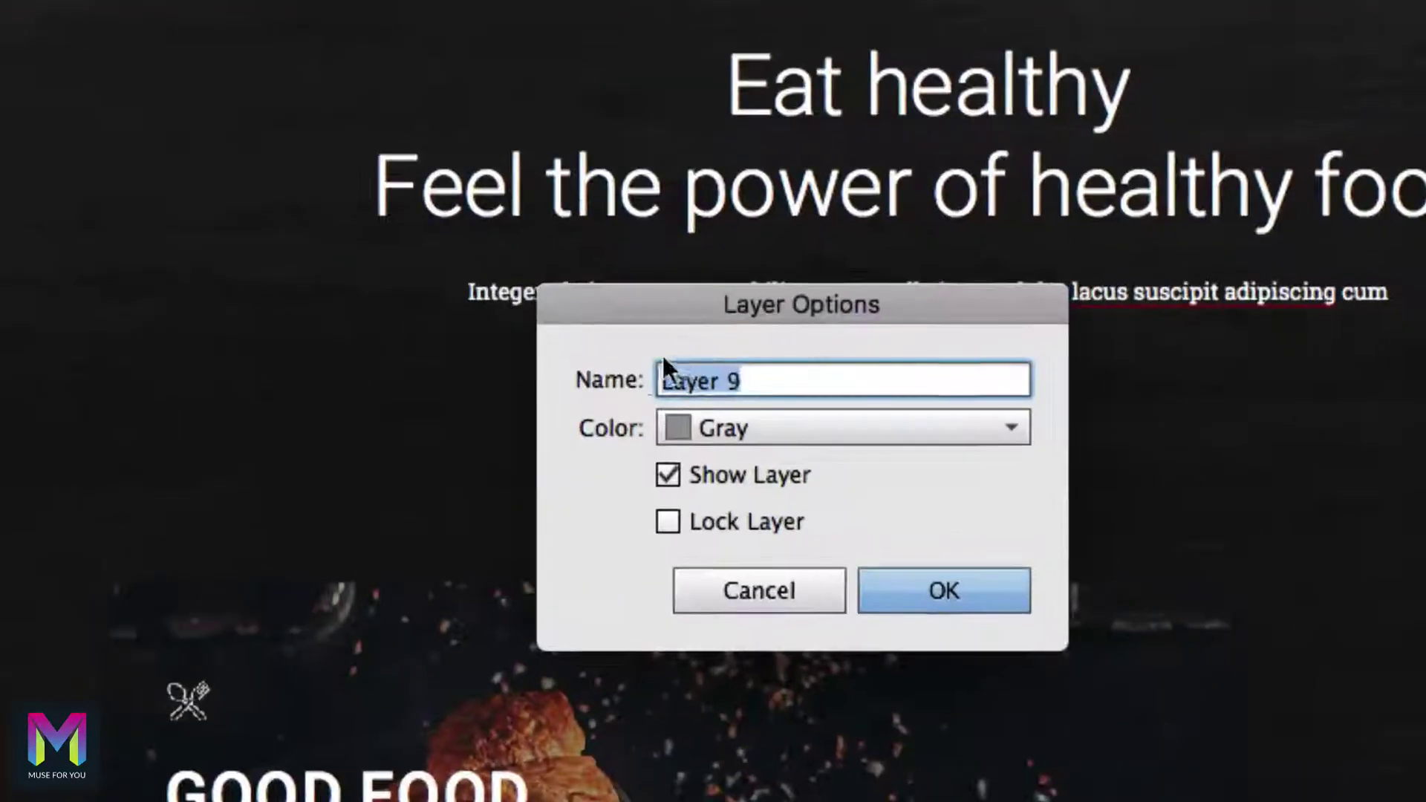
{"action": "left_click", "coordinate": [58, 524]}
{"action": "left_click_drag", "start_coordinate": [690, 374], "coordinate": [596, 371]}
{"action": "type", "text": "ANc"}
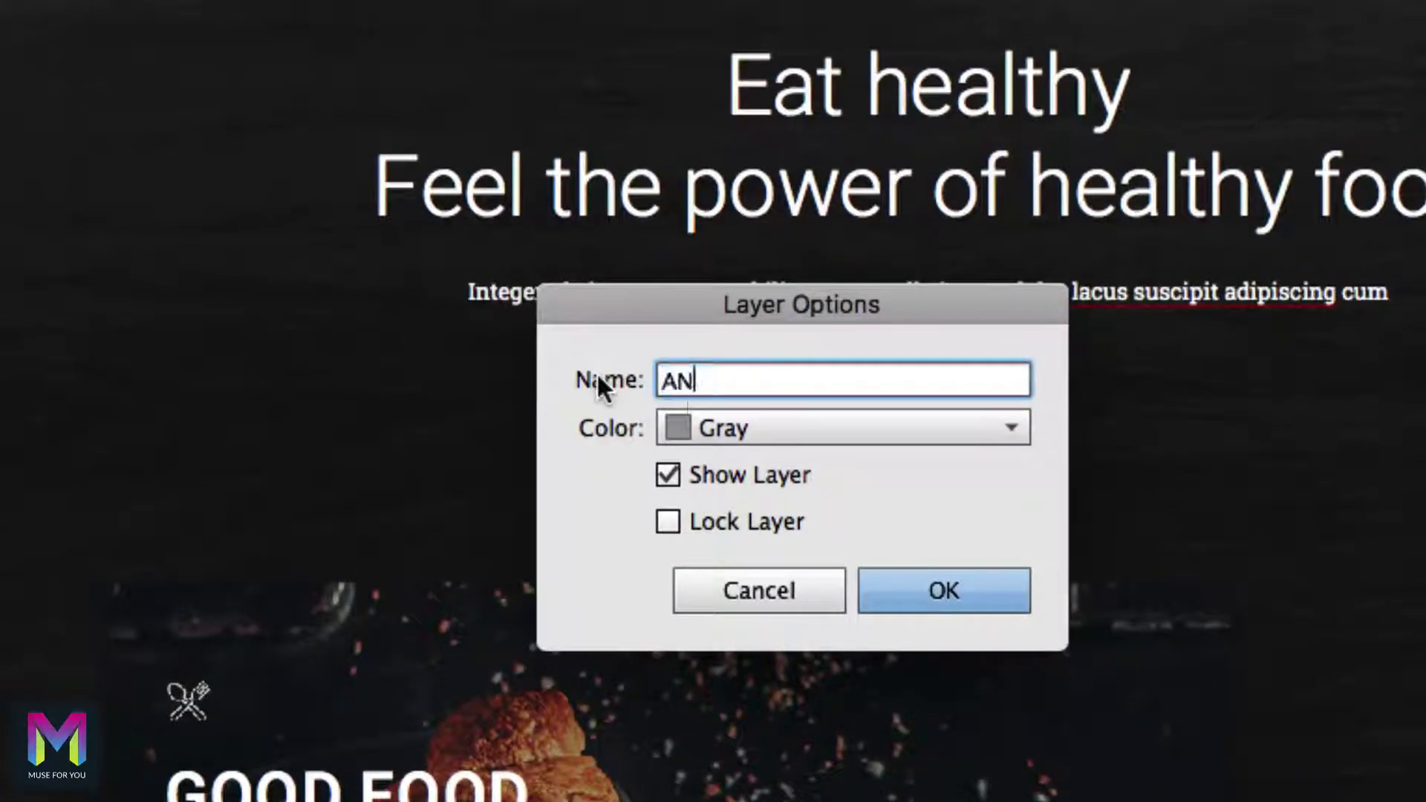
{"action": "key", "text": "BackSpace"}
{"action": "key", "text": "BackSpace"}
{"action": "key", "text": "BackSpace"}
{"action": "type", "text": "Anchor Points"}
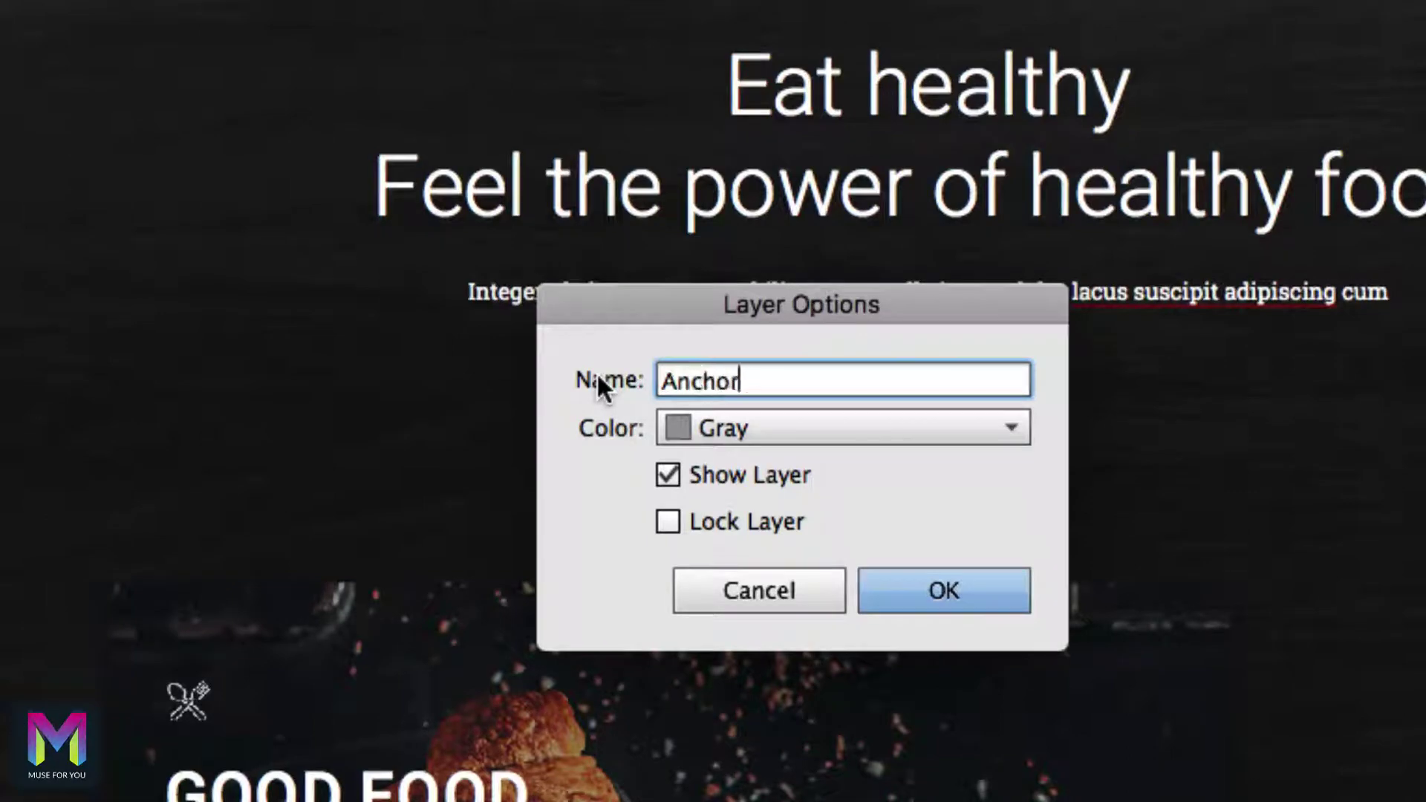
{"action": "left_click", "coordinate": [942, 587]}
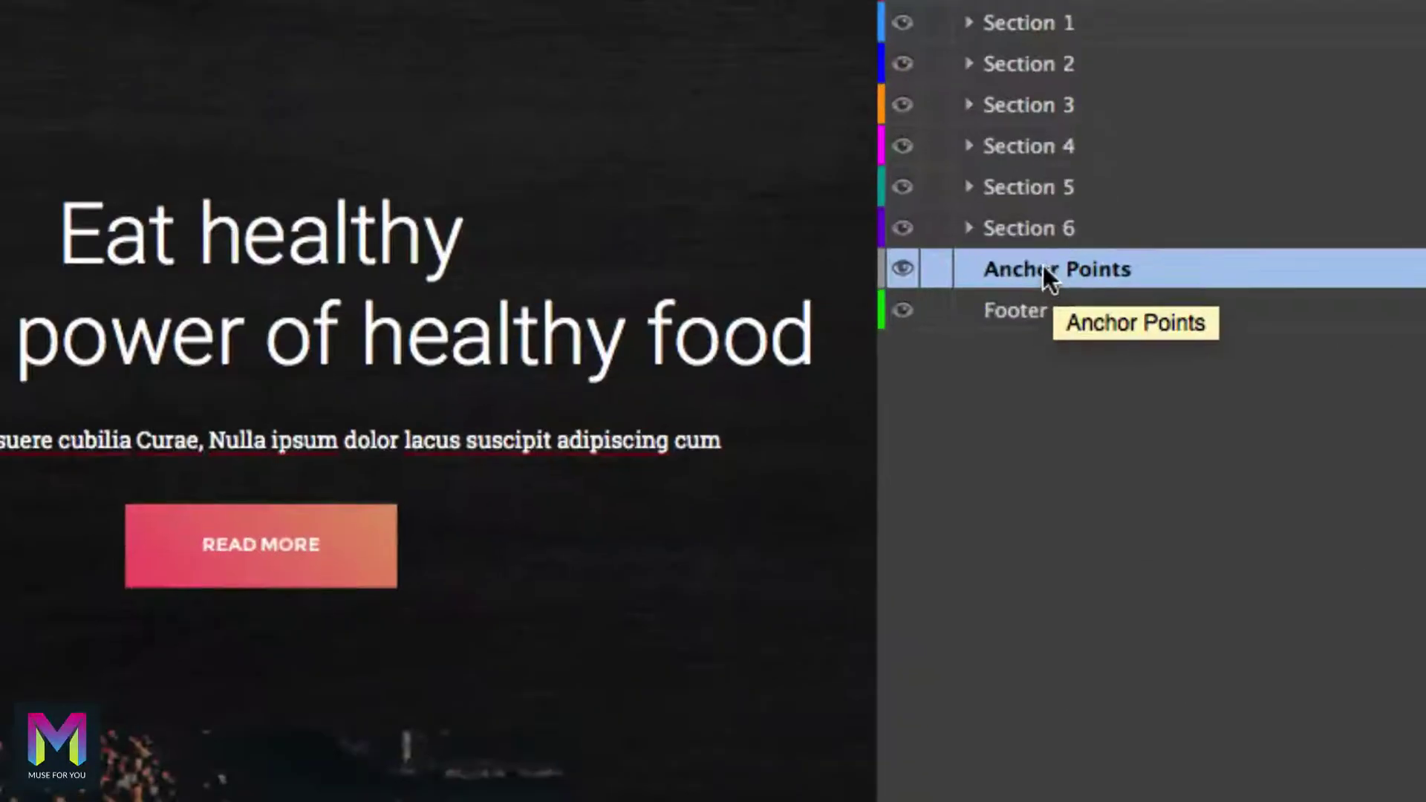
{"action": "left_click_drag", "start_coordinate": [1043, 269], "coordinate": [1032, 42]}
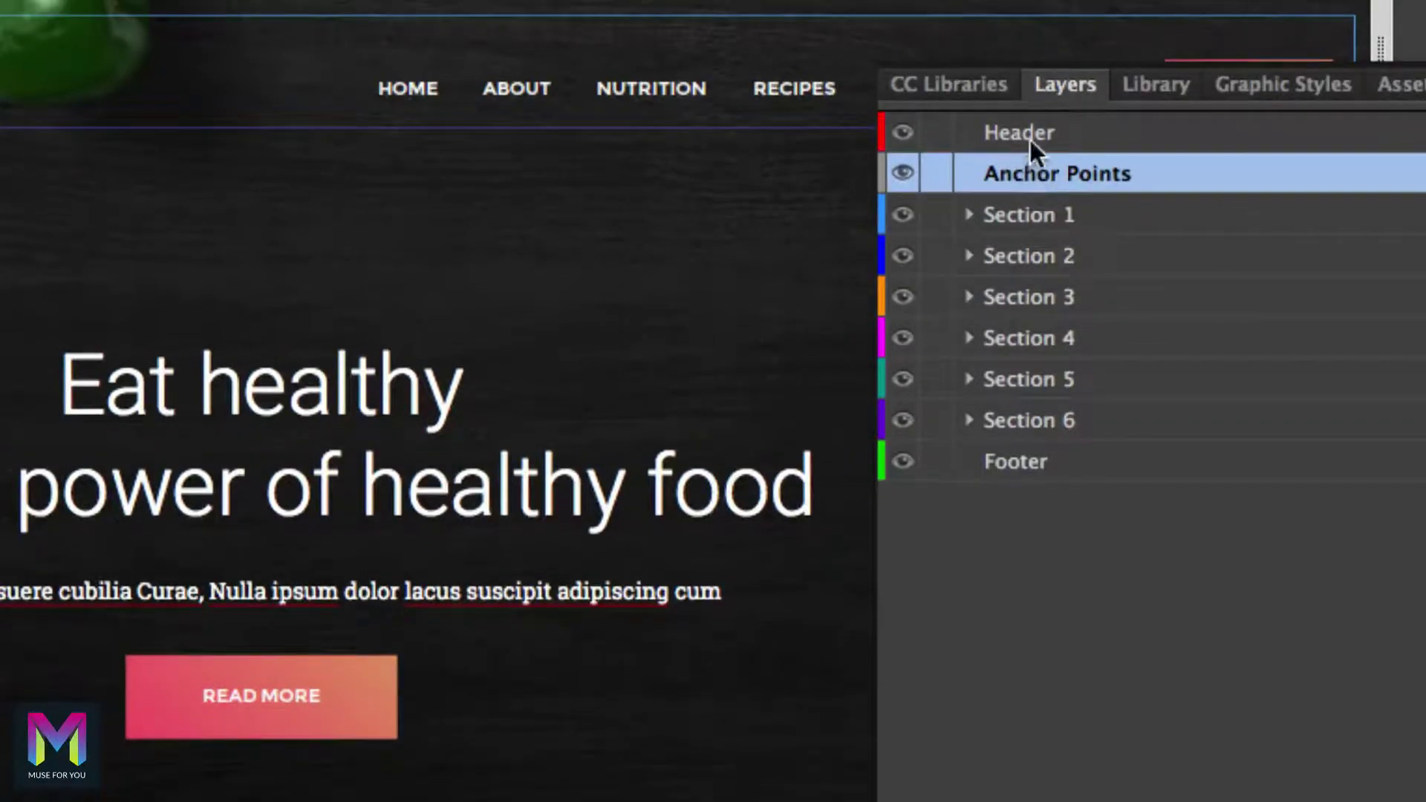
Review the layer order from Header to Footer and make Anchor Points the active layer.
{"action": "left_click", "coordinate": [1019, 132]}
{"action": "left_click", "coordinate": [1019, 168]}
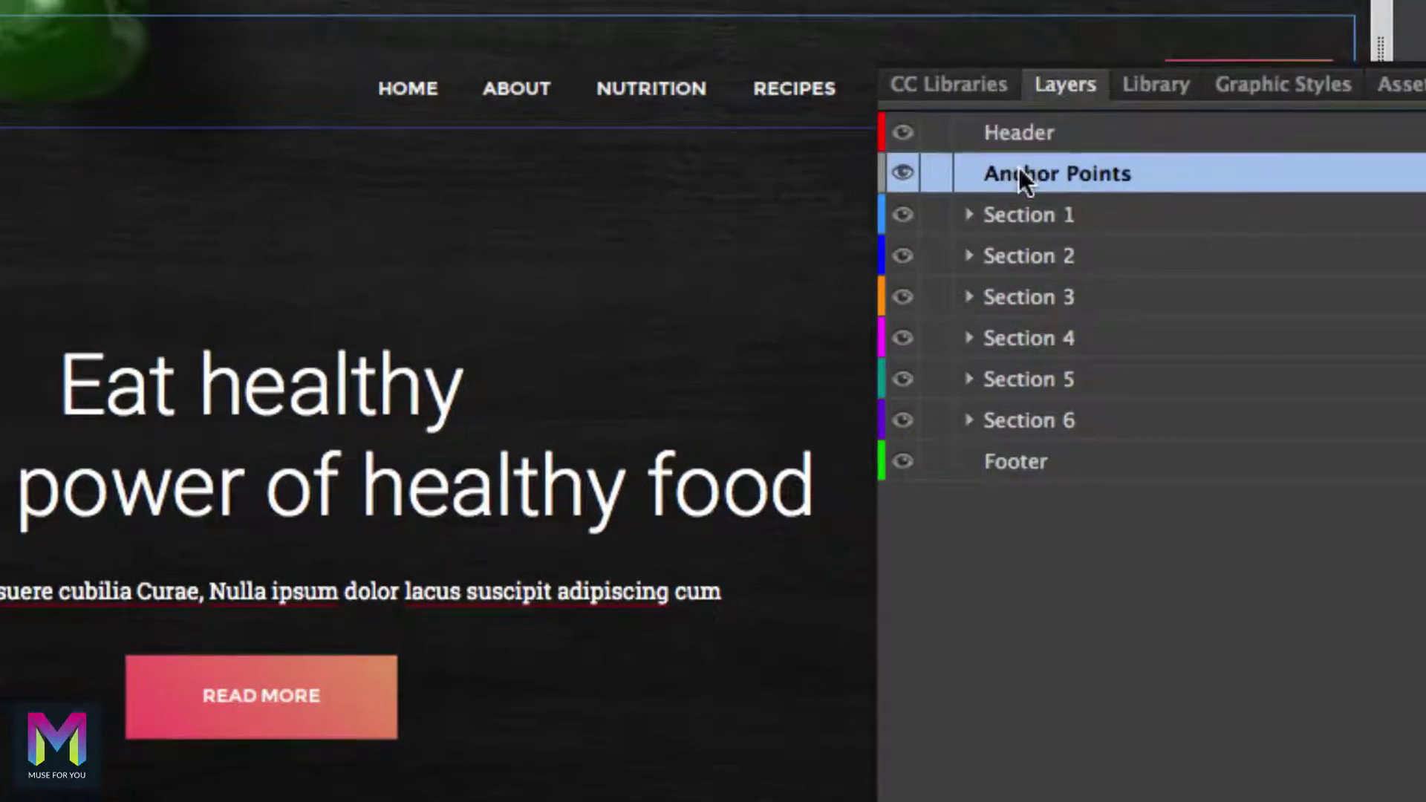
{"action": "left_click", "coordinate": [1021, 213]}
{"action": "left_click", "coordinate": [1031, 421]}
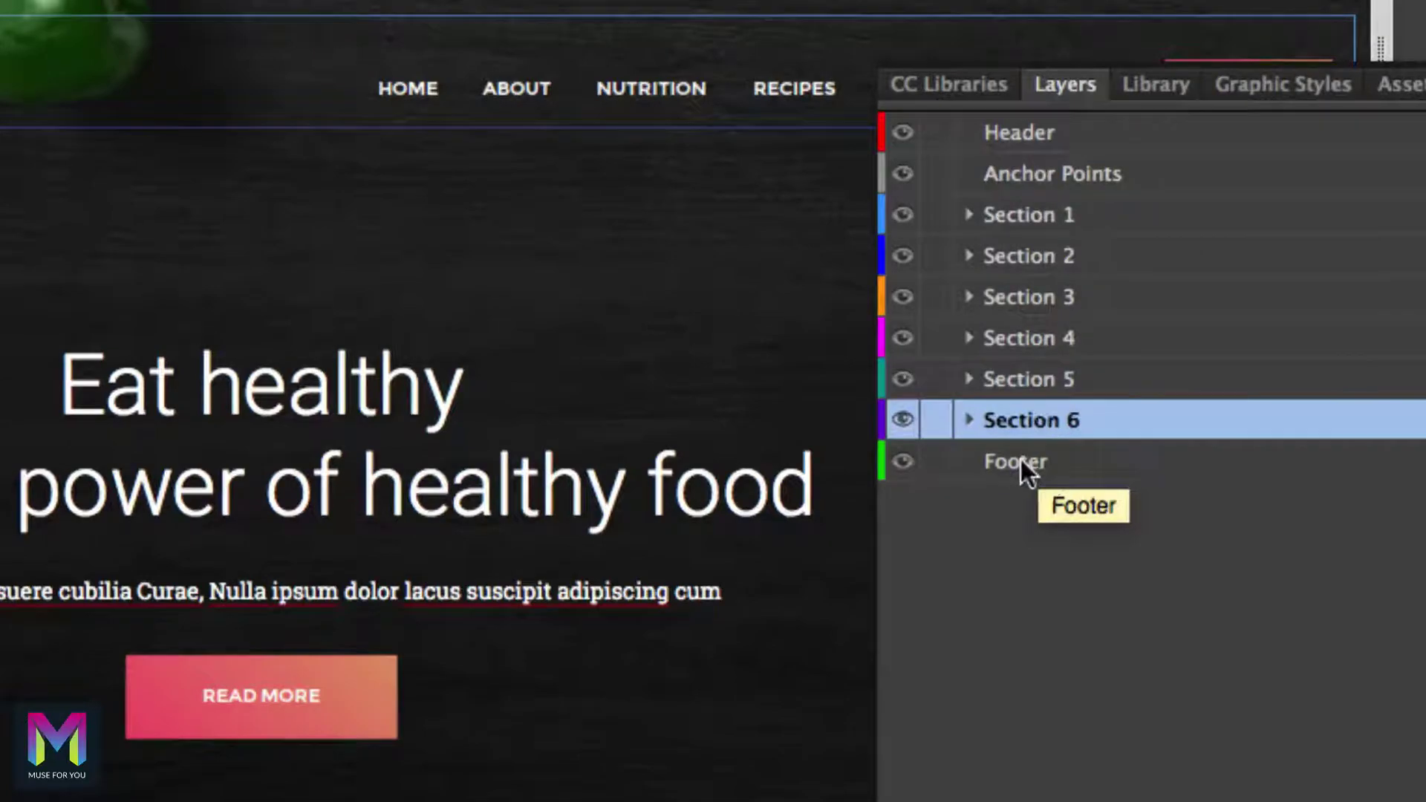
{"action": "left_click", "coordinate": [1021, 459]}
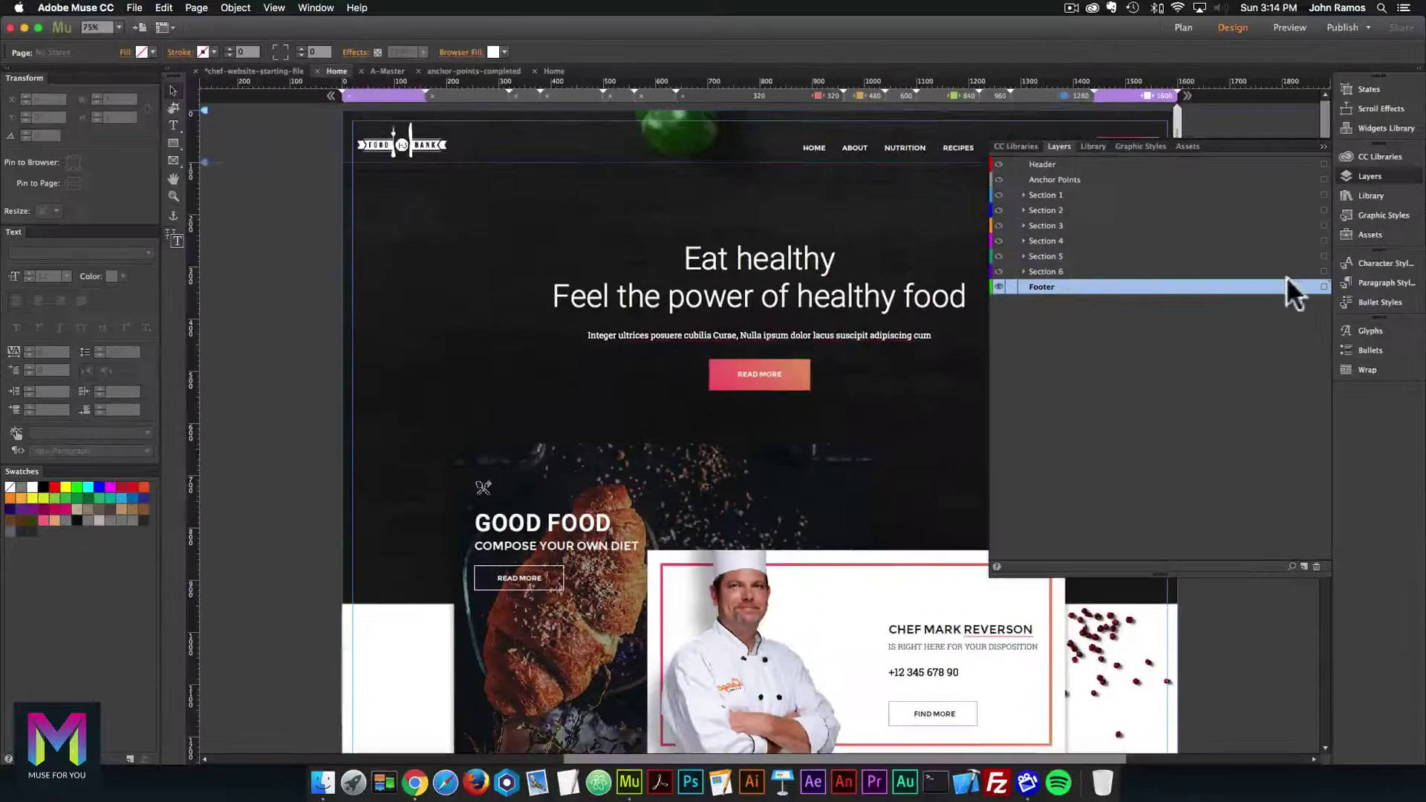
{"action": "left_click", "coordinate": [1044, 179]}
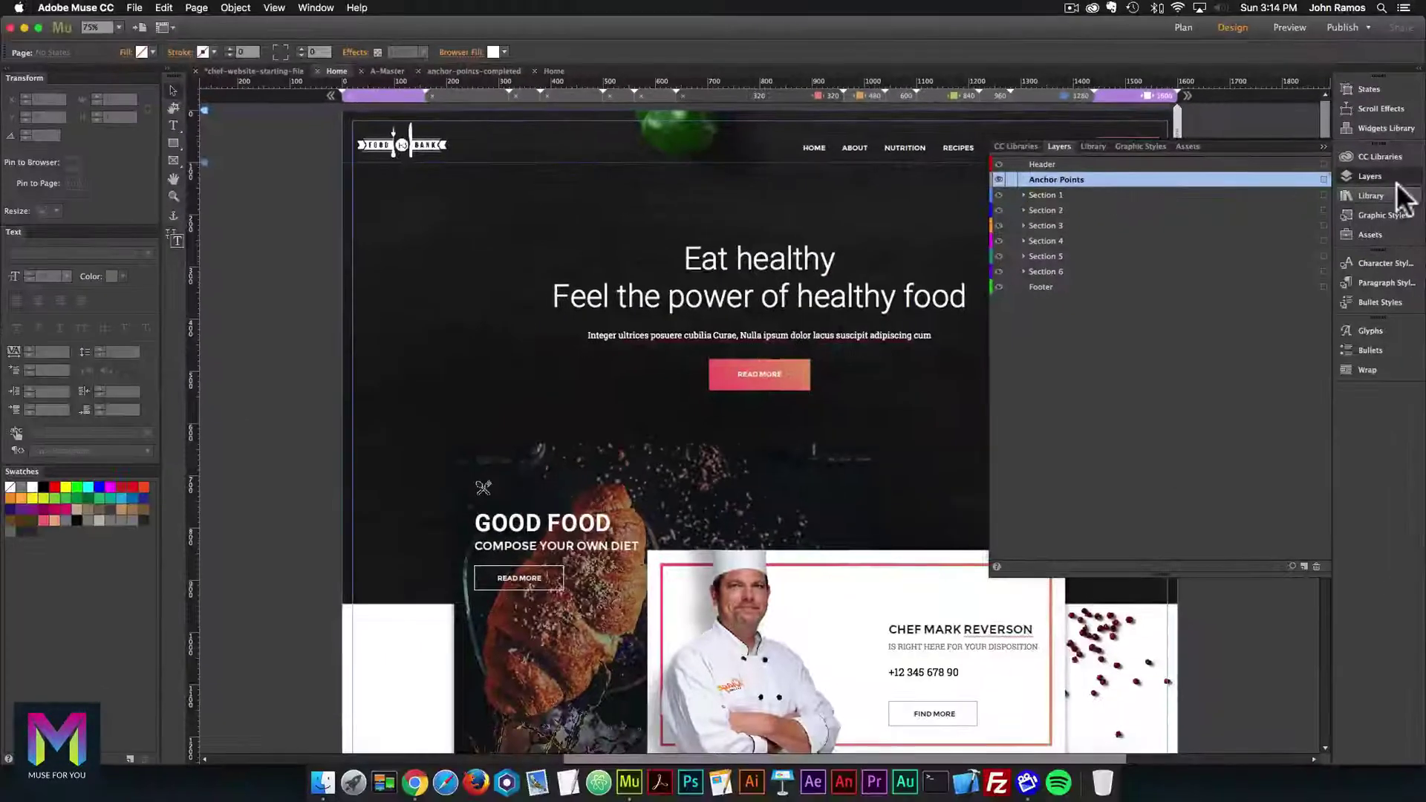
{"action": "left_click", "coordinate": [1370, 178]}
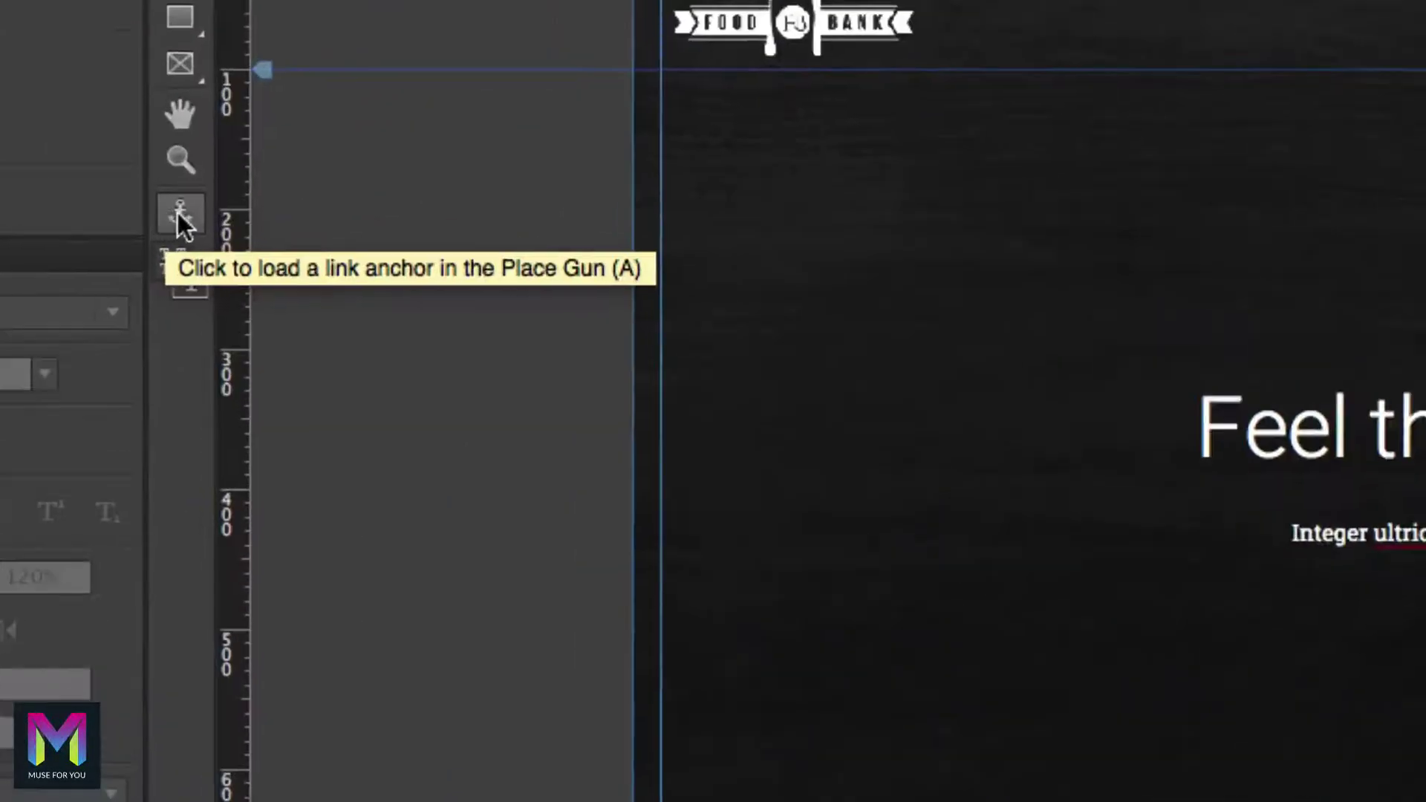
Place a link anchor at the page's upper-left corner, at X 0, Y 0, and name it home.
{"action": "left_click", "coordinate": [178, 215]}
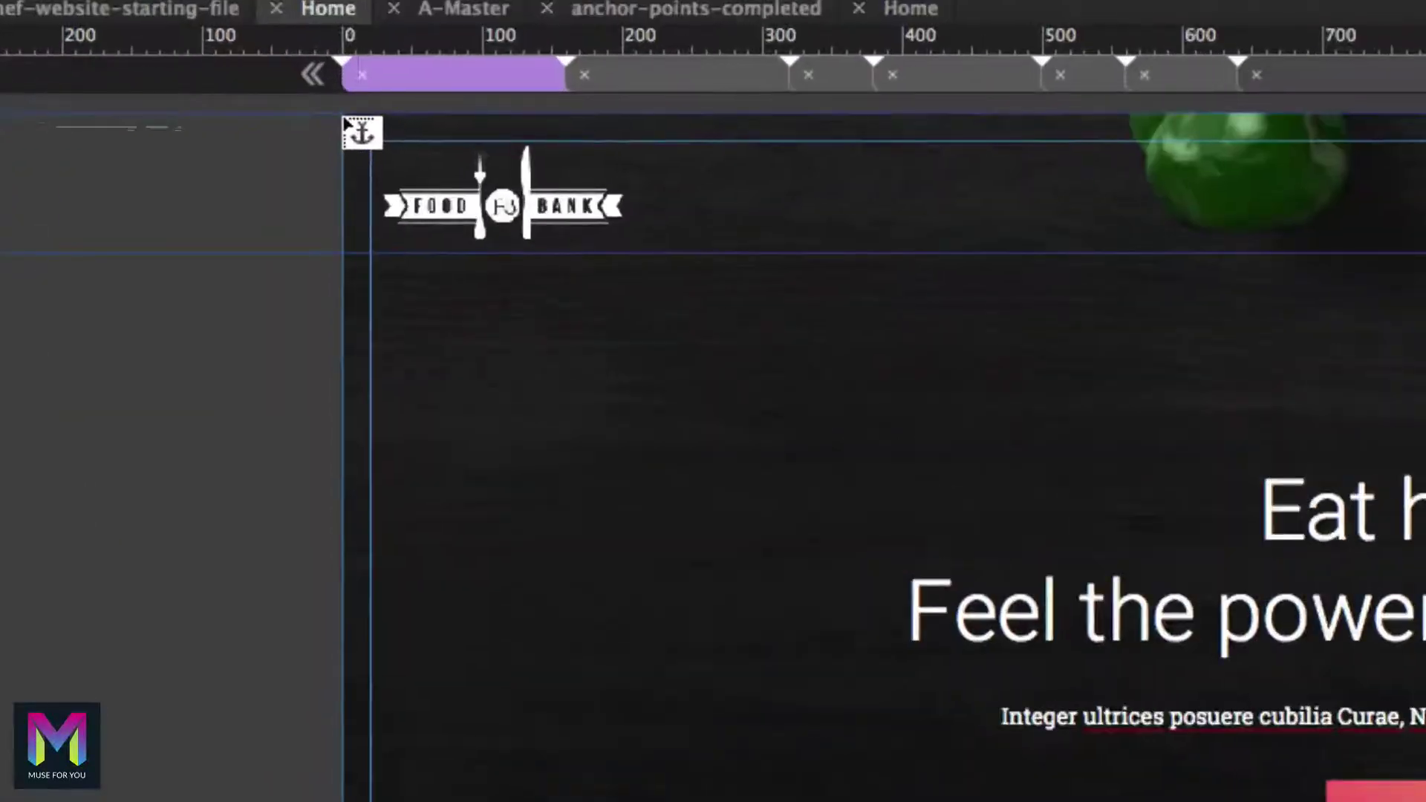
{"action": "left_click", "coordinate": [359, 122]}
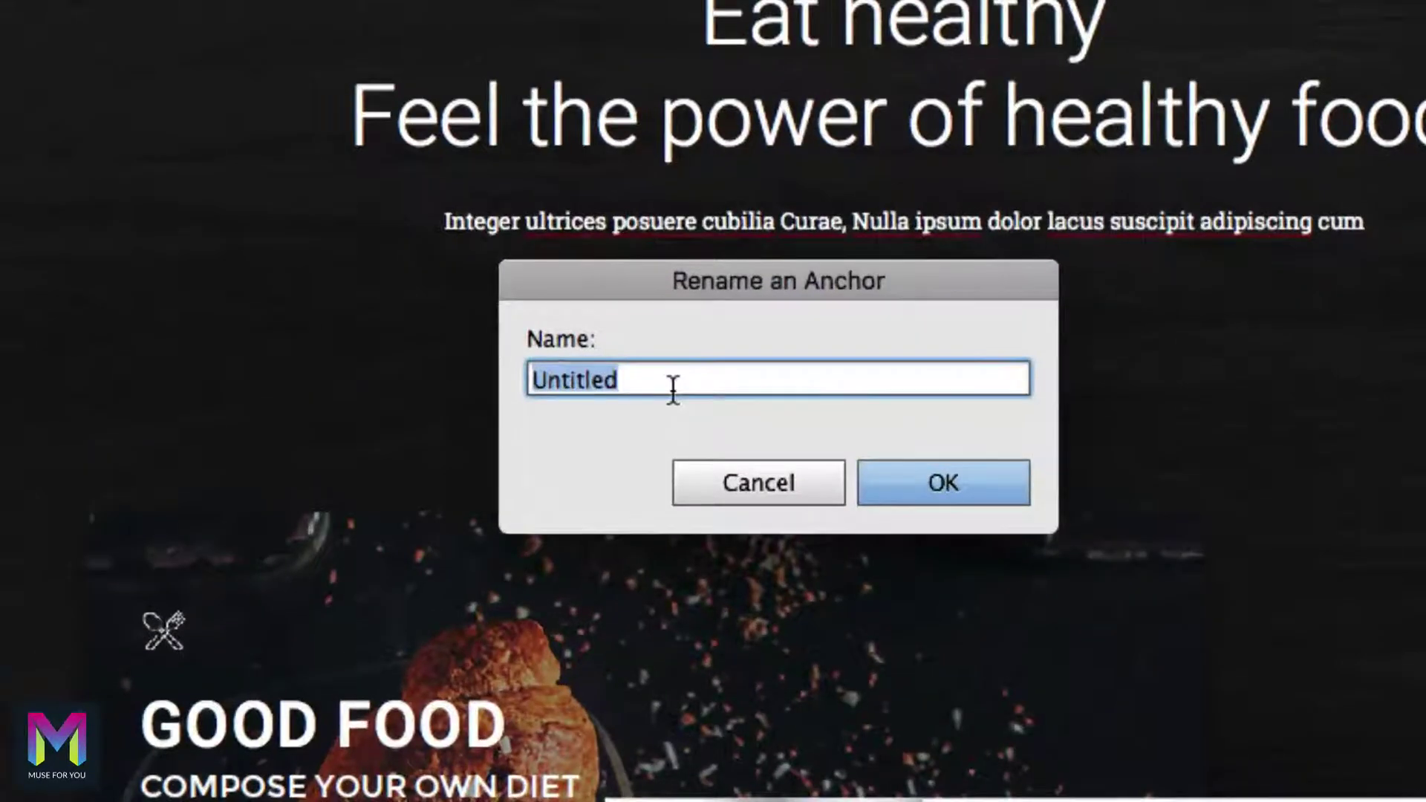
{"action": "type", "text": "home"}
{"action": "key", "text": "Return"}
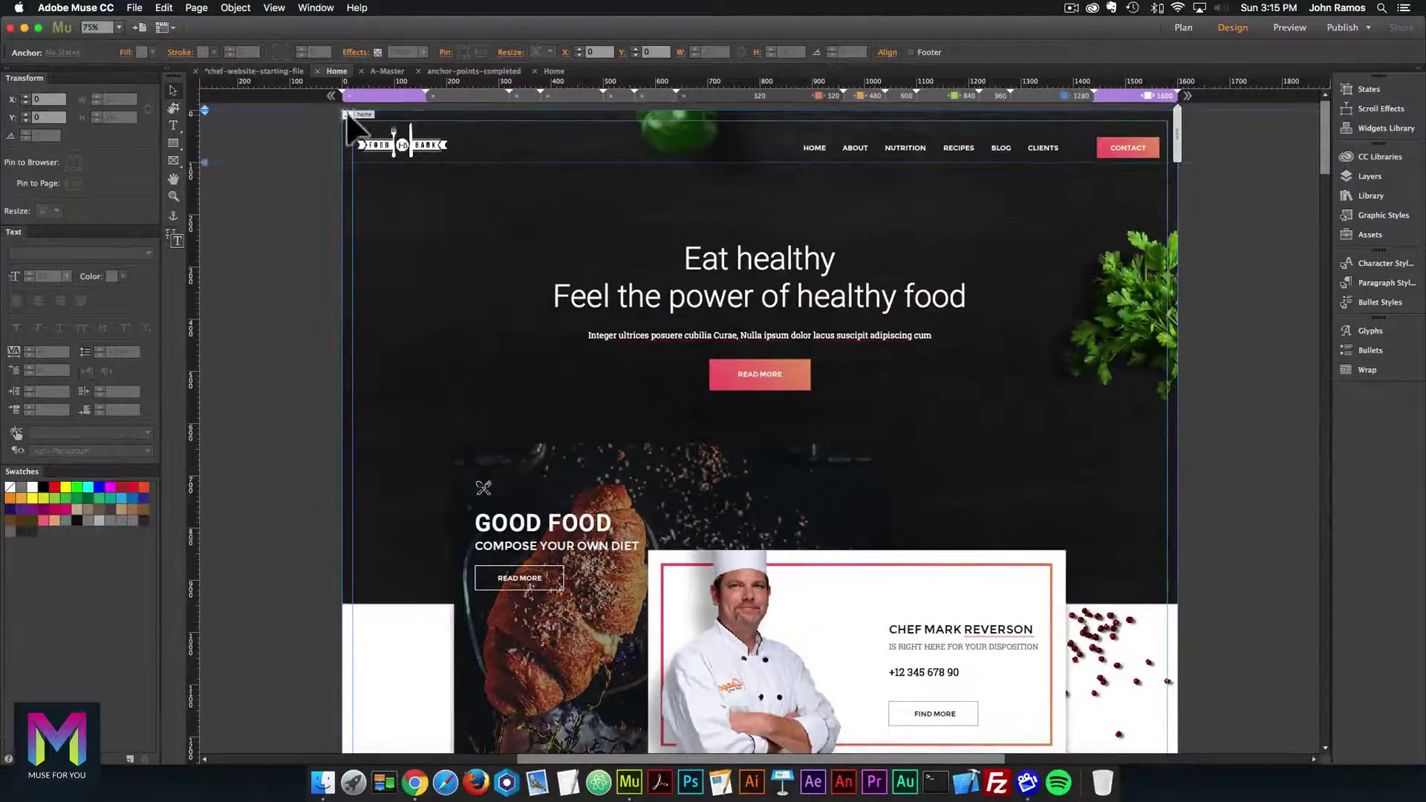
Place a link anchor named about on the page's left edge above the About Us section, at X 0, Y about 1476.
{"action": "left_click_drag", "start_coordinate": [349, 123], "coordinate": [331, 172]}
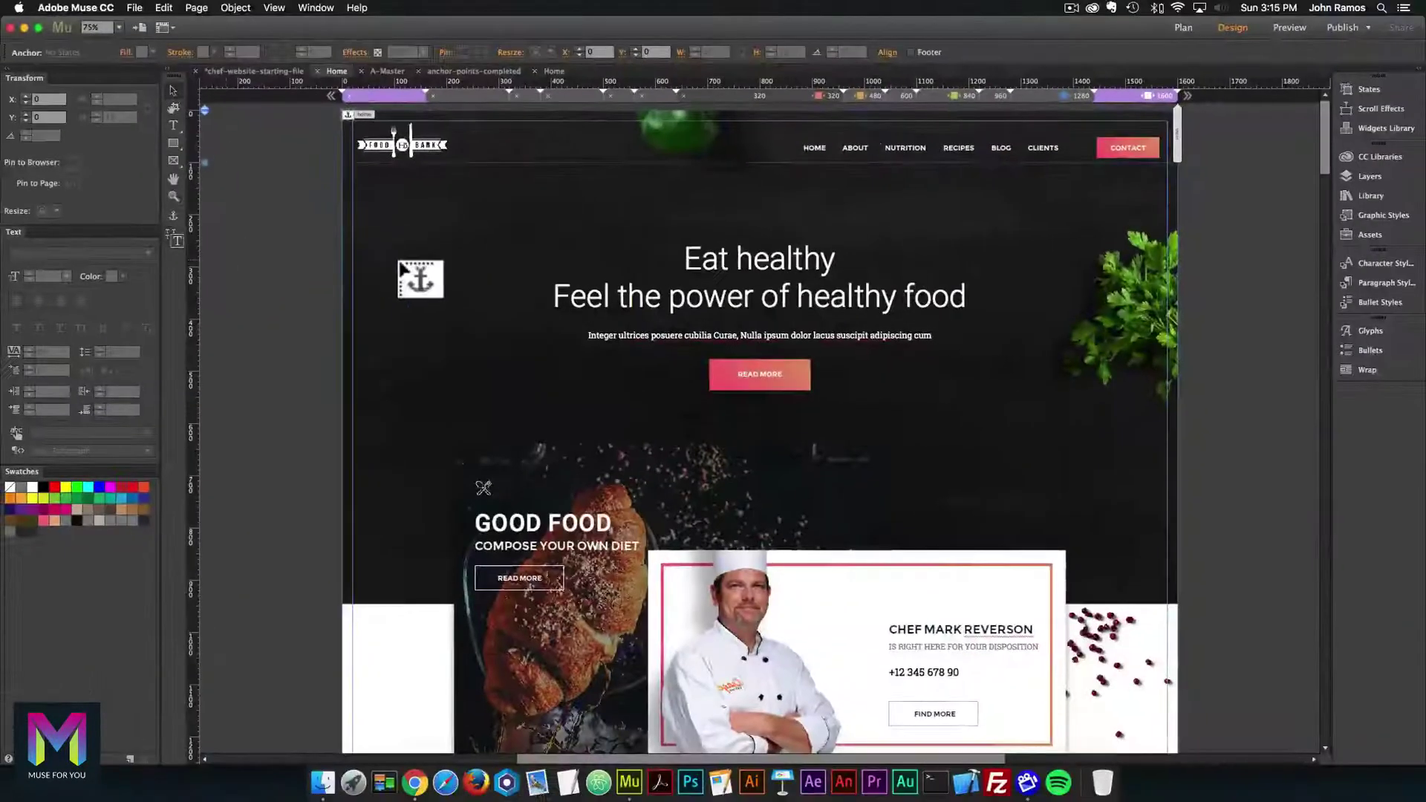
{"action": "scroll", "coordinate": [416, 278], "scroll_direction": "down", "scroll_amount": 5}
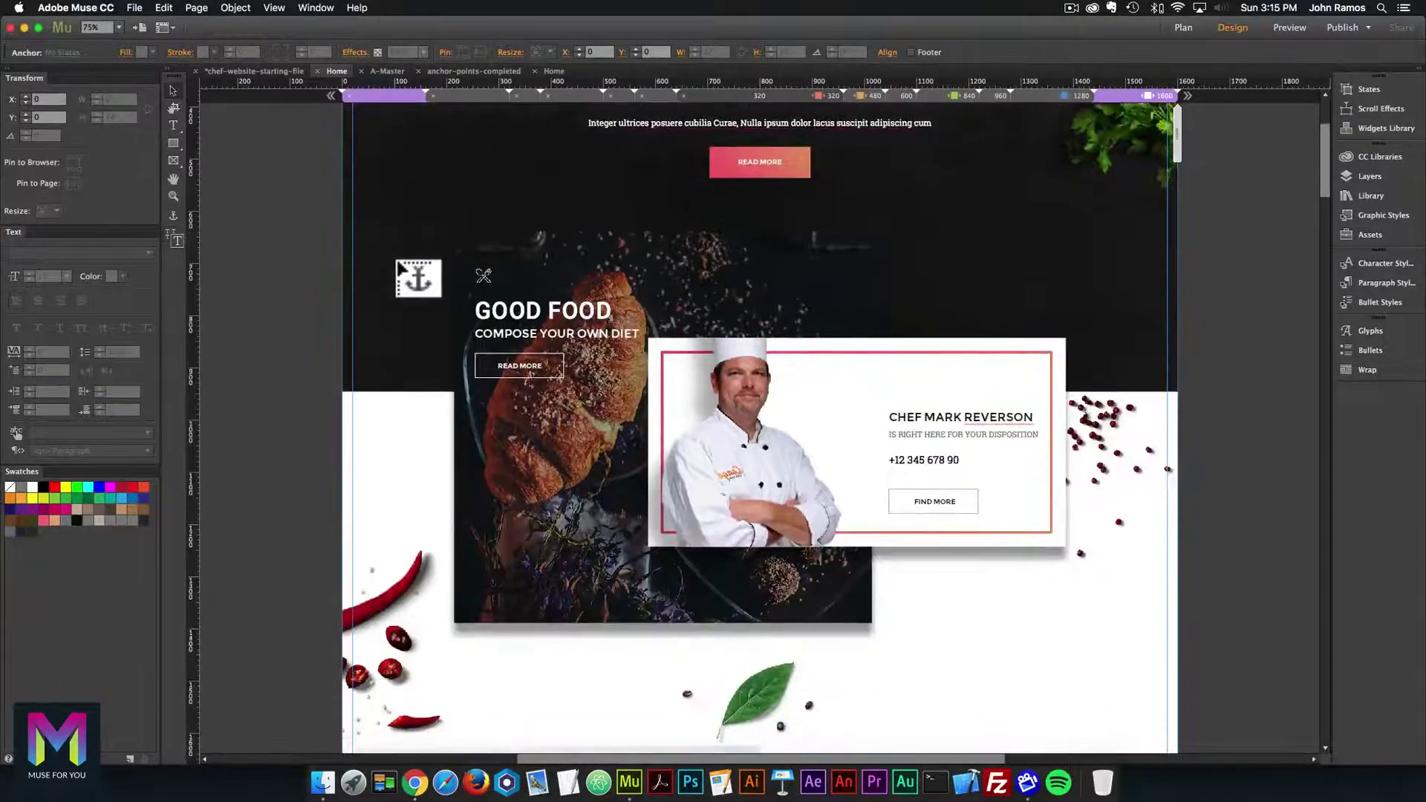
{"action": "scroll", "coordinate": [399, 261], "scroll_direction": "down", "scroll_amount": 4}
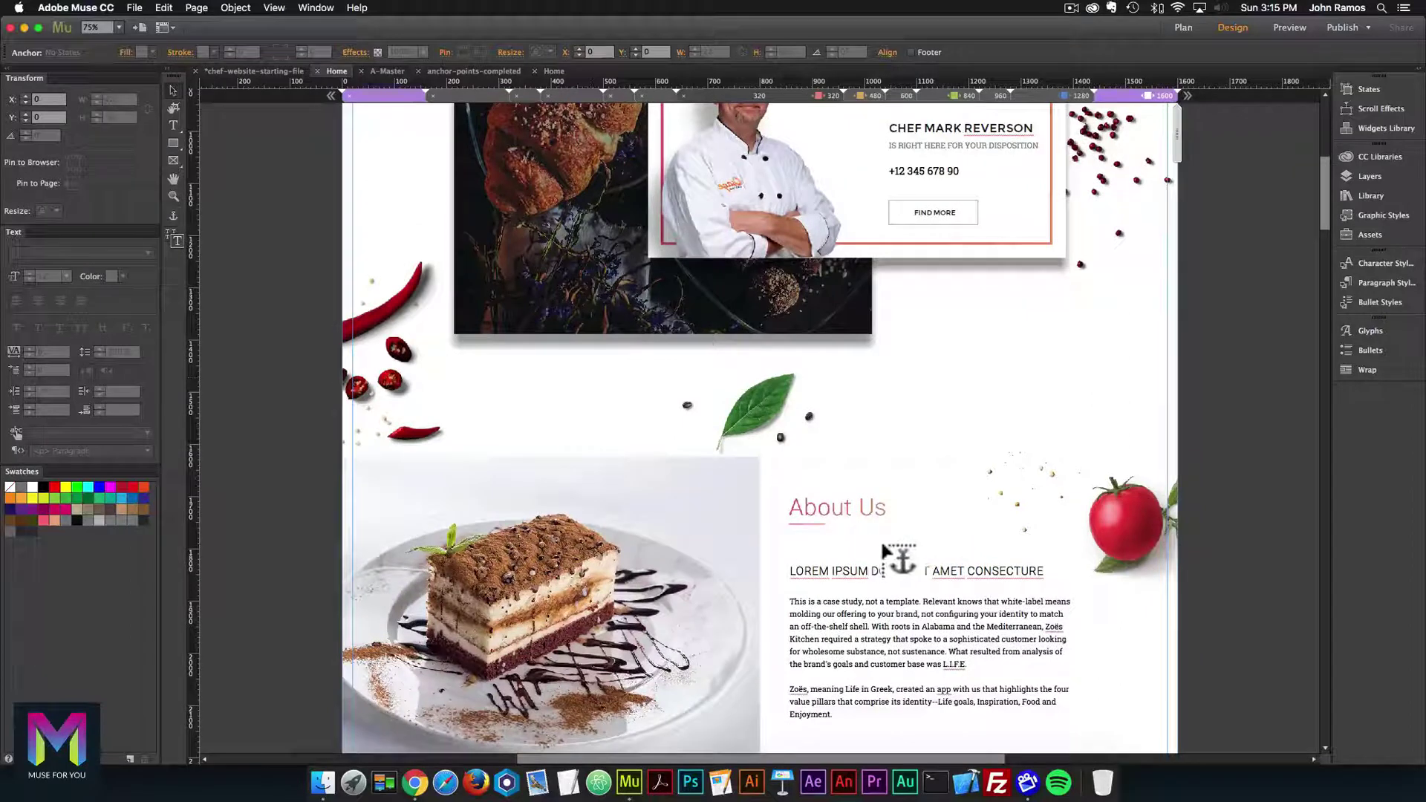
{"action": "scroll", "coordinate": [866, 525], "scroll_direction": "down", "scroll_amount": 1}
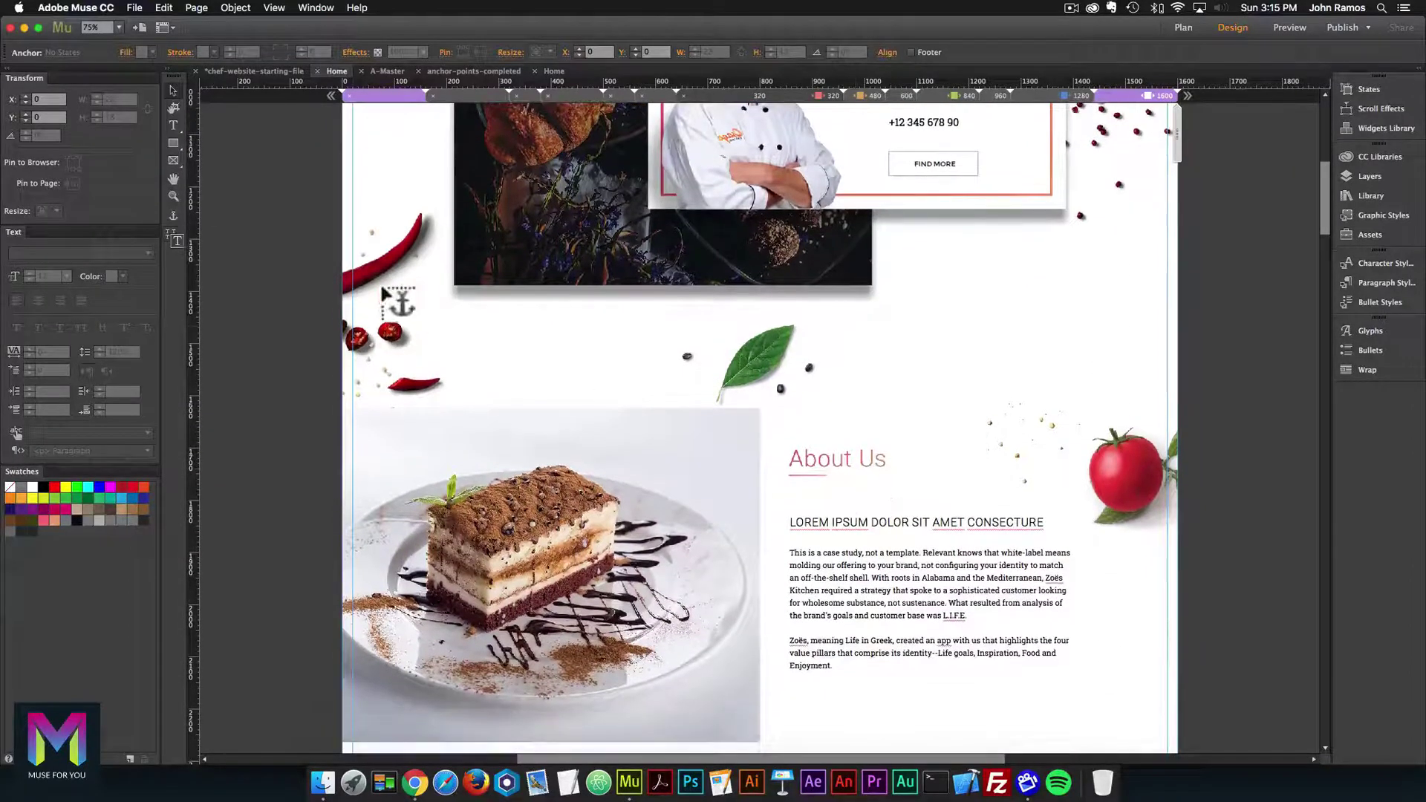
{"action": "left_click", "coordinate": [345, 337]}
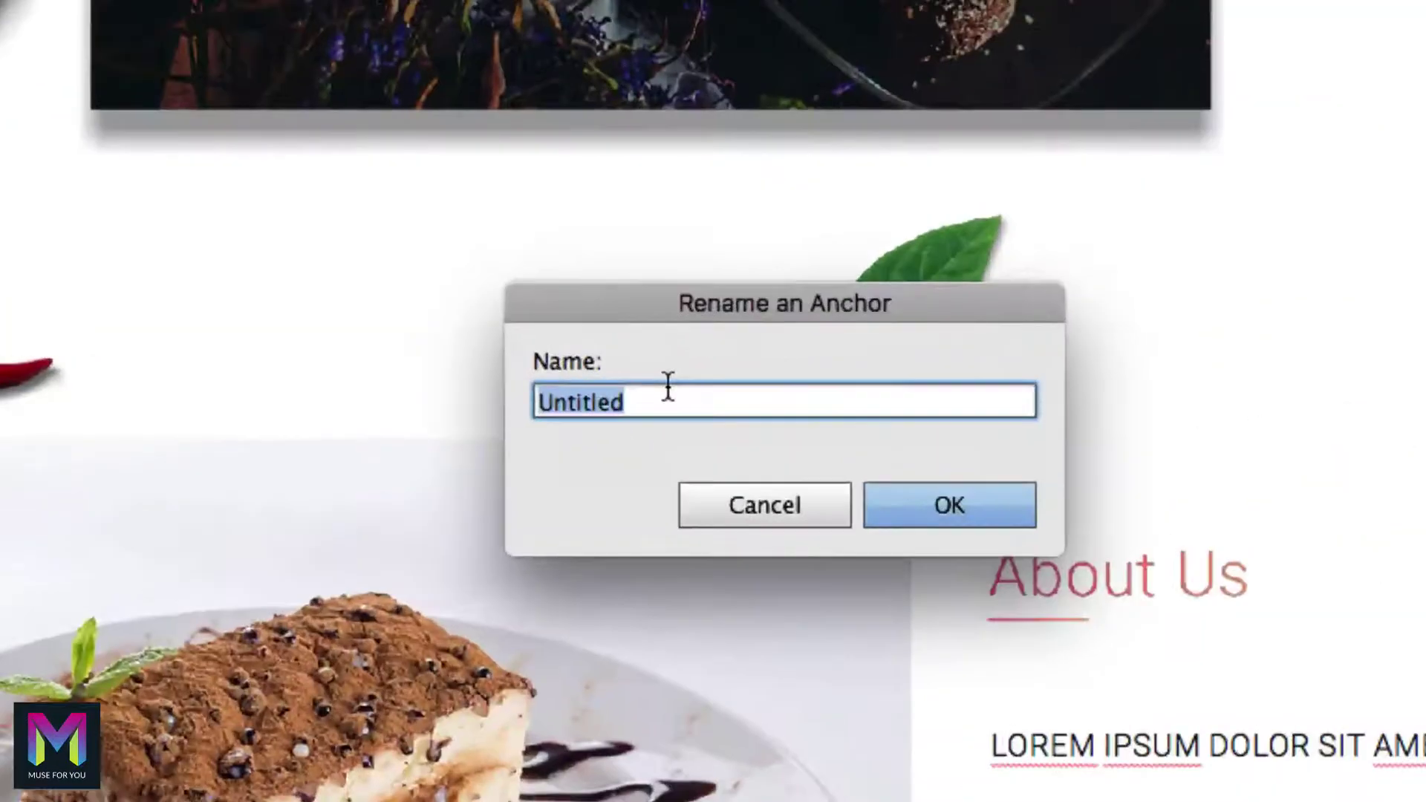
{"action": "type", "text": "about"}
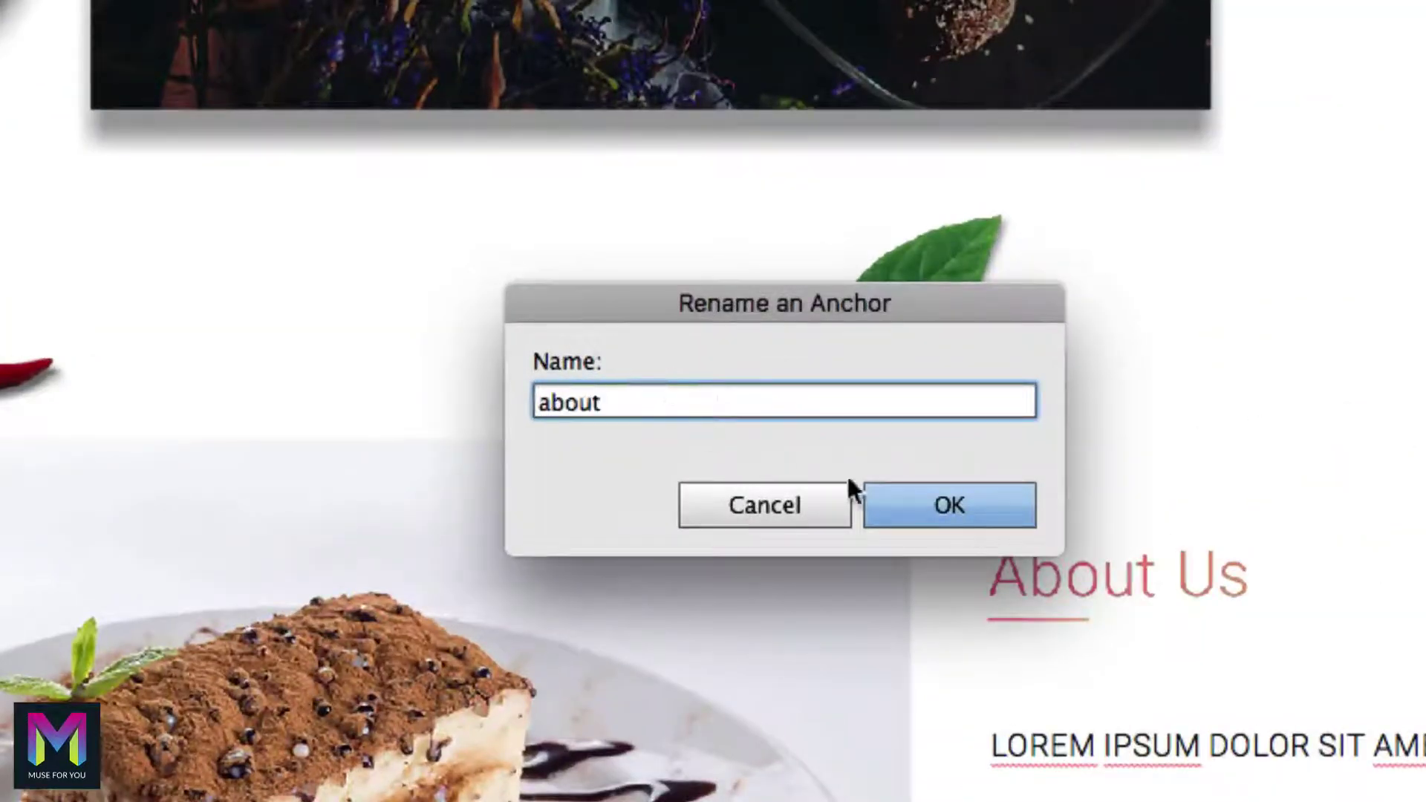
{"action": "left_click", "coordinate": [942, 507]}
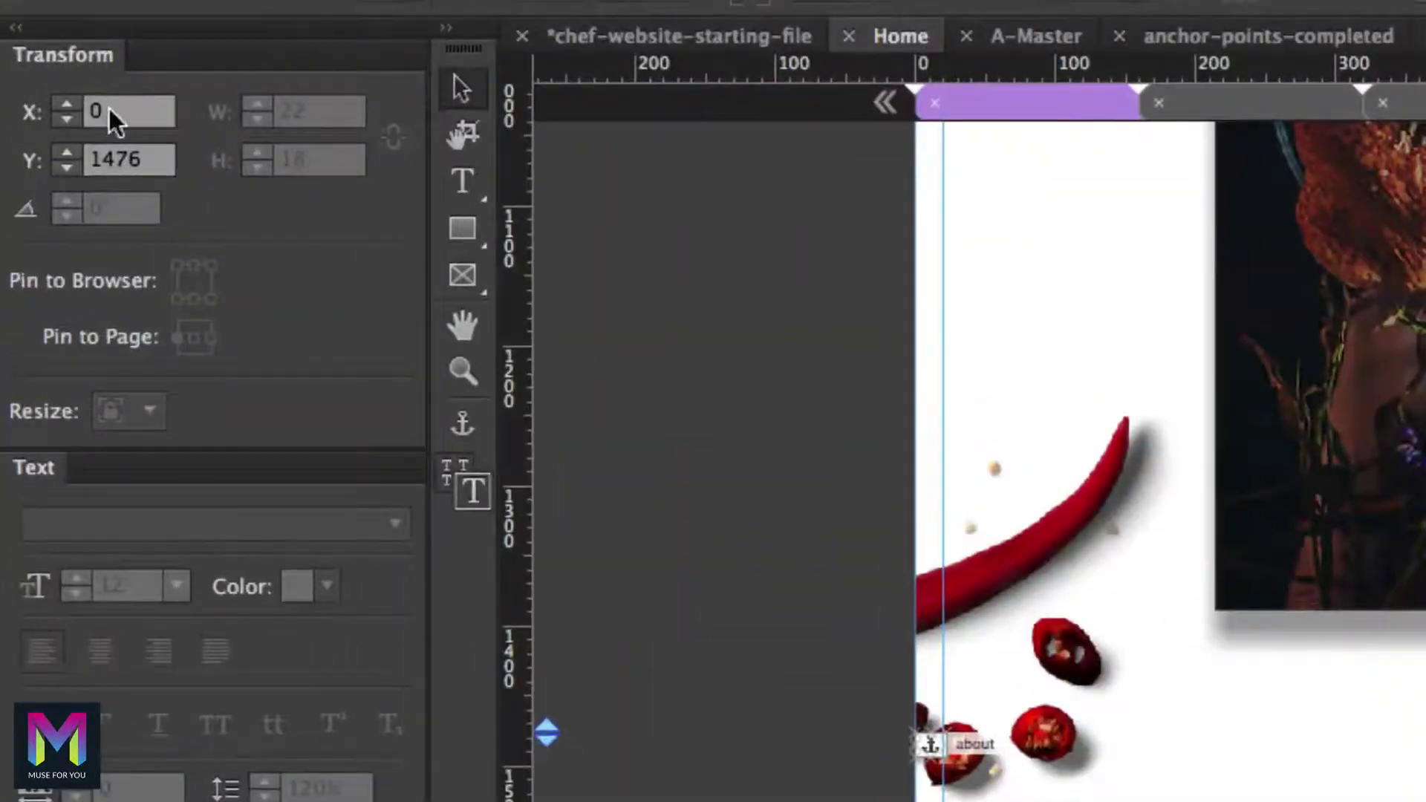
{"action": "left_click", "coordinate": [109, 111]}
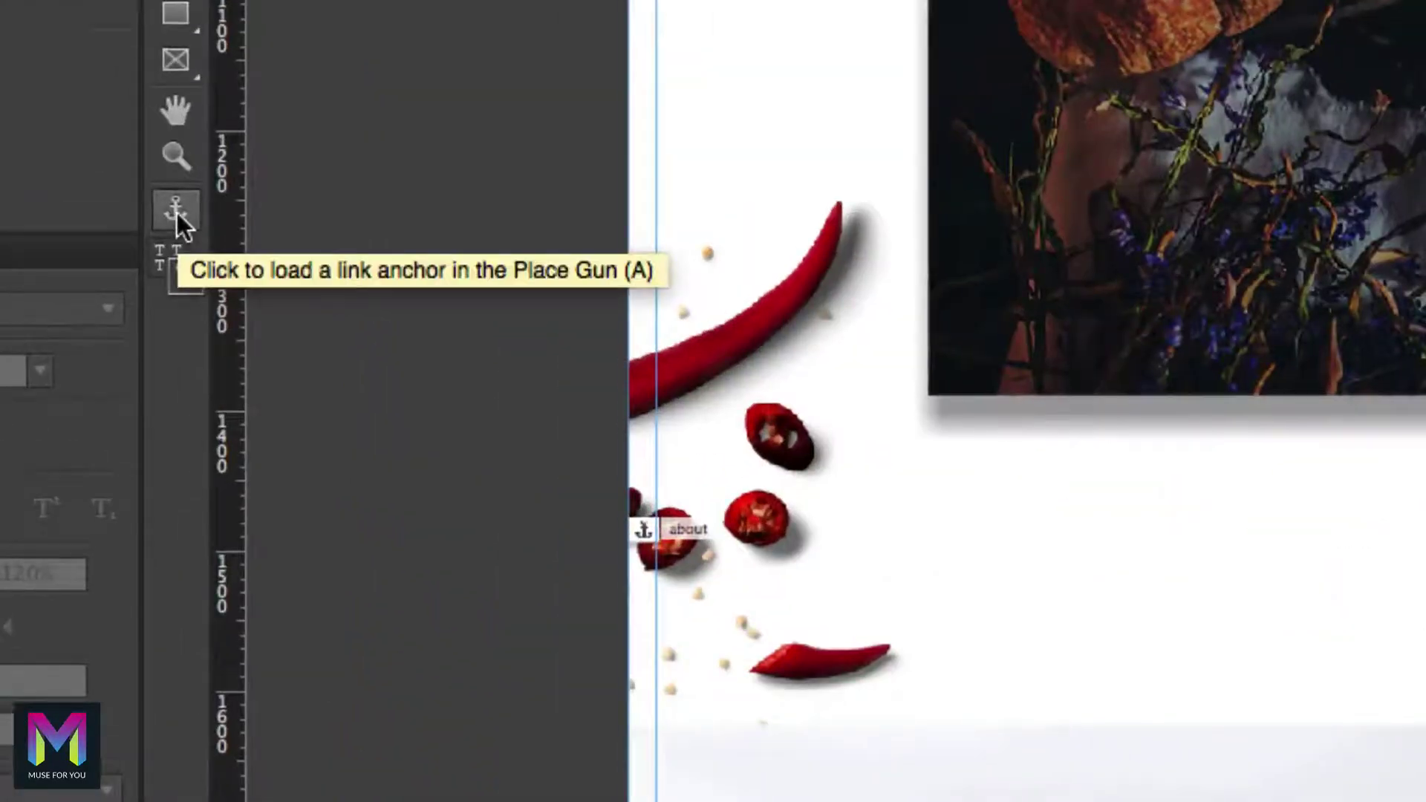
Place a link anchor named nutrition on the page's left edge just above the Nutrition heading, at X 0, Y about 2332.
{"action": "left_click", "coordinate": [174, 215]}
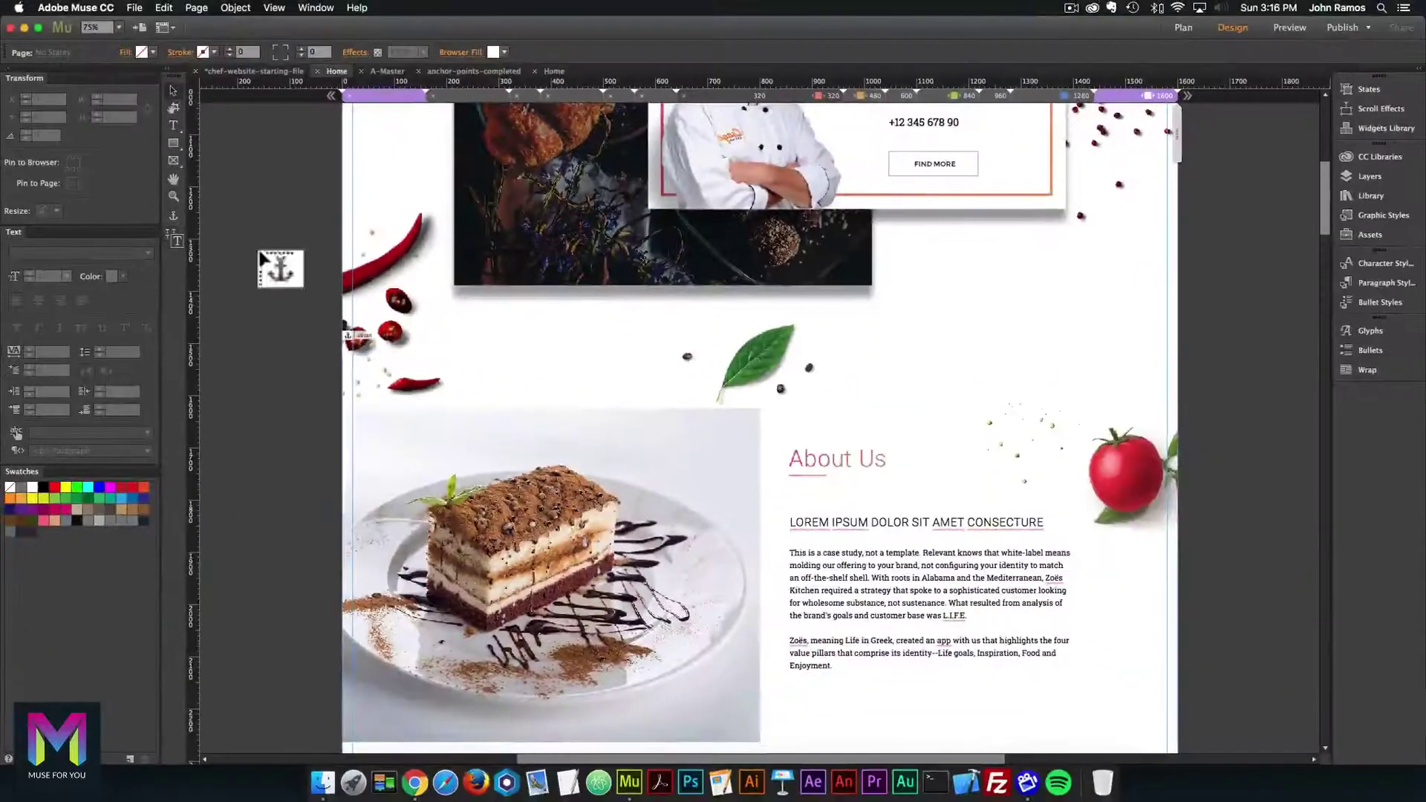
{"action": "scroll", "coordinate": [688, 651], "scroll_direction": "down", "scroll_amount": 5}
{"action": "scroll", "coordinate": [347, 342], "scroll_direction": "down", "scroll_amount": 2}
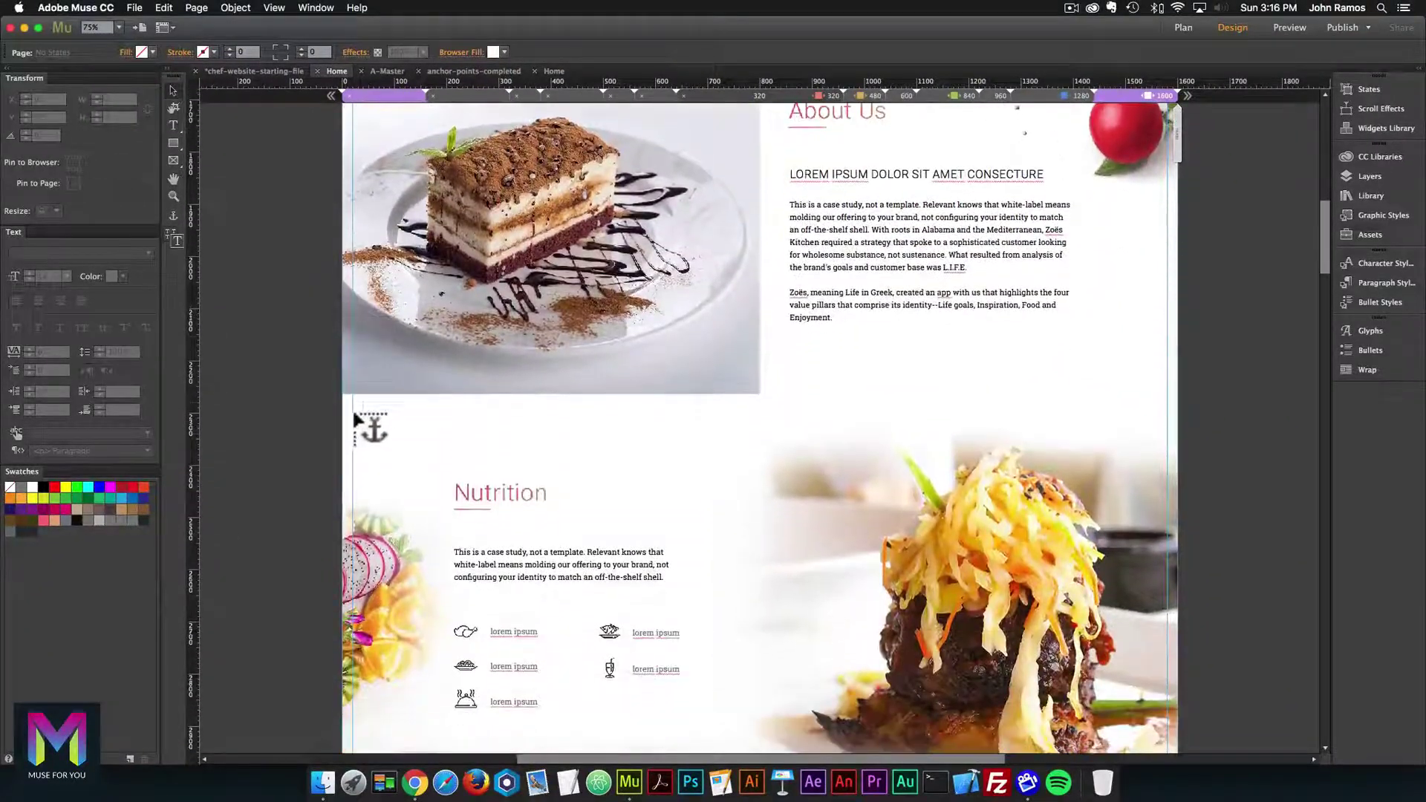
{"action": "left_click", "coordinate": [346, 436]}
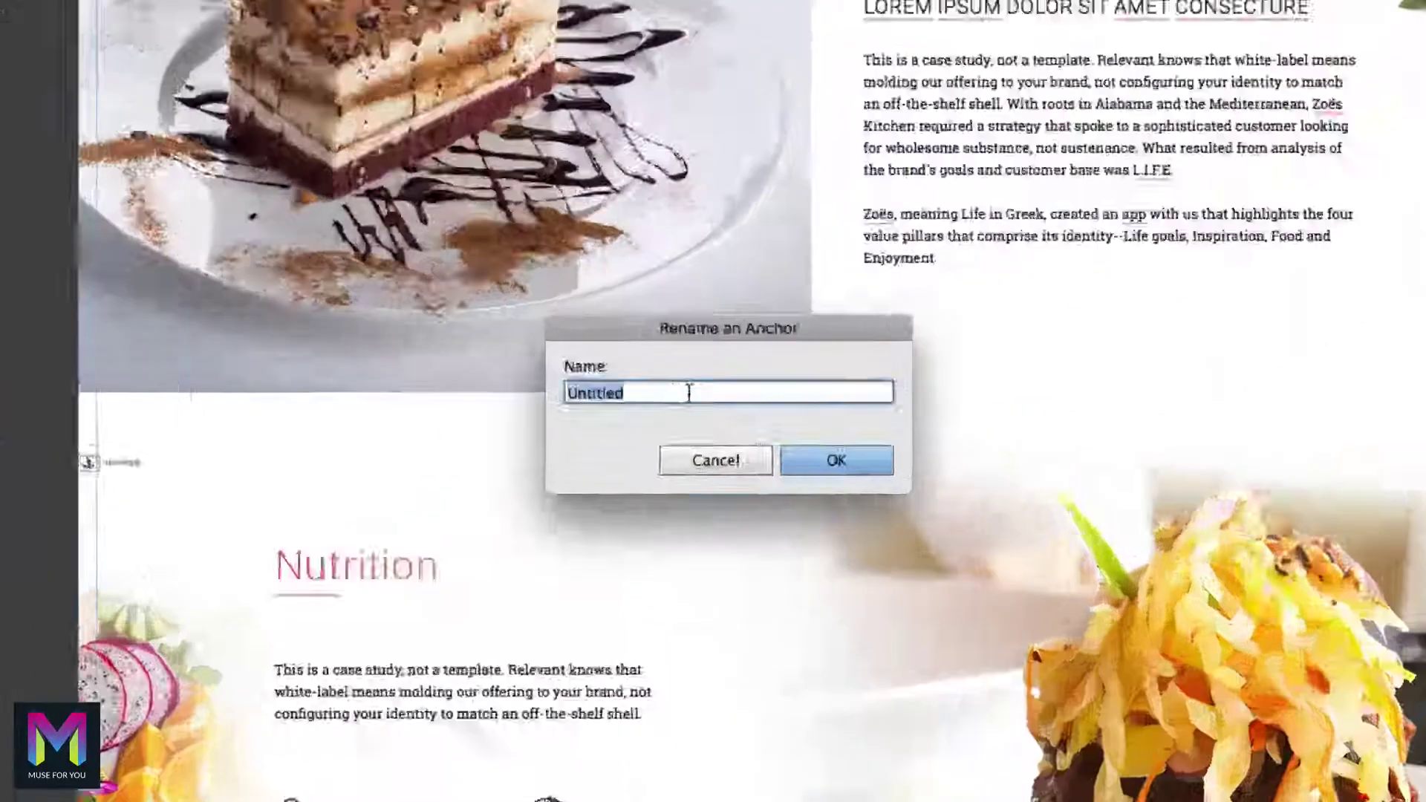
{"action": "type", "text": "n"}
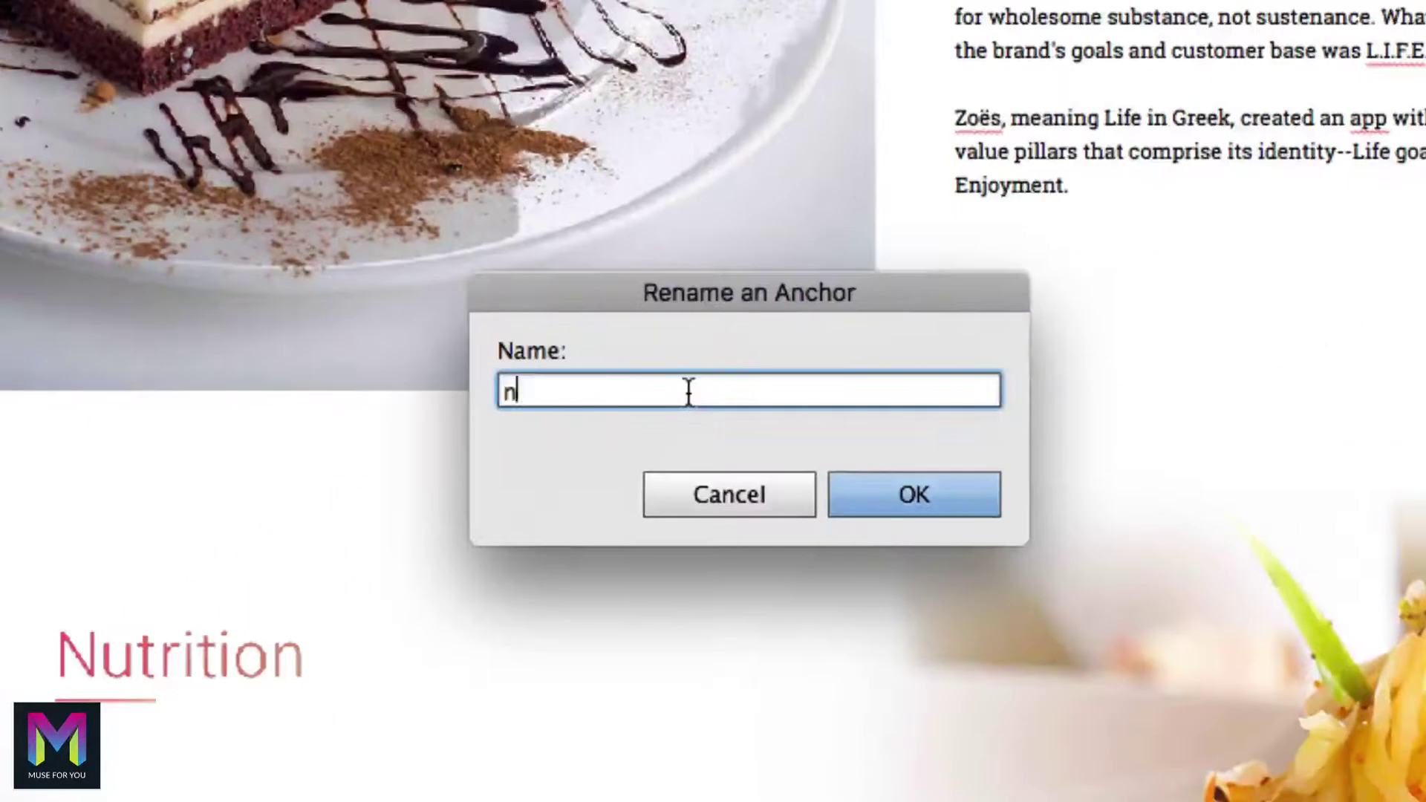
{"action": "type", "text": "utrition"}
{"action": "key", "text": "Return"}
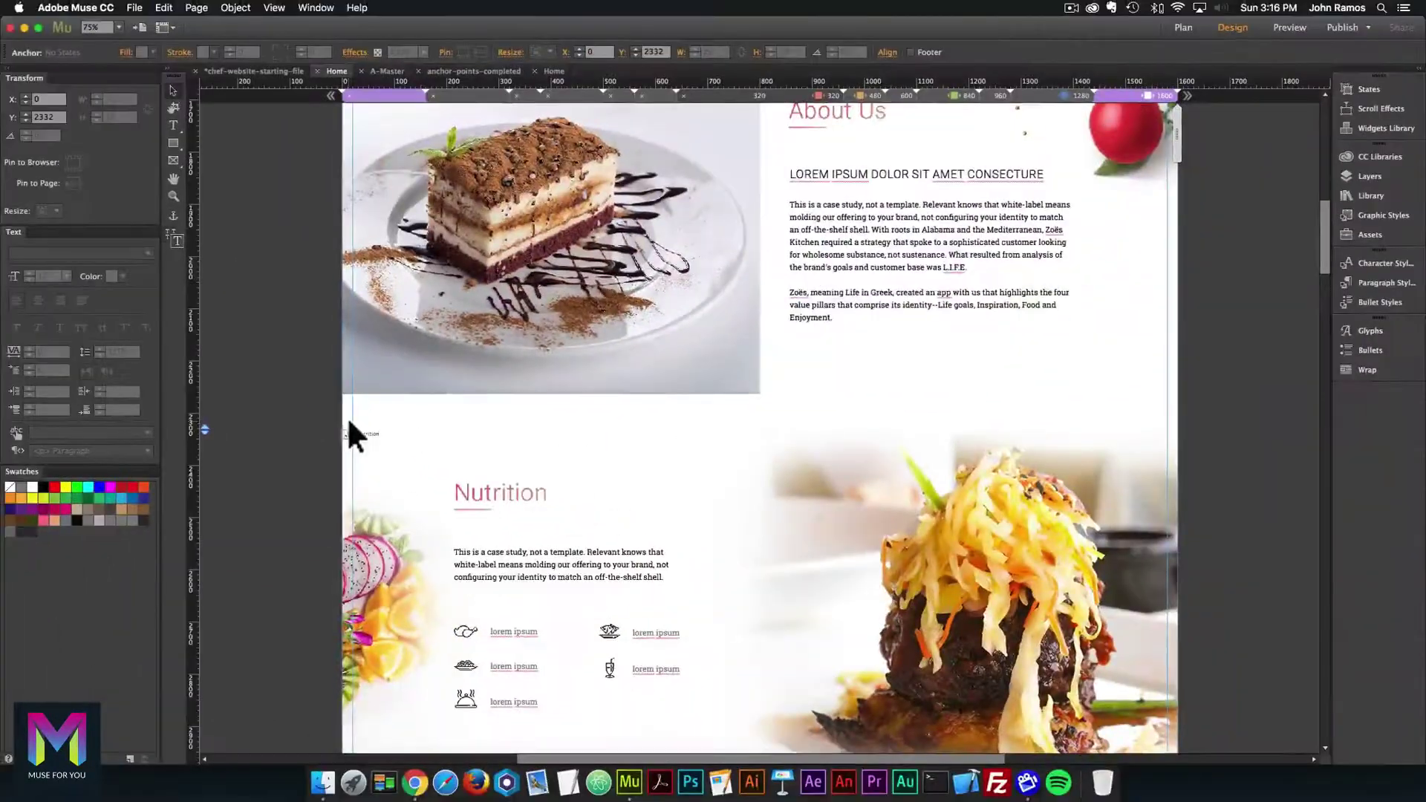
Place a link anchor named recipes on the page's left edge where the dark Recipes section begins, at X 0, Y about 3001.
{"action": "scroll", "coordinate": [355, 433], "scroll_direction": "down", "scroll_amount": 5}
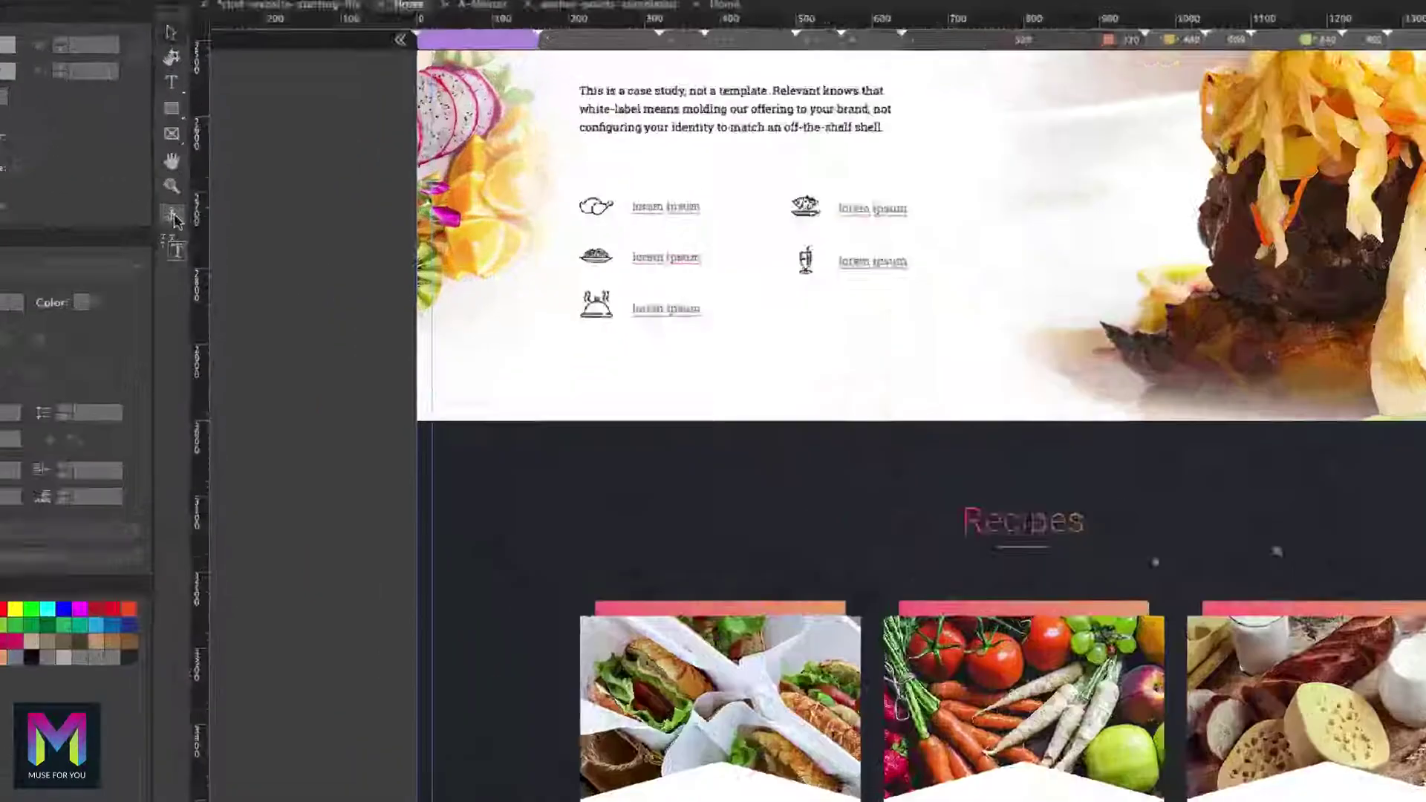
{"action": "left_click", "coordinate": [172, 215]}
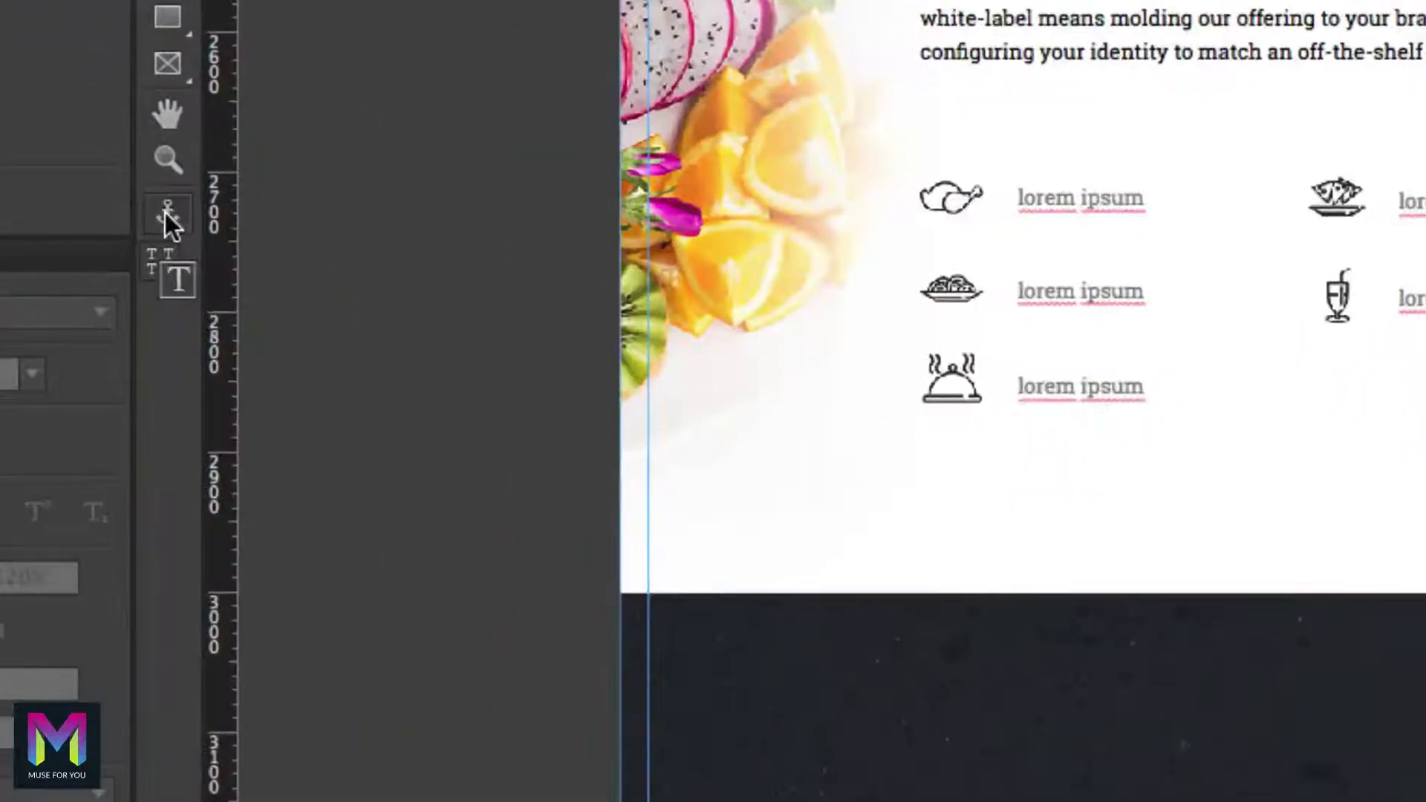
{"action": "left_click", "coordinate": [652, 605]}
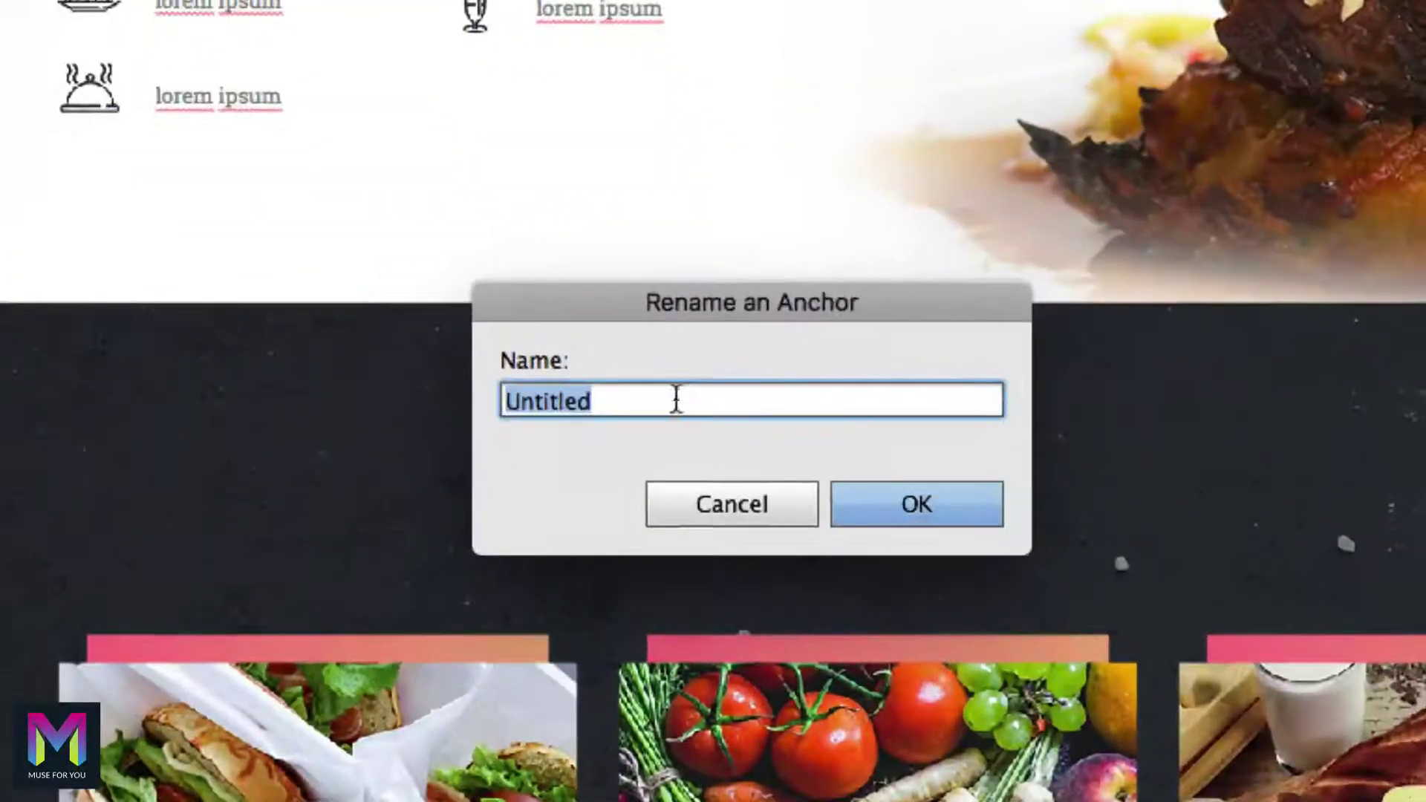
{"action": "type", "text": "recipes"}
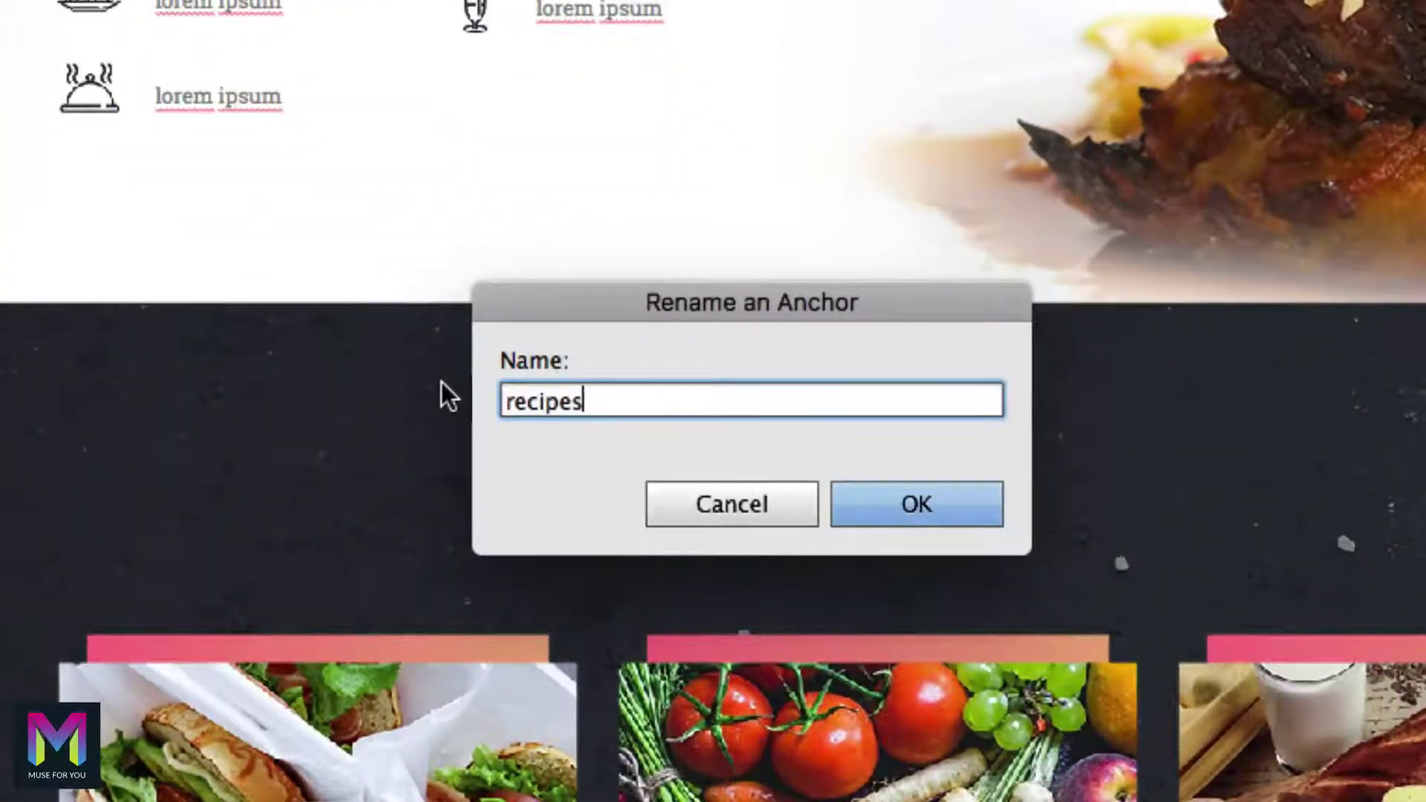
{"action": "key", "text": "Return"}
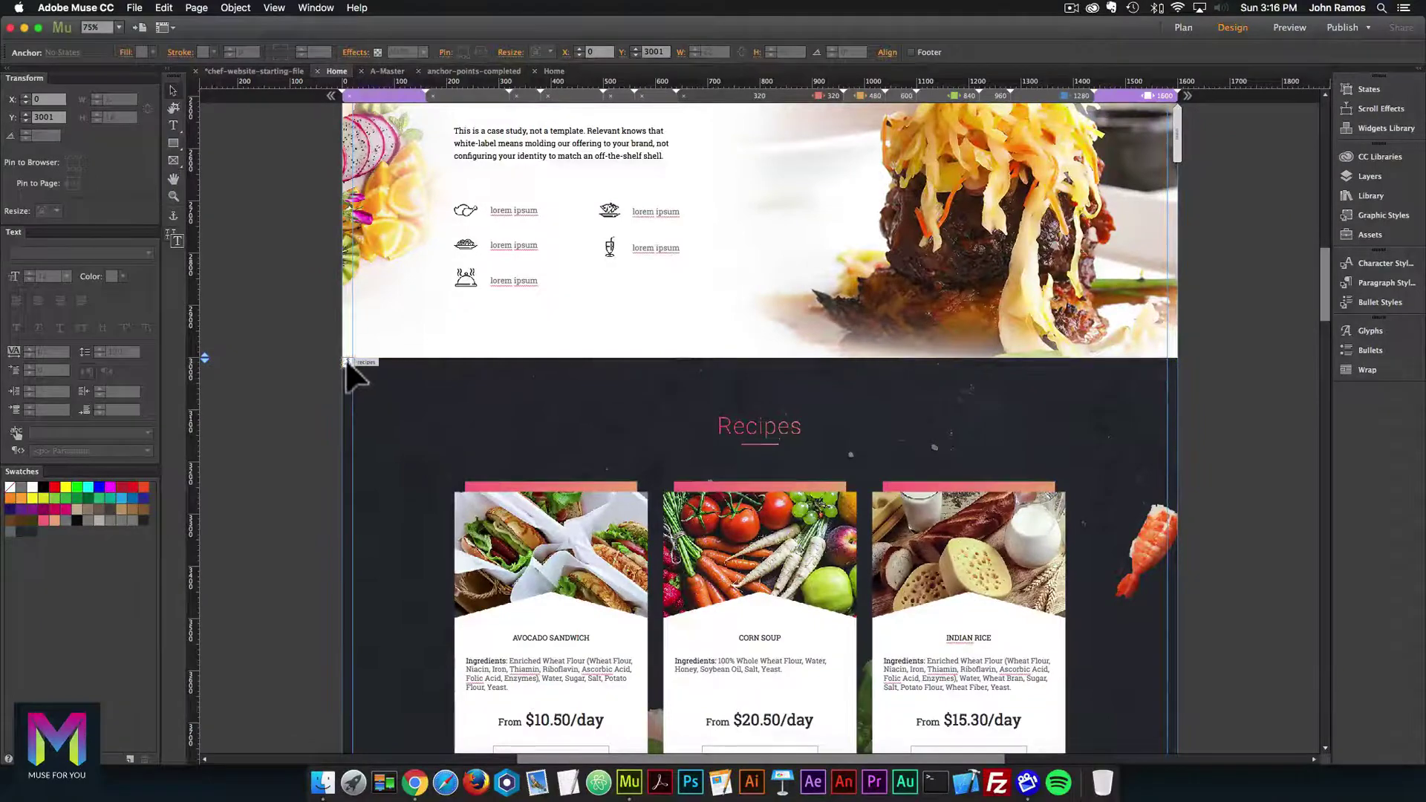
Add a link anchor named blog and align it to the page's left edge at the start of Our Blog, X 0, Y about 4001.
{"action": "key", "text": "super+equal"}
{"action": "key", "text": "super+equal"}
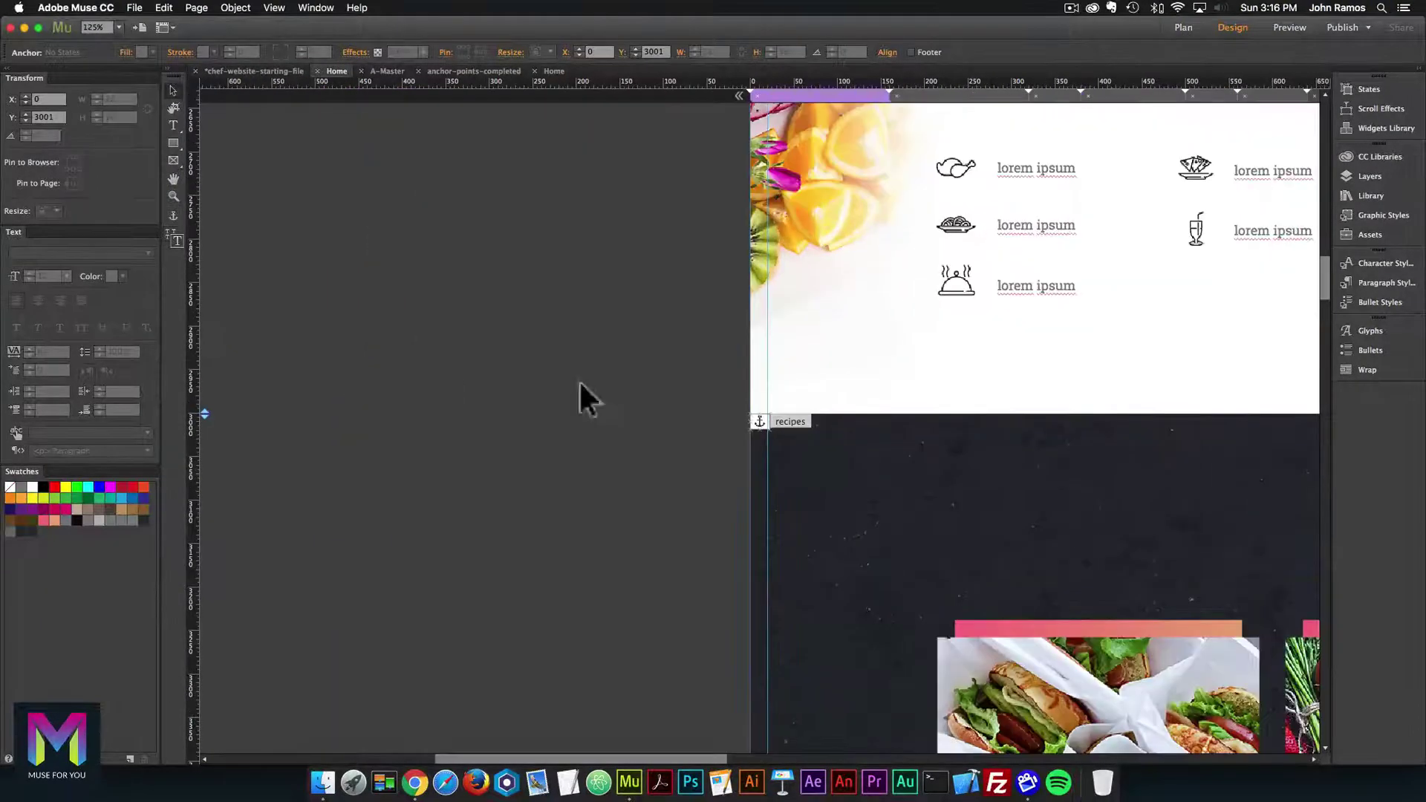
{"action": "scroll", "coordinate": [758, 432], "scroll_direction": "right", "scroll_amount": 5}
{"action": "scroll", "coordinate": [750, 432], "scroll_direction": "down", "scroll_amount": 10}
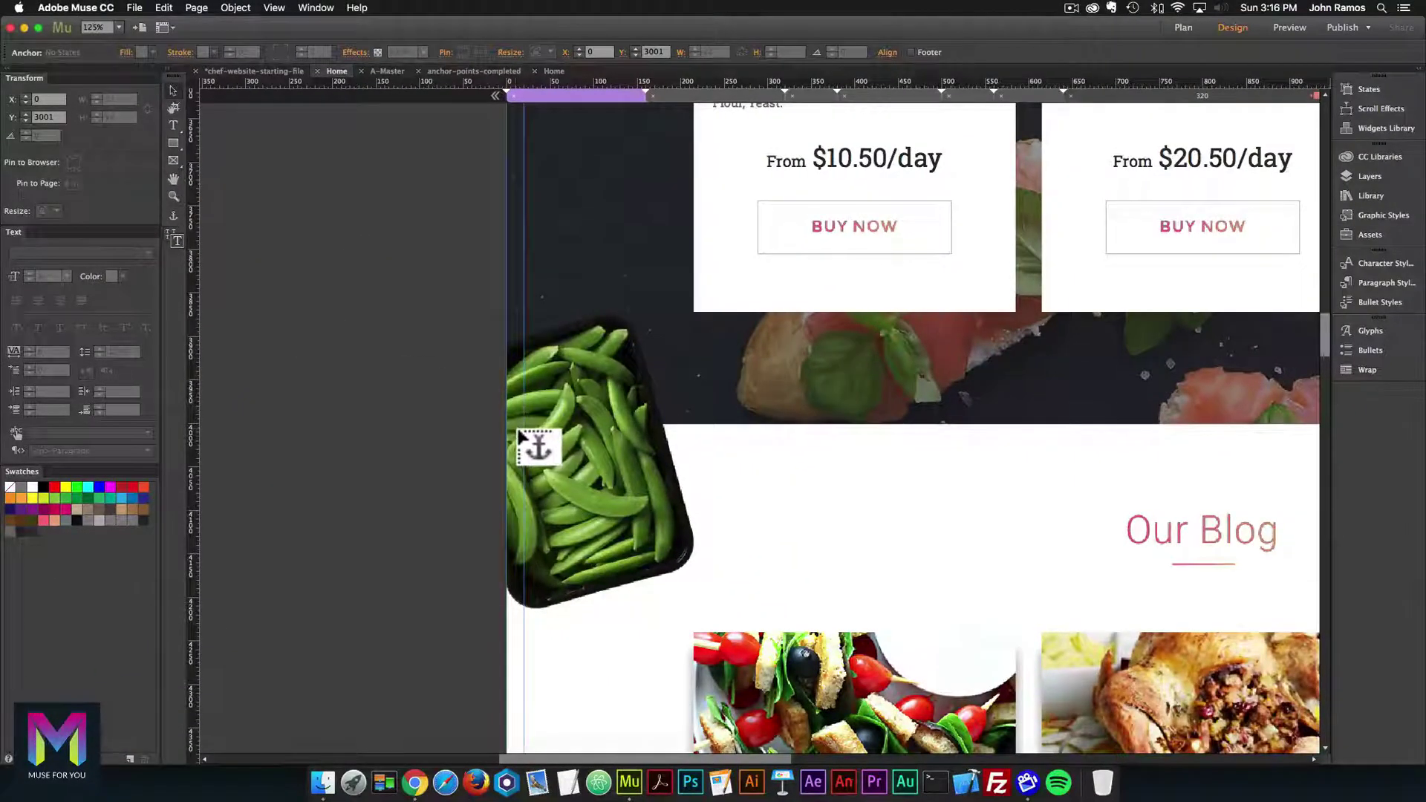
{"action": "left_click", "coordinate": [558, 444]}
{"action": "double_click", "coordinate": [557, 438]}
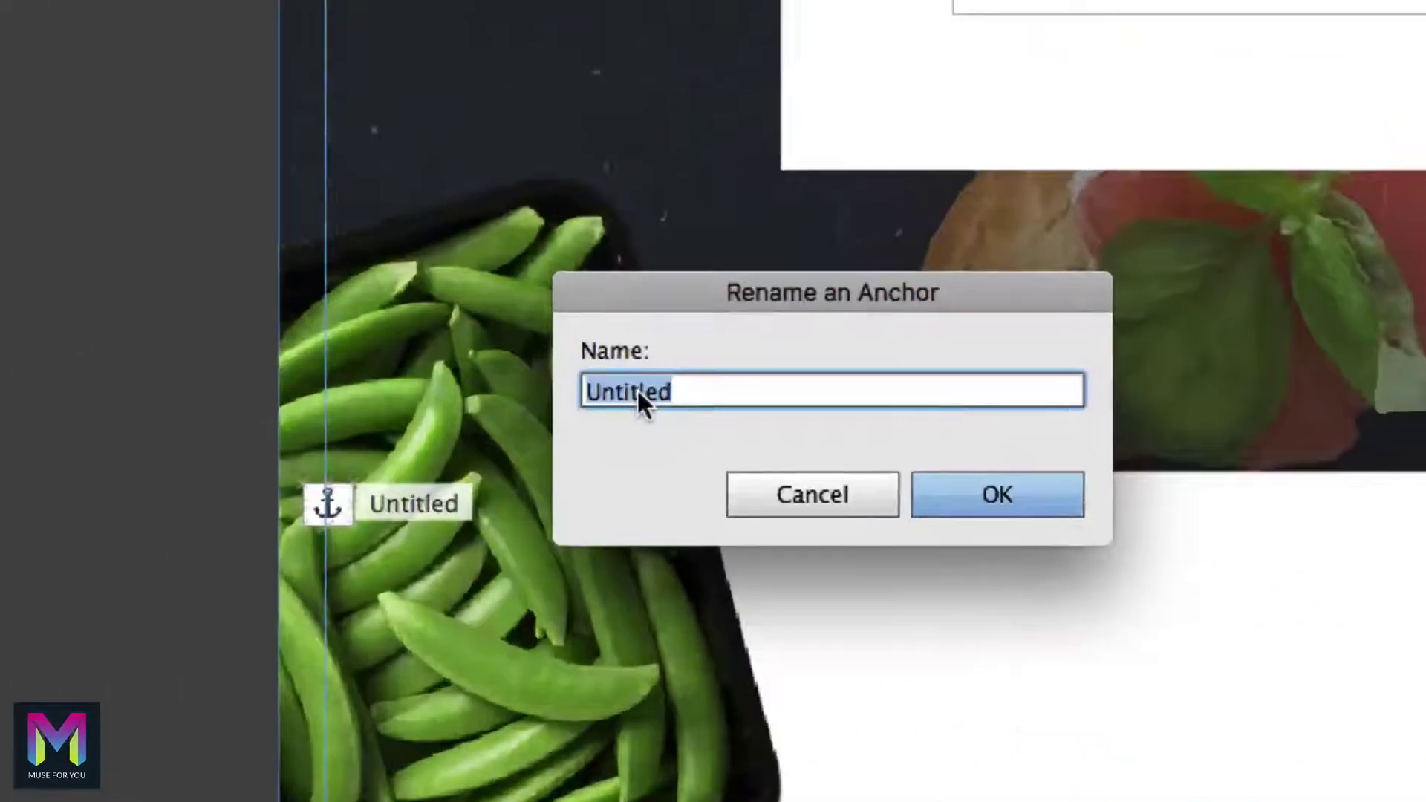
{"action": "type", "text": "blog"}
{"action": "key", "text": "Return"}
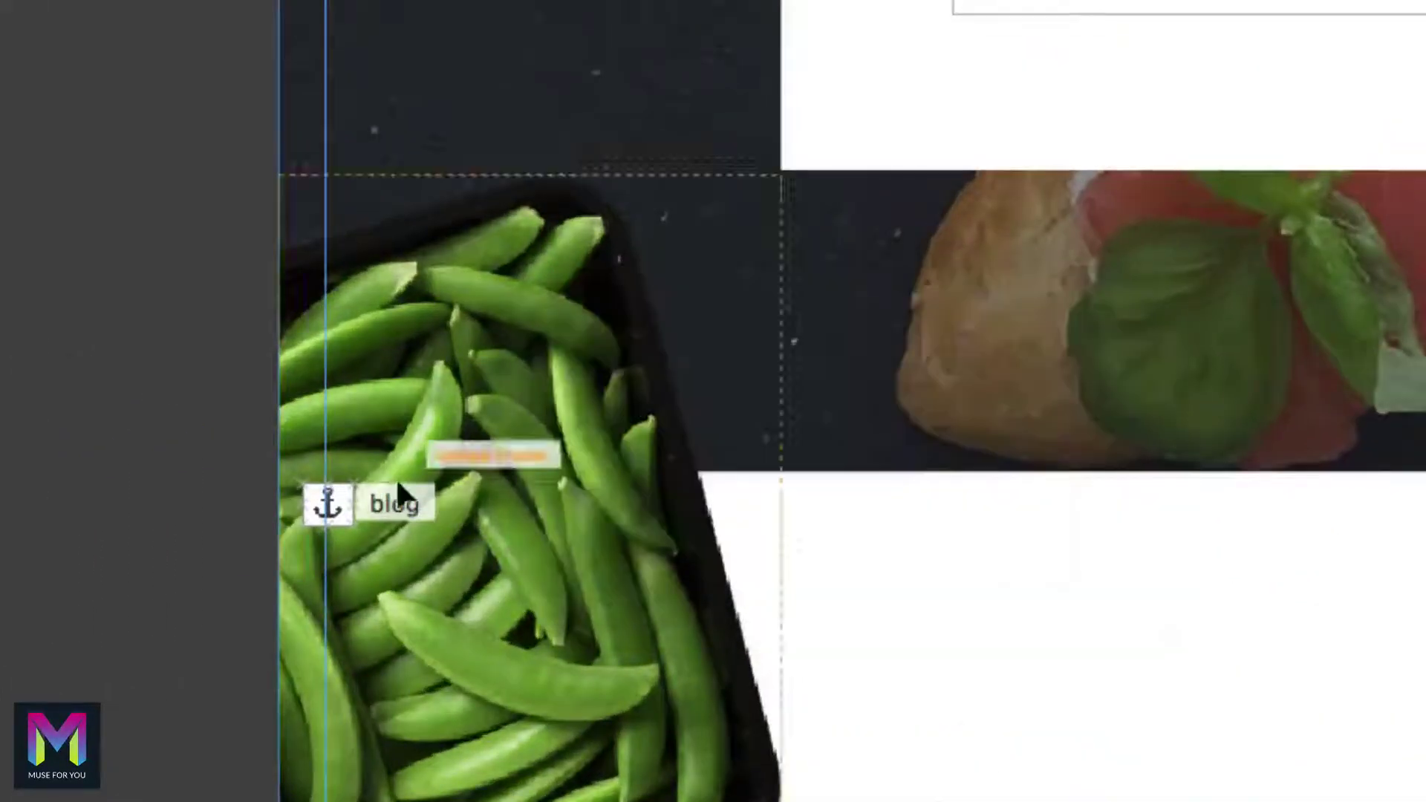
{"action": "mouse_move", "coordinate": [325, 503]}
{"action": "left_mouse_down"}
{"action": "mouse_move", "coordinate": [304, 487]}
{"action": "mouse_move", "coordinate": [305, 499]}
{"action": "left_mouse_up"}
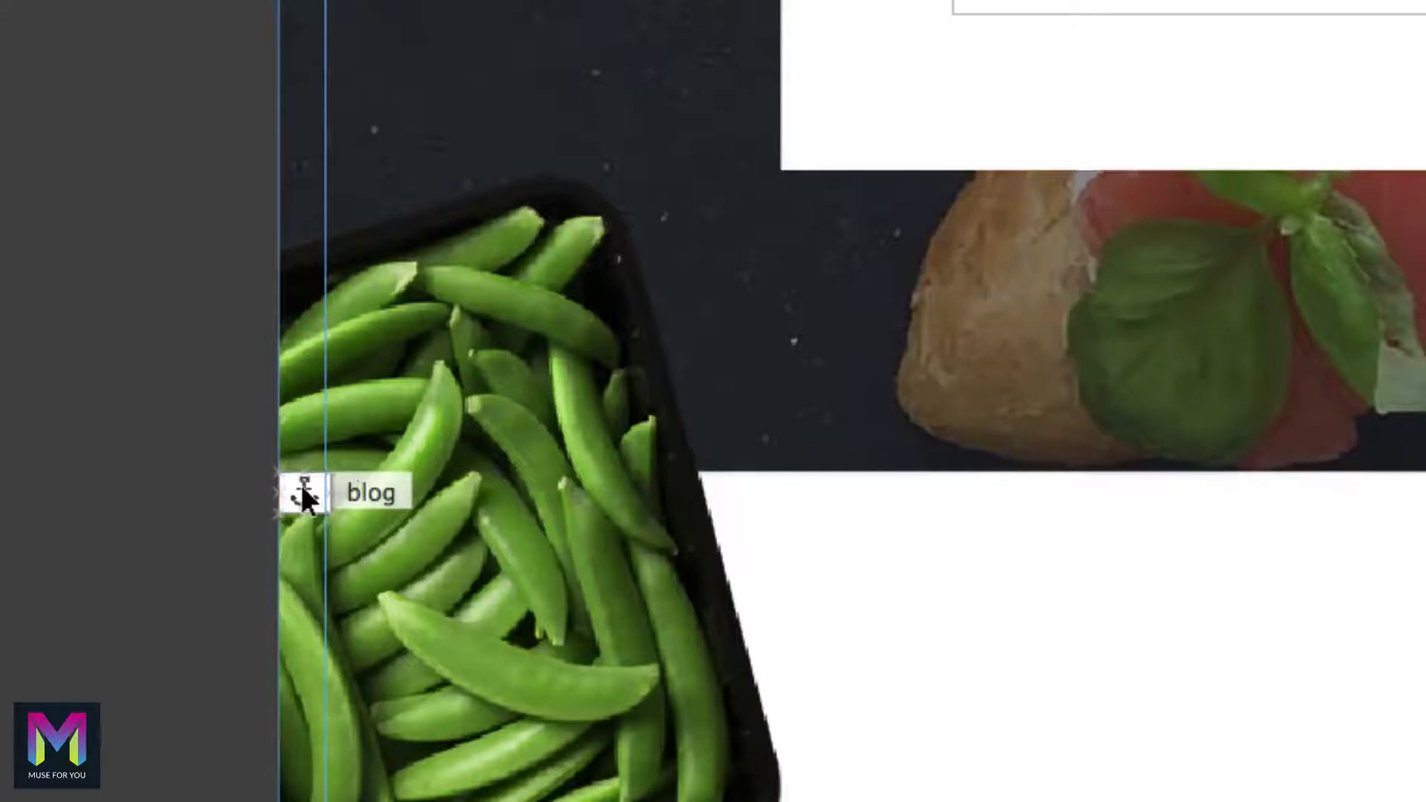
Place a link anchor named clients on the page's left edge where the dark Clients section begins, at X 0, Y about 4955.
{"action": "scroll", "coordinate": [779, 469], "scroll_direction": "down", "scroll_amount": 10}
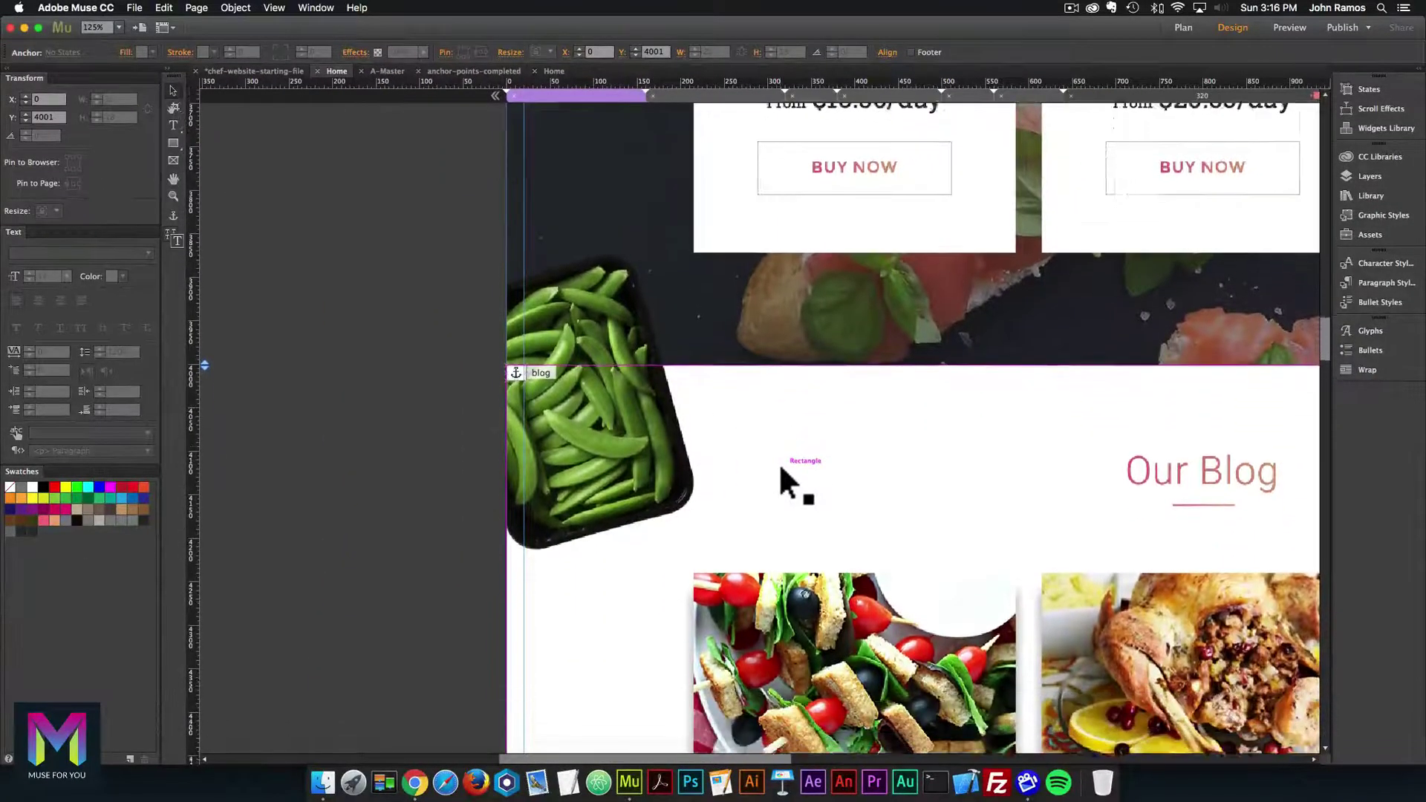
{"action": "scroll", "coordinate": [780, 465], "scroll_direction": "down", "scroll_amount": 10}
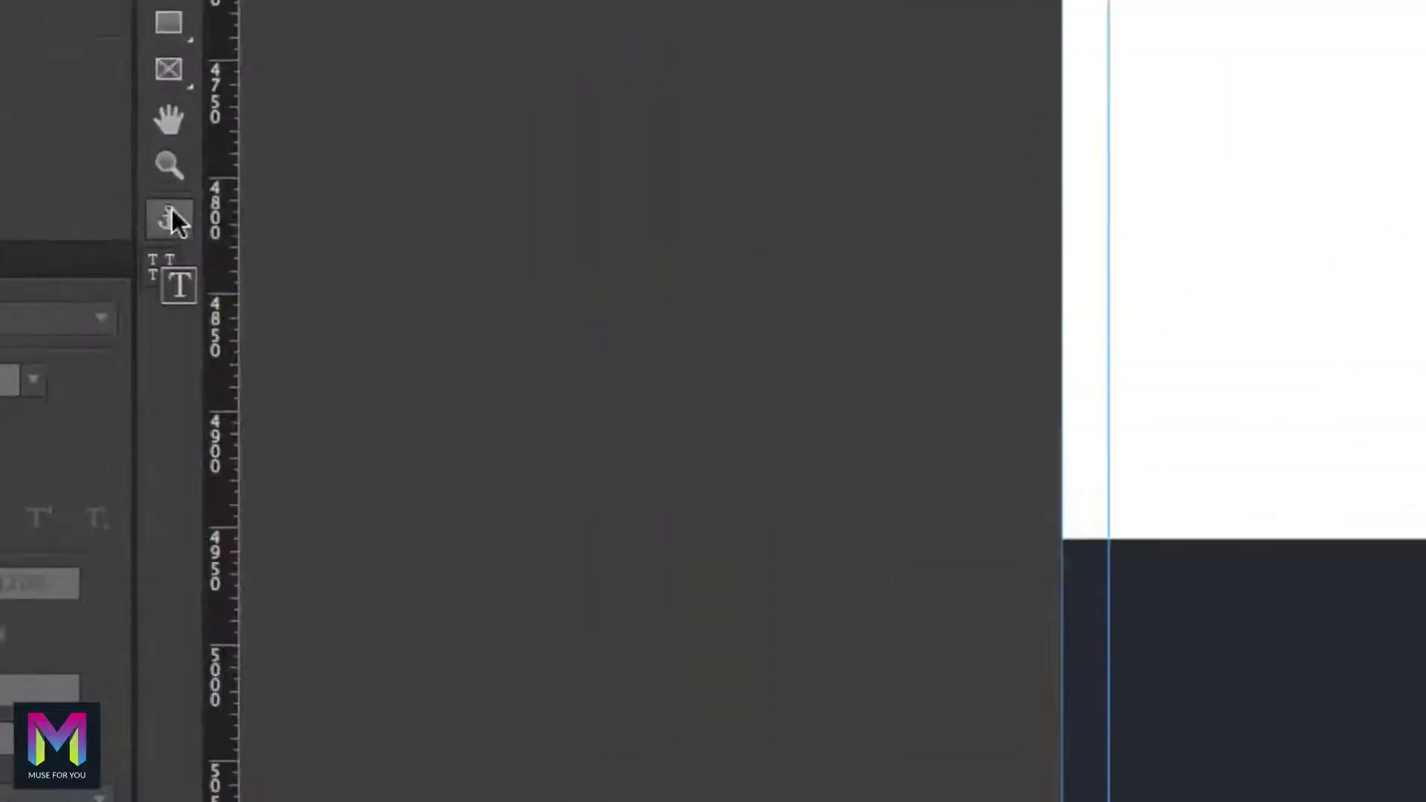
{"action": "left_click", "coordinate": [174, 215]}
{"action": "left_click_drag", "start_coordinate": [179, 223], "coordinate": [1079, 566]}
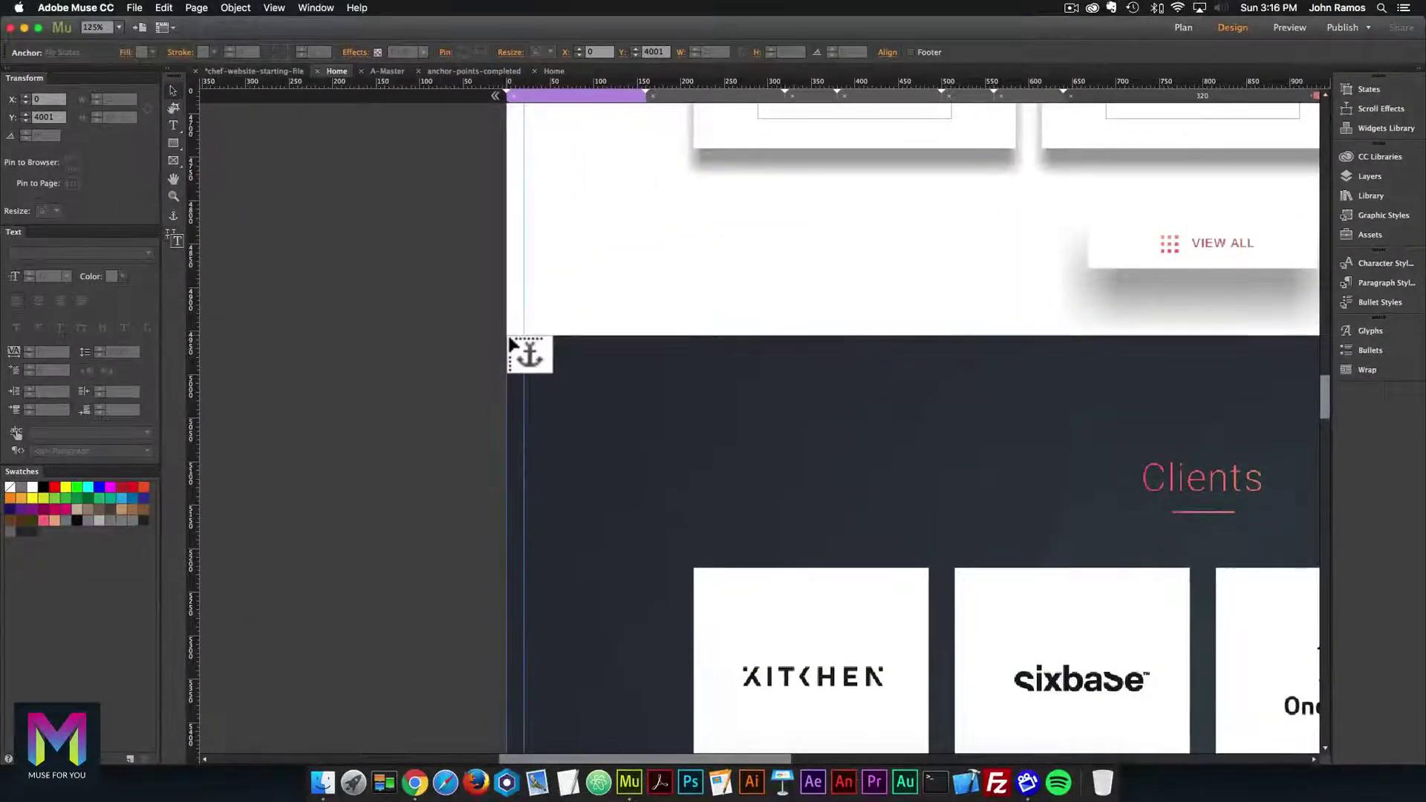
{"action": "double_click", "coordinate": [531, 355]}
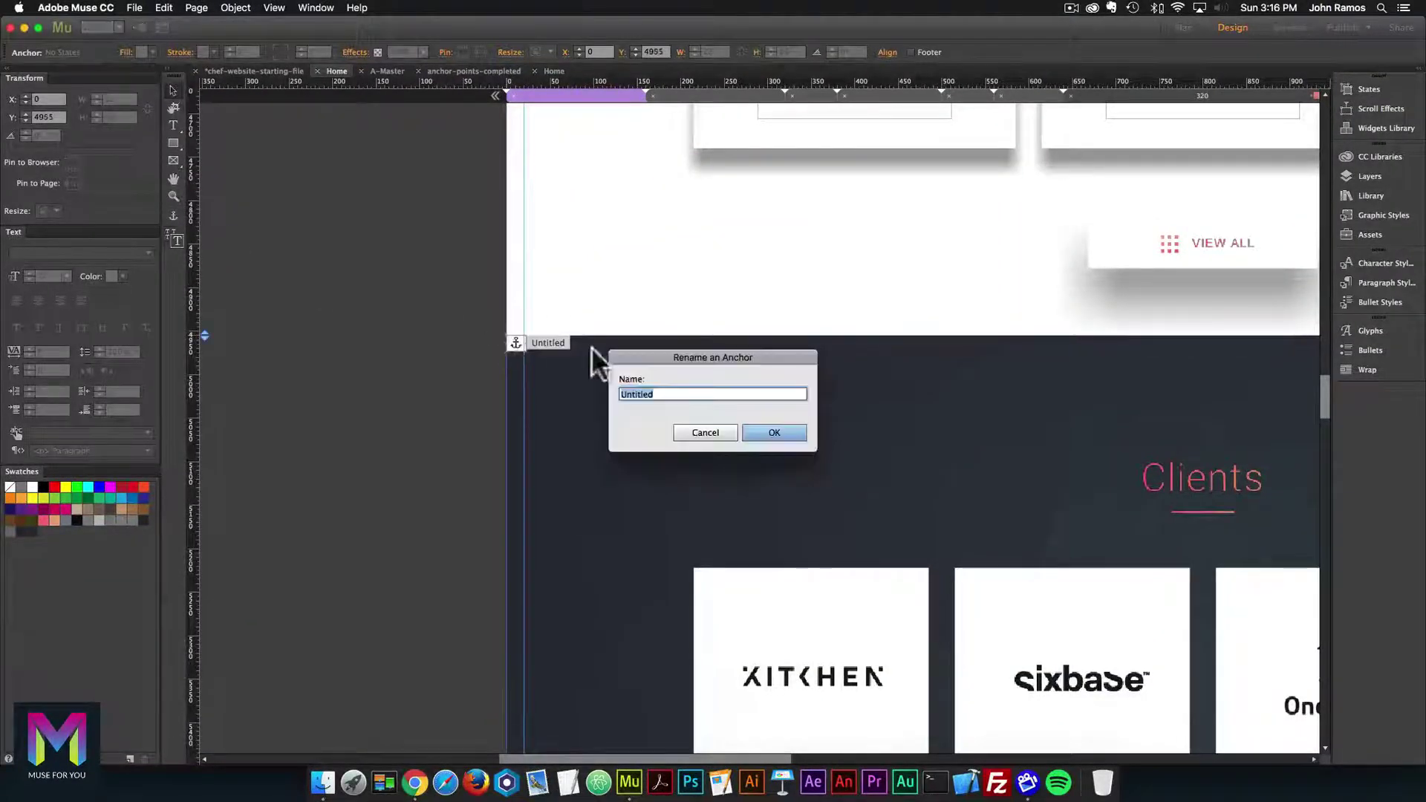
{"action": "type", "text": "clients"}
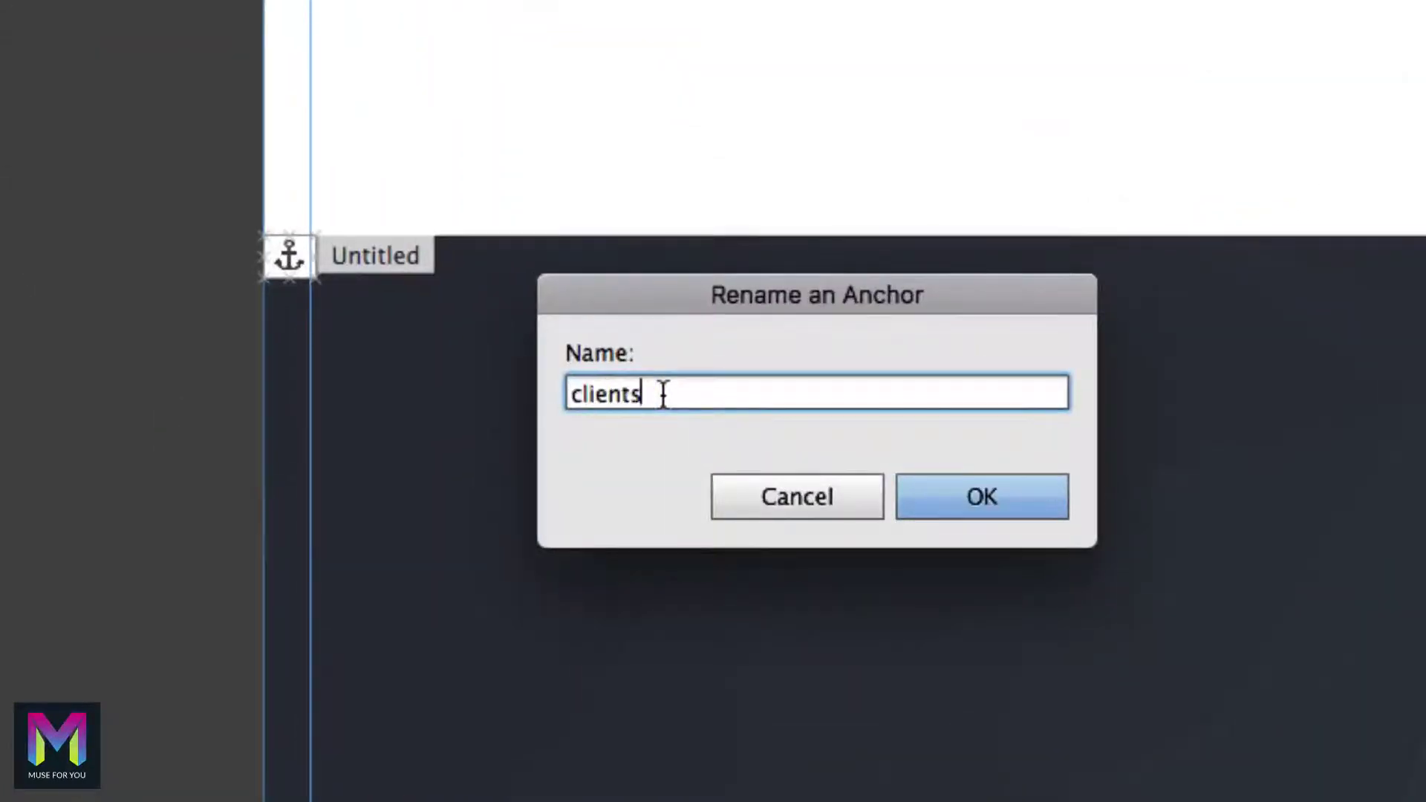
{"action": "key", "text": "Return"}
{"action": "left_click_drag", "start_coordinate": [286, 255], "coordinate": [283, 257]}
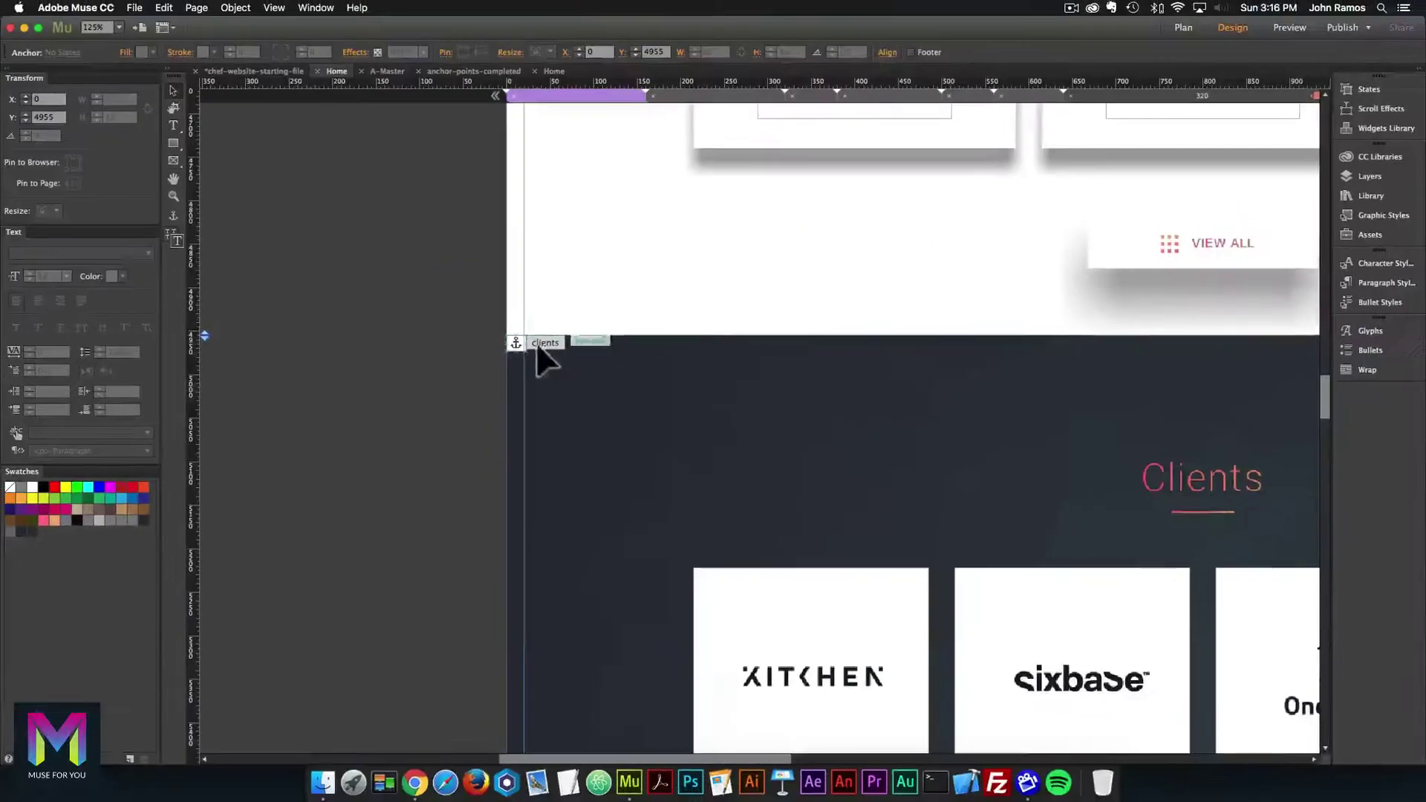
{"action": "left_click_drag", "start_coordinate": [539, 347], "coordinate": [814, 424]}
Add a link anchor named contact on the page's left edge at the start of the map section, X 0, Y about 5637.
{"action": "scroll", "coordinate": [803, 422], "scroll_direction": "down", "scroll_amount": 10}
{"action": "scroll", "coordinate": [813, 421], "scroll_direction": "down", "scroll_amount": 1}
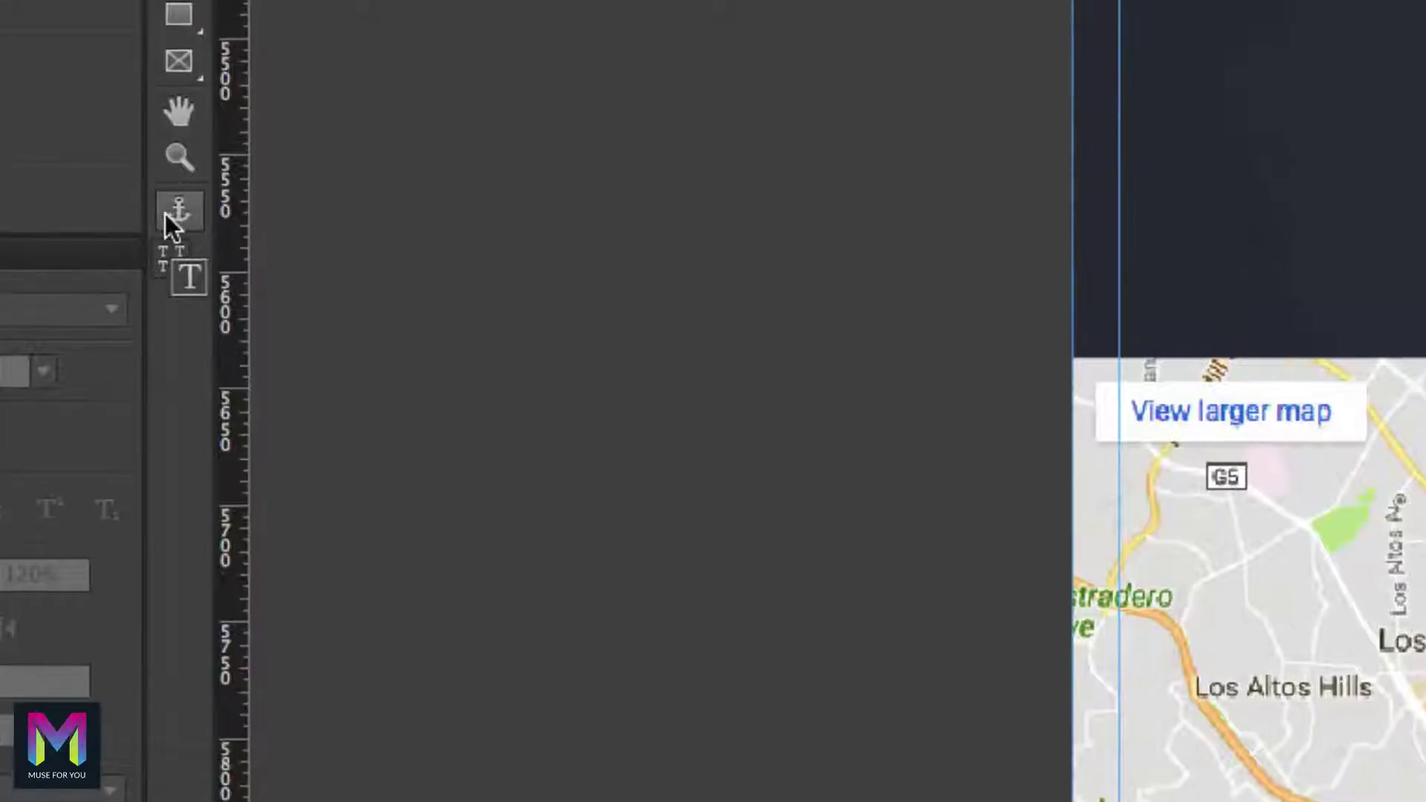
{"action": "left_click_drag", "start_coordinate": [165, 212], "coordinate": [1072, 443]}
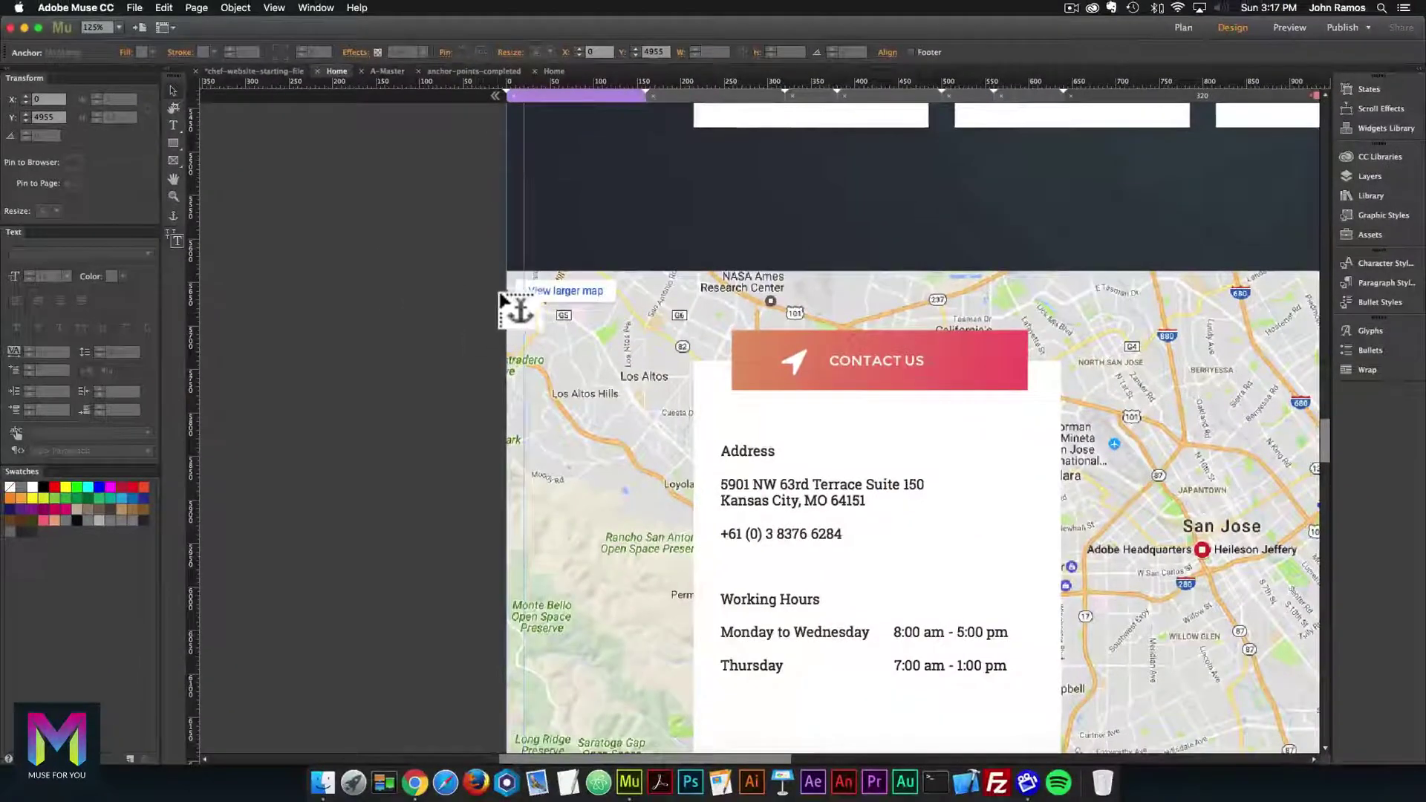
{"action": "left_click_drag", "start_coordinate": [500, 294], "coordinate": [513, 282]}
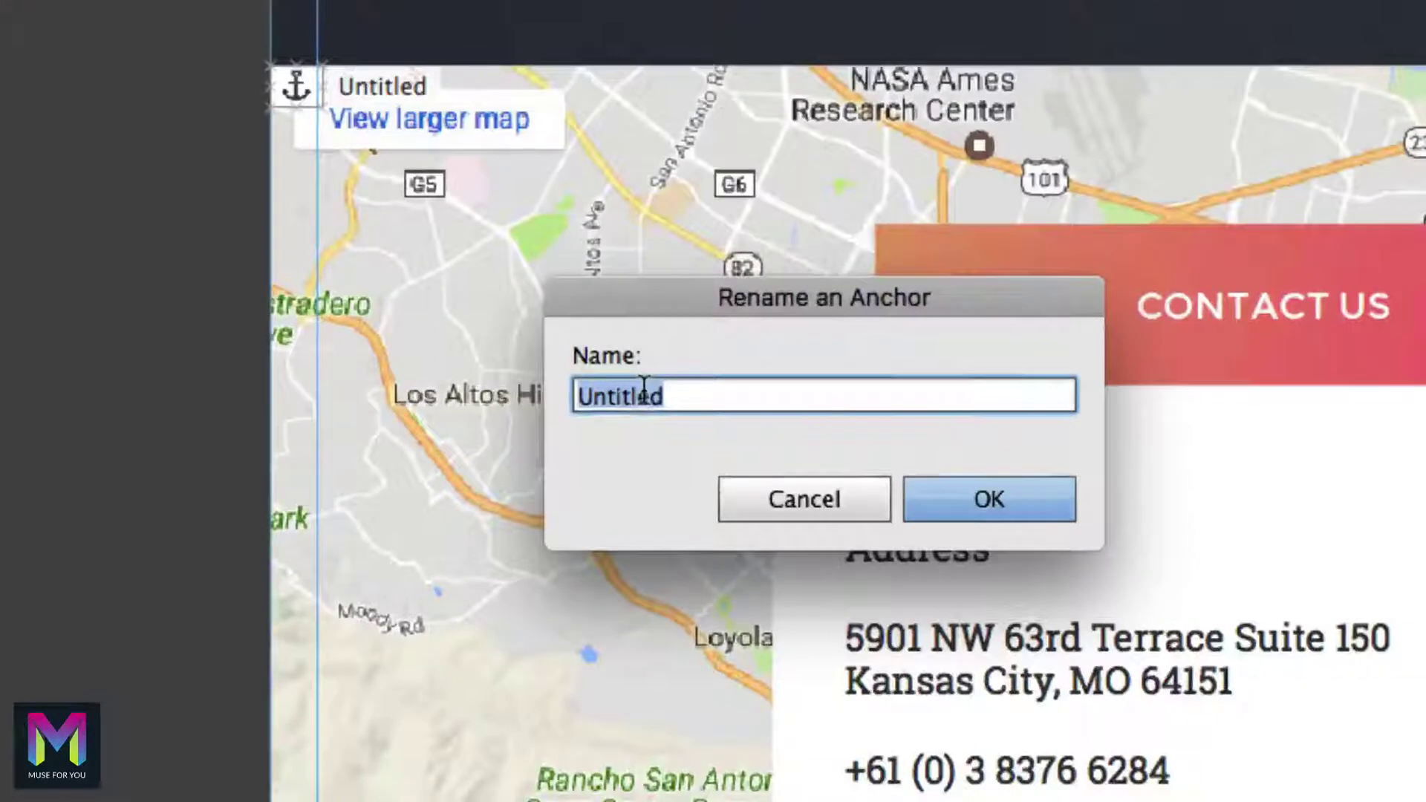
{"action": "type", "text": "contact"}
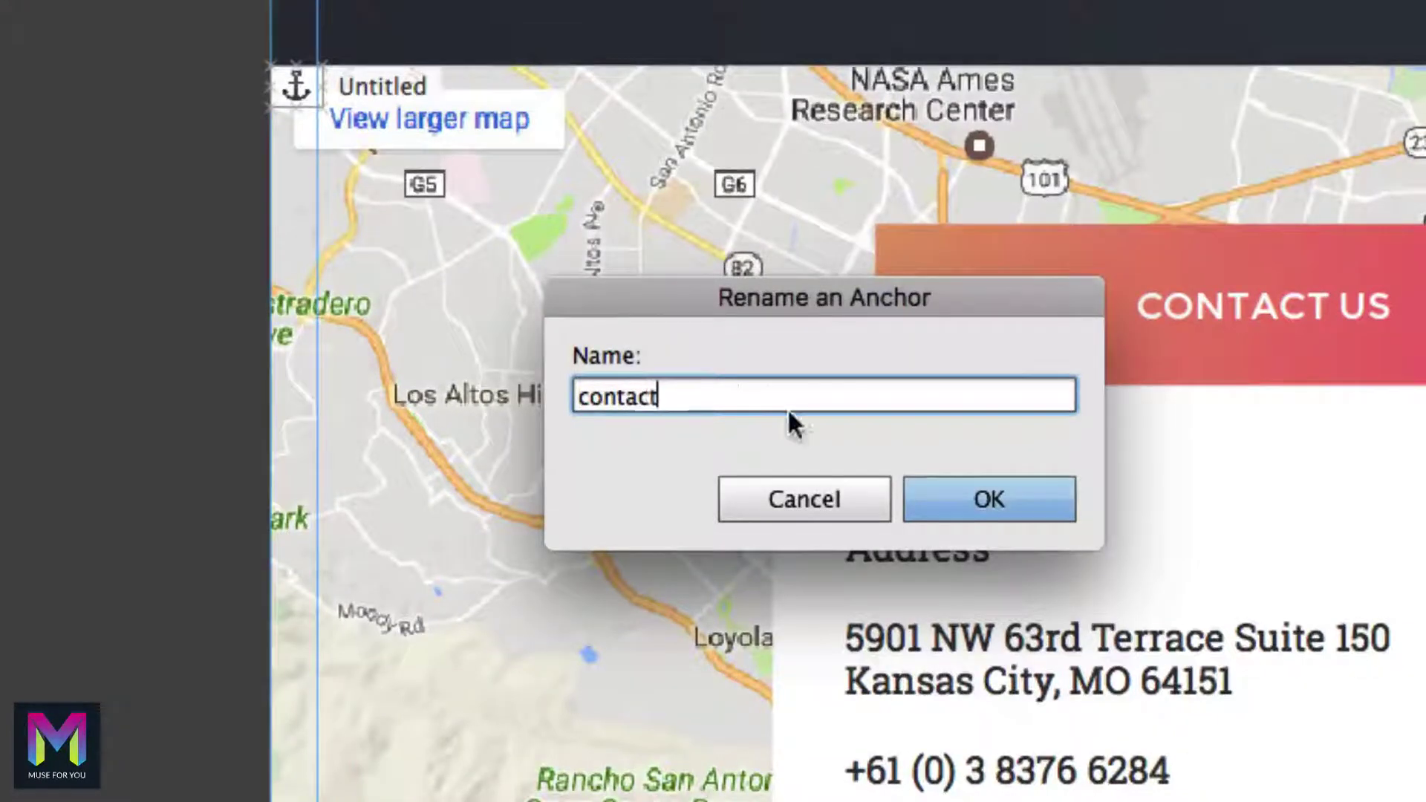
{"action": "left_click", "coordinate": [987, 498]}
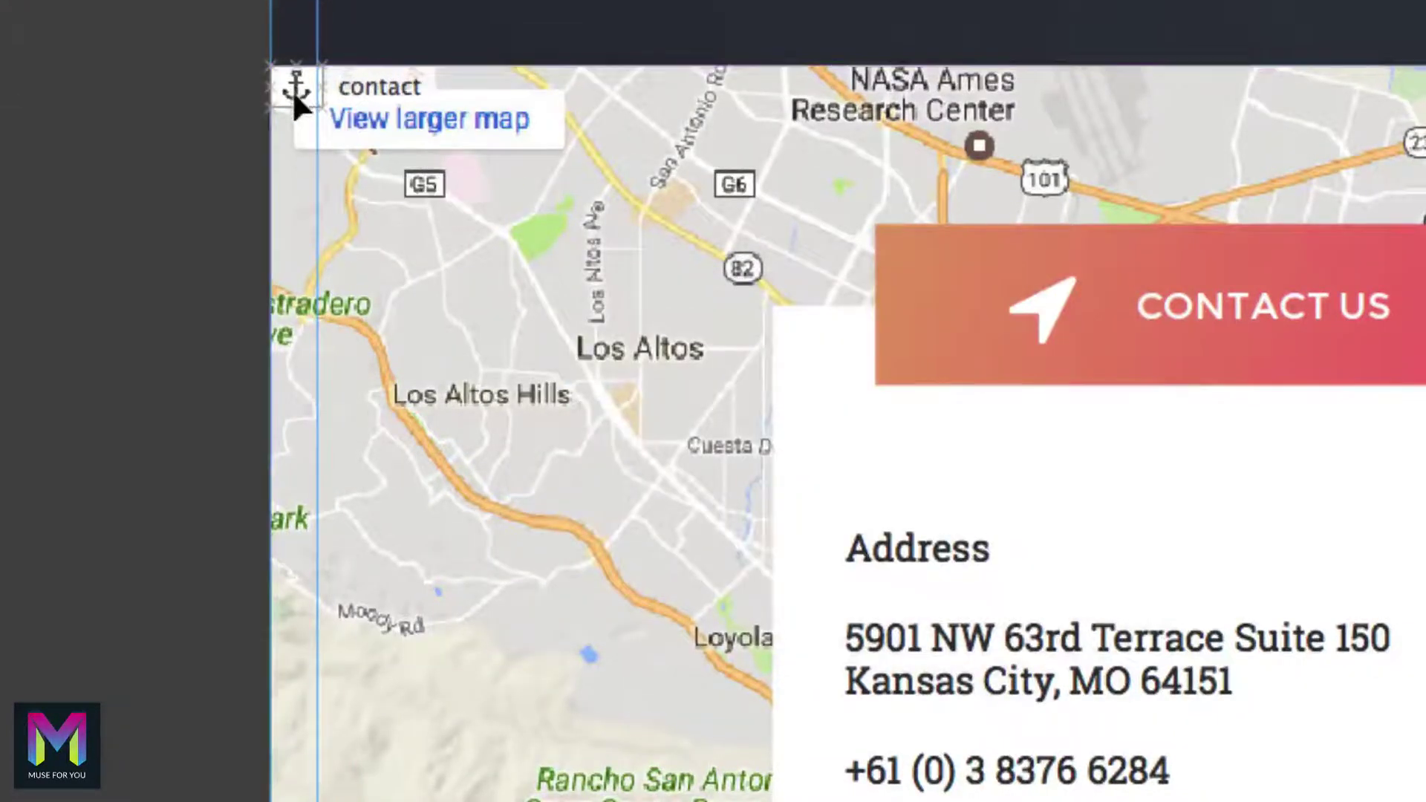
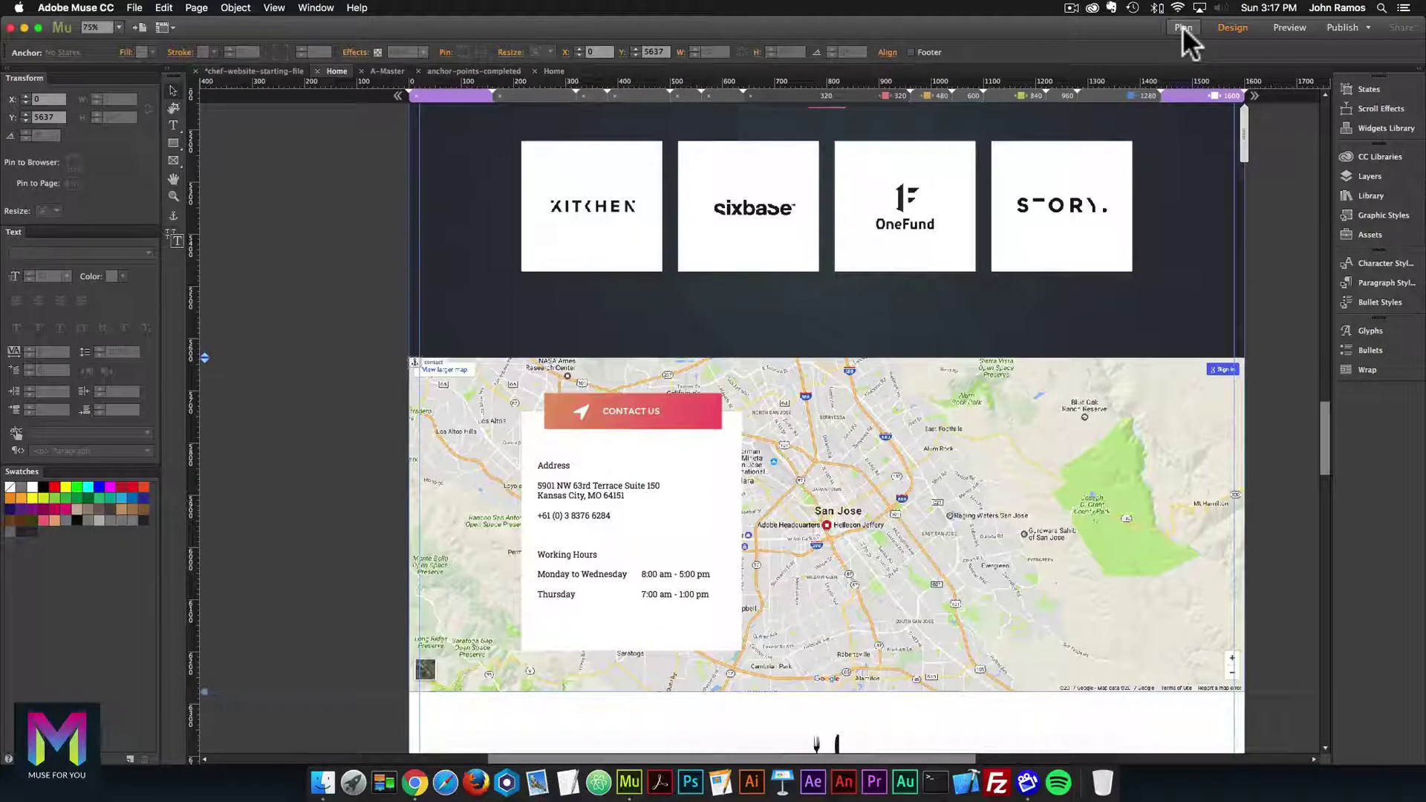
Open the A-Master page at its 1600 breakpoint and set its browser fill to a dark colour.
{"action": "left_click", "coordinate": [1183, 27]}
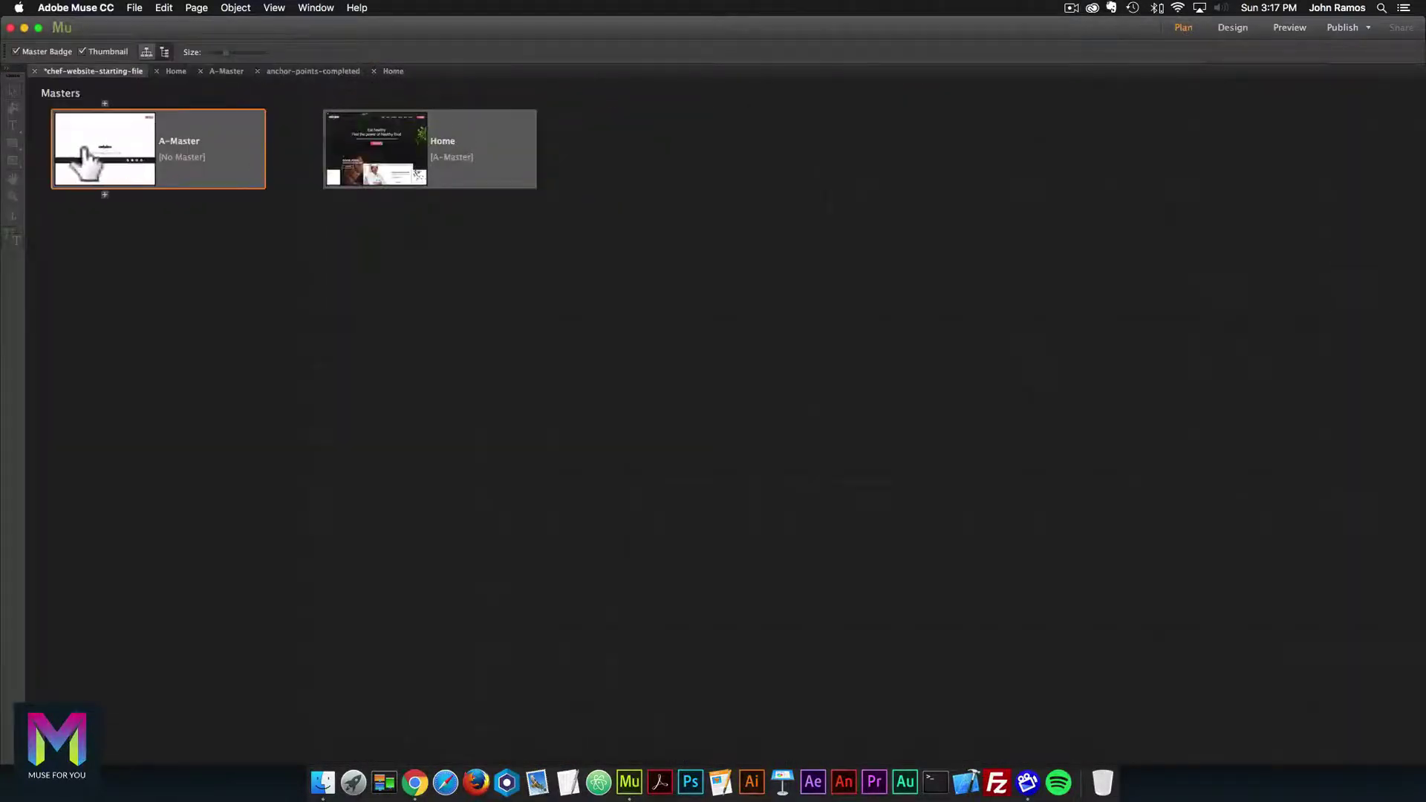
{"action": "double_click", "coordinate": [91, 155]}
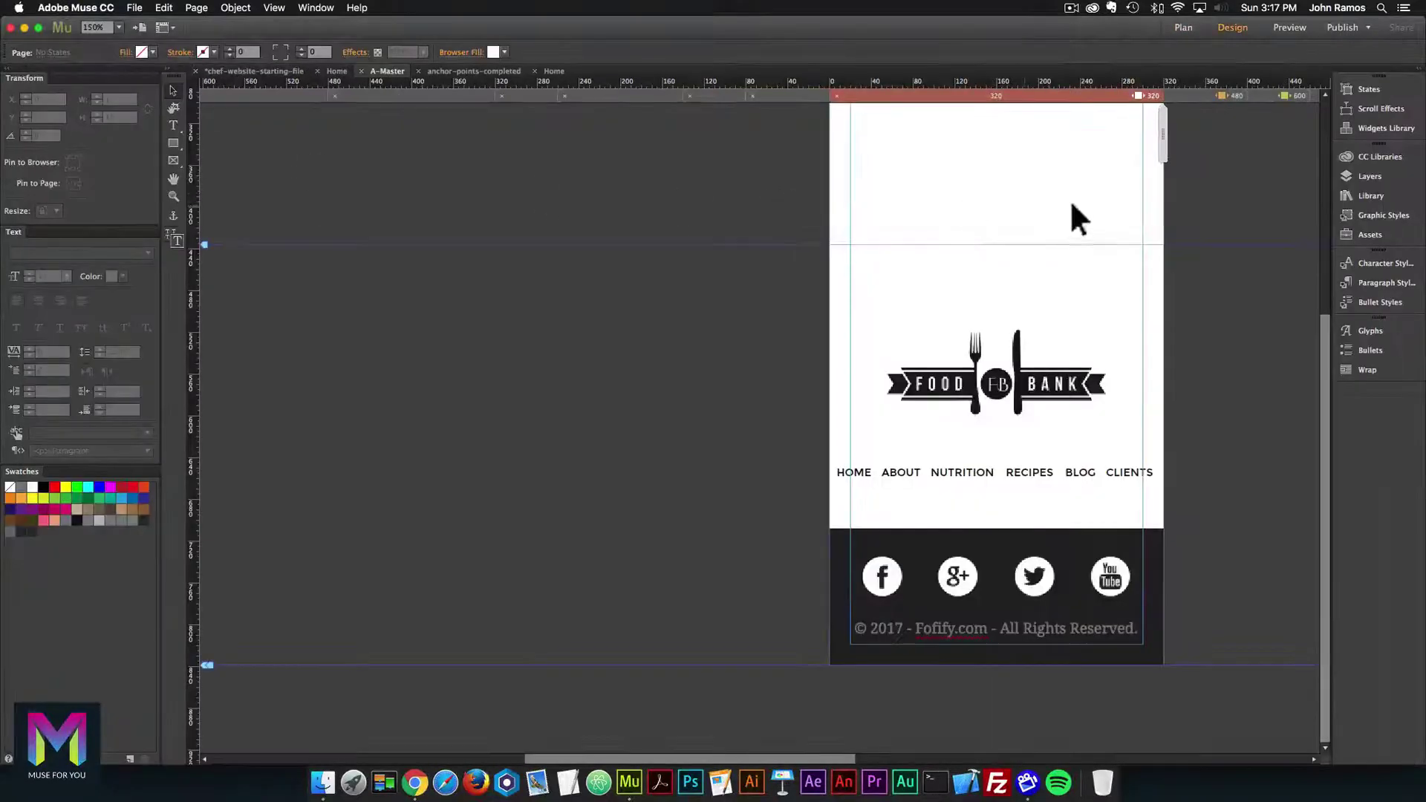
{"action": "scroll", "coordinate": [1089, 189], "scroll_direction": "right", "scroll_amount": 10}
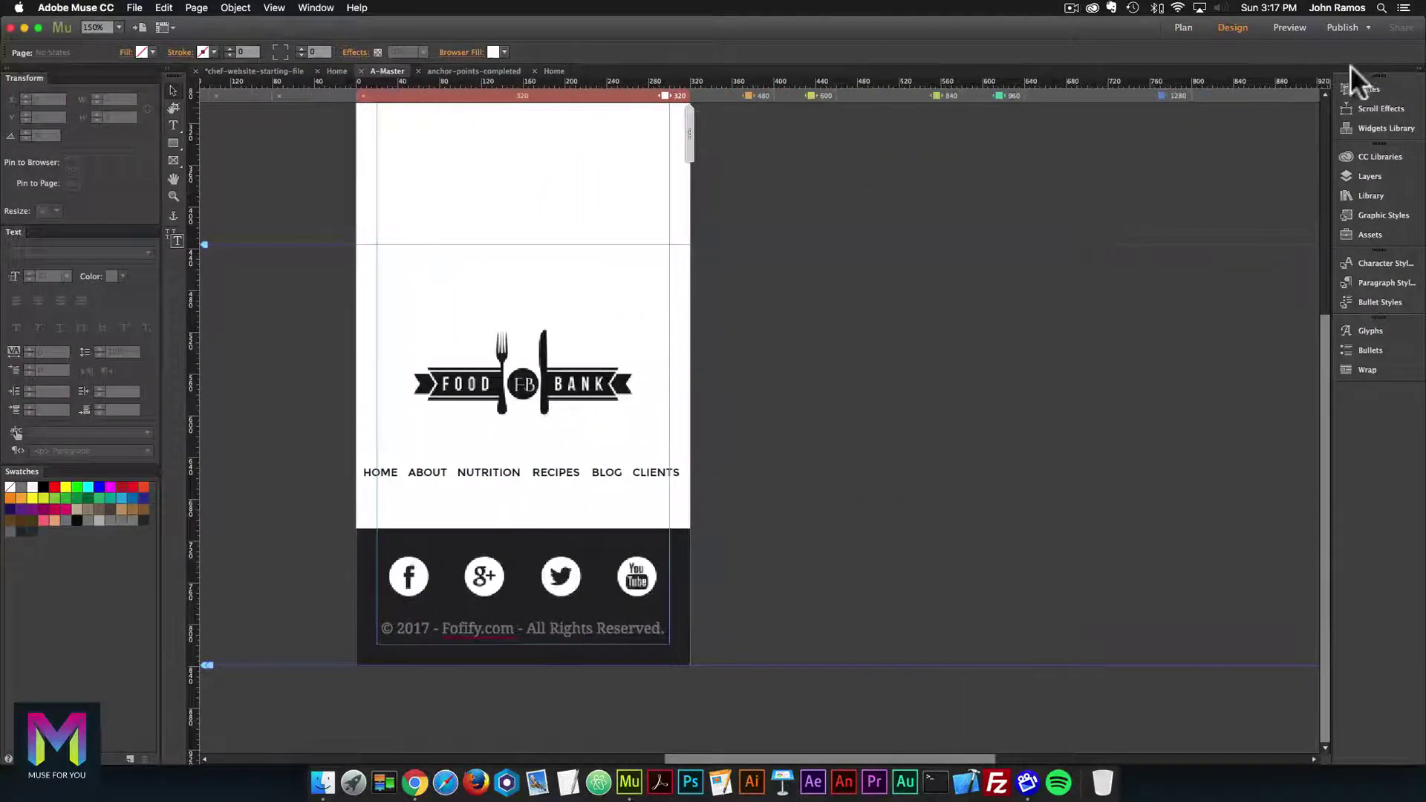
{"action": "key", "text": "super+minus"}
{"action": "scroll", "coordinate": [1269, 185], "scroll_direction": "right", "scroll_amount": 5}
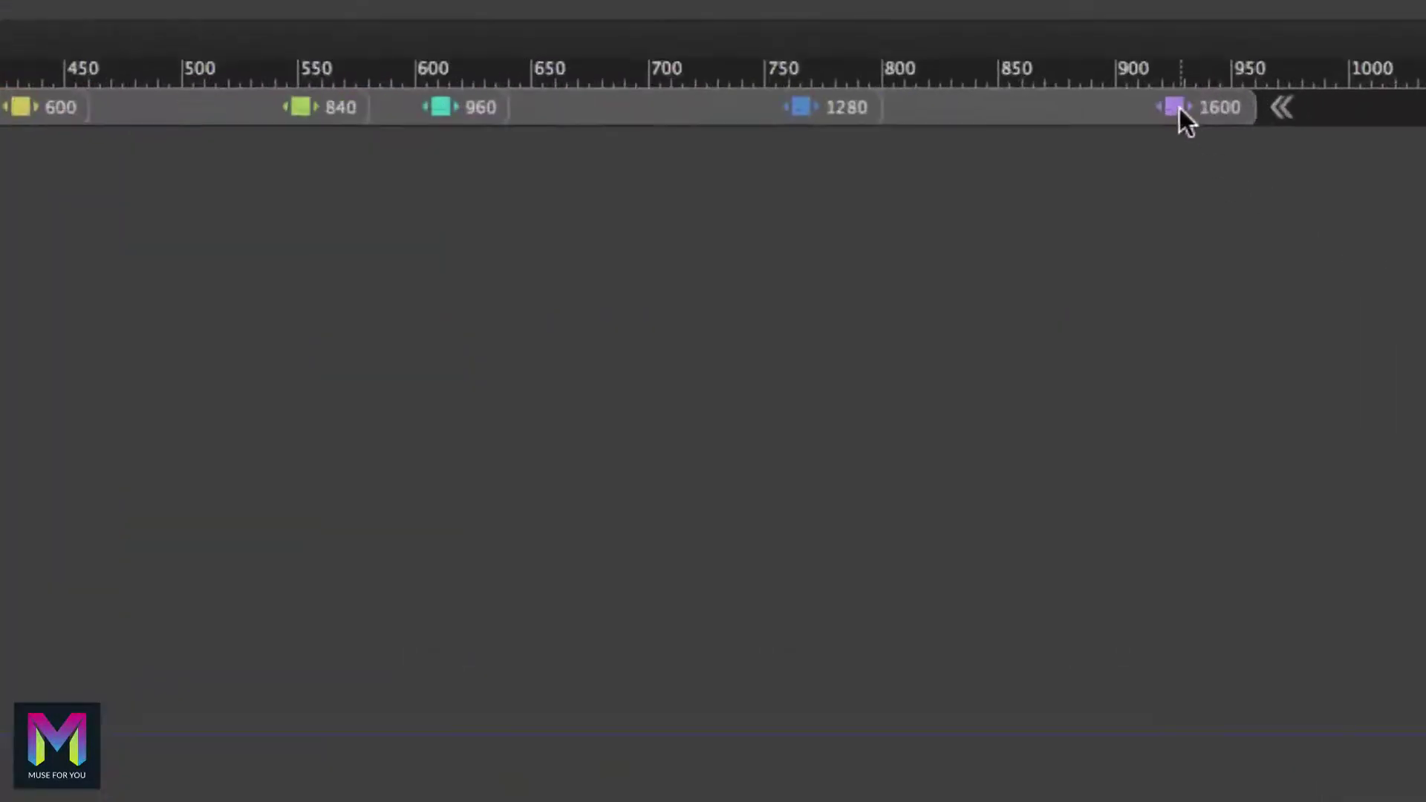
{"action": "left_click", "coordinate": [1183, 97]}
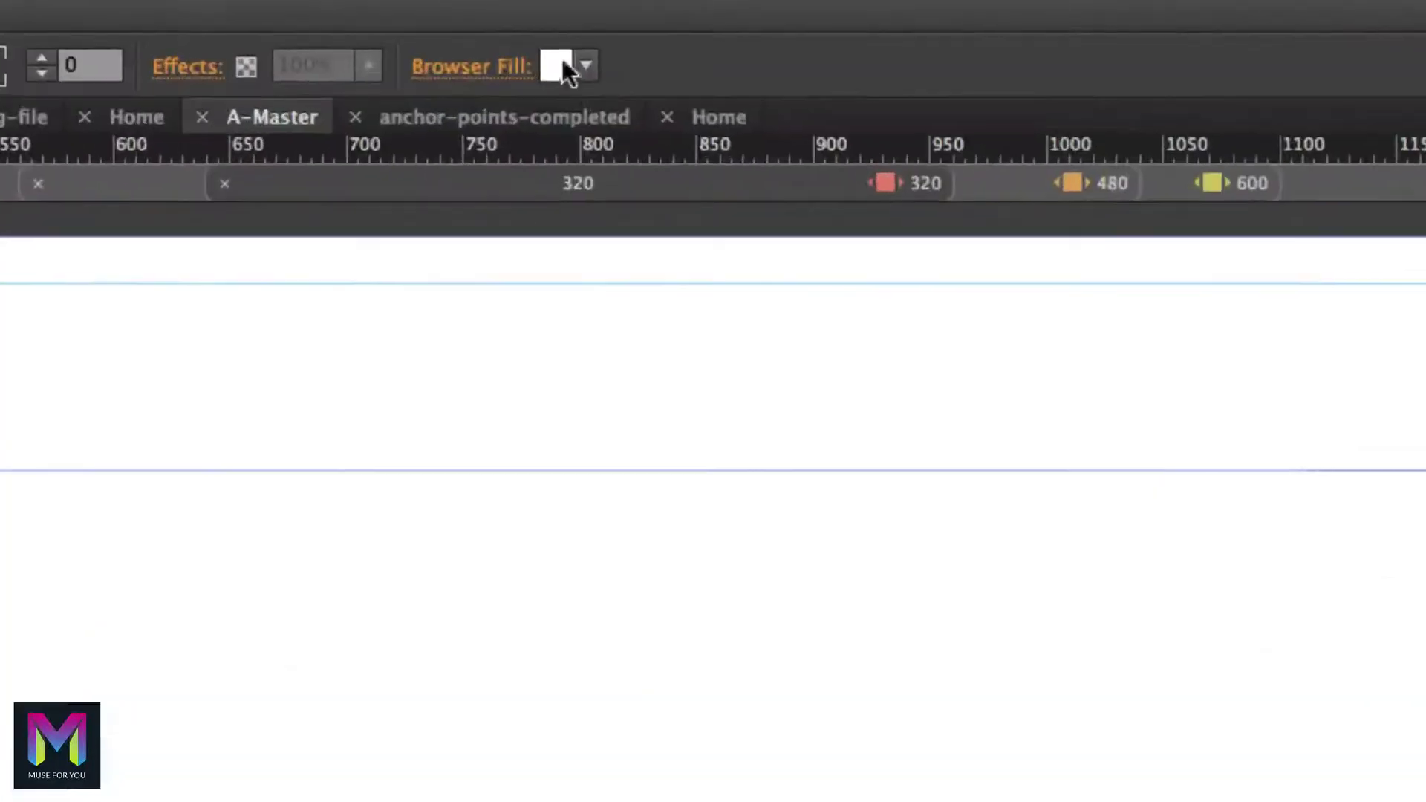
{"action": "left_click", "coordinate": [505, 52]}
{"action": "left_click", "coordinate": [1057, 268]}
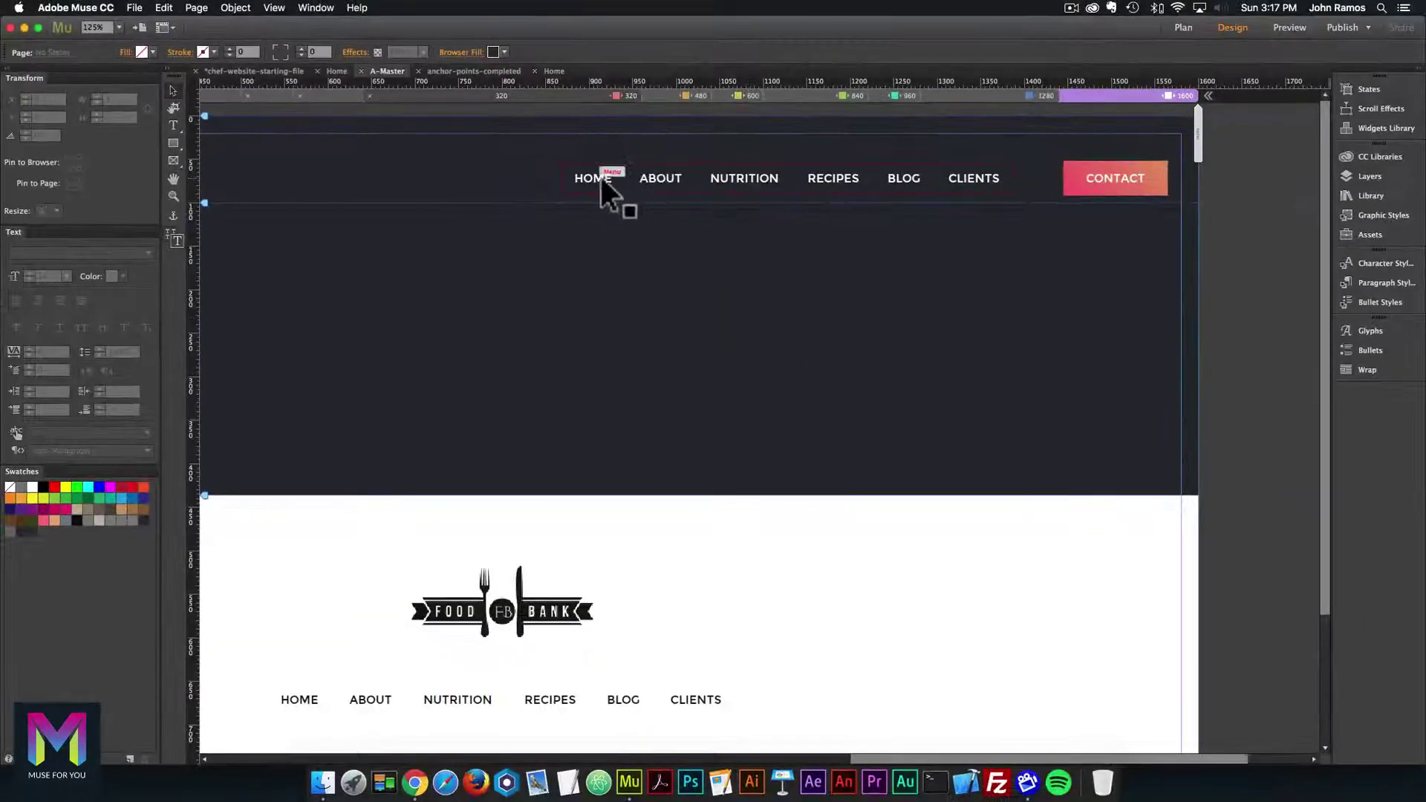
Link the HOME and ABOUT items of the header menu to the home and about anchors.
{"action": "left_click", "coordinate": [600, 179]}
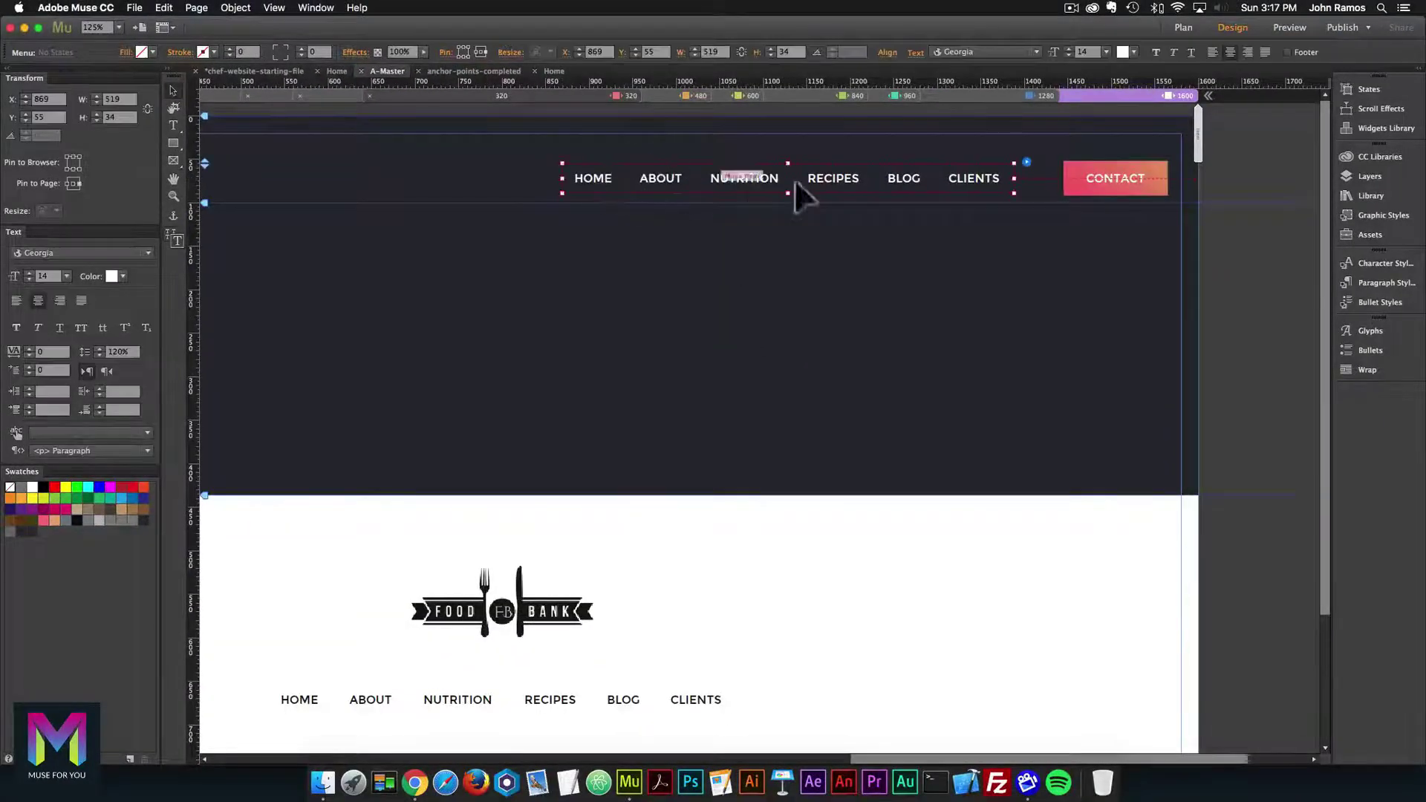
{"action": "key", "text": "super+equal"}
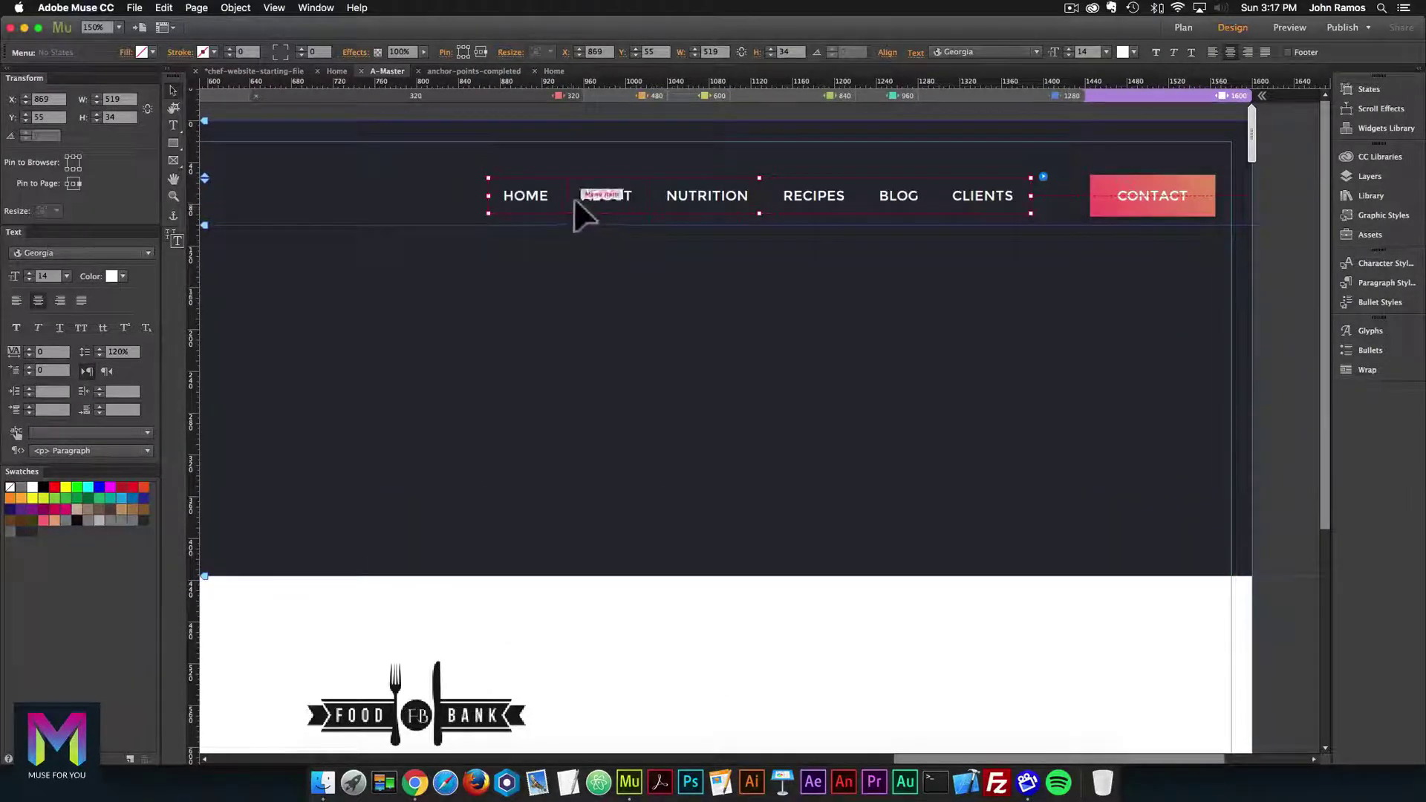
{"action": "left_click", "coordinate": [551, 195]}
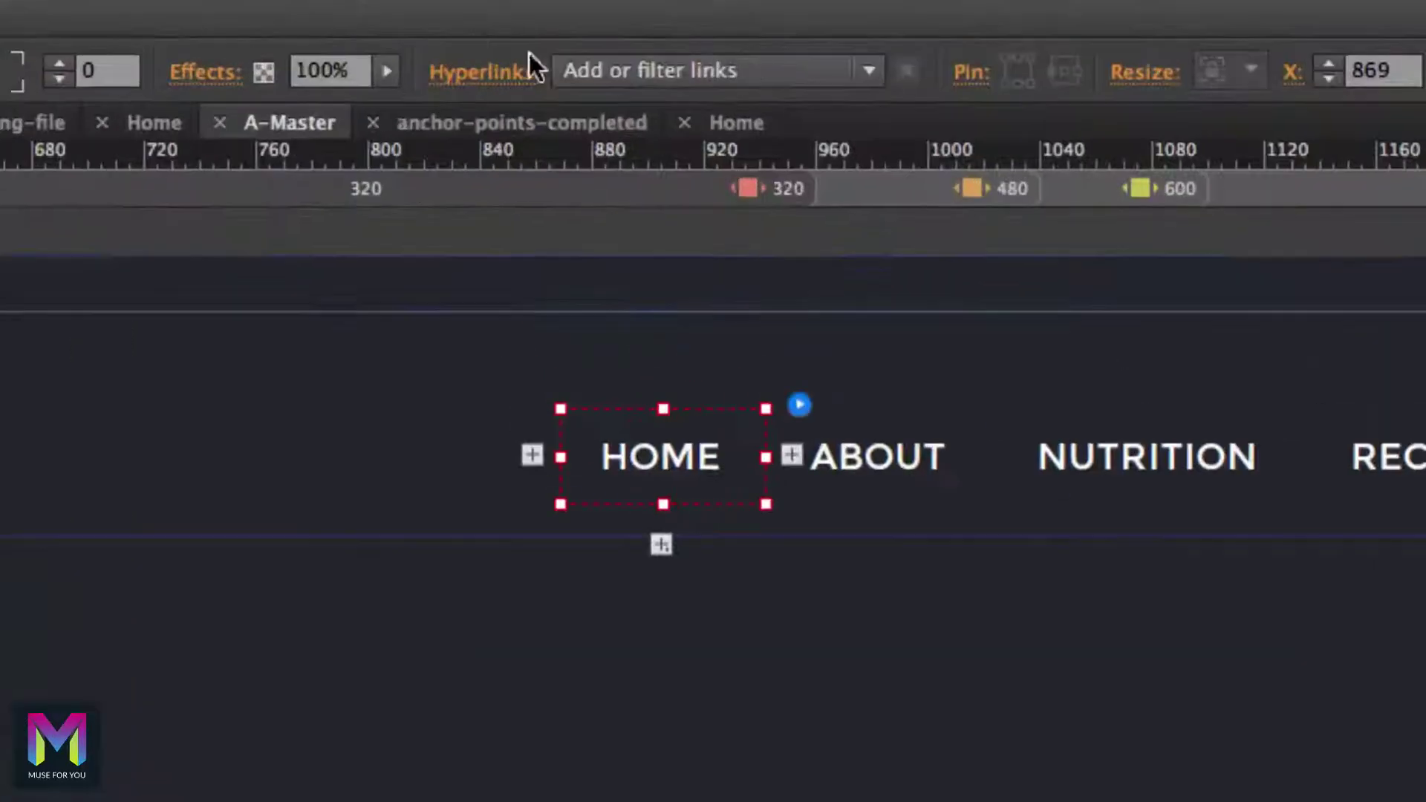
{"action": "left_click", "coordinate": [514, 50]}
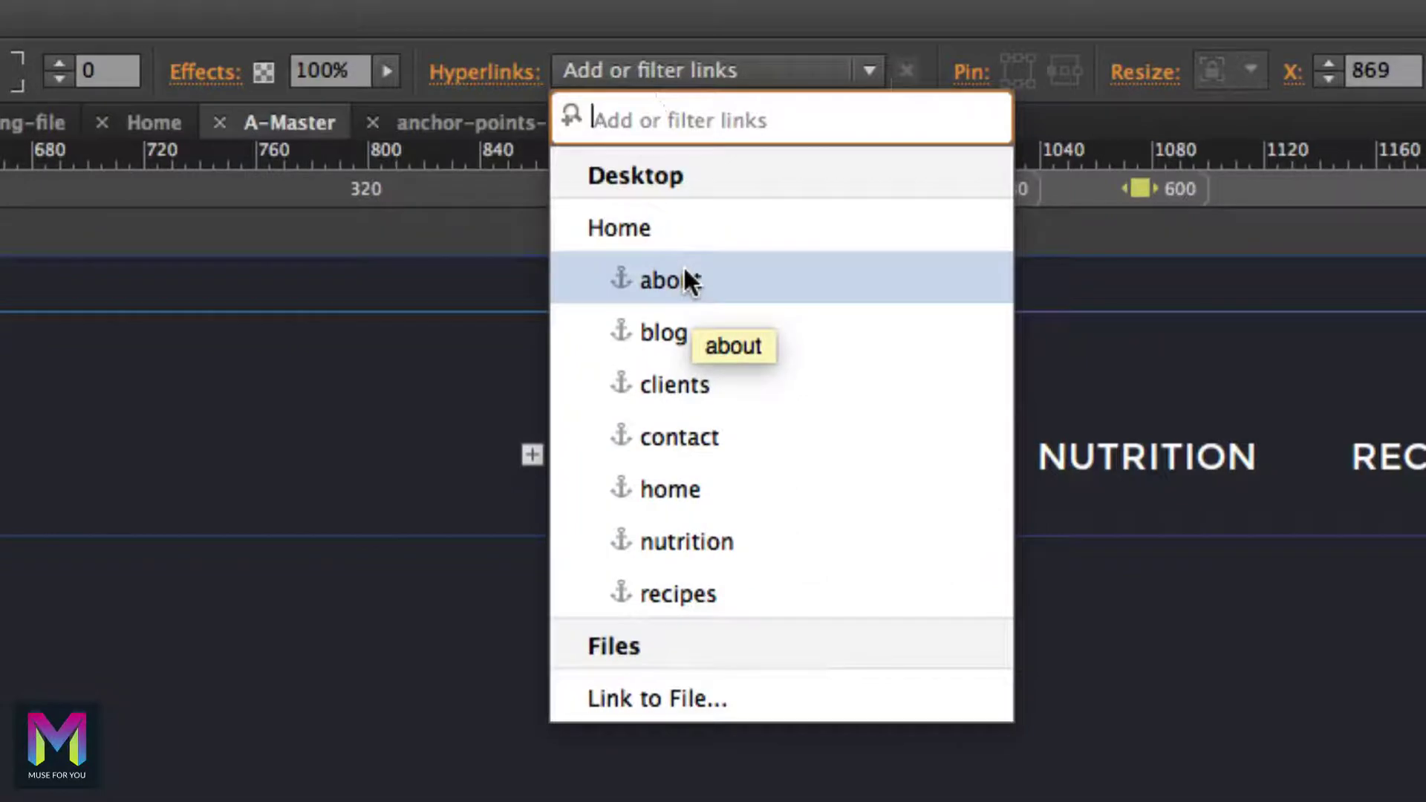
{"action": "left_click", "coordinate": [669, 487]}
{"action": "left_click", "coordinate": [891, 466]}
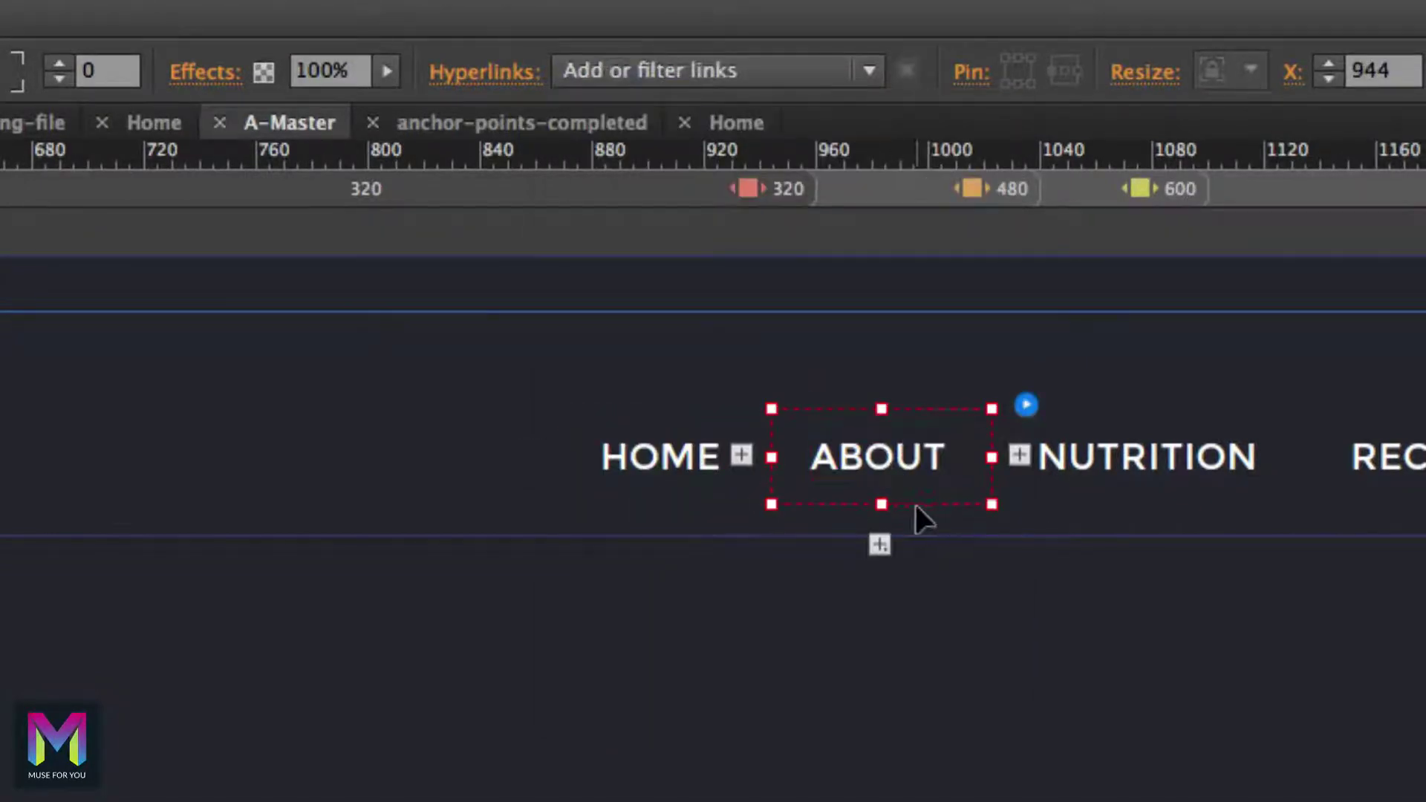
{"action": "left_click", "coordinate": [612, 77]}
{"action": "left_click", "coordinate": [666, 288]}
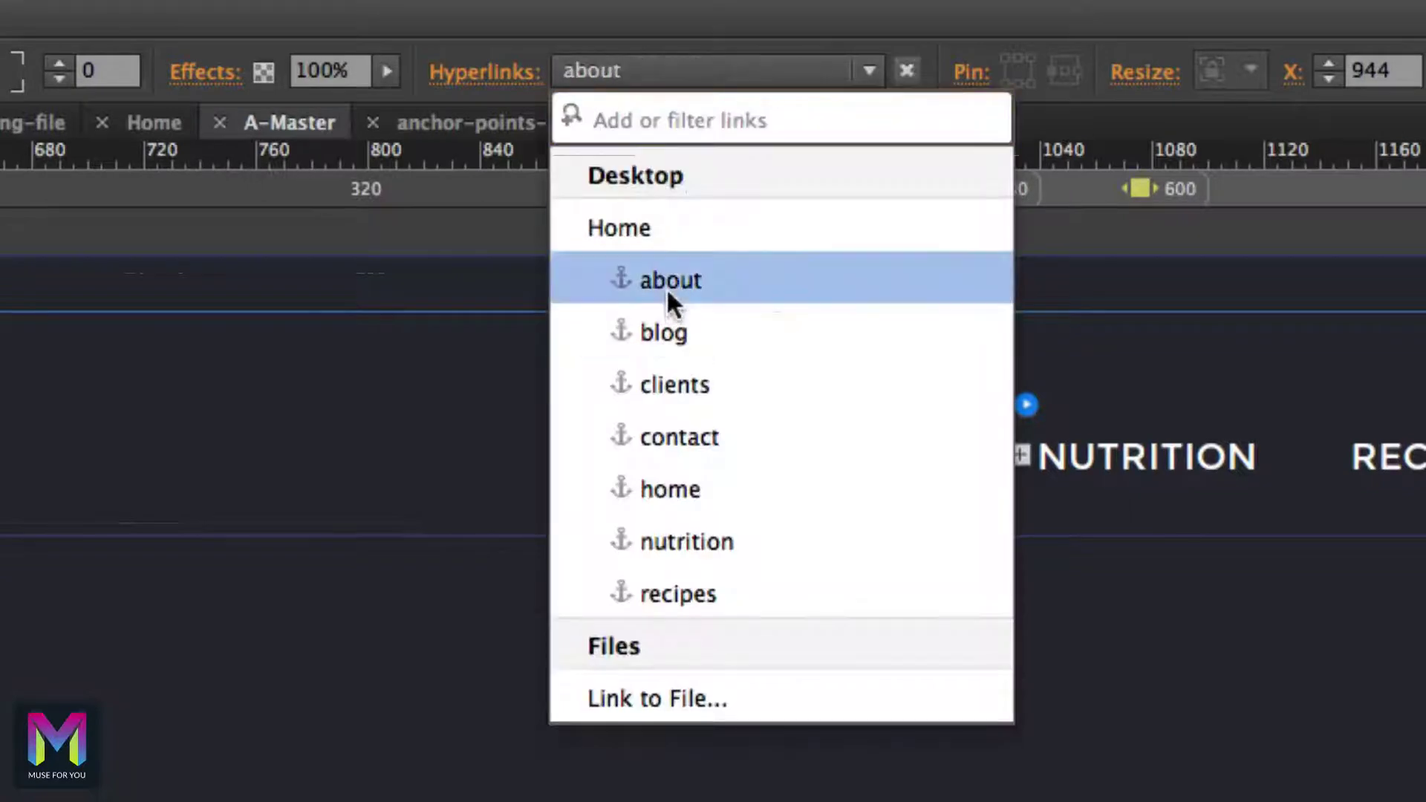
Link the header menu's NUTRITION and RECIPES items to the nutrition and recipes anchors.
{"action": "left_click", "coordinate": [1125, 455]}
{"action": "left_click", "coordinate": [617, 79]}
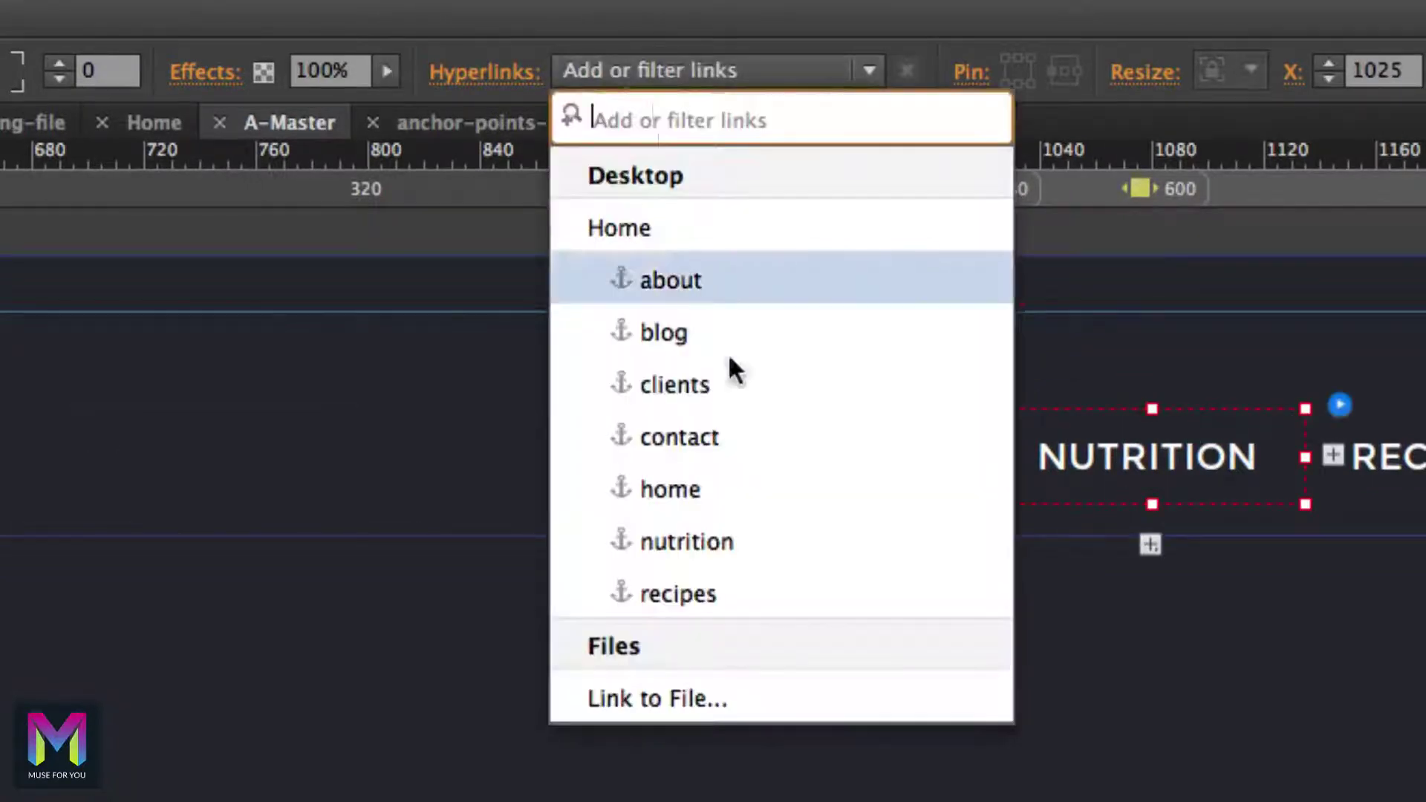
{"action": "left_click", "coordinate": [716, 528]}
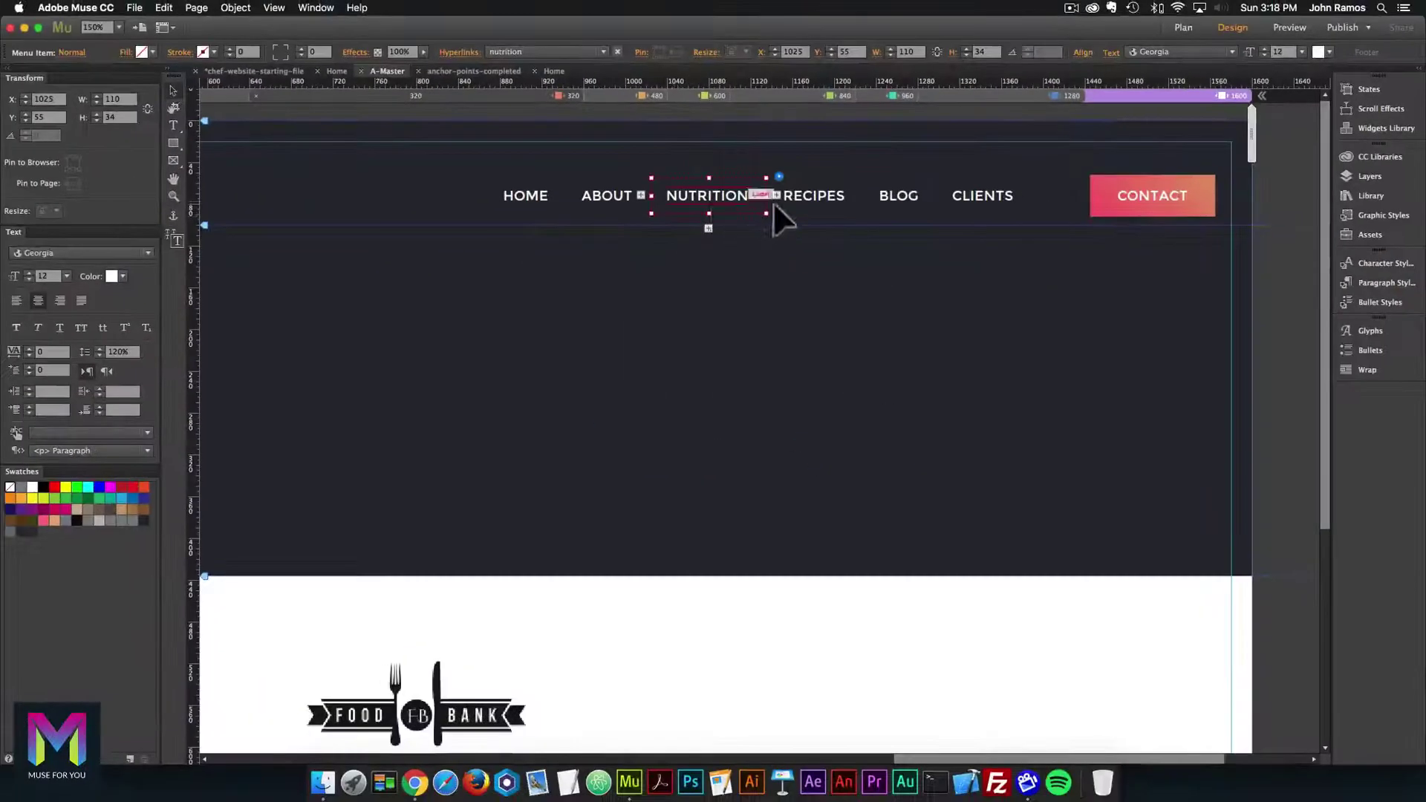
{"action": "left_click", "coordinate": [1366, 468]}
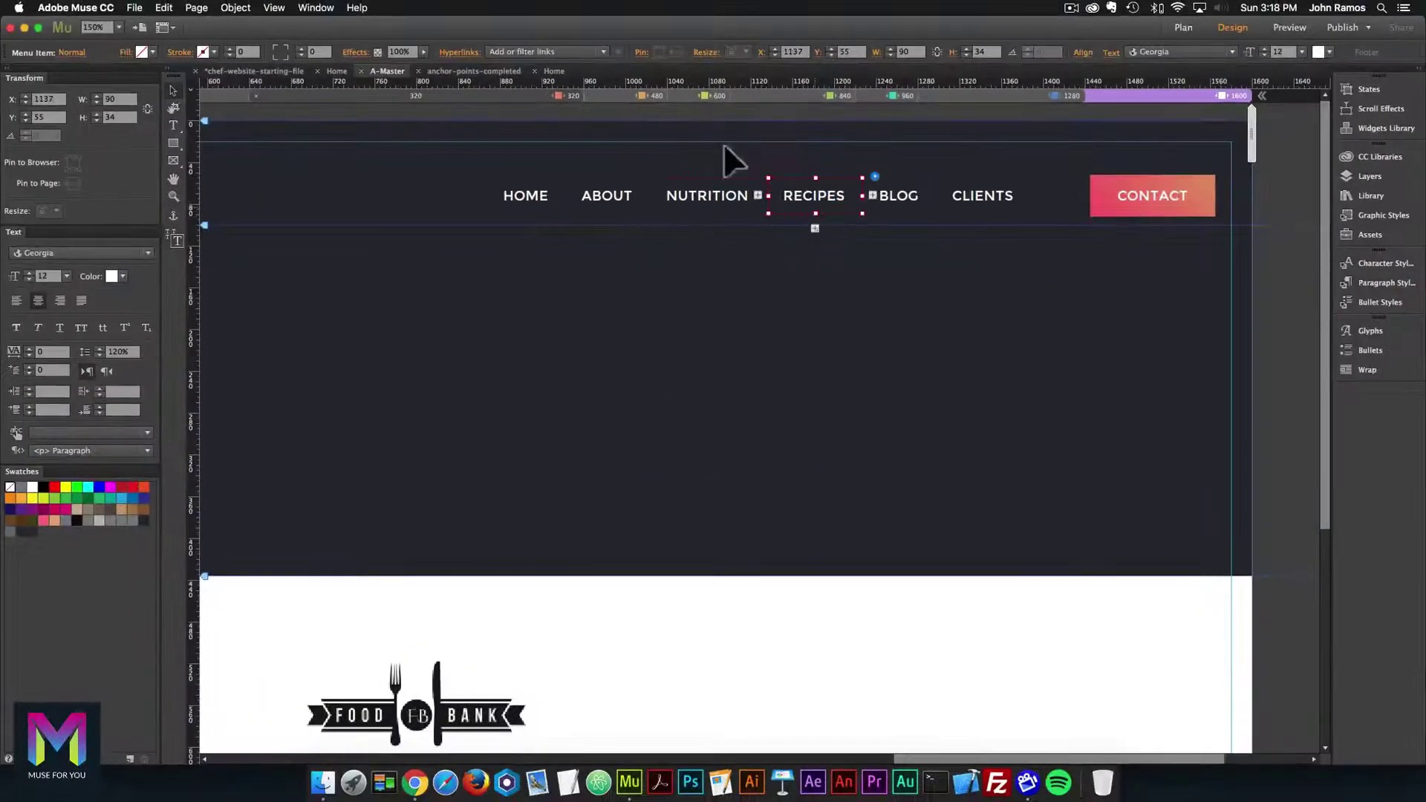
{"action": "left_click", "coordinate": [541, 48]}
{"action": "left_click", "coordinate": [520, 245]}
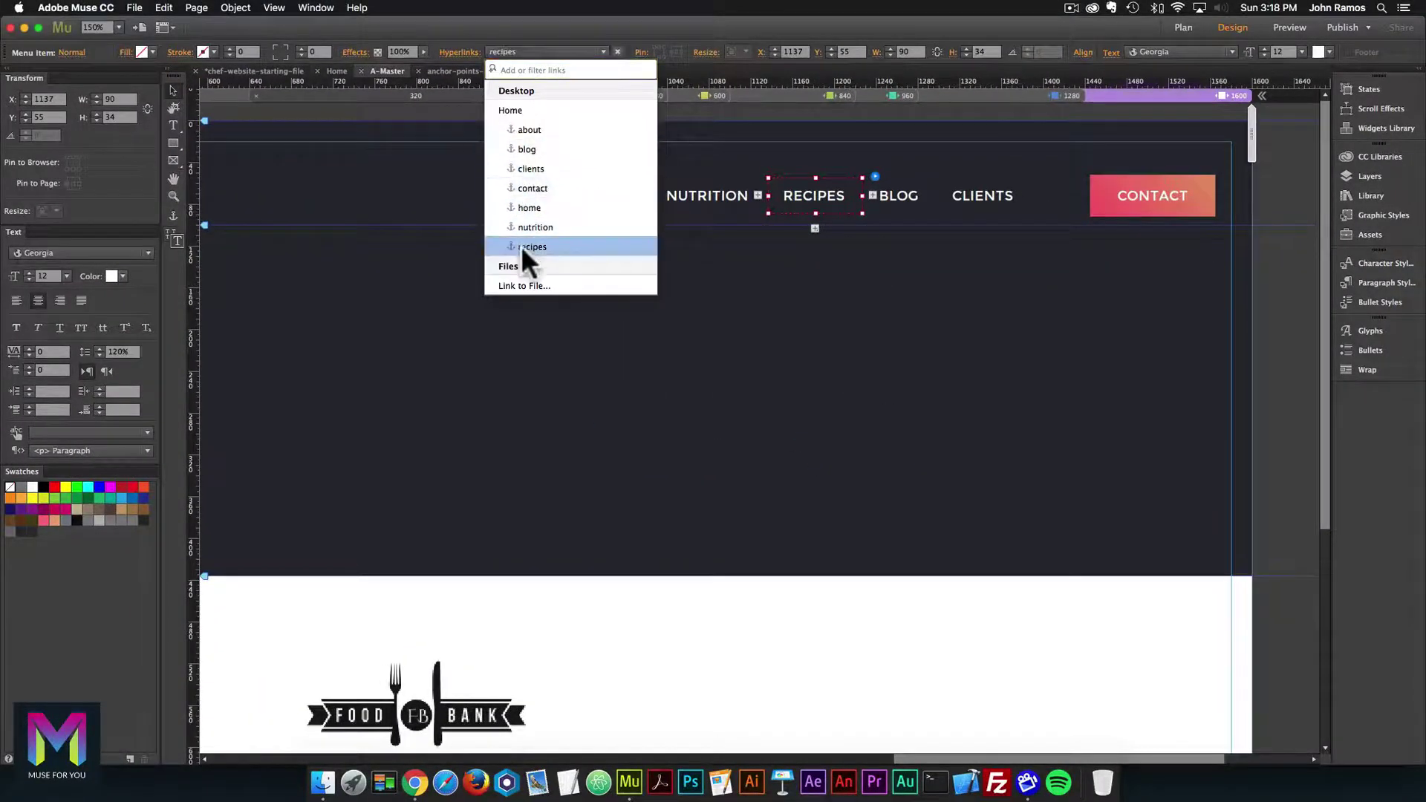
Link the header menu's BLOG and CLIENTS items to the blog and clients anchors.
{"action": "left_click", "coordinate": [898, 199]}
{"action": "left_click", "coordinate": [528, 51]}
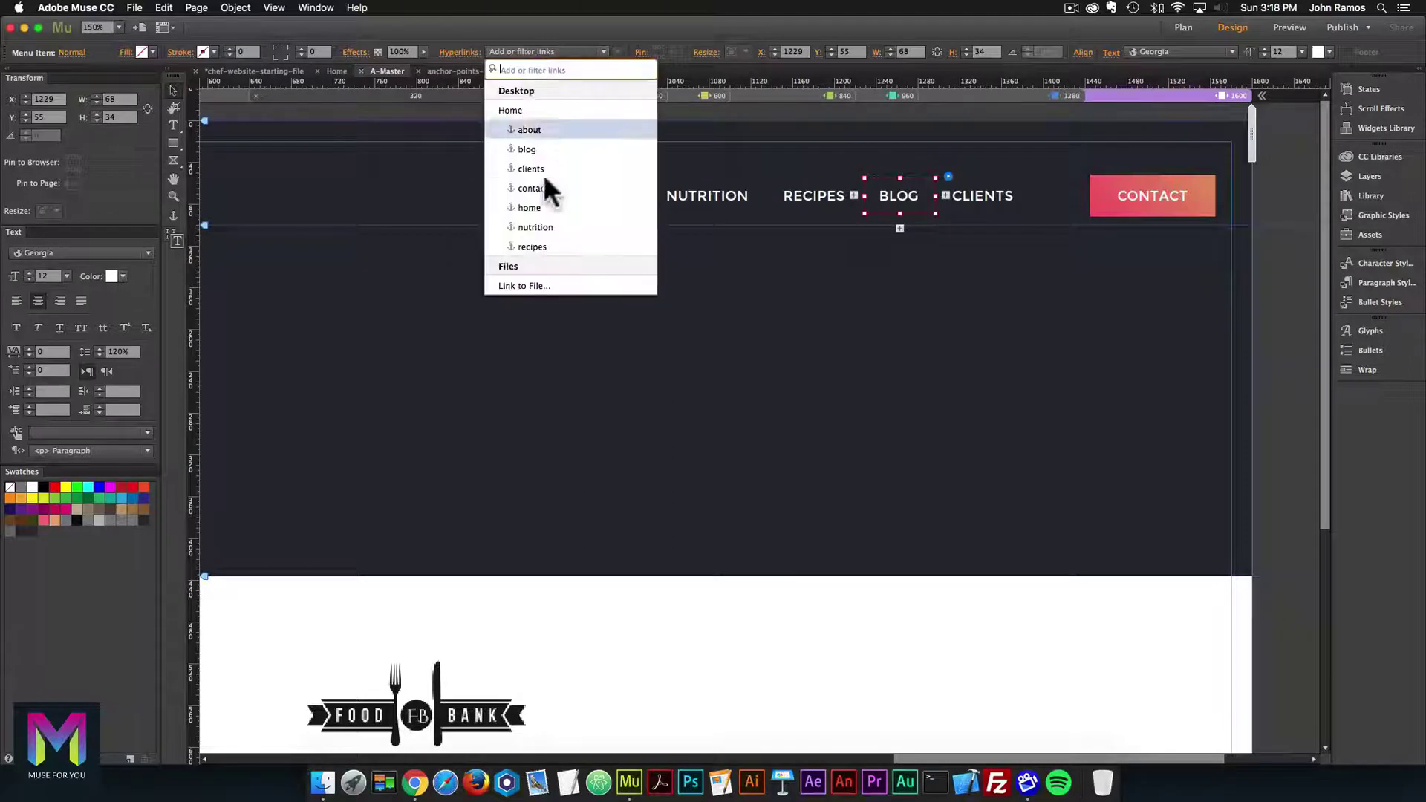
{"action": "left_click", "coordinate": [528, 149]}
{"action": "left_click", "coordinate": [999, 208]}
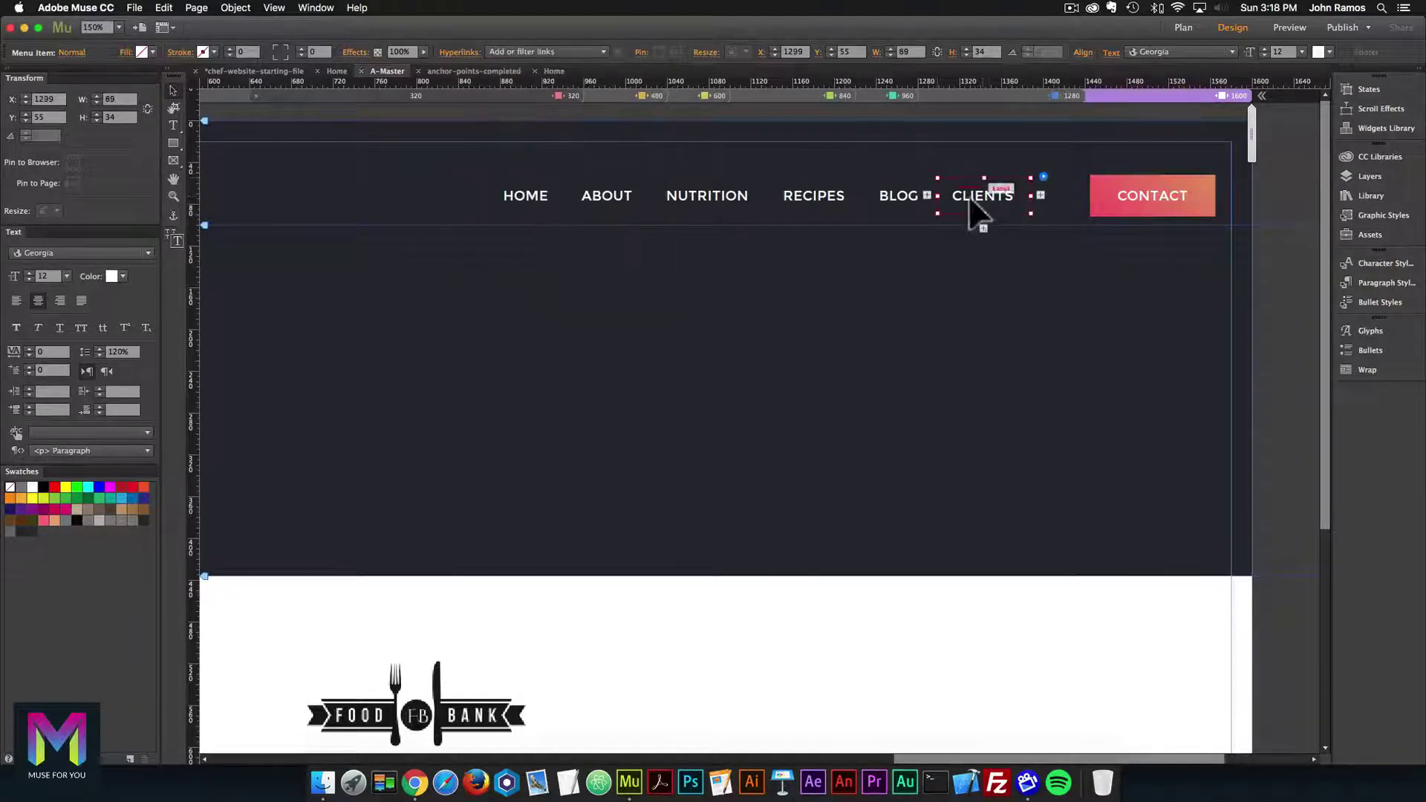
{"action": "left_click", "coordinate": [564, 51]}
{"action": "left_click", "coordinate": [525, 169]}
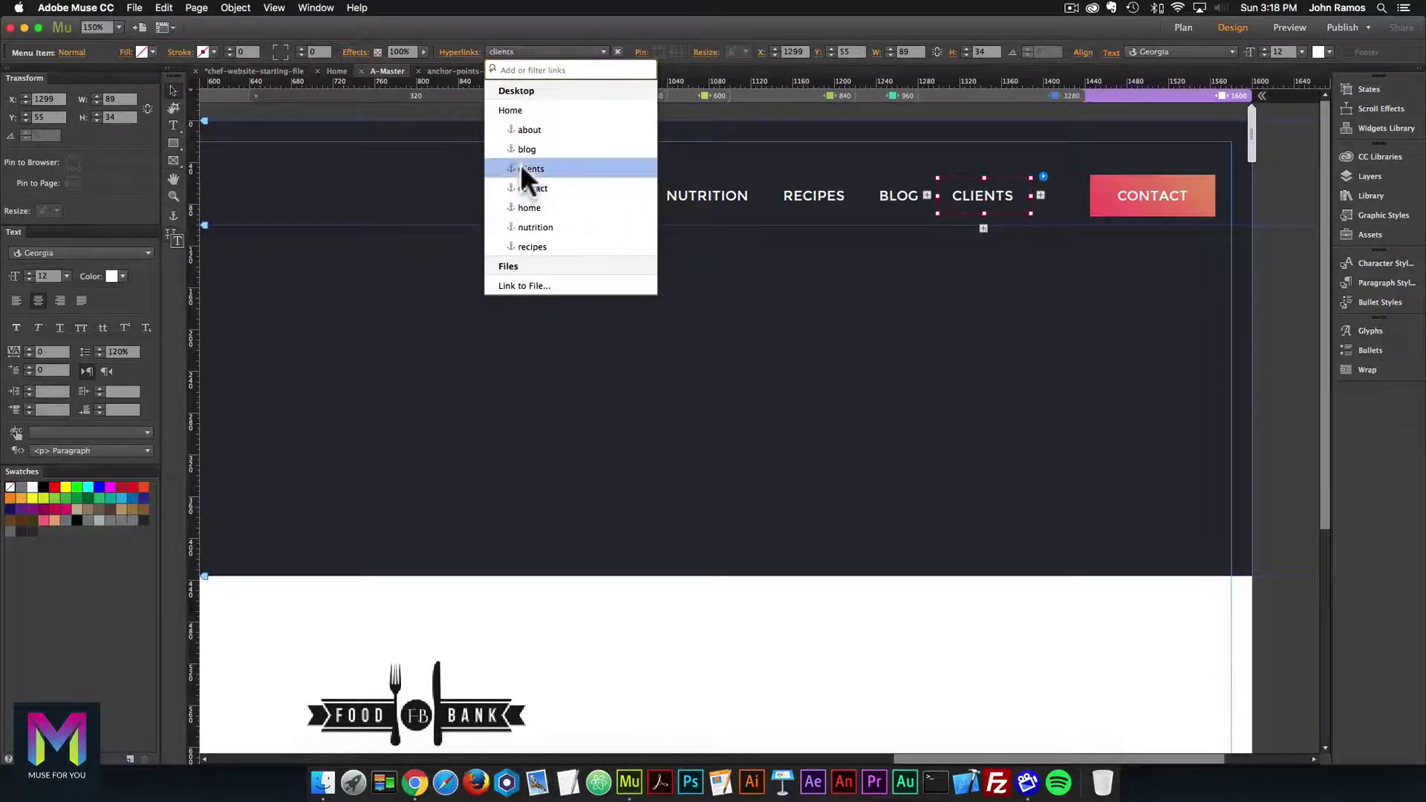
Select the header's CONTACT text together with its gradient button rectangle and link both to the contact anchor.
{"action": "left_click", "coordinate": [1154, 210]}
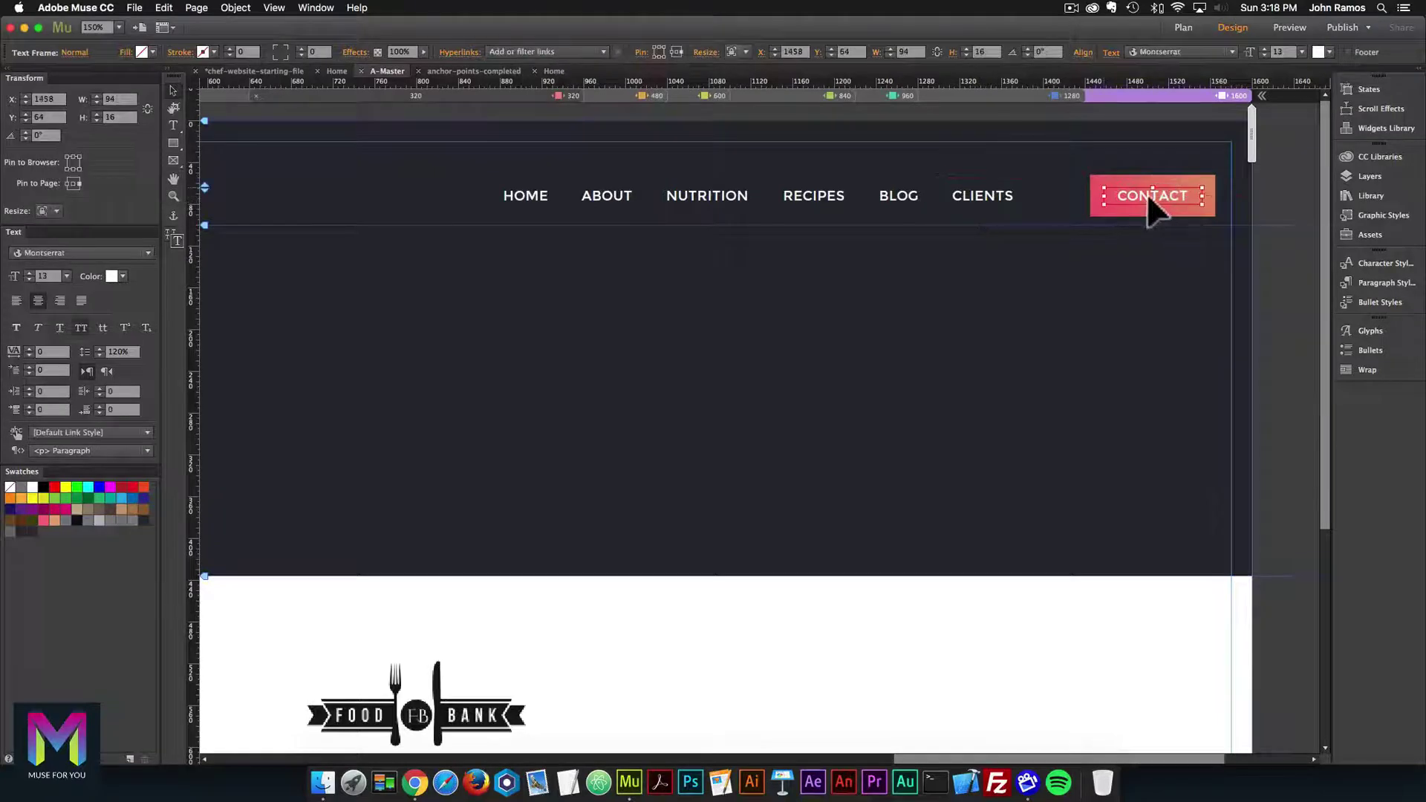
{"action": "key", "text": "Escape"}
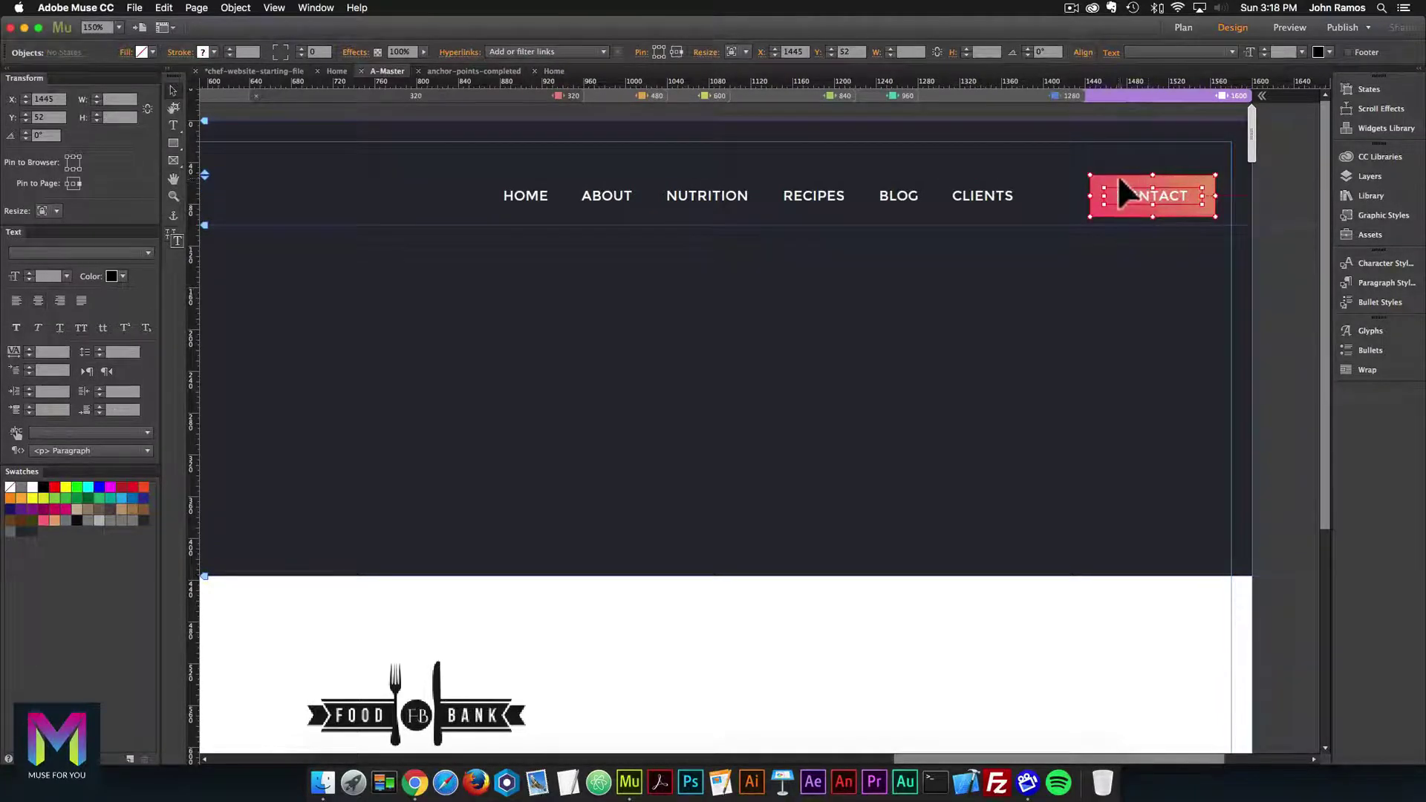
{"action": "left_click", "coordinate": [494, 50]}
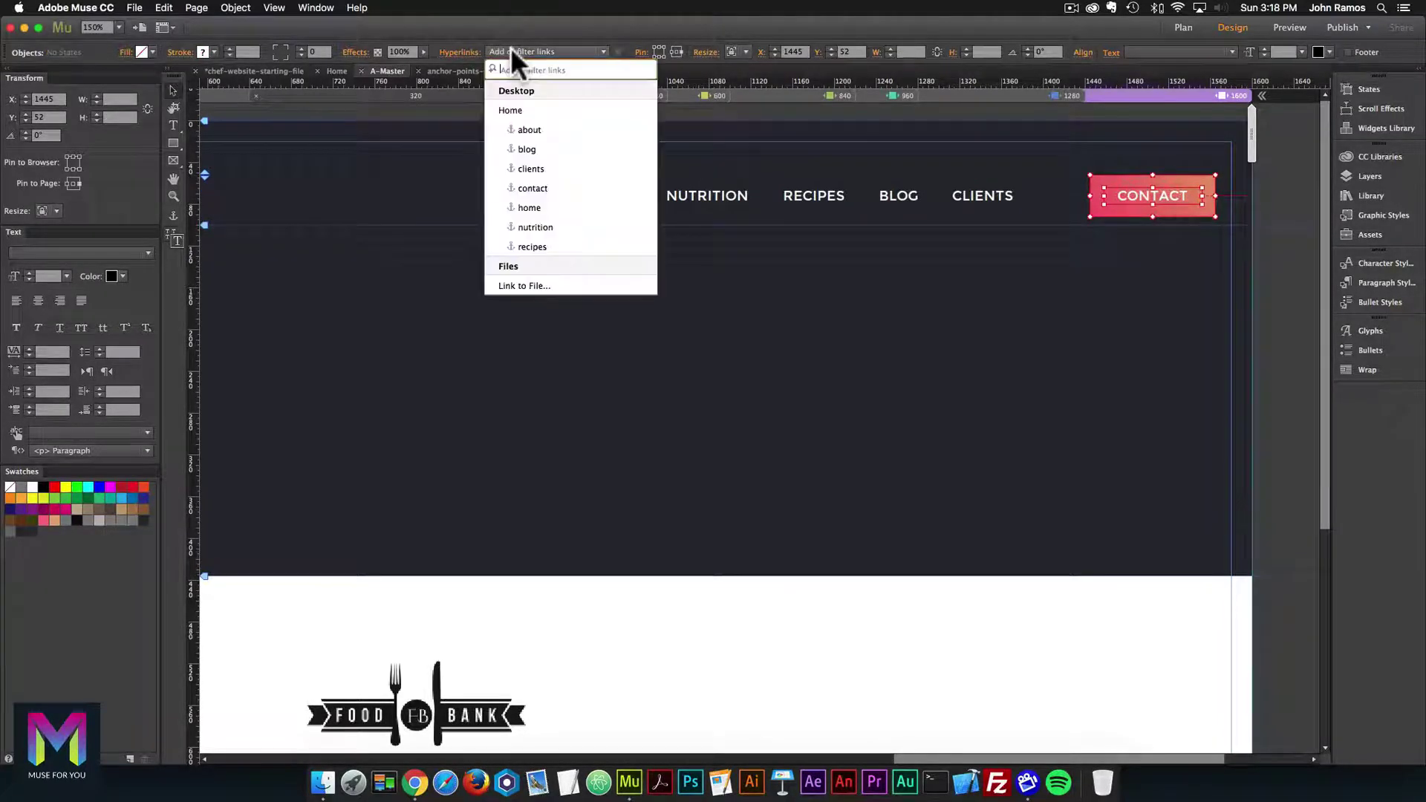
{"action": "left_click", "coordinate": [529, 188]}
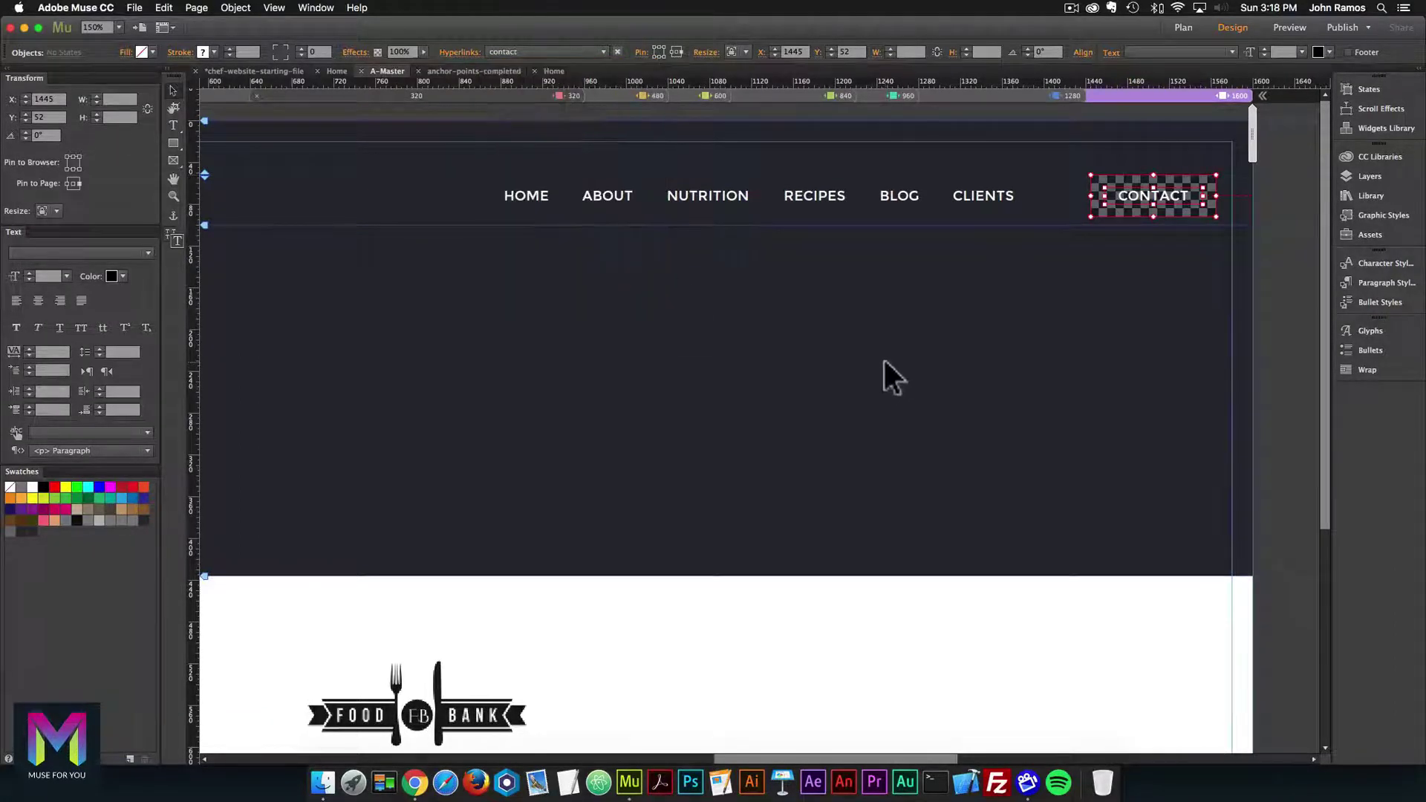
Check the header menu at the 1280 and 960 breakpoints, including the CLIENTS item's link.
{"action": "left_click", "coordinate": [884, 360]}
{"action": "left_click", "coordinate": [1022, 95]}
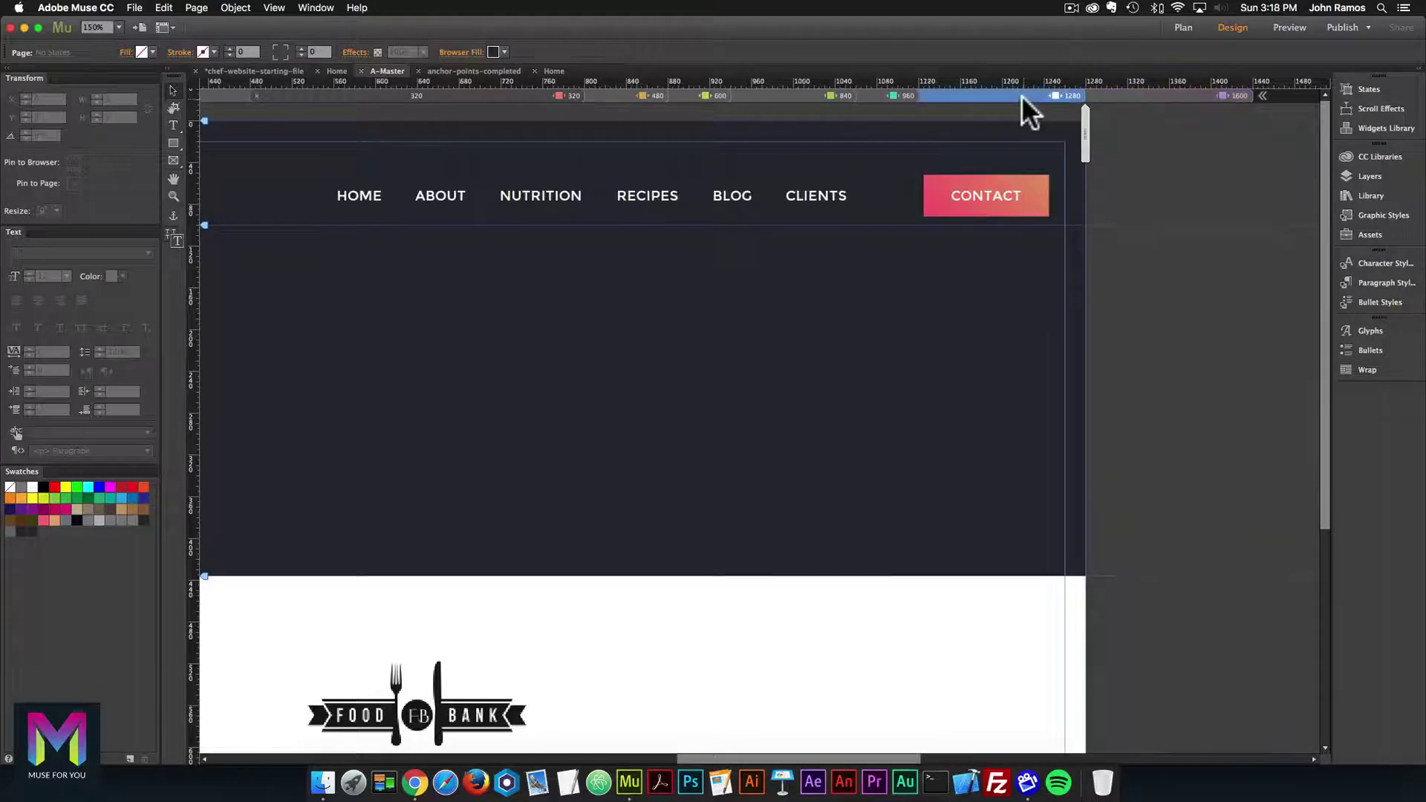
{"action": "left_click", "coordinate": [893, 96]}
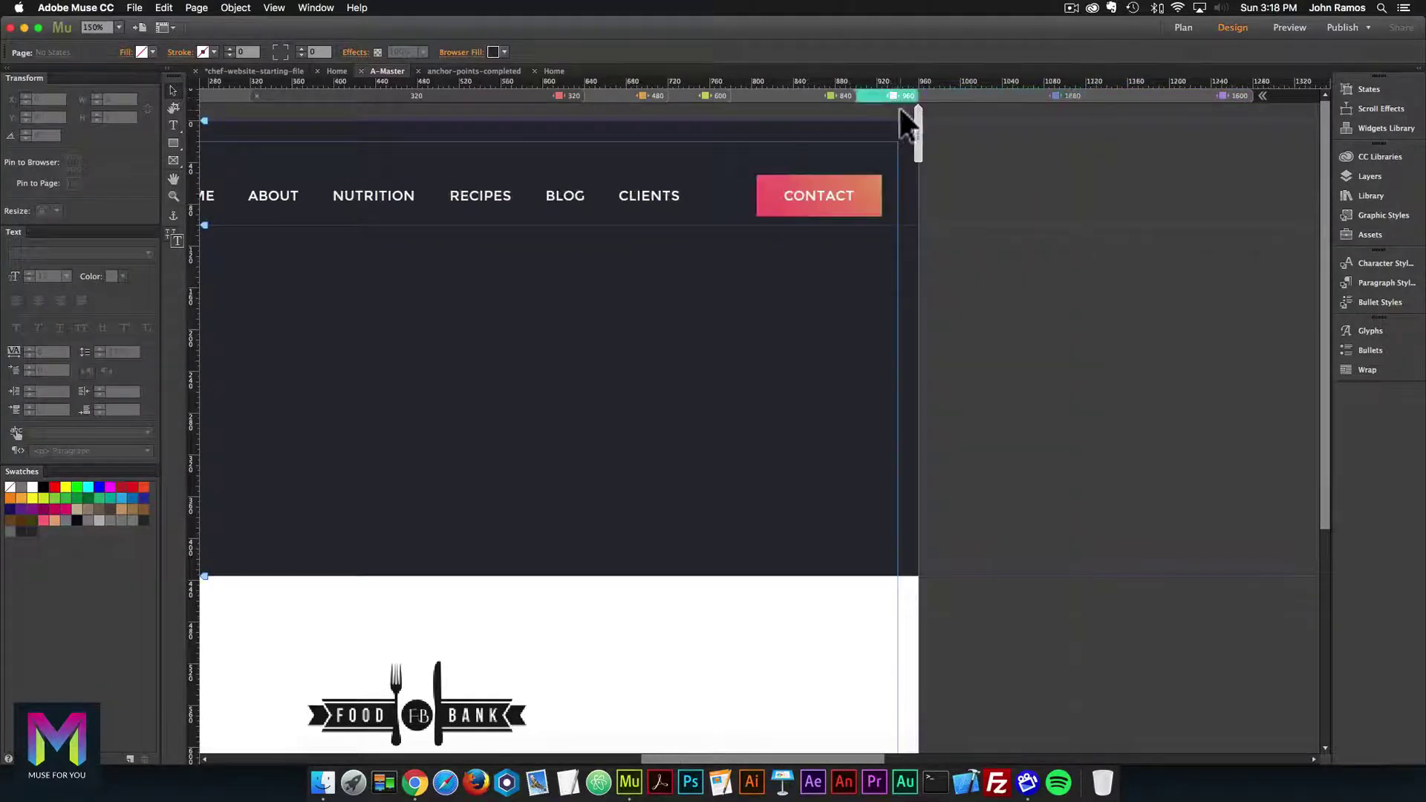
{"action": "left_click", "coordinate": [657, 202]}
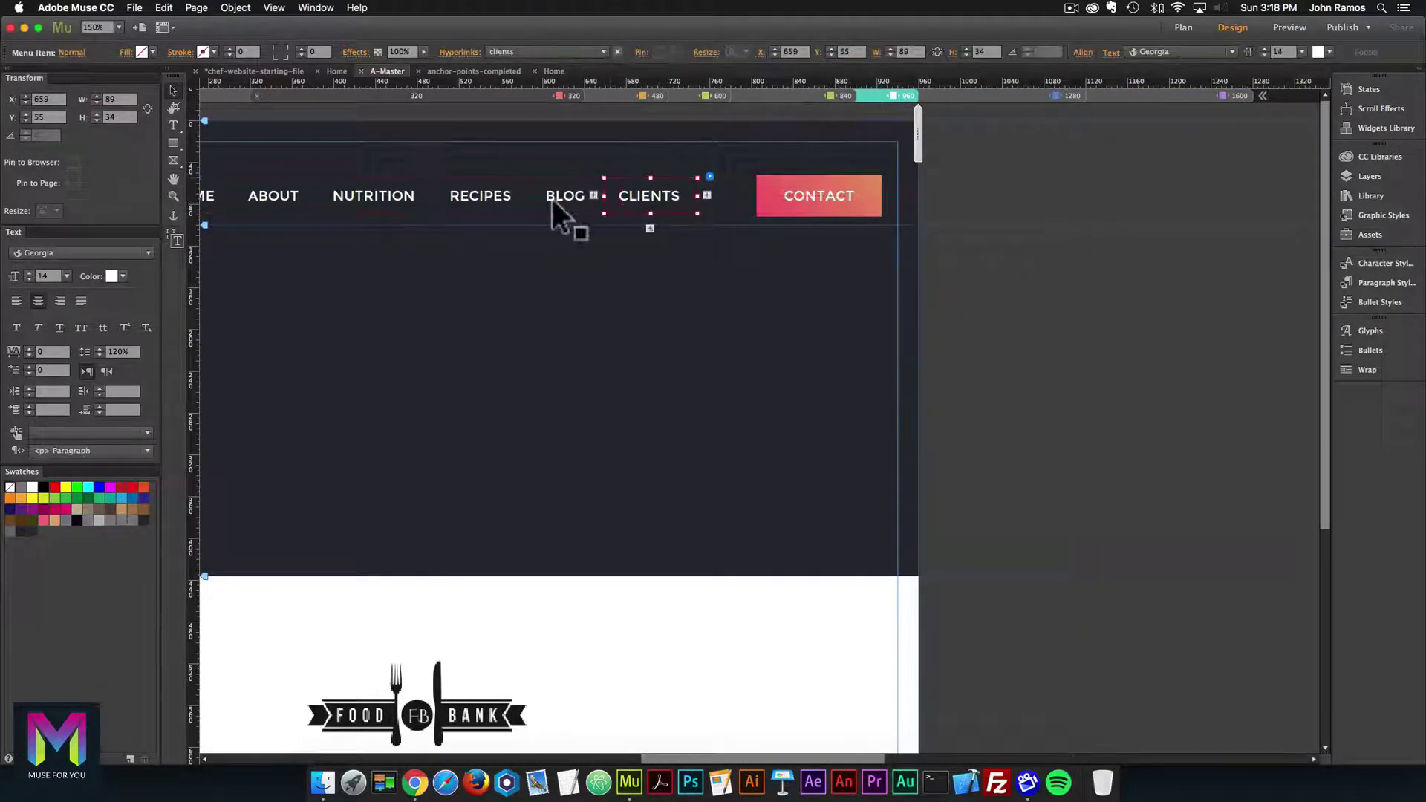
{"action": "left_click", "coordinate": [819, 111]}
Switch to the 840 breakpoint and expand the hamburger accordion to reveal its drop-down menu.
{"action": "left_click", "coordinate": [829, 96]}
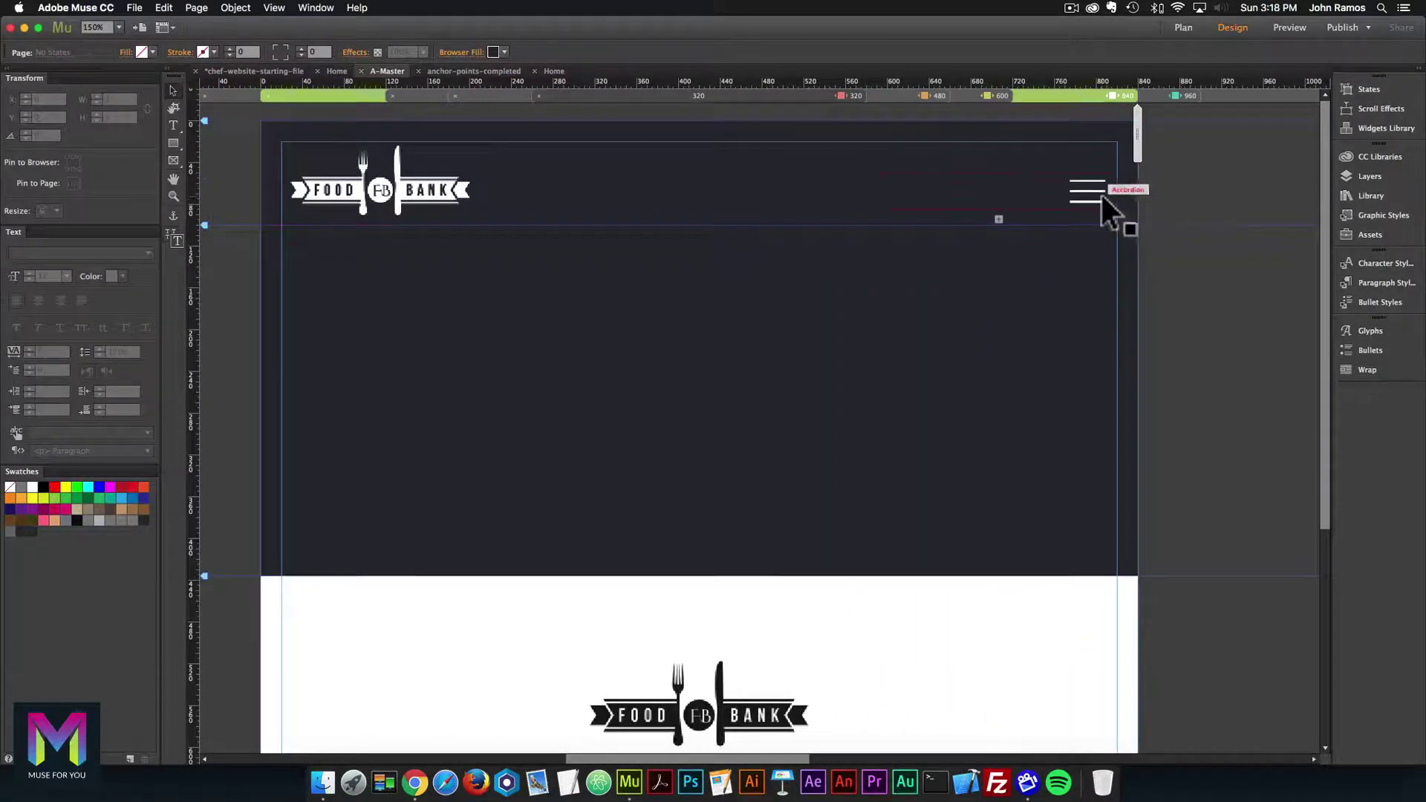
{"action": "left_click", "coordinate": [1103, 195]}
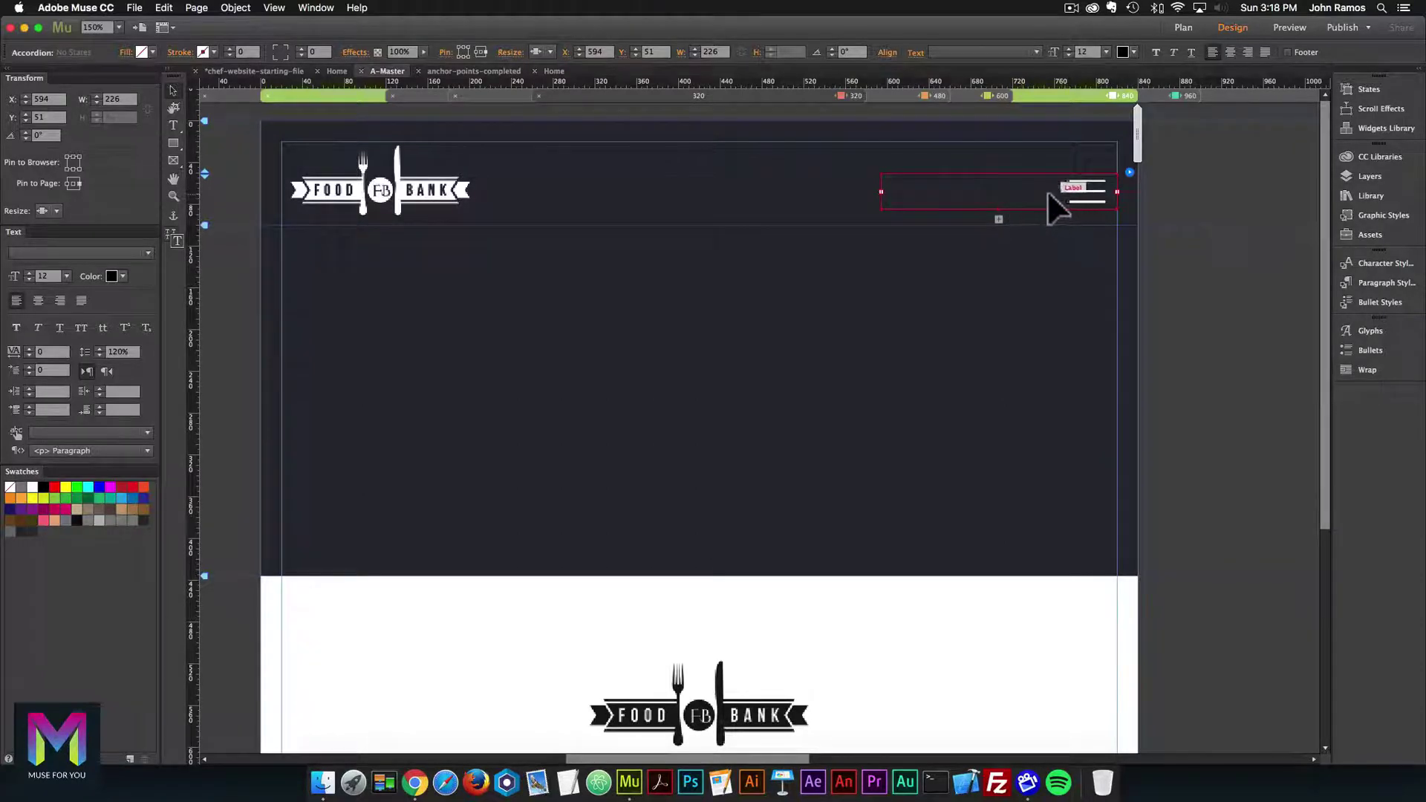
{"action": "left_click", "coordinate": [1019, 191]}
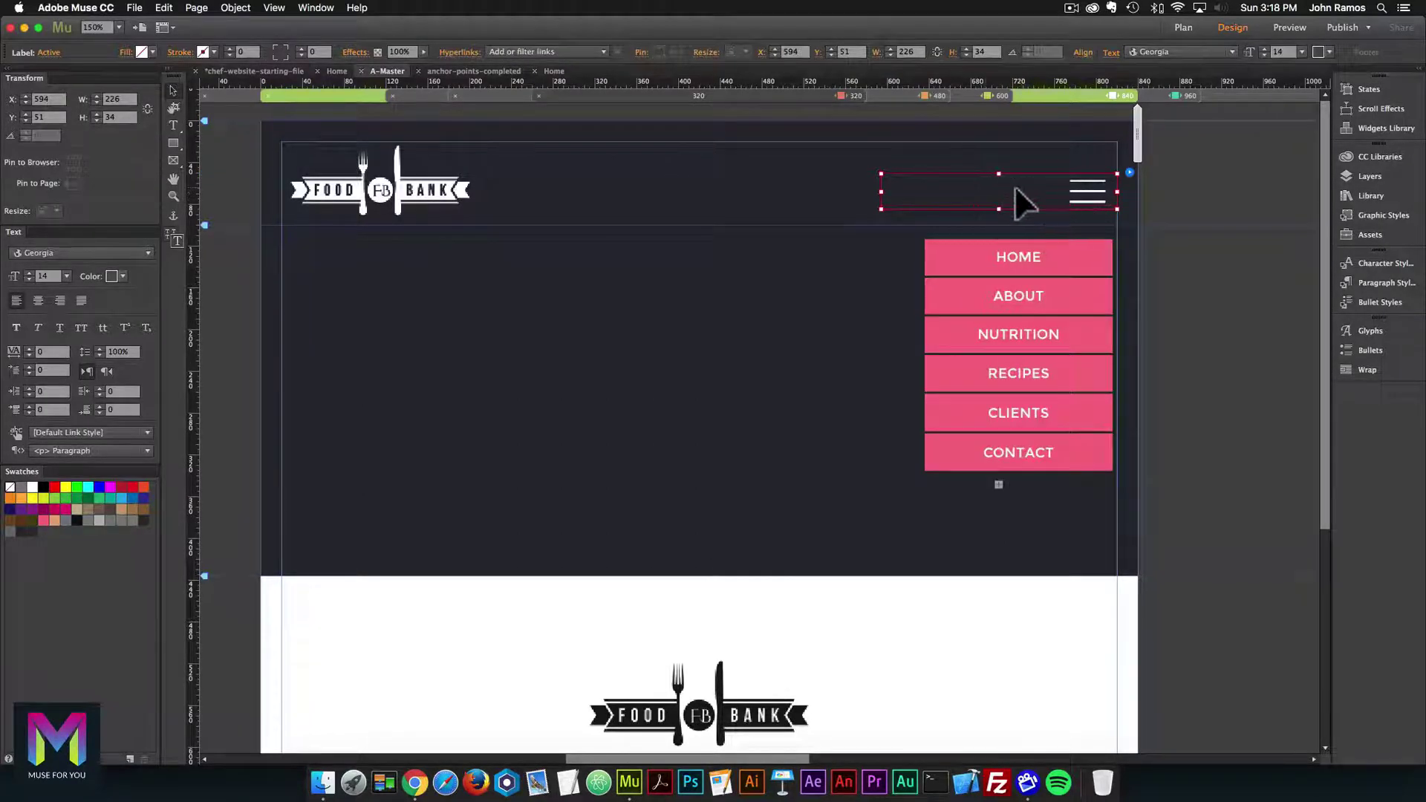
{"action": "left_click", "coordinate": [1044, 258]}
{"action": "key", "text": "Escape"}
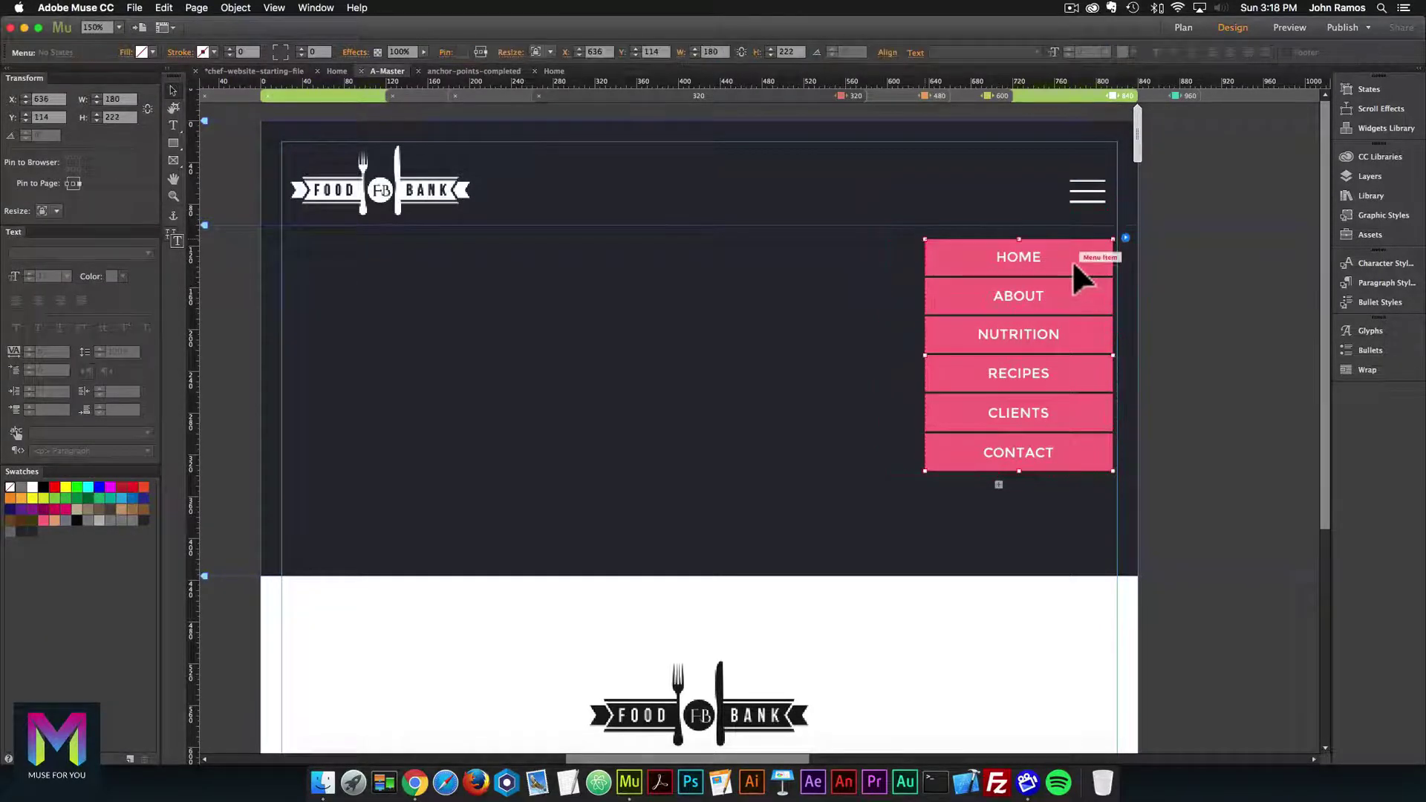
Link the drop-down menu's HOME and ABOUT items to the home and about anchors.
{"action": "left_click", "coordinate": [1090, 256]}
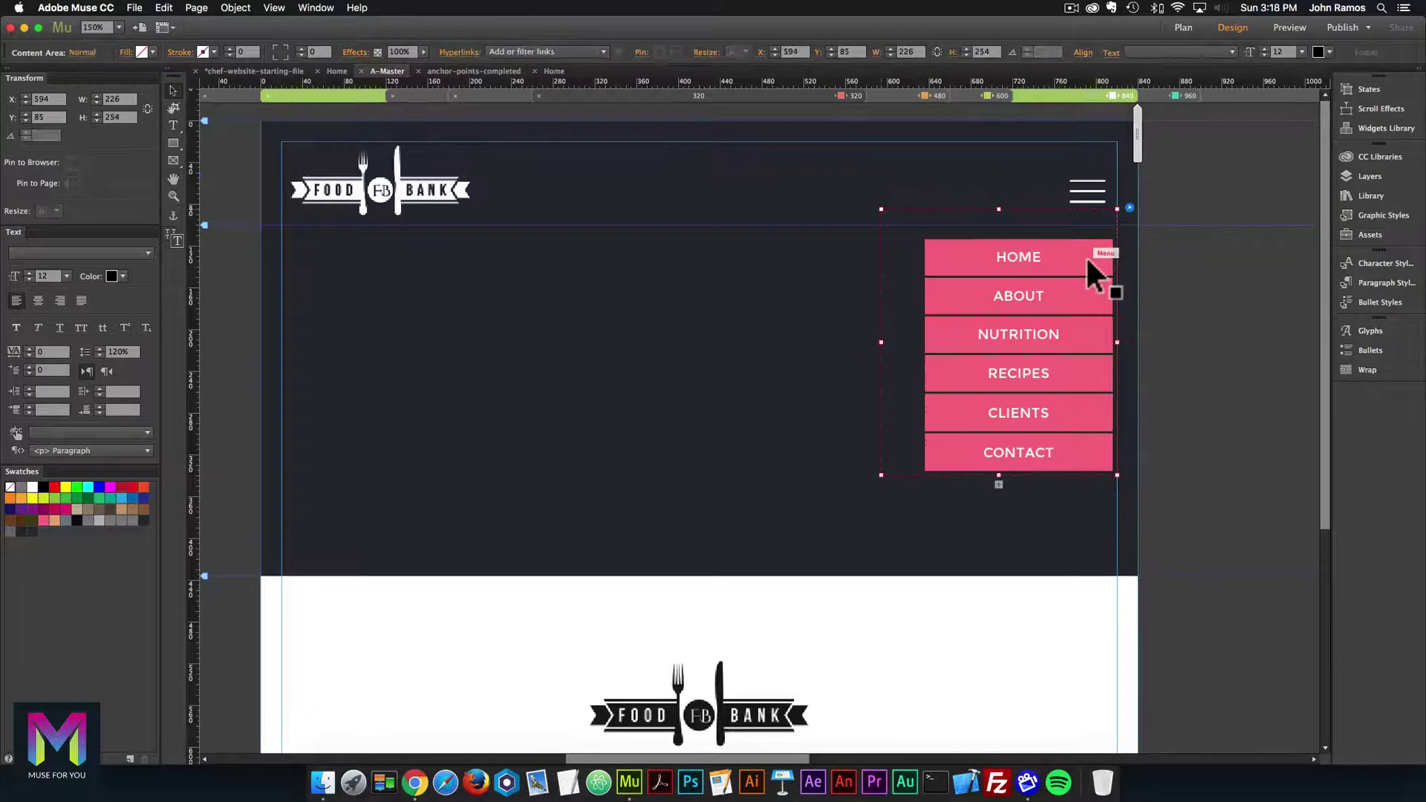
{"action": "left_click", "coordinate": [1079, 257]}
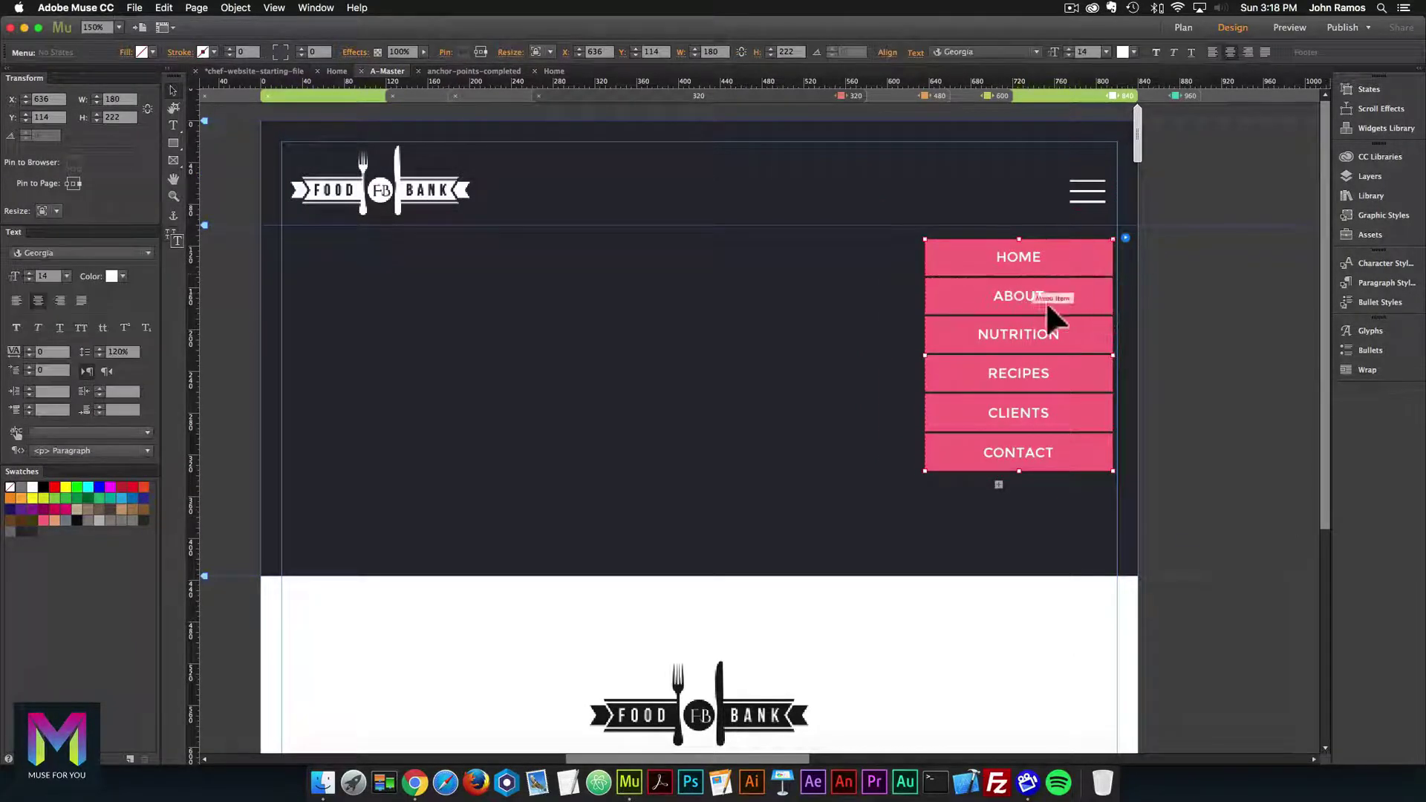
{"action": "left_click", "coordinate": [1068, 252]}
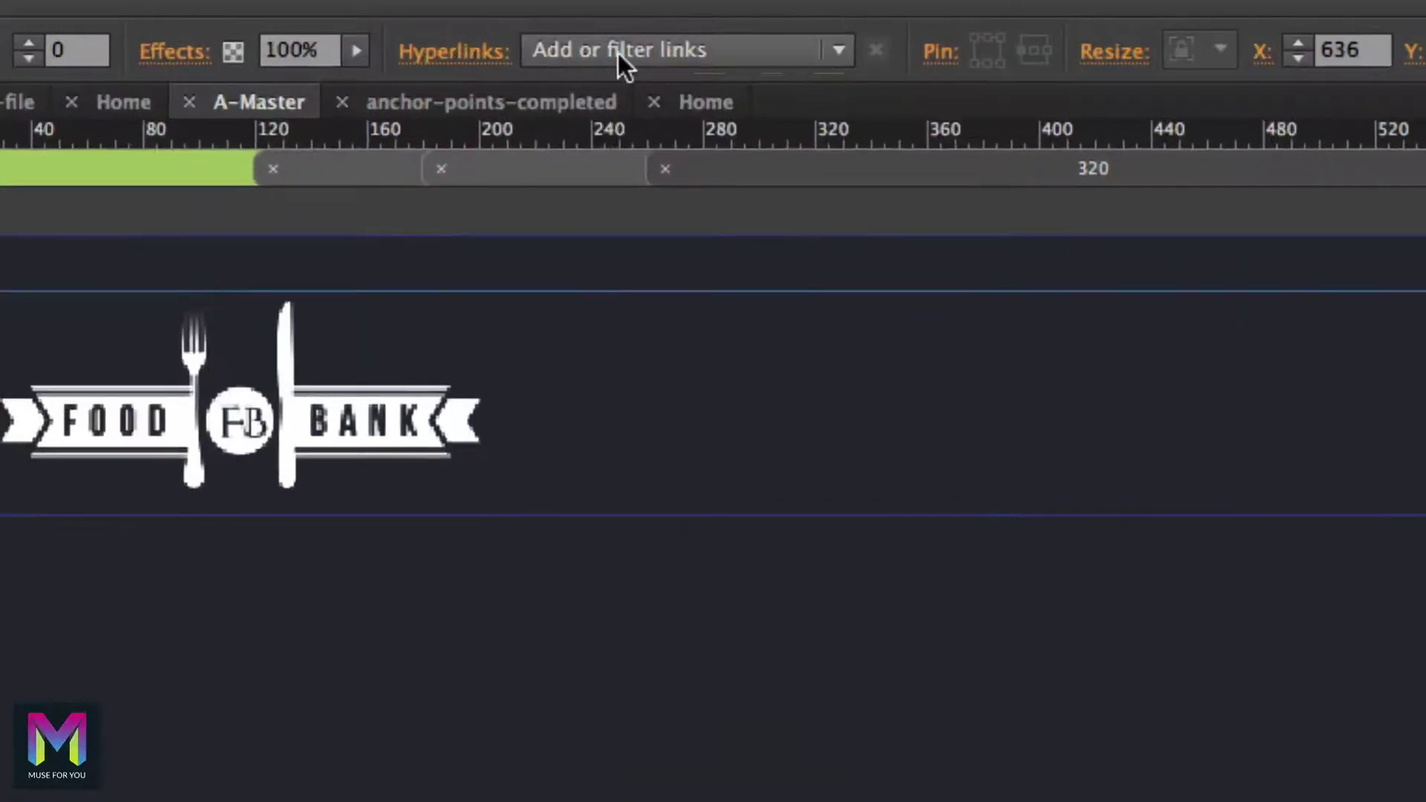
{"action": "left_click", "coordinate": [618, 52]}
{"action": "left_click", "coordinate": [635, 467]}
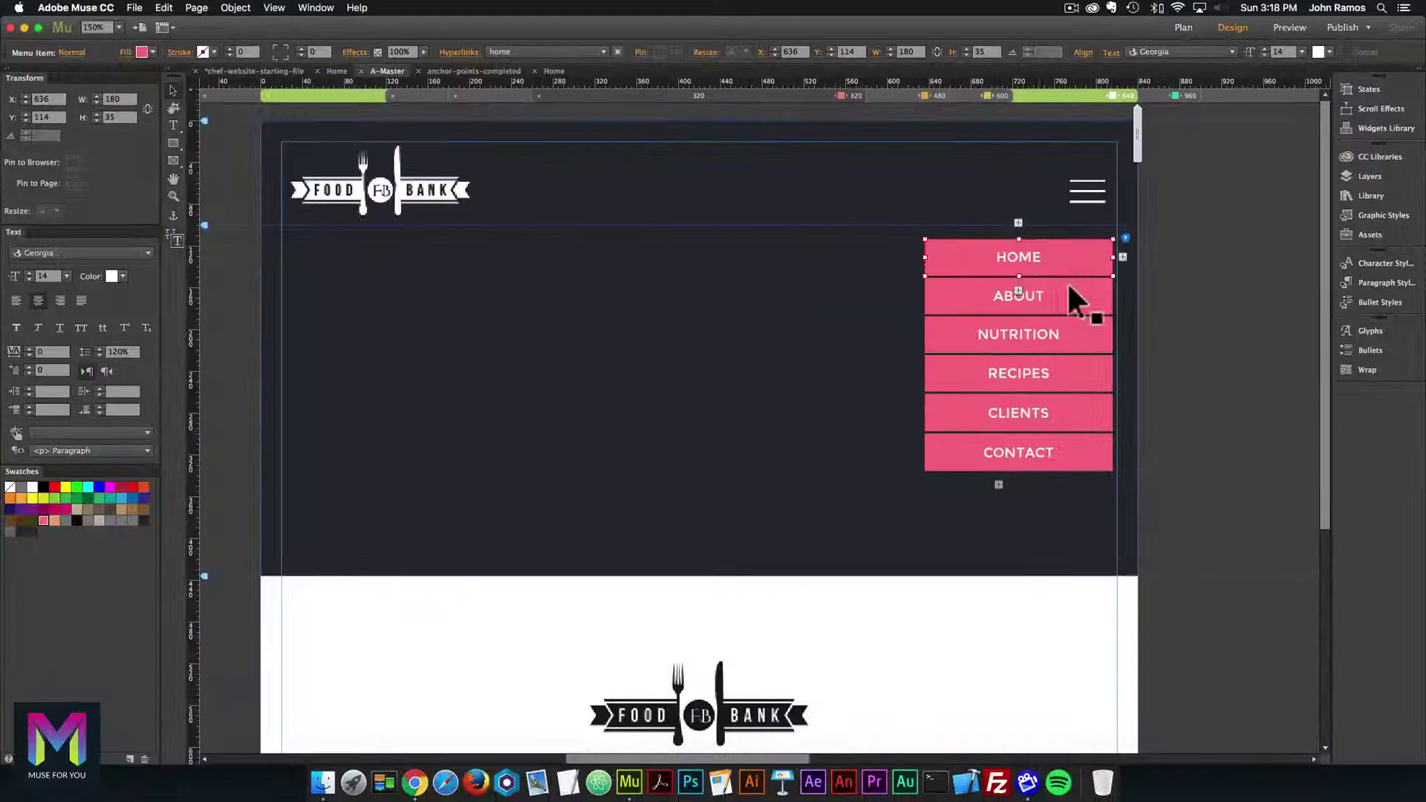
{"action": "left_click", "coordinate": [1043, 295]}
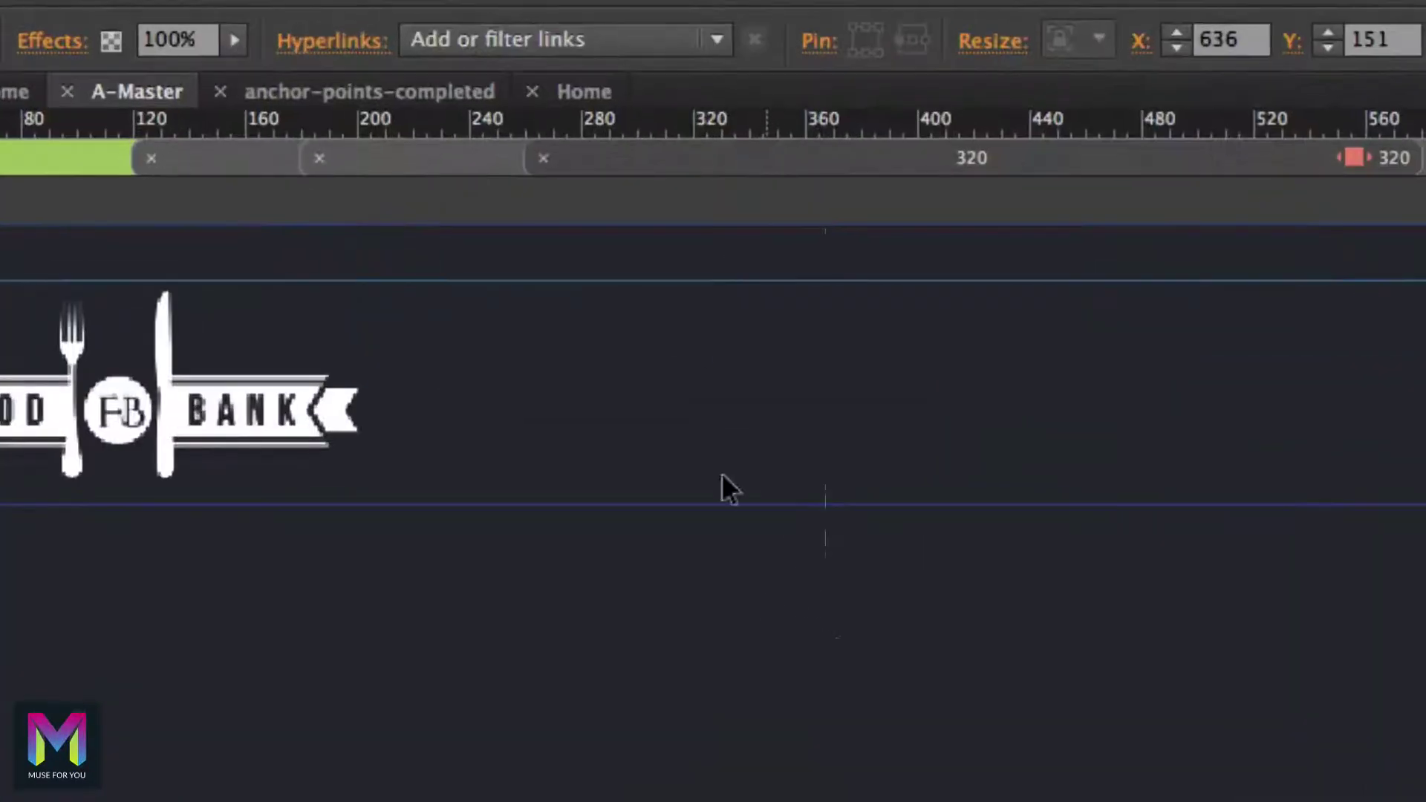
{"action": "left_click", "coordinate": [532, 41]}
{"action": "left_click", "coordinate": [526, 252]}
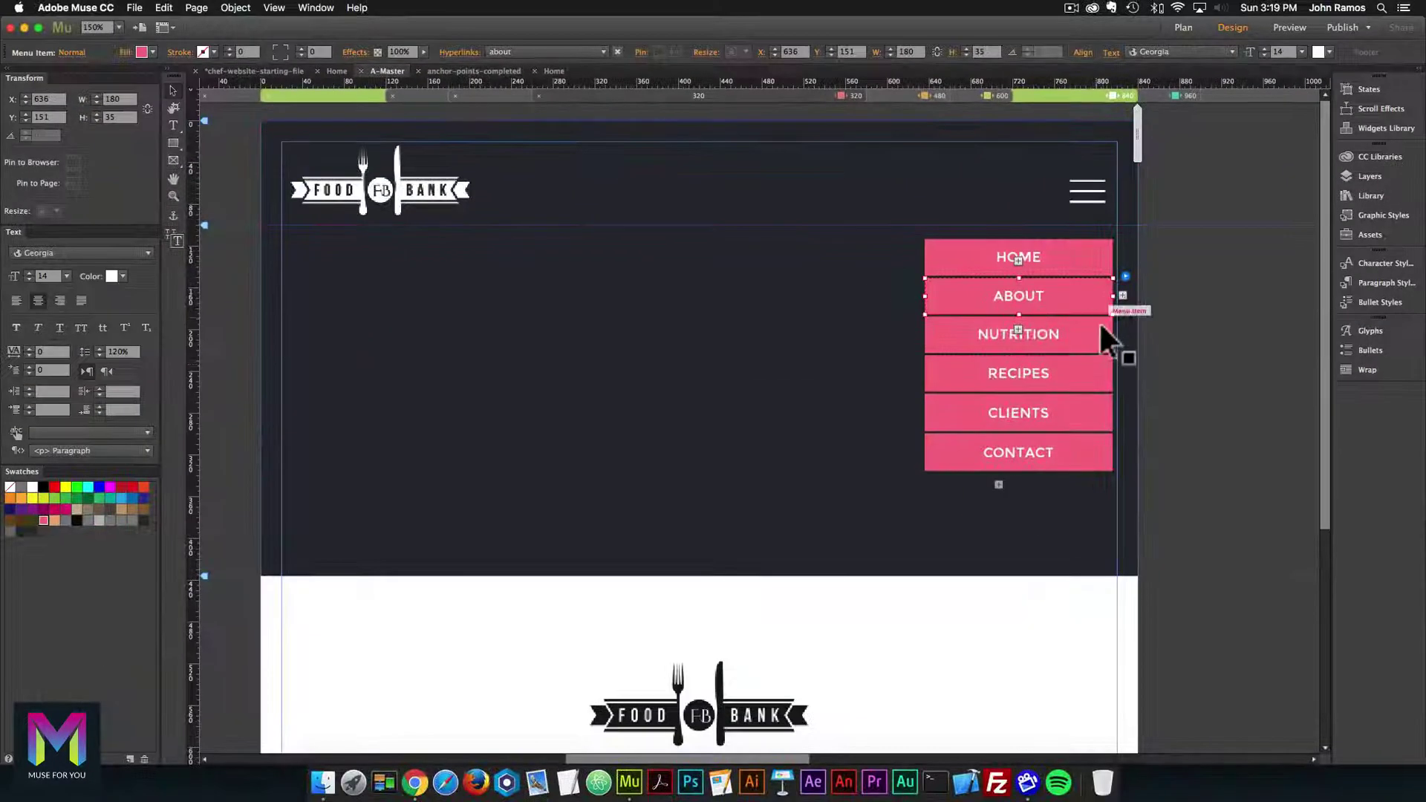
Link the drop-down menu's NUTRITION and RECIPES items to the nutrition and recipes anchors.
{"action": "left_click", "coordinate": [1076, 334]}
{"action": "left_click", "coordinate": [538, 55]}
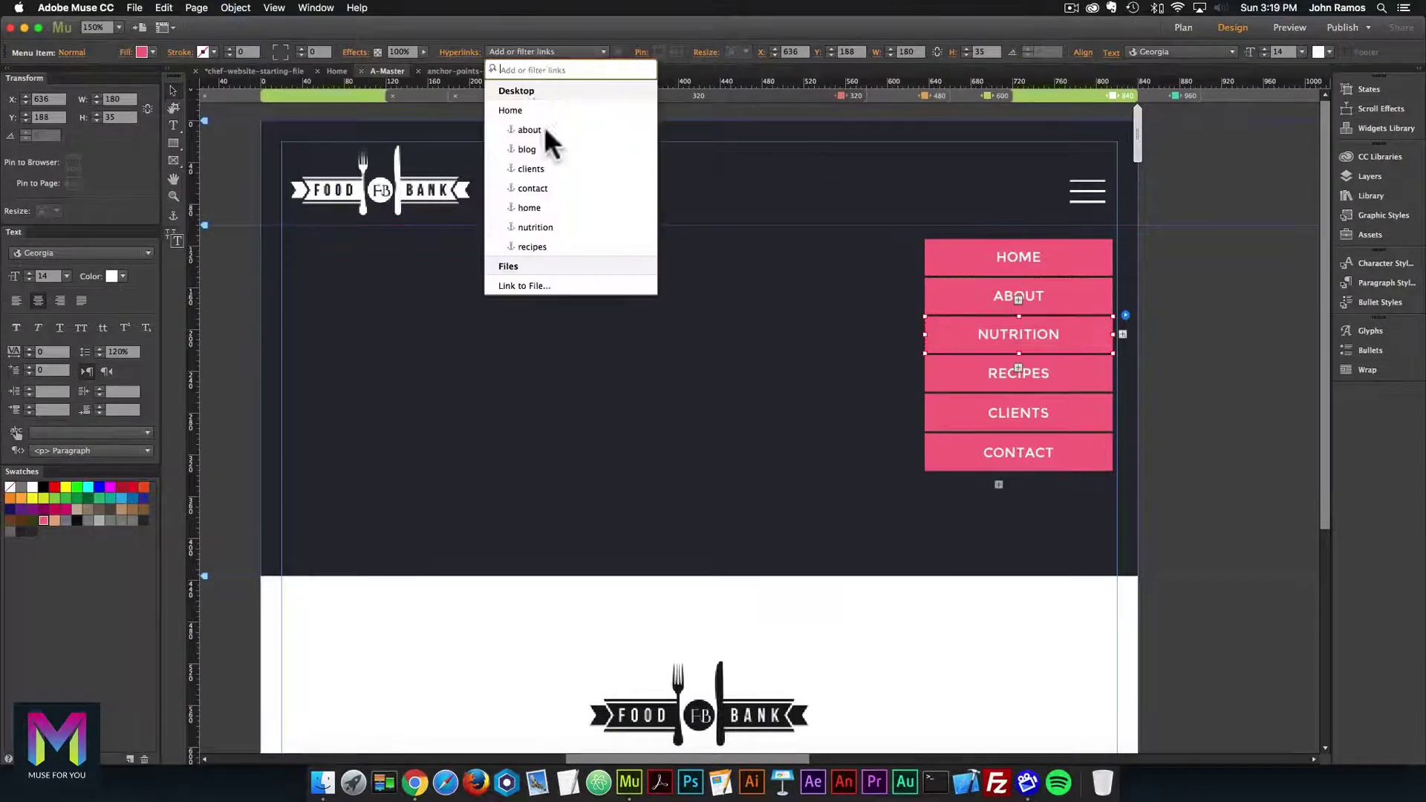
{"action": "left_click", "coordinate": [541, 223]}
{"action": "left_click", "coordinate": [1081, 373]}
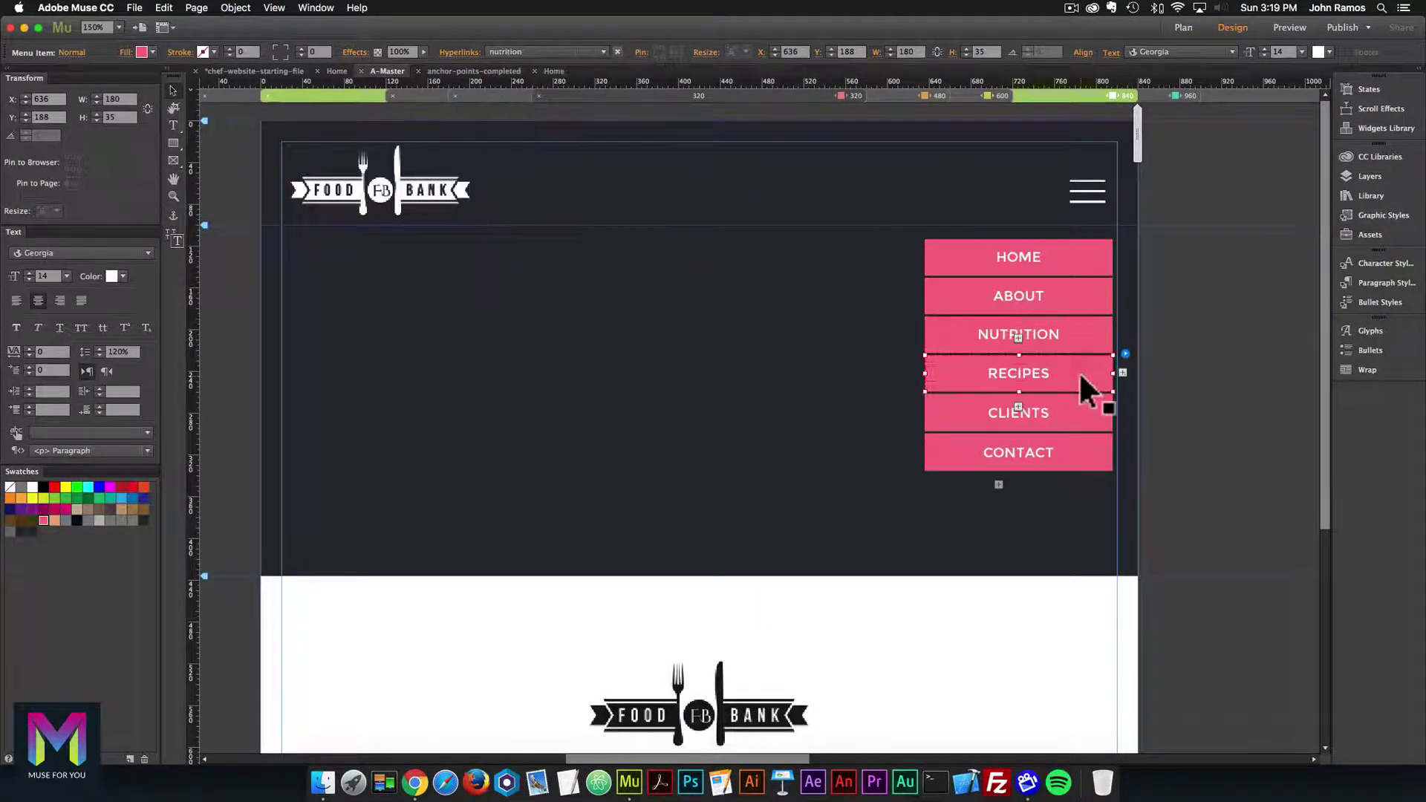
{"action": "left_click", "coordinate": [529, 51]}
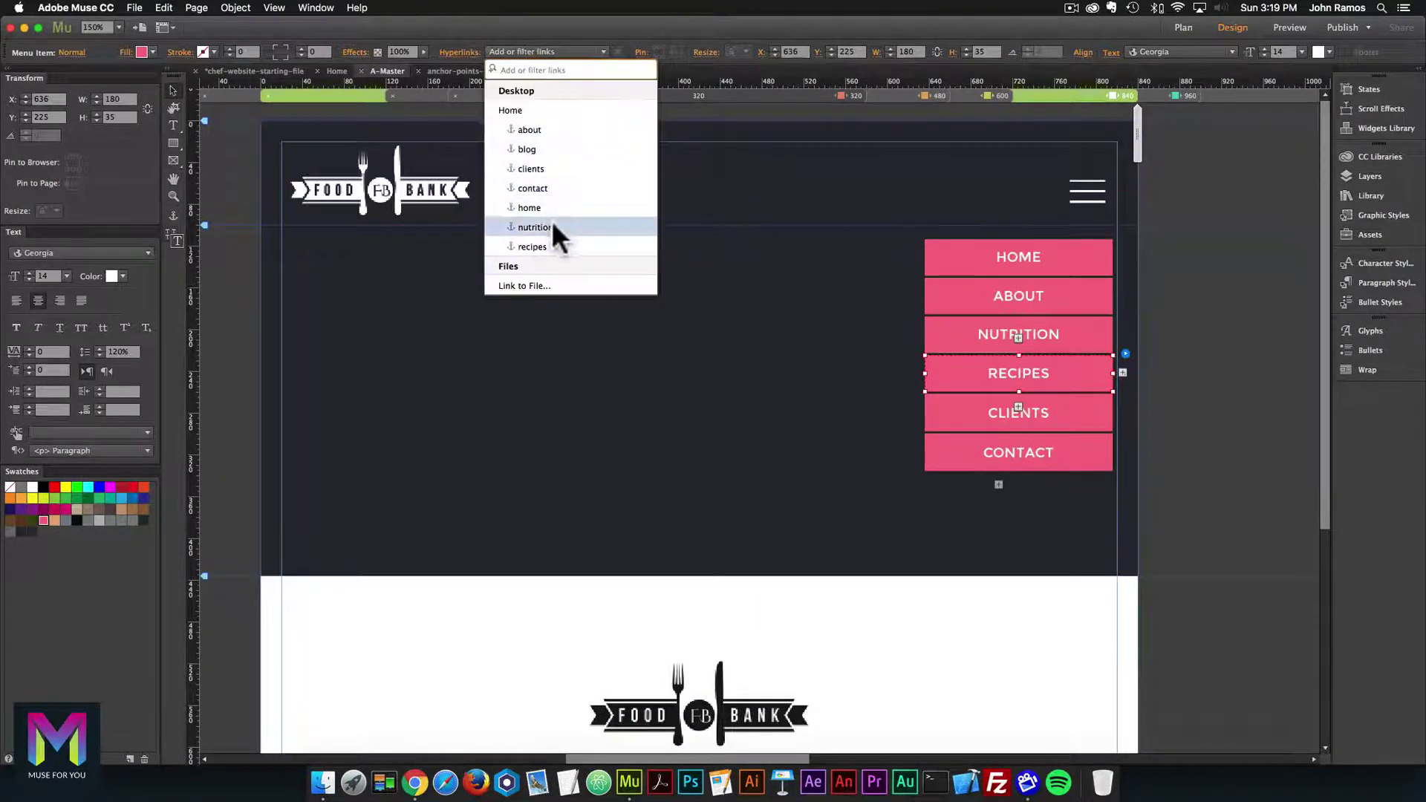
{"action": "left_click", "coordinate": [540, 247]}
Link the drop-down menu's CLIENTS and CONTACT items to the clients and contact anchors.
{"action": "left_click", "coordinate": [1083, 423]}
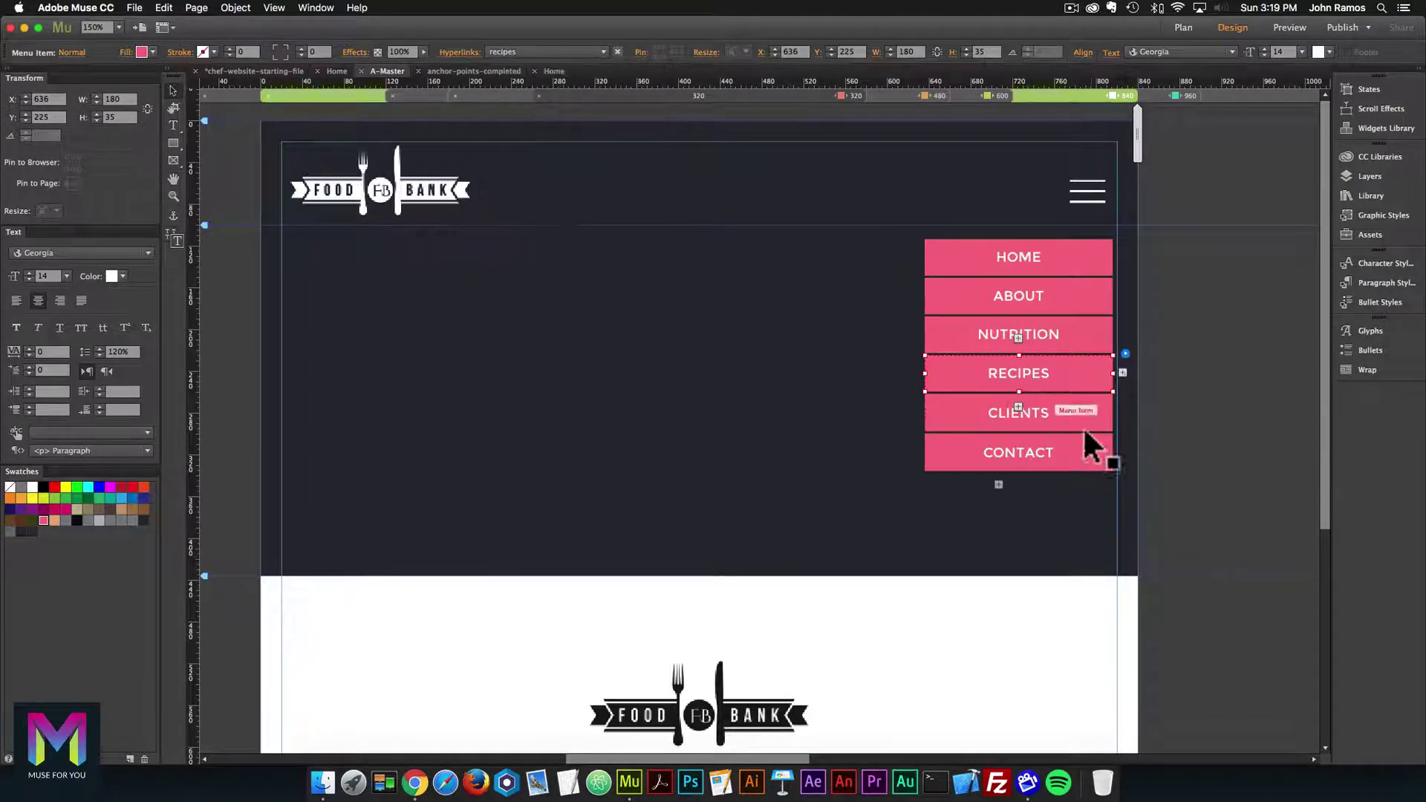
{"action": "left_click", "coordinate": [529, 46]}
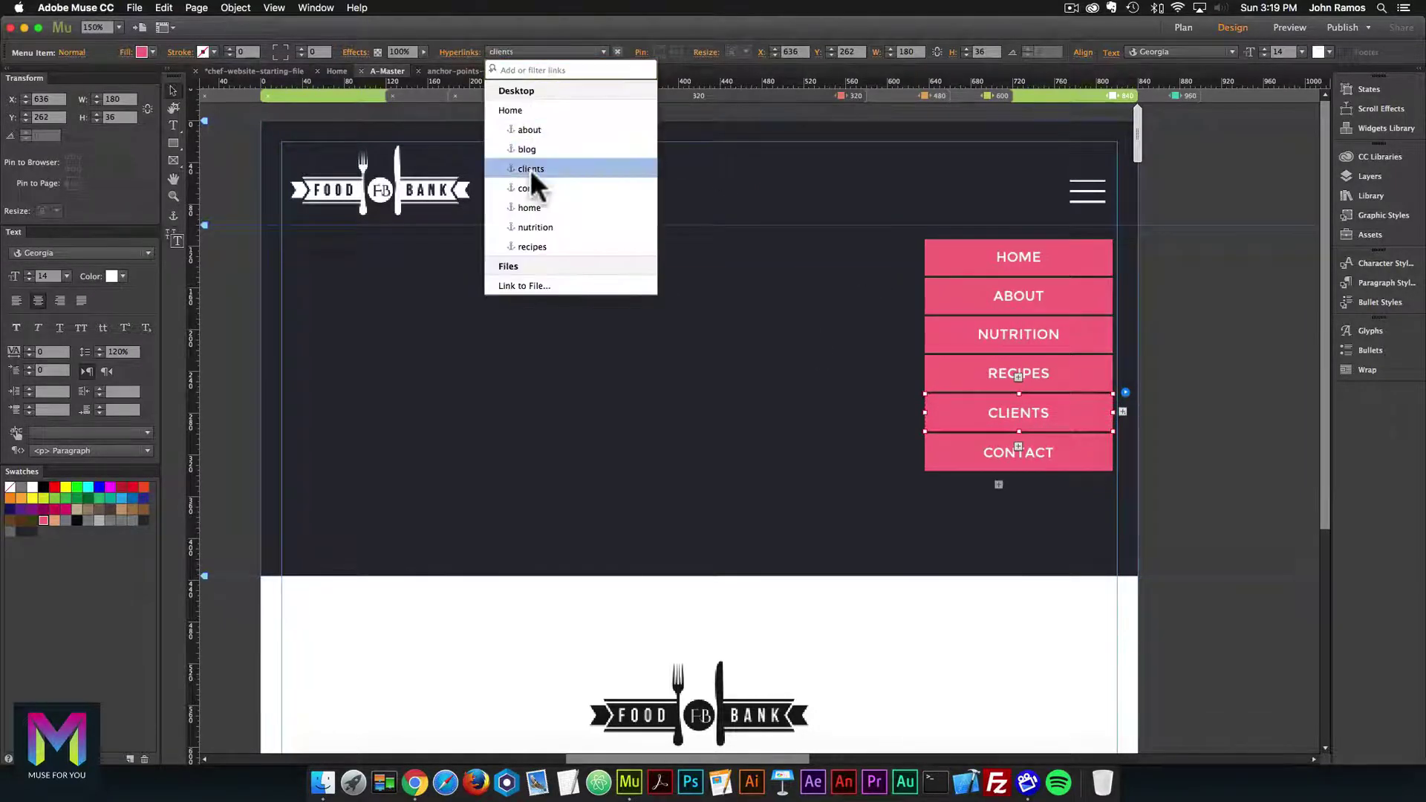
{"action": "left_click", "coordinate": [529, 168]}
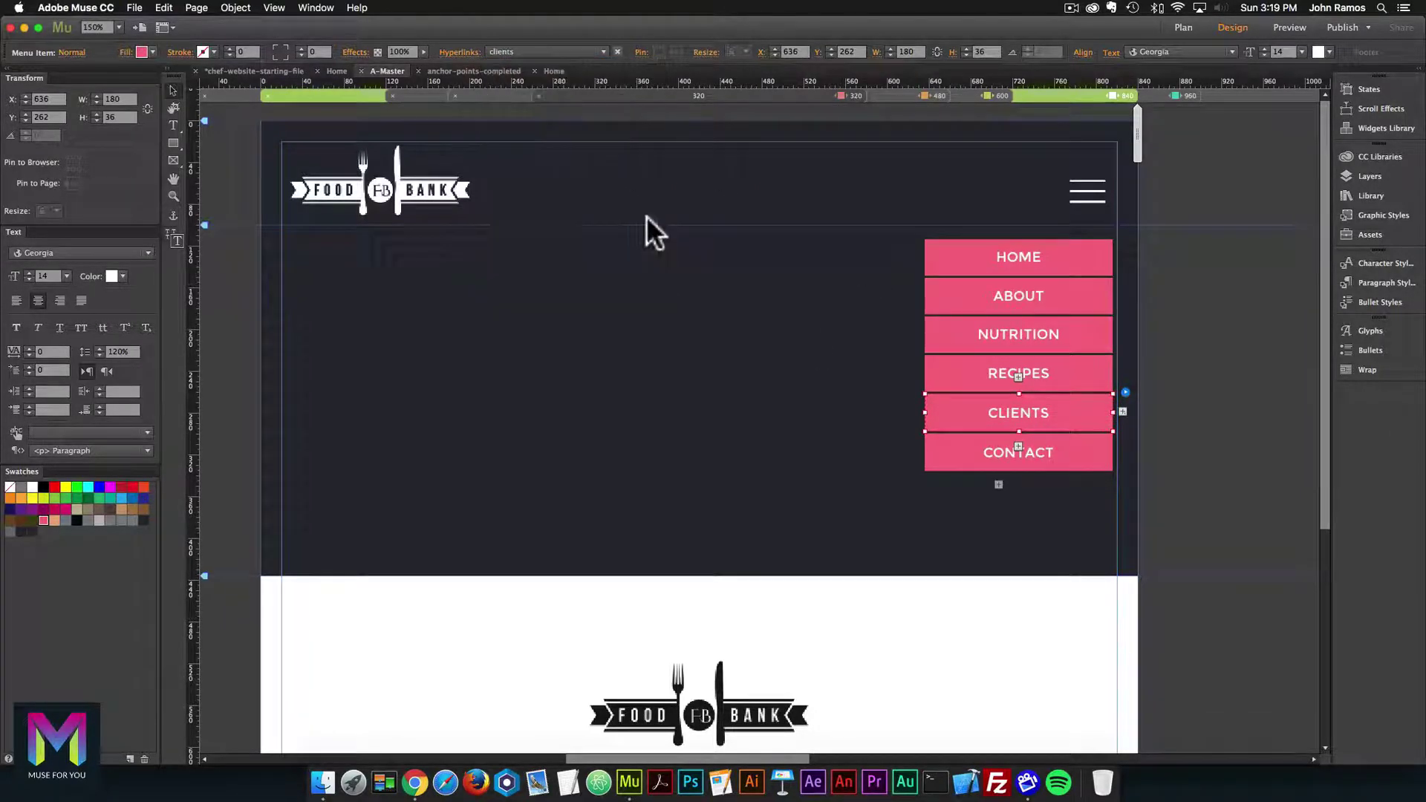
{"action": "left_click", "coordinate": [511, 47]}
{"action": "left_click", "coordinate": [520, 185]}
Compare with the 960 breakpoint's menu and add a menu item directly below RECIPES in the 840 drop-down menu.
{"action": "left_click", "coordinate": [1183, 92]}
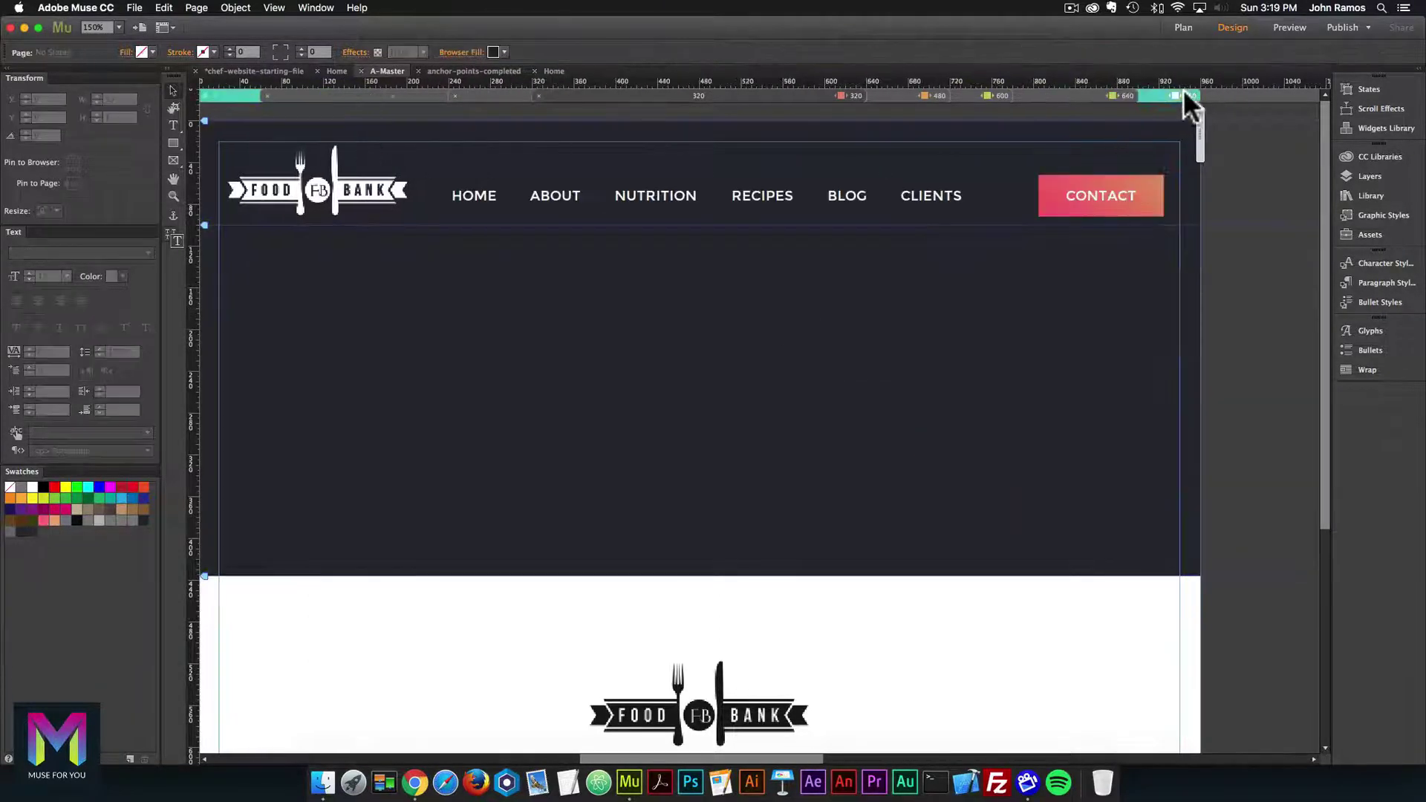
{"action": "left_click", "coordinate": [1096, 93]}
{"action": "left_click", "coordinate": [1029, 376]}
{"action": "left_click", "coordinate": [1029, 375]}
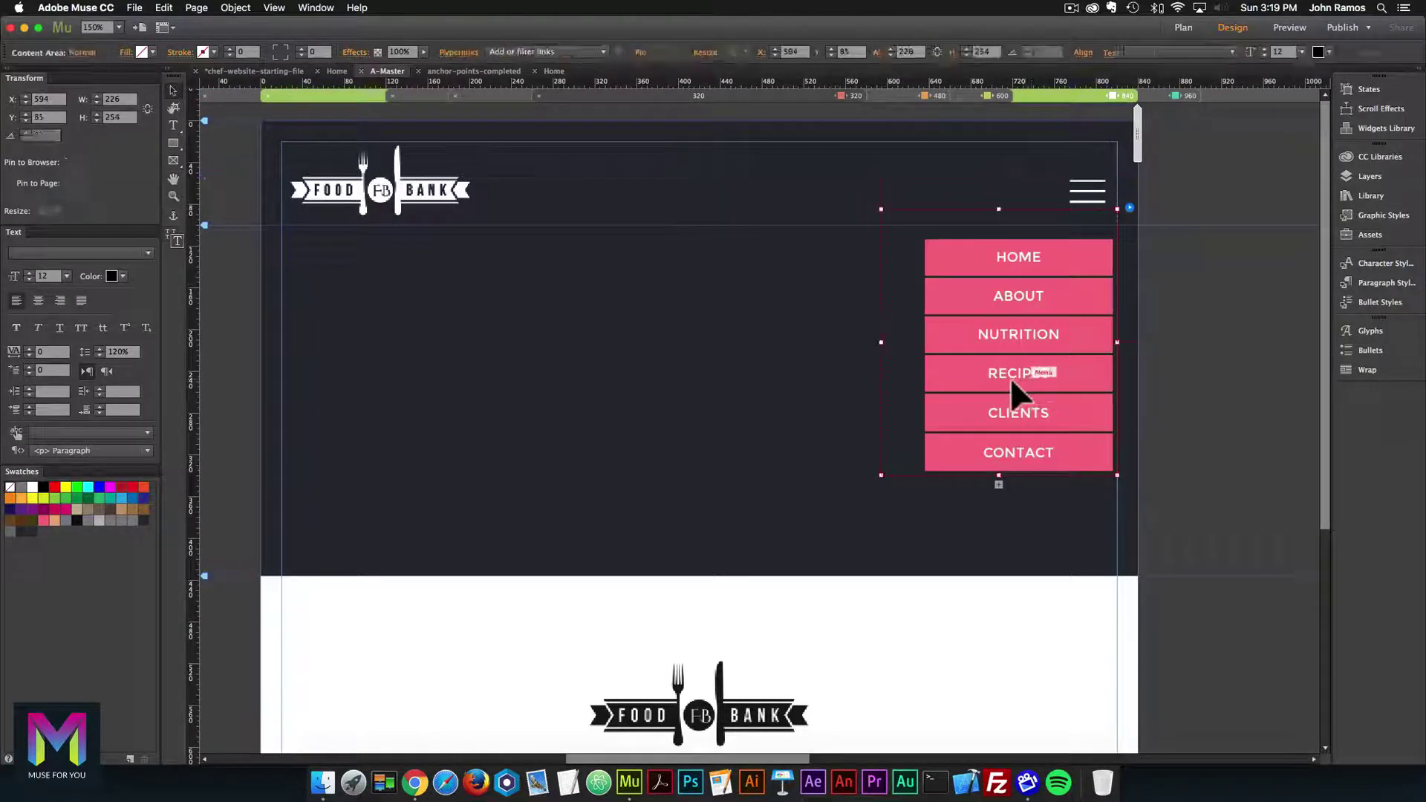
{"action": "left_click", "coordinate": [1050, 374]}
{"action": "left_click", "coordinate": [1044, 375]}
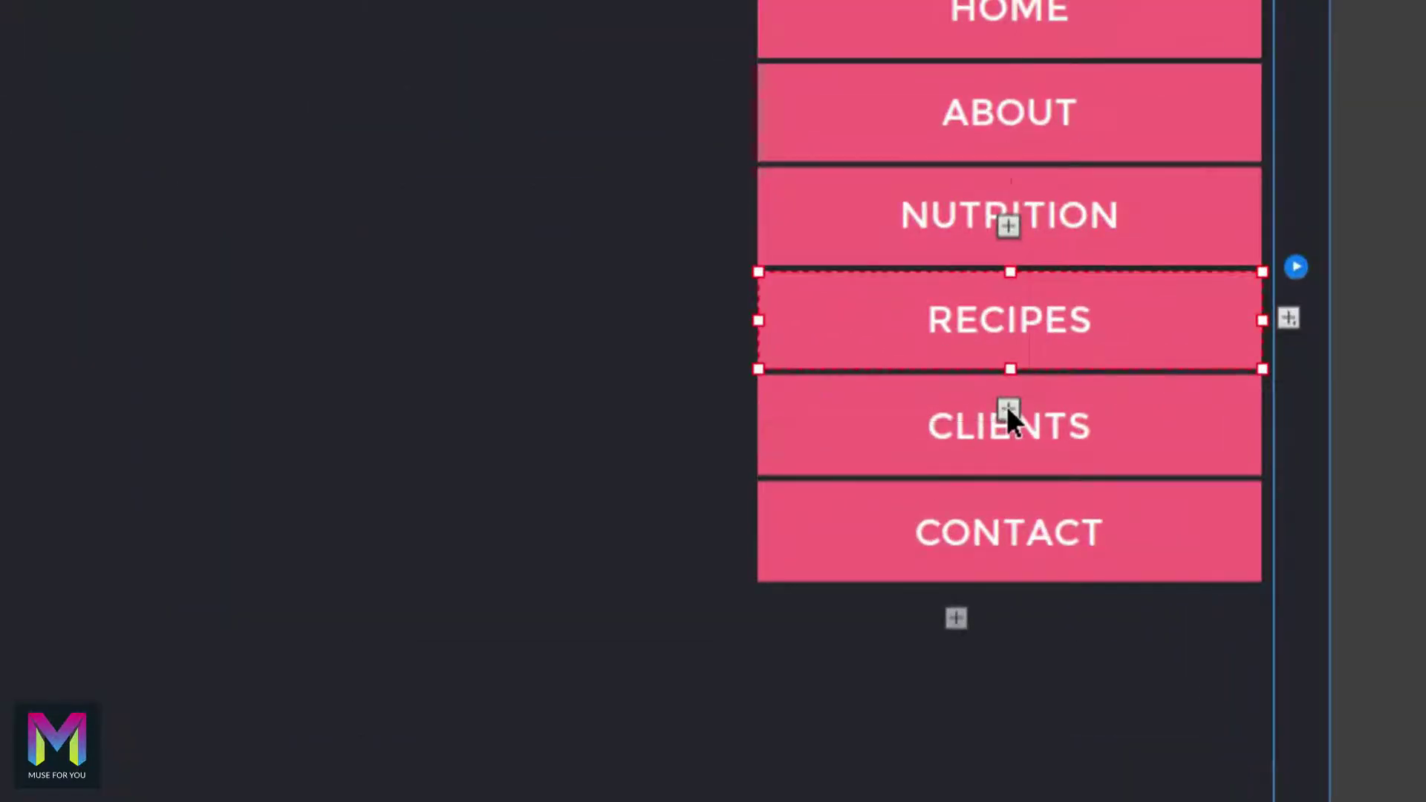
{"action": "left_click", "coordinate": [1008, 409]}
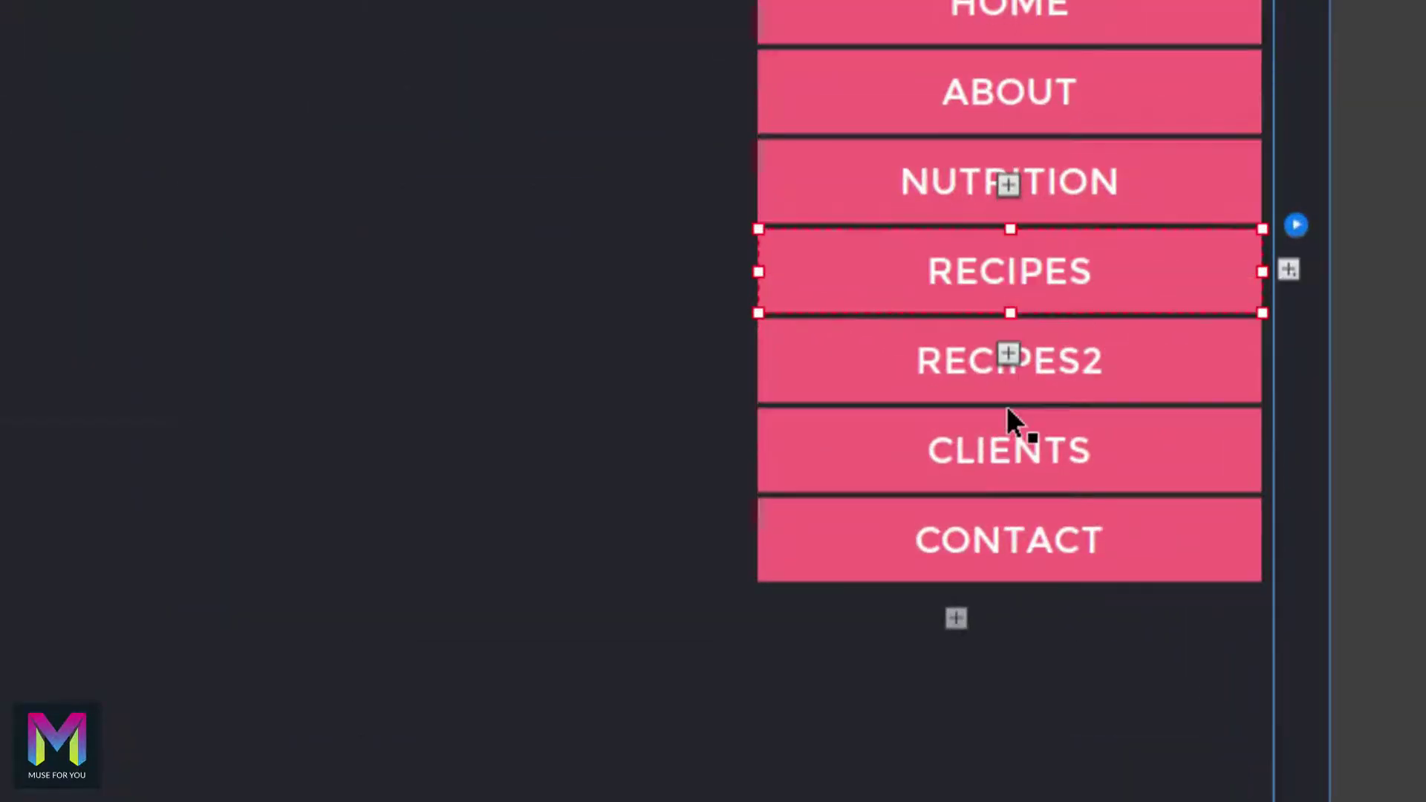
Rename the menu item between RECIPES and CLIENTS as BLOG.
{"action": "left_click", "coordinate": [1060, 357]}
{"action": "left_click", "coordinate": [1064, 357]}
{"action": "left_click", "coordinate": [1115, 364]}
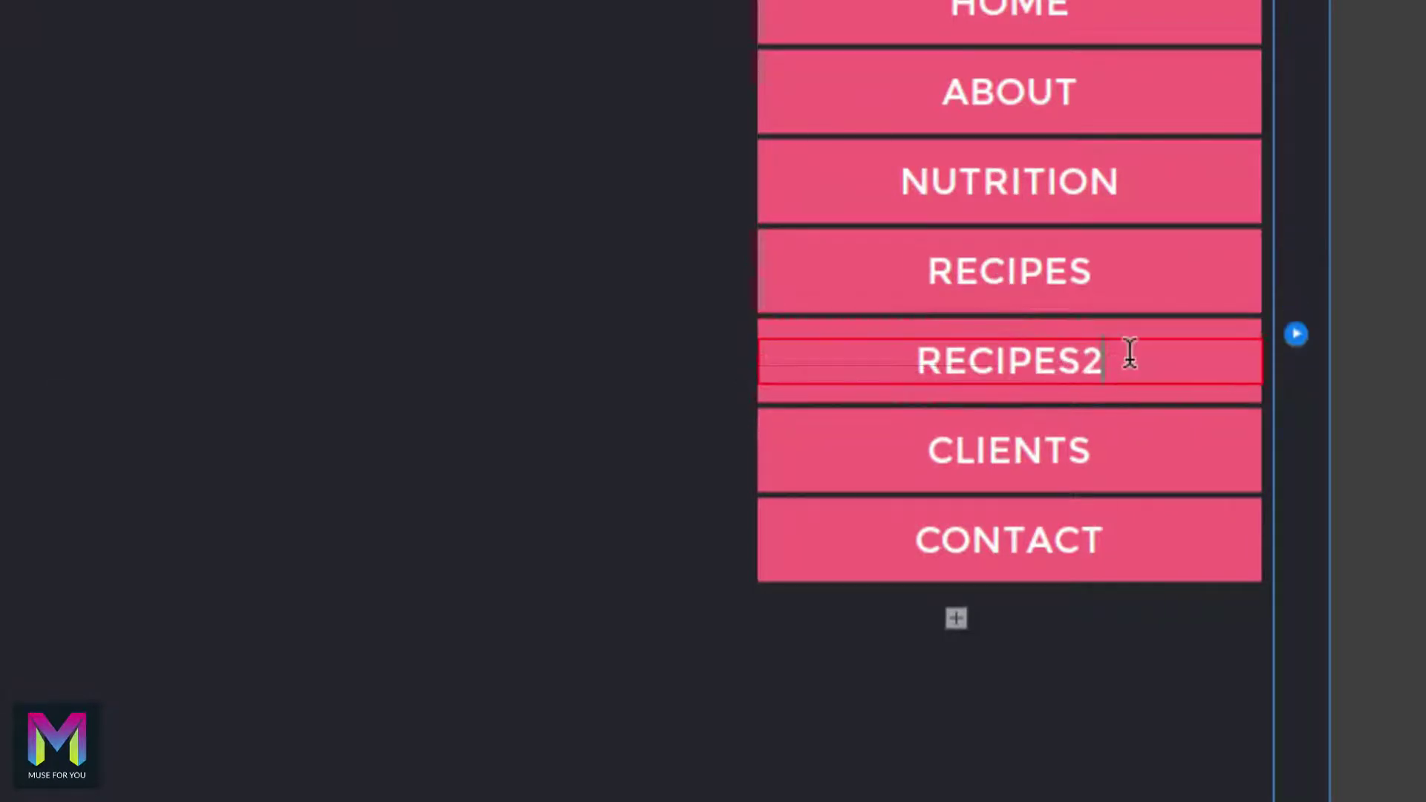
{"action": "key", "text": "ctrl+a"}
{"action": "type", "text": "BLOG"}
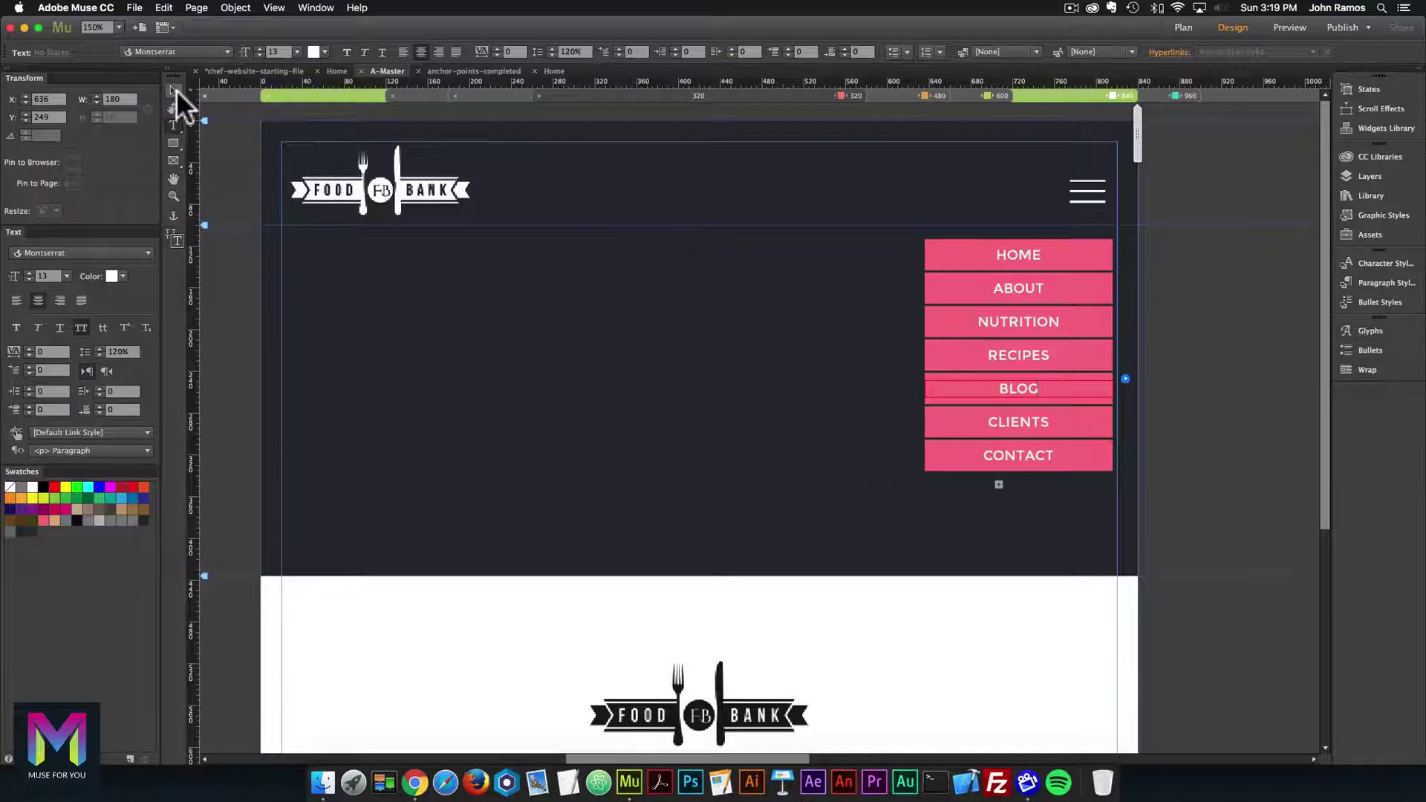
{"action": "left_click", "coordinate": [176, 90]}
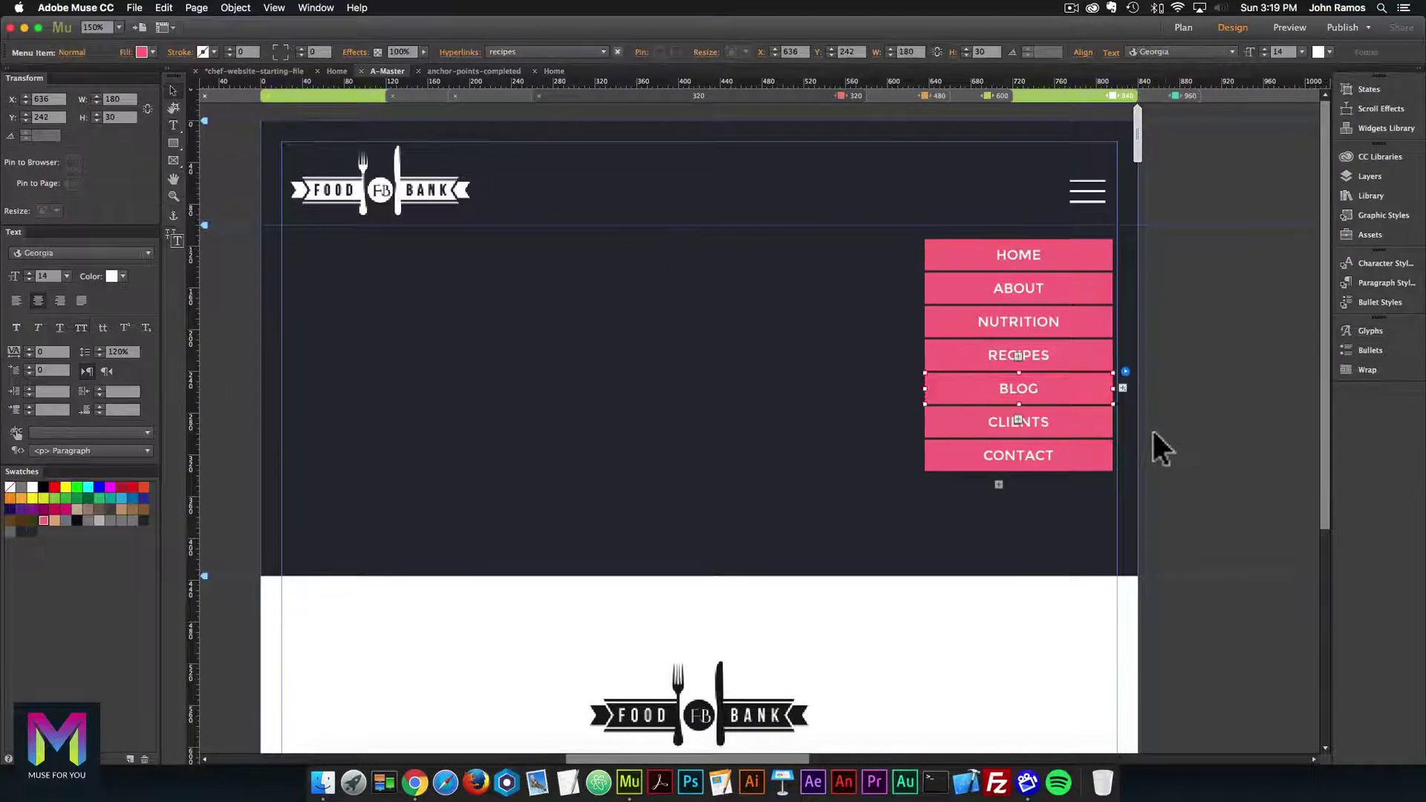
Make the drop-down menu slightly taller by extending its lower edge.
{"action": "left_click", "coordinate": [1202, 443]}
{"action": "left_click", "coordinate": [1086, 416]}
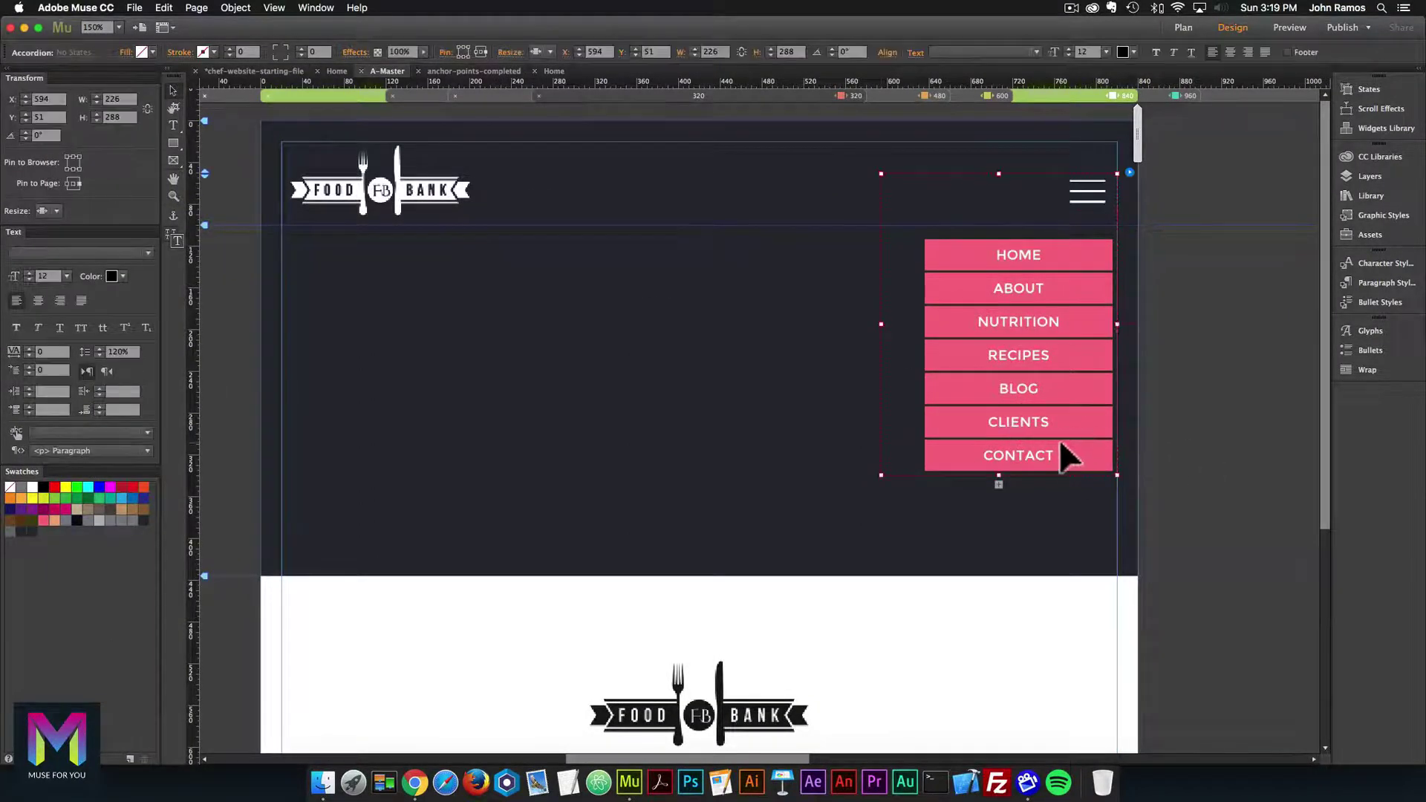
{"action": "left_click", "coordinate": [1055, 458]}
{"action": "left_click_drag", "start_coordinate": [1018, 471], "coordinate": [1019, 484]}
{"action": "left_click", "coordinate": [1166, 501]}
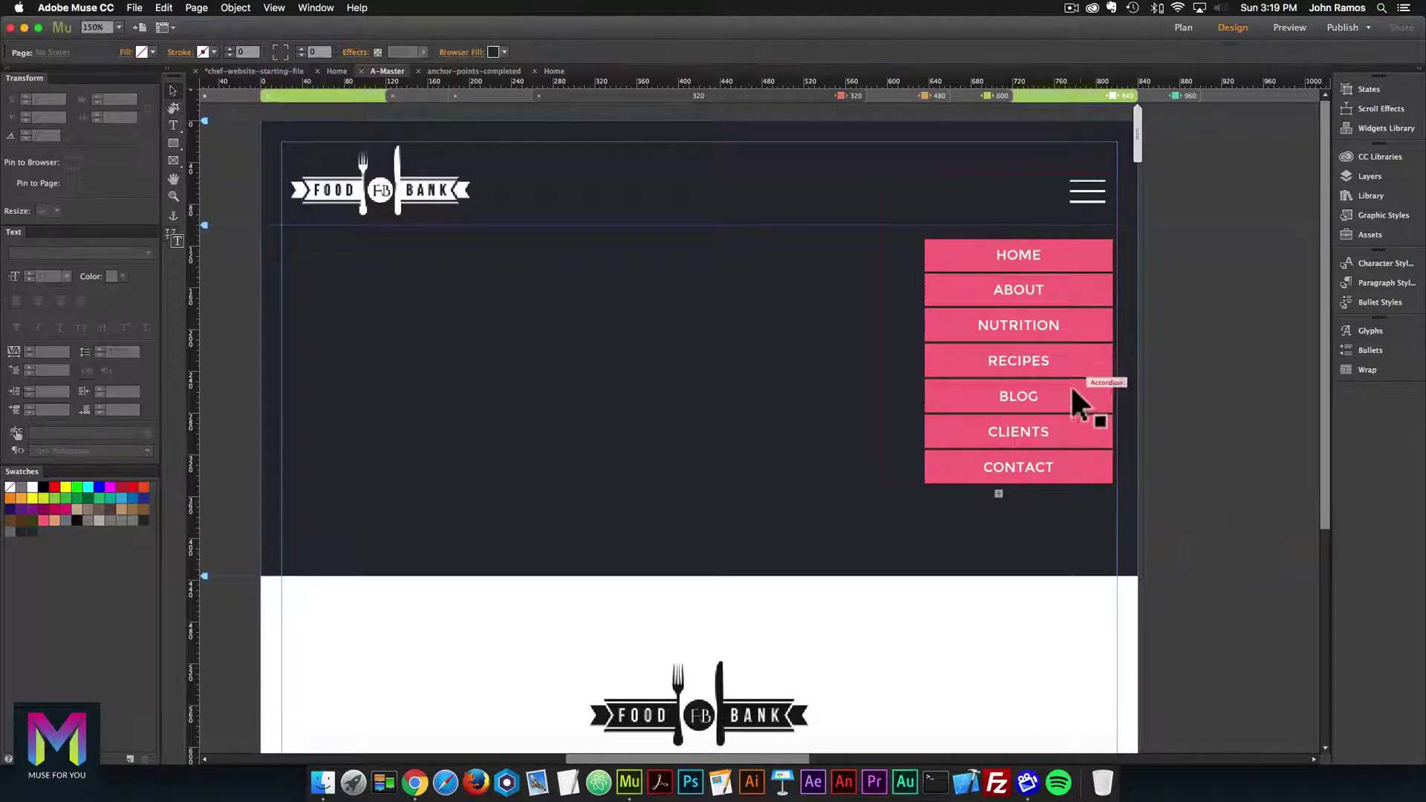
Change the drop-down menu's BLOG item link to the blog anchor.
{"action": "left_click", "coordinate": [1044, 394]}
{"action": "left_click", "coordinate": [1053, 395]}
{"action": "left_click", "coordinate": [1060, 395]}
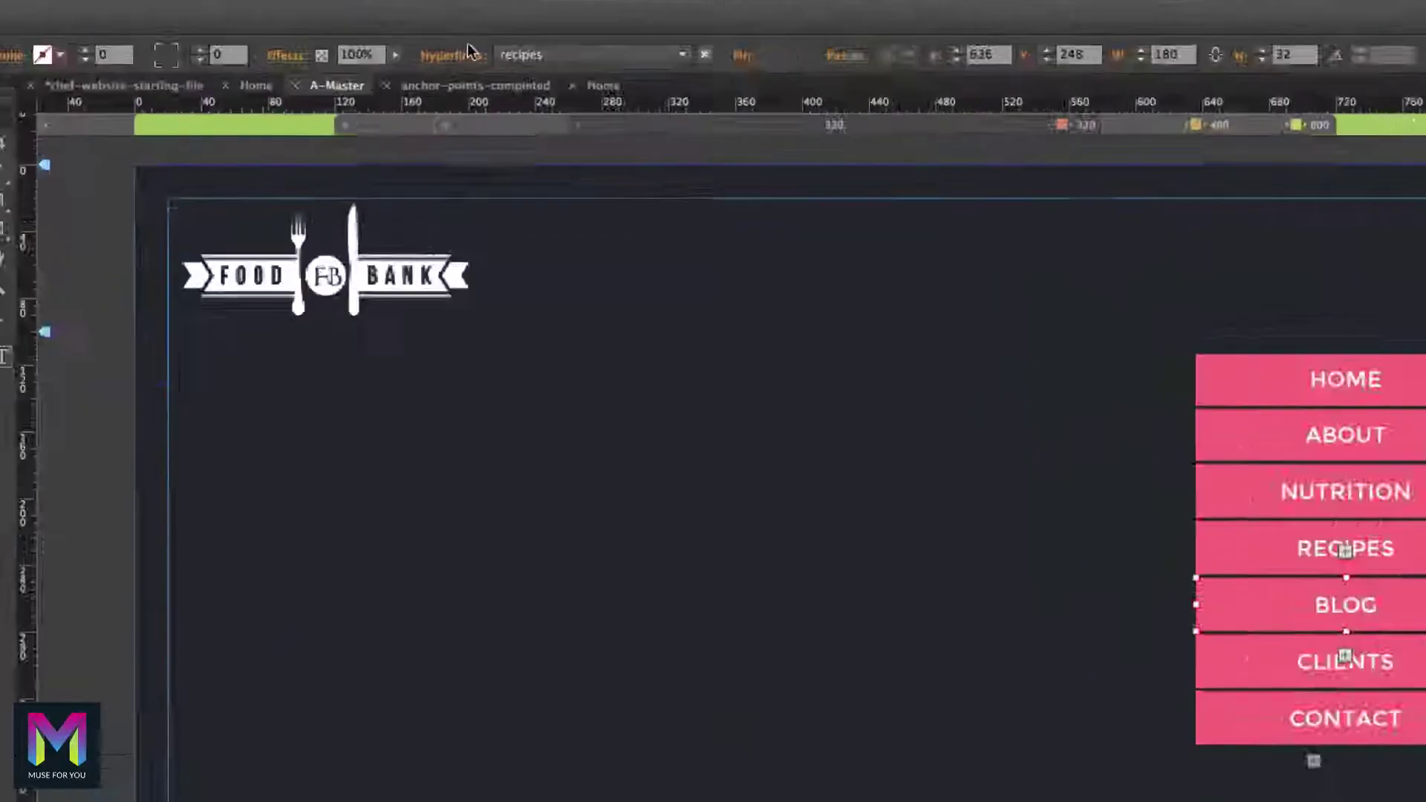
{"action": "left_click", "coordinate": [505, 50]}
{"action": "left_click", "coordinate": [628, 316]}
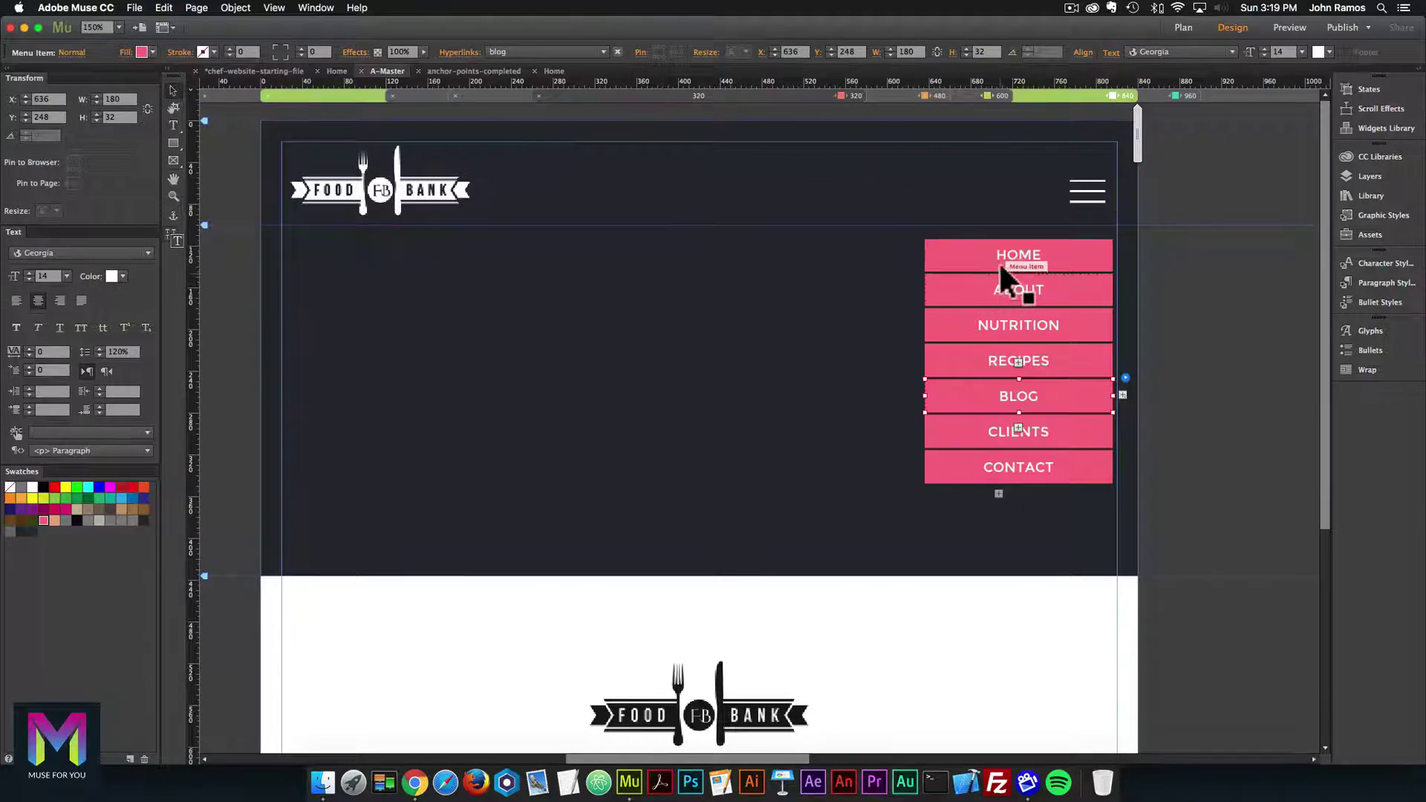
Set the A-Master page's browser fill to white and open the Home page for editing.
{"action": "left_click", "coordinate": [634, 337]}
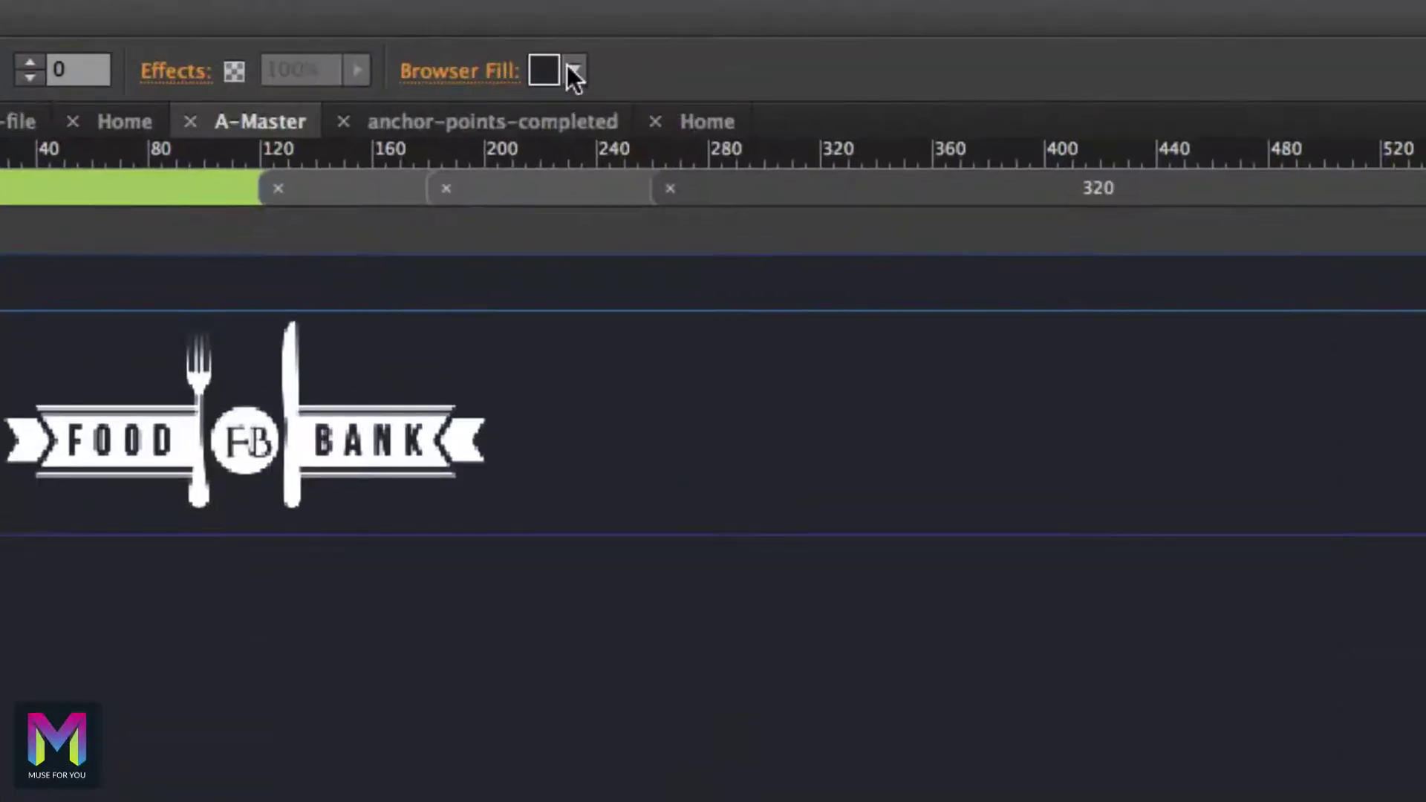
{"action": "left_click", "coordinate": [504, 52]}
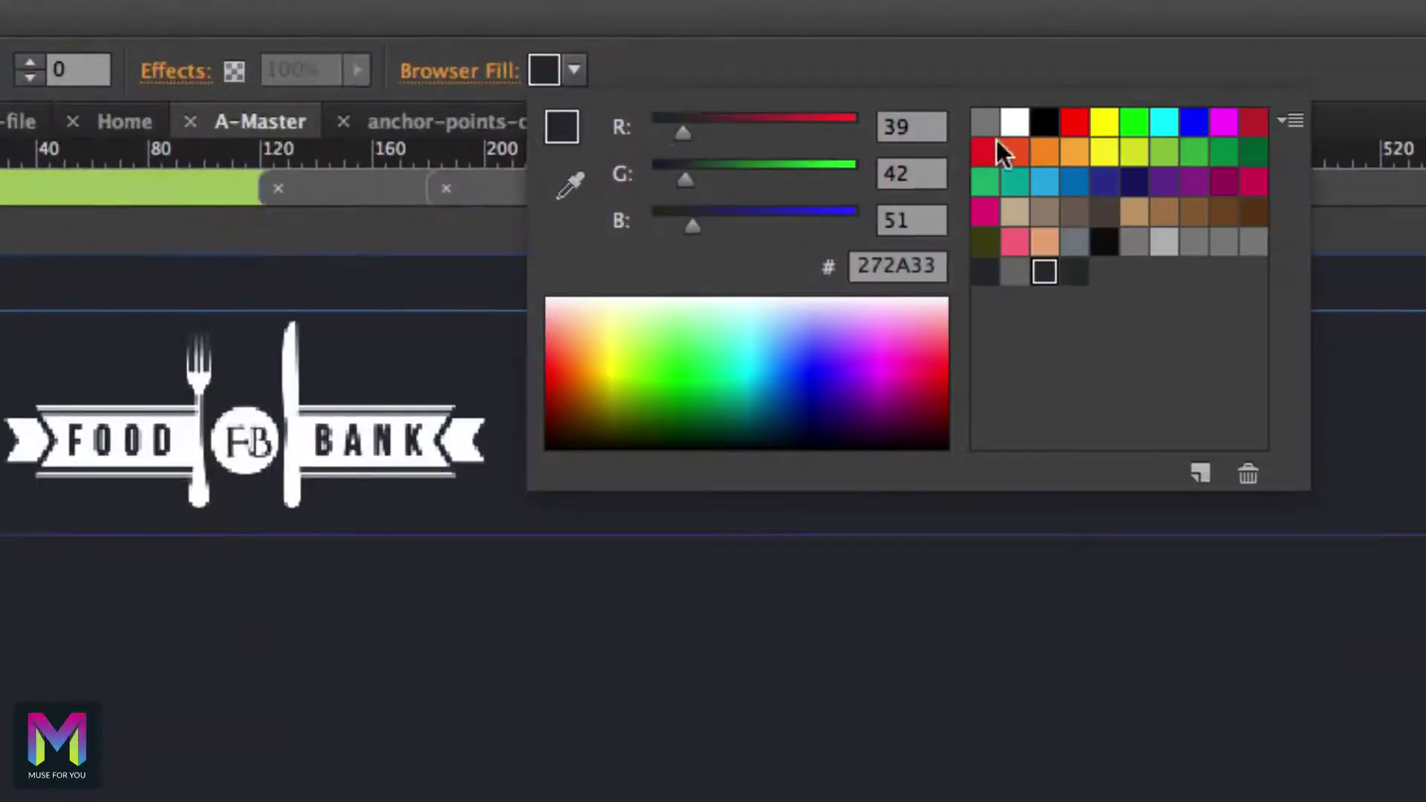
{"action": "left_click", "coordinate": [1012, 125]}
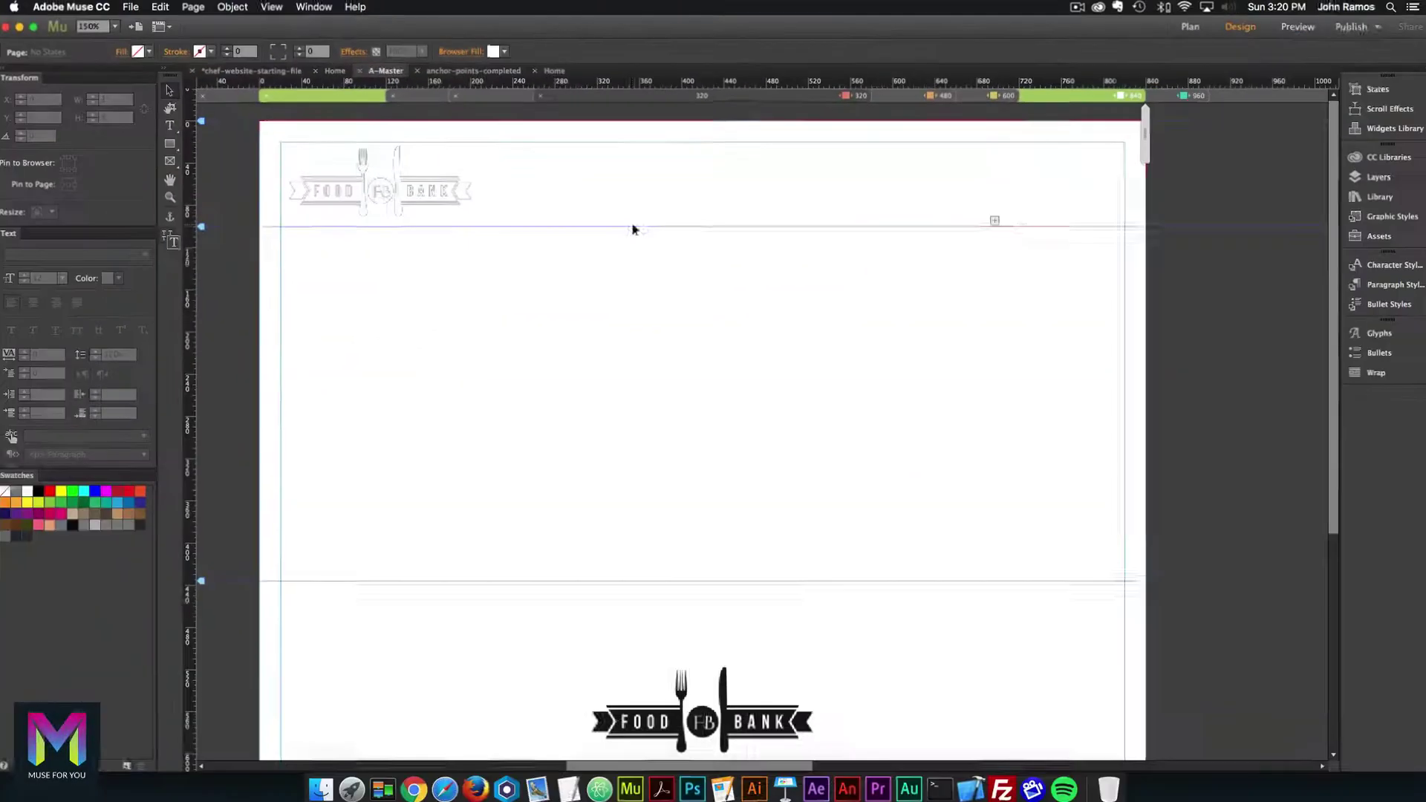
{"action": "left_click", "coordinate": [1185, 27]}
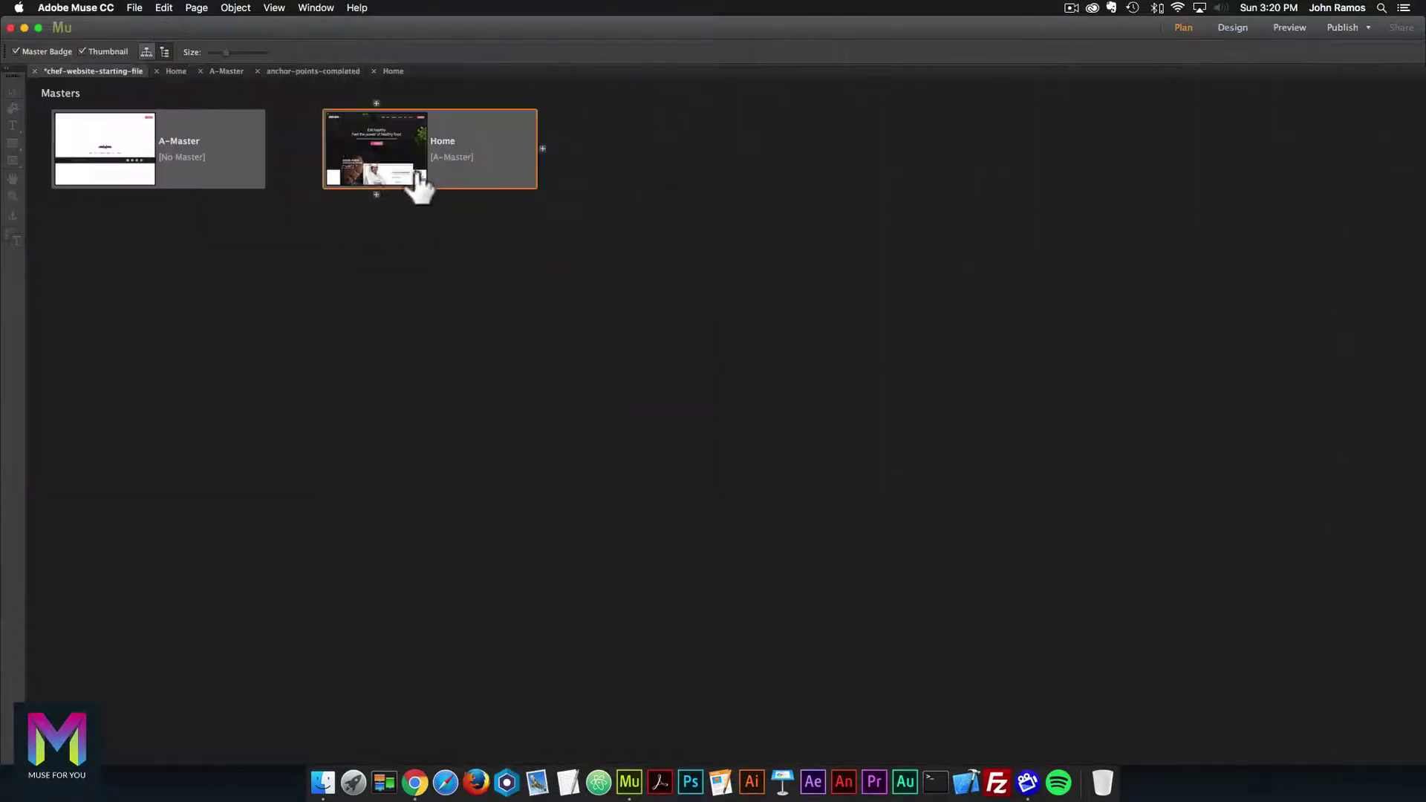
{"action": "double_click", "coordinate": [394, 165]}
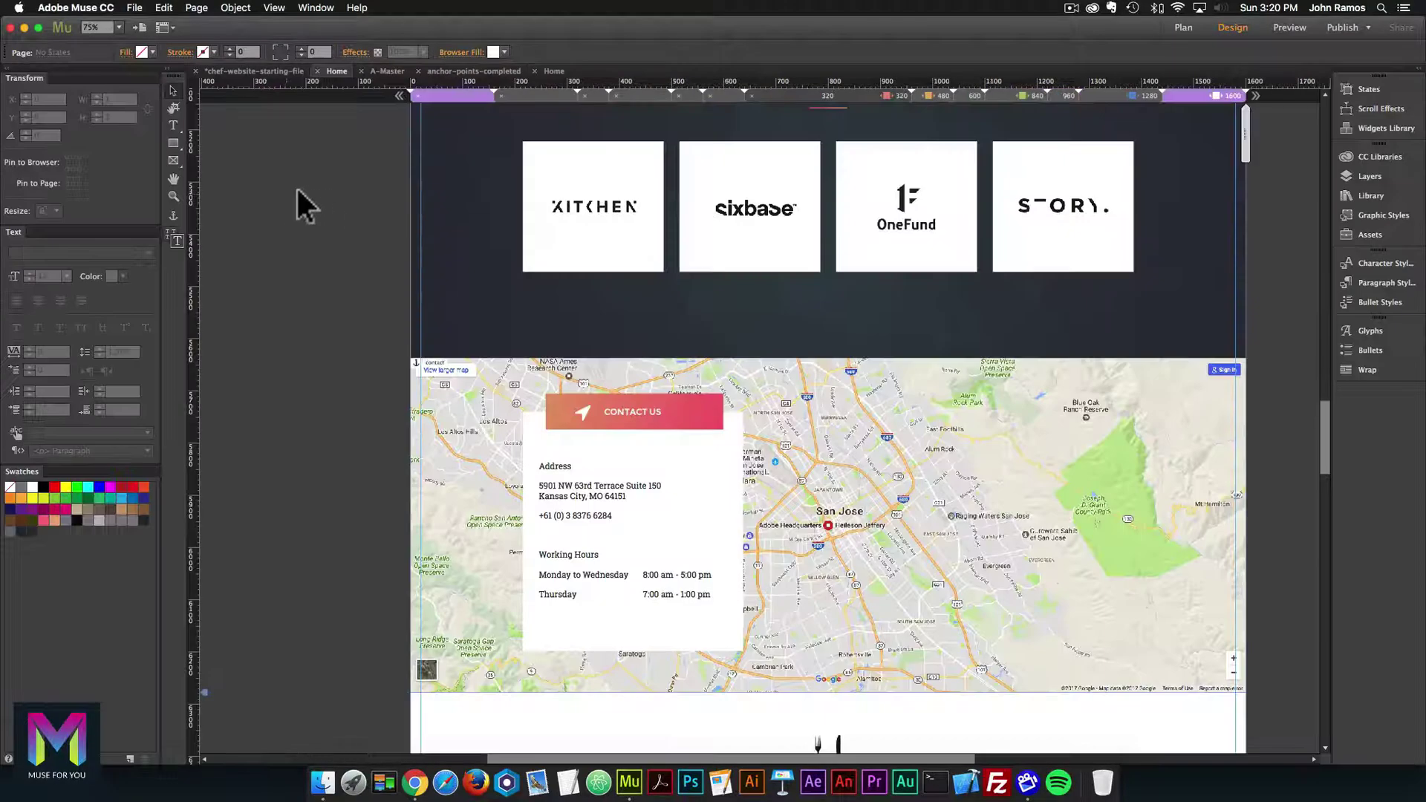
Preview the Home page in the browser and test the header menu's ABOUT and RECIPES links at desktop width.
{"action": "left_click", "coordinate": [137, 9]}
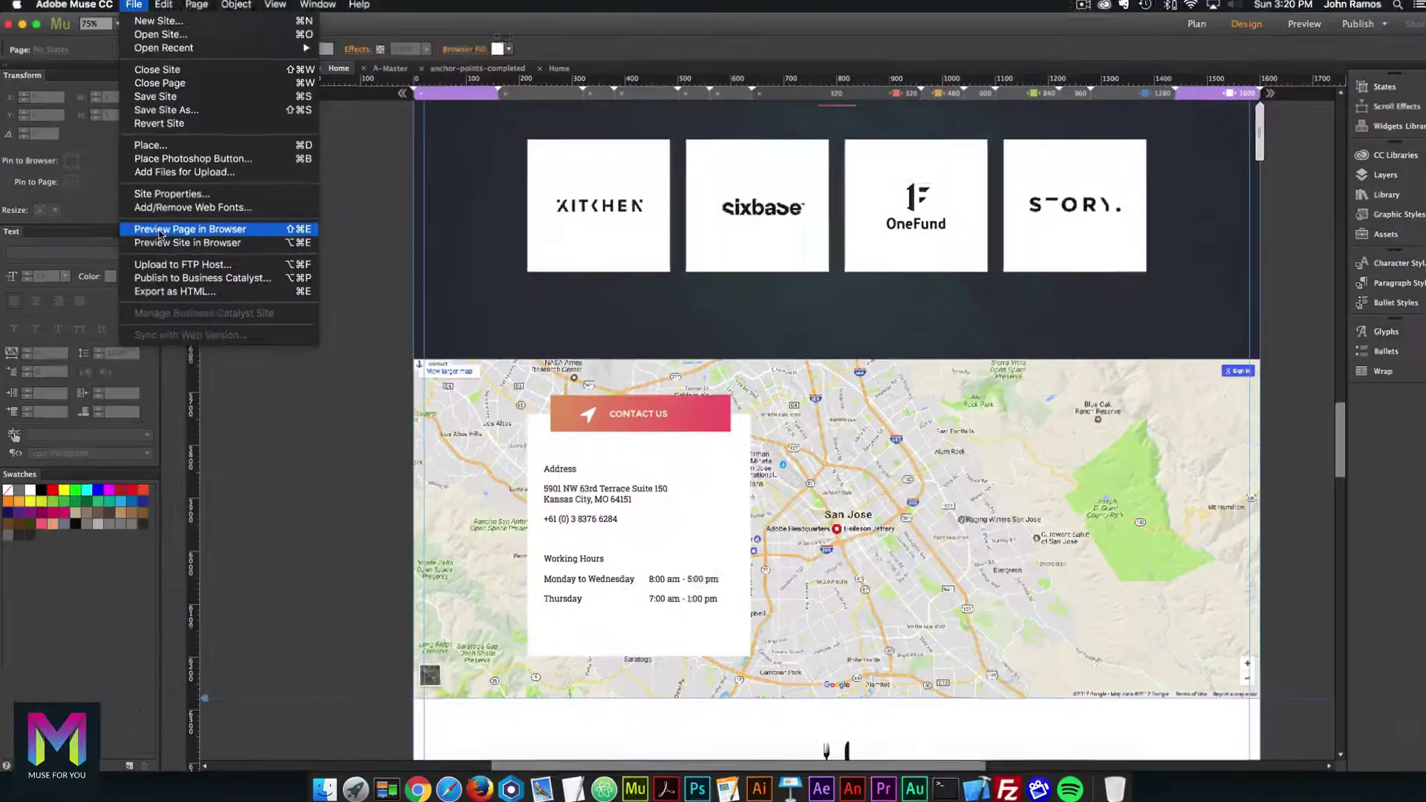
{"action": "left_click", "coordinate": [156, 226]}
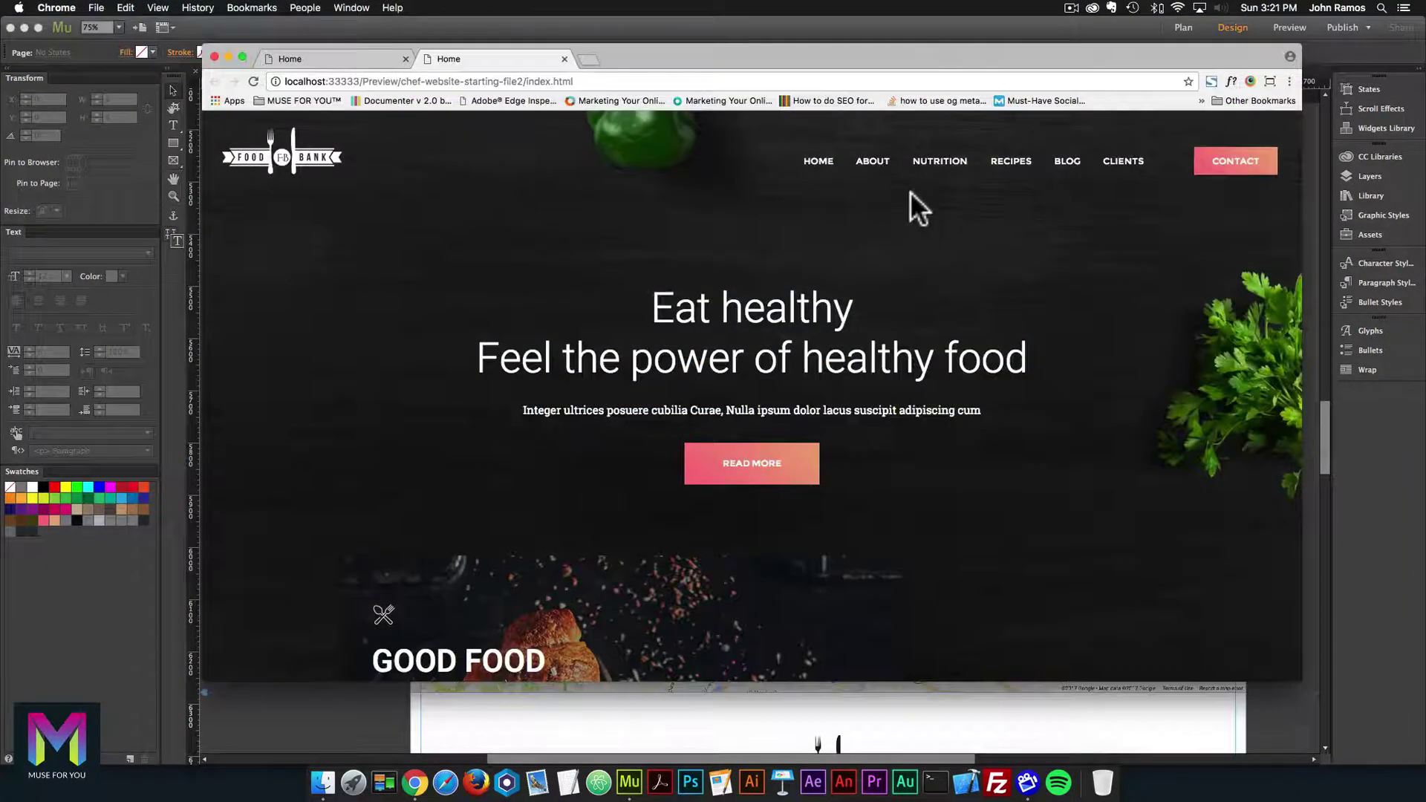
{"action": "left_click", "coordinate": [873, 160]}
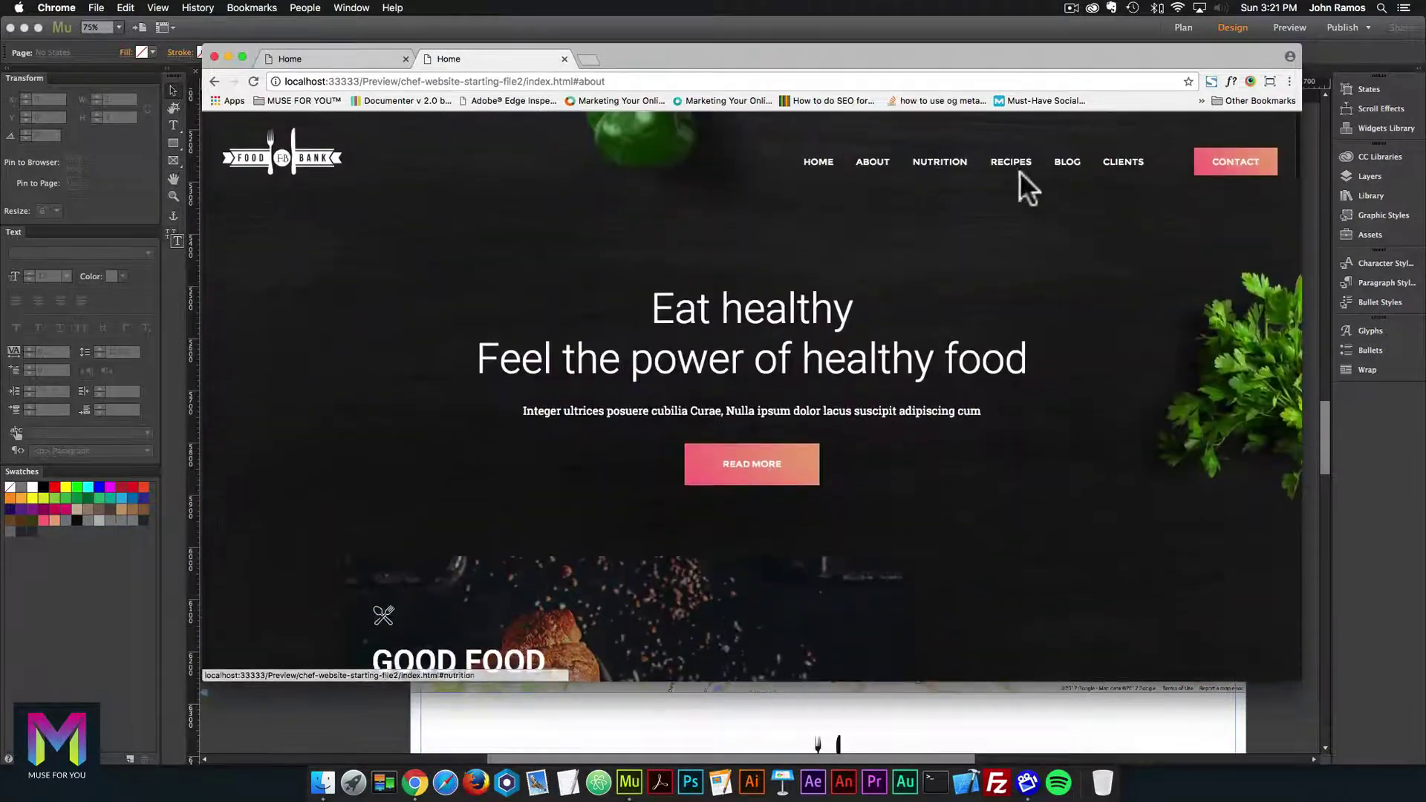
{"action": "left_click", "coordinate": [1019, 169]}
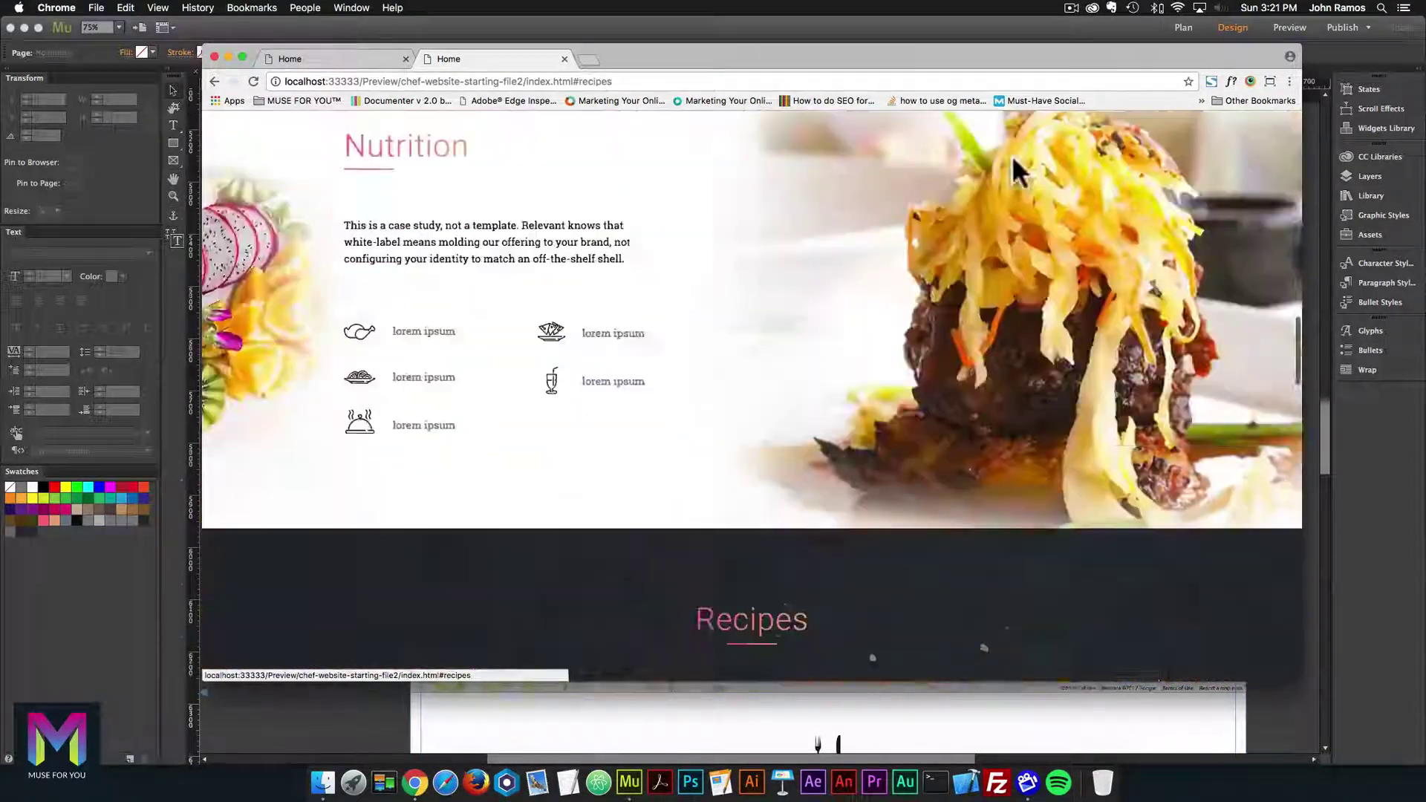
{"action": "scroll", "coordinate": [1012, 155], "scroll_direction": "up", "scroll_amount": 15}
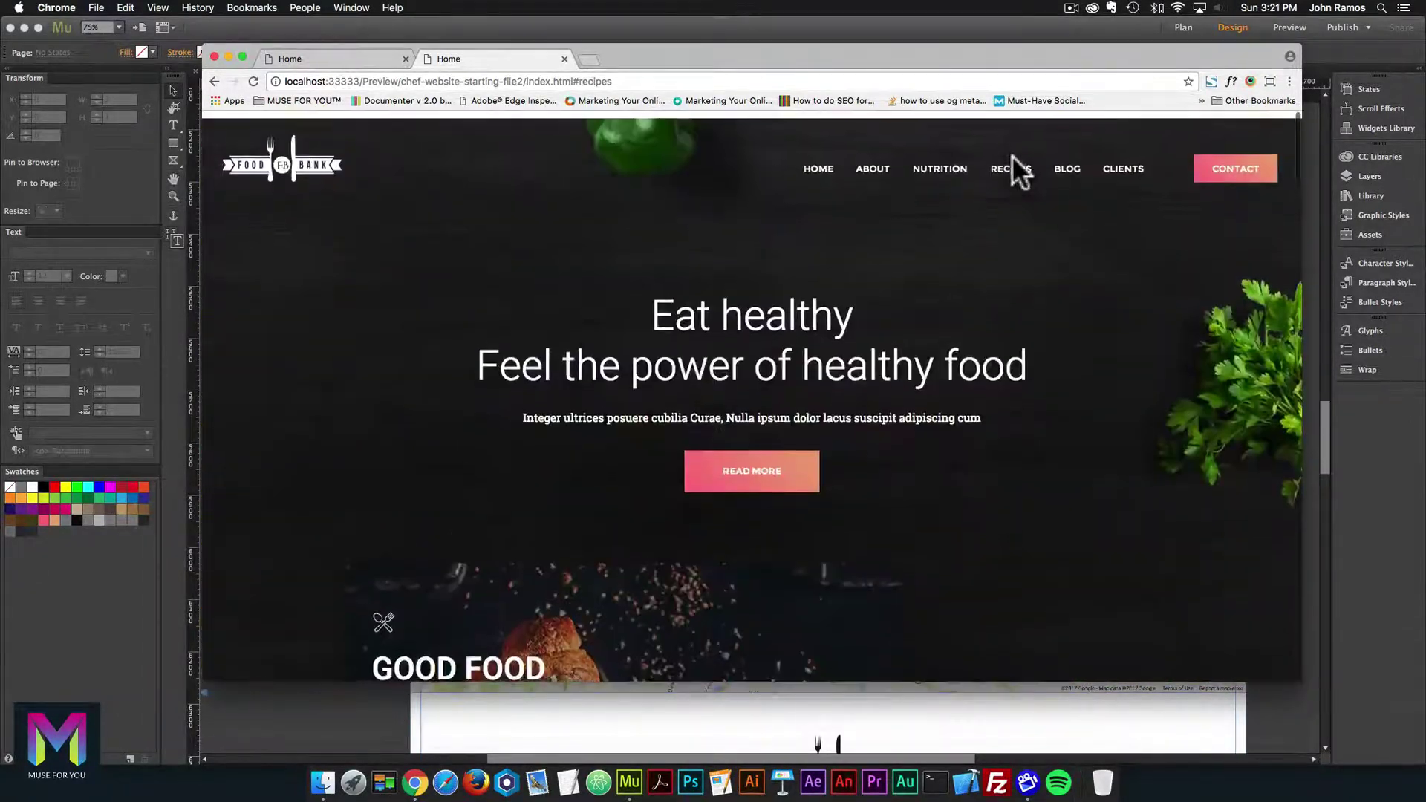
Narrow the browser window to mobile width, test the drop-down menu's RECIPES link, and switch back to Adobe Muse.
{"action": "left_click_drag", "start_coordinate": [1302, 230], "coordinate": [646, 229]}
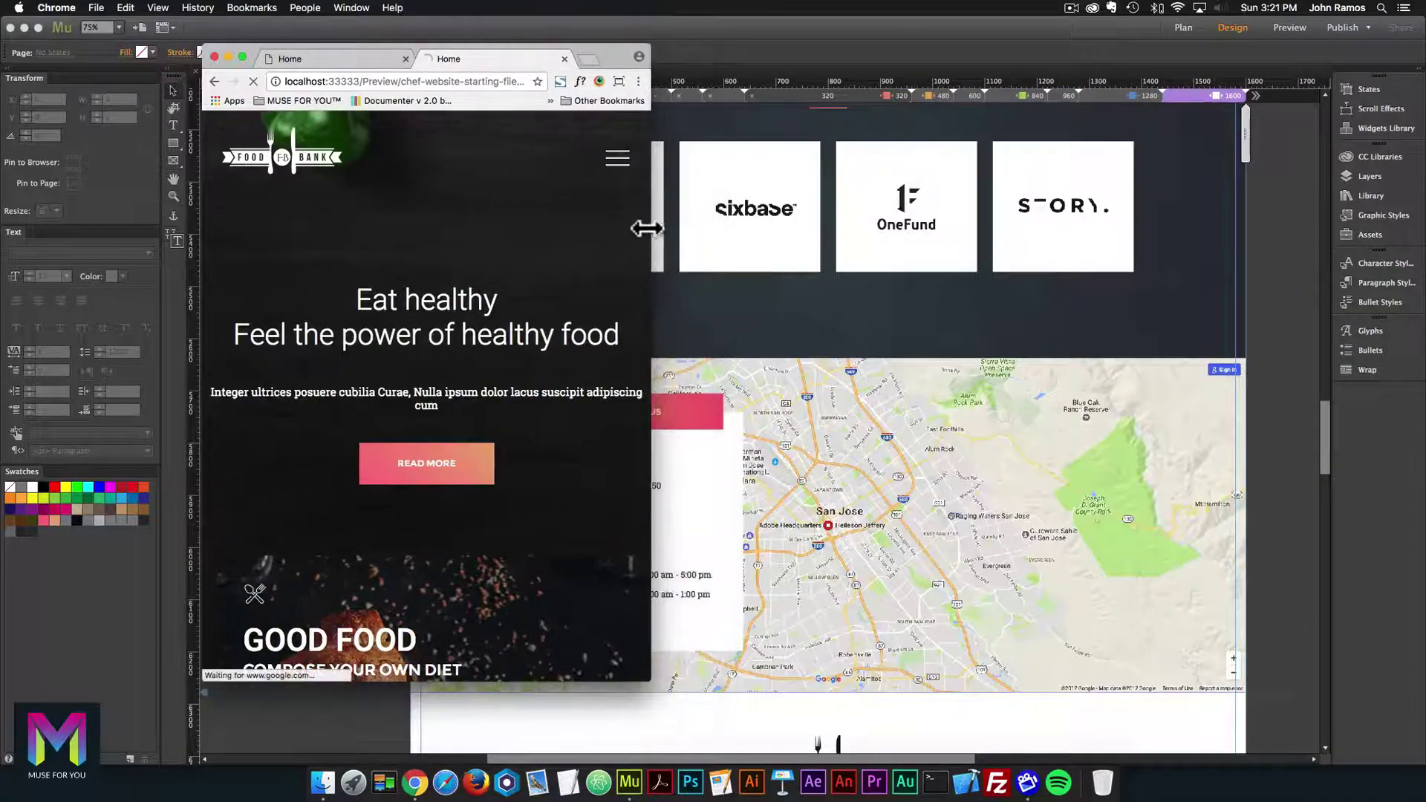
{"action": "left_click", "coordinate": [618, 158]}
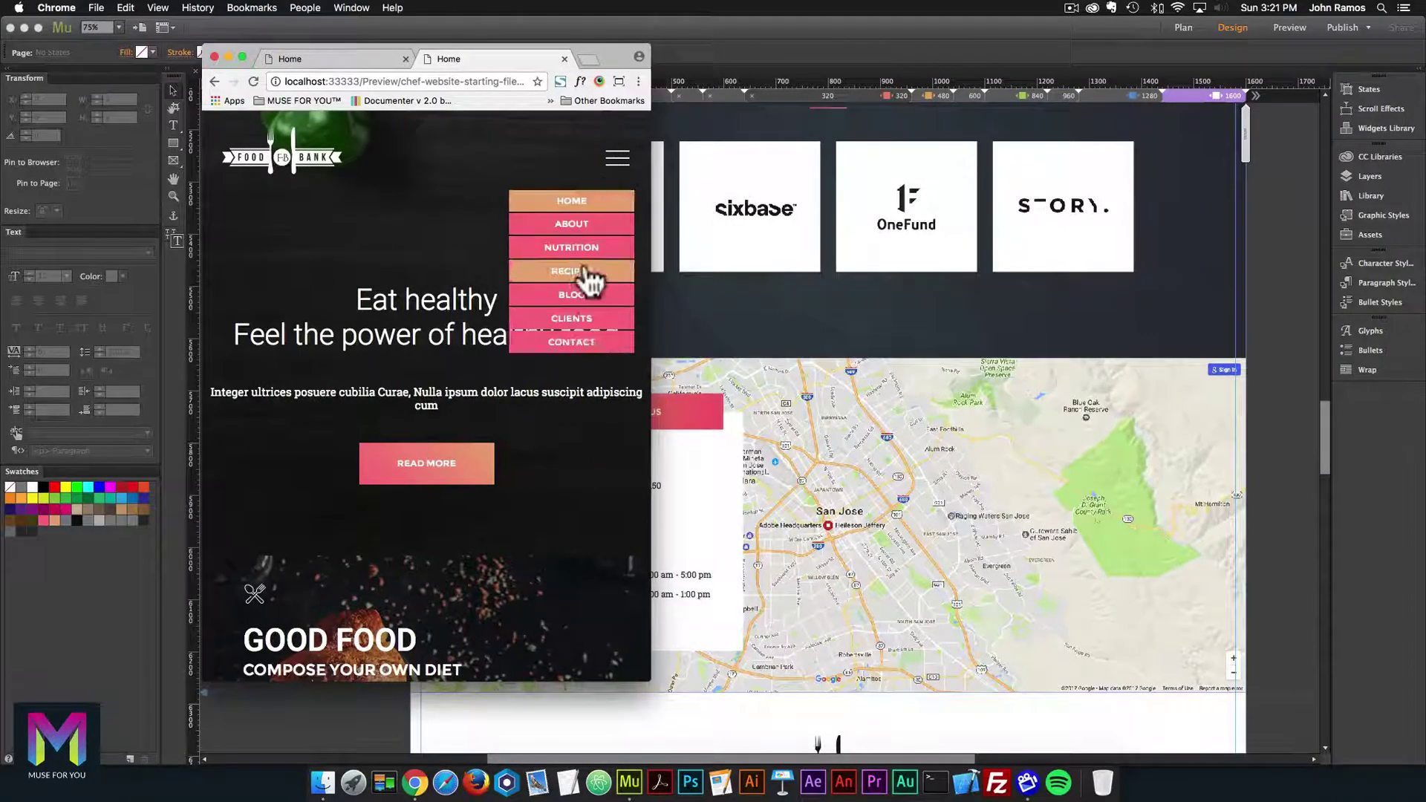
{"action": "left_click", "coordinate": [584, 271]}
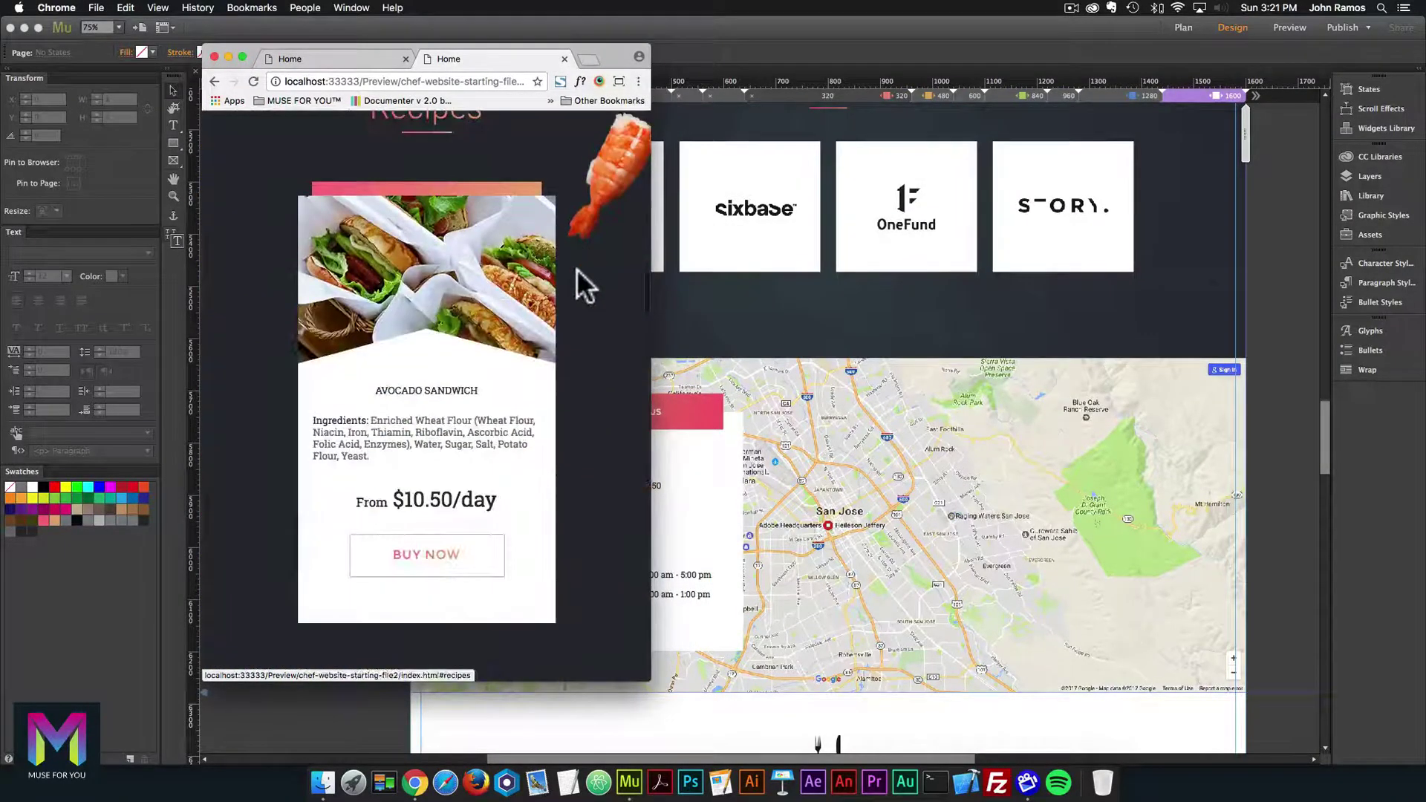
{"action": "scroll", "coordinate": [576, 269], "scroll_direction": "up", "scroll_amount": 3}
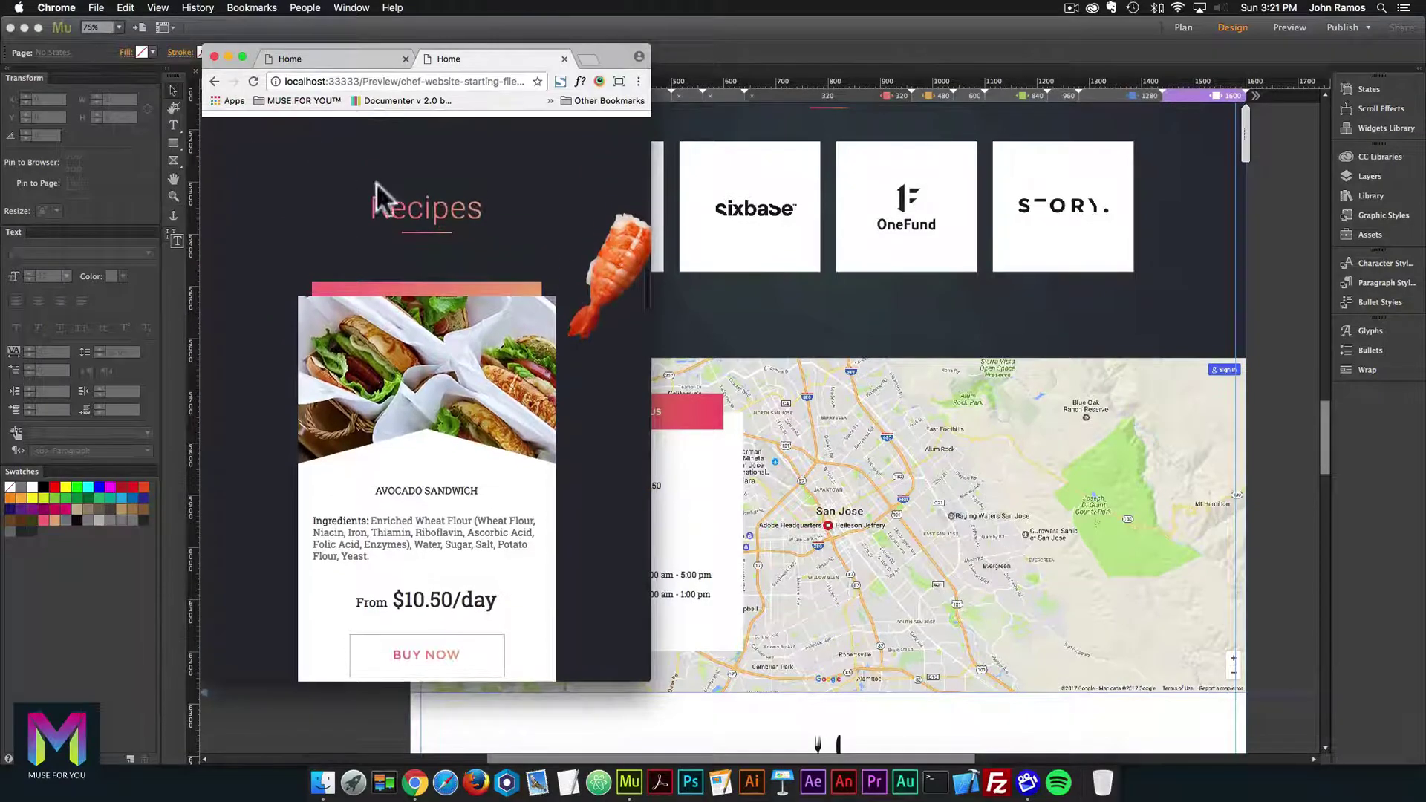
{"action": "scroll", "coordinate": [271, 118], "scroll_direction": "down", "scroll_amount": 1}
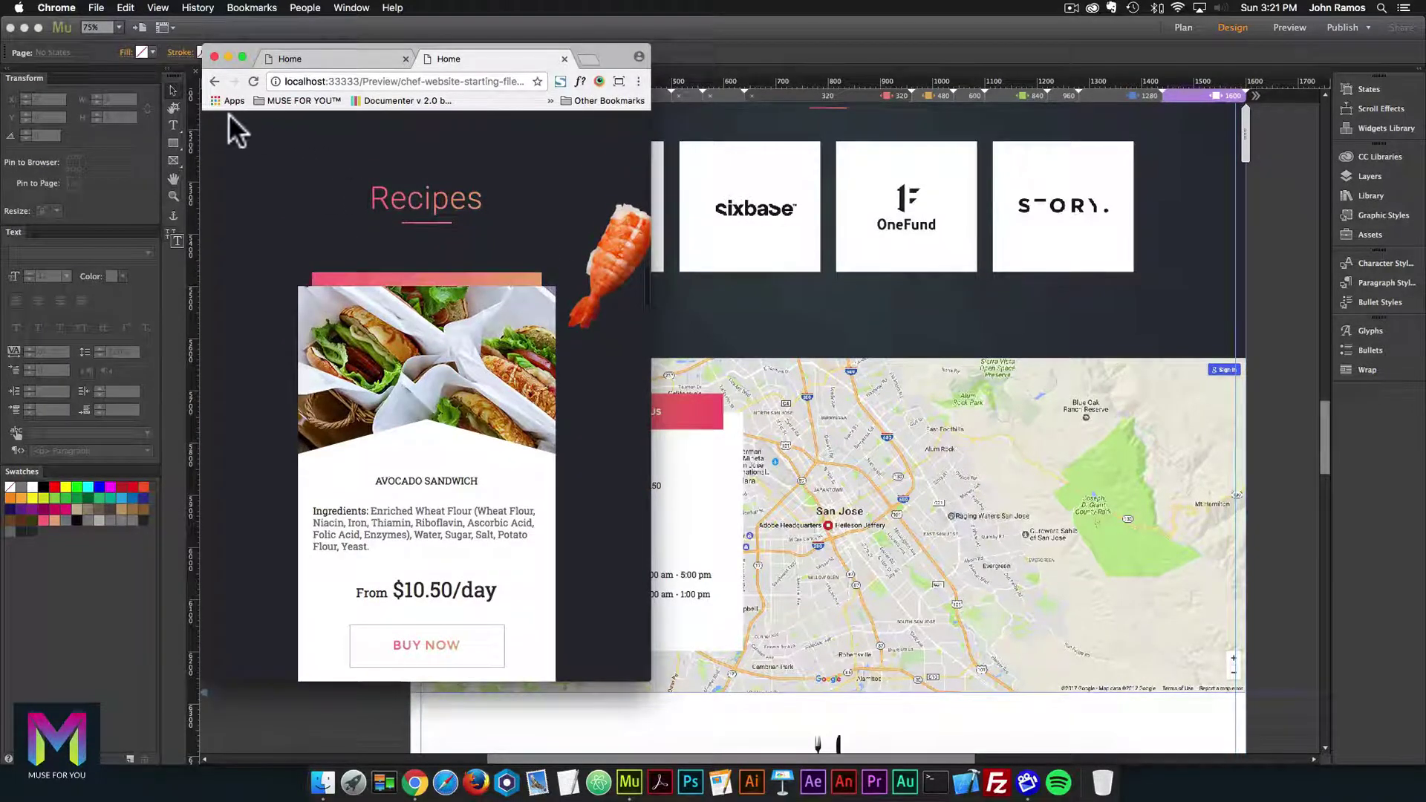
{"action": "scroll", "coordinate": [223, 127], "scroll_direction": "up", "scroll_amount": 10}
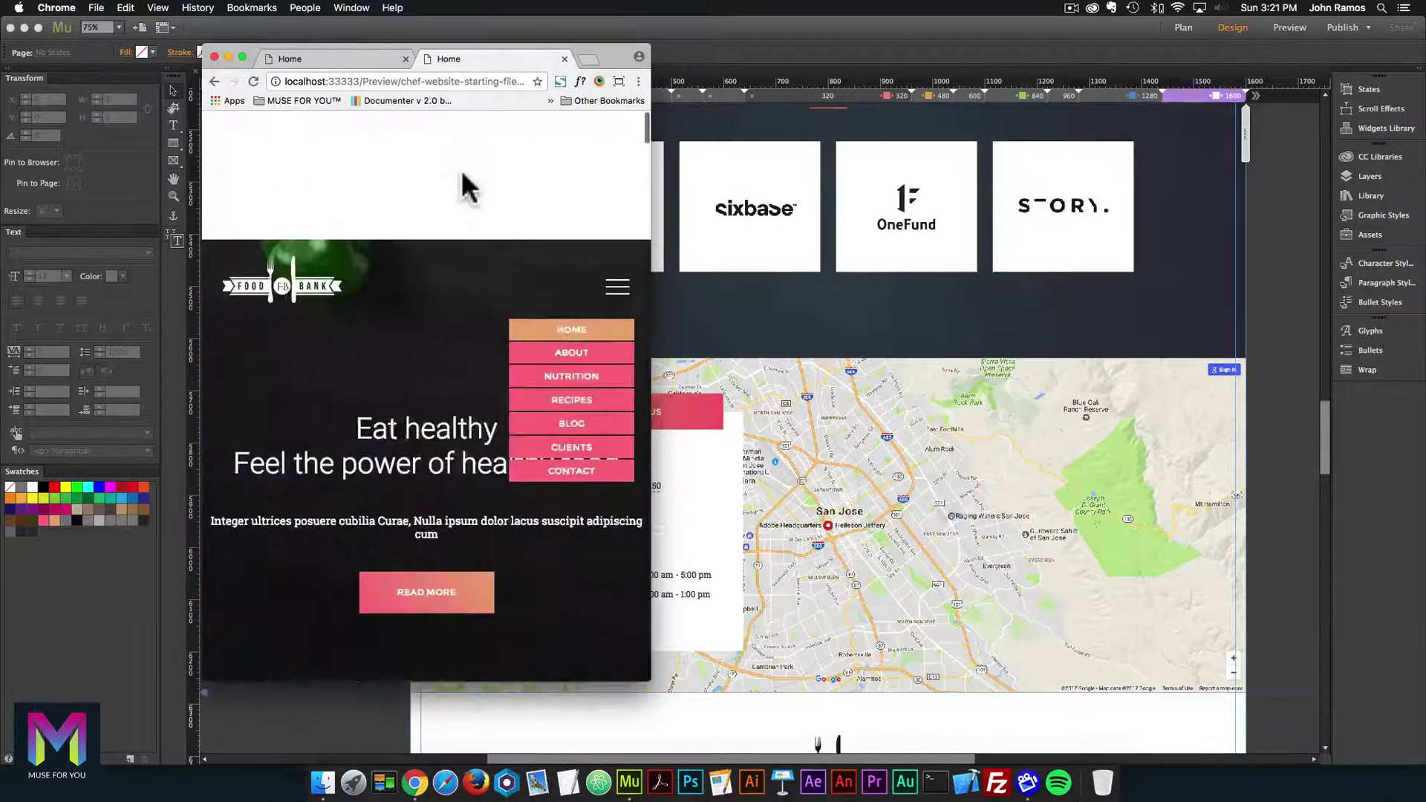
{"action": "left_click", "coordinate": [1049, 75]}
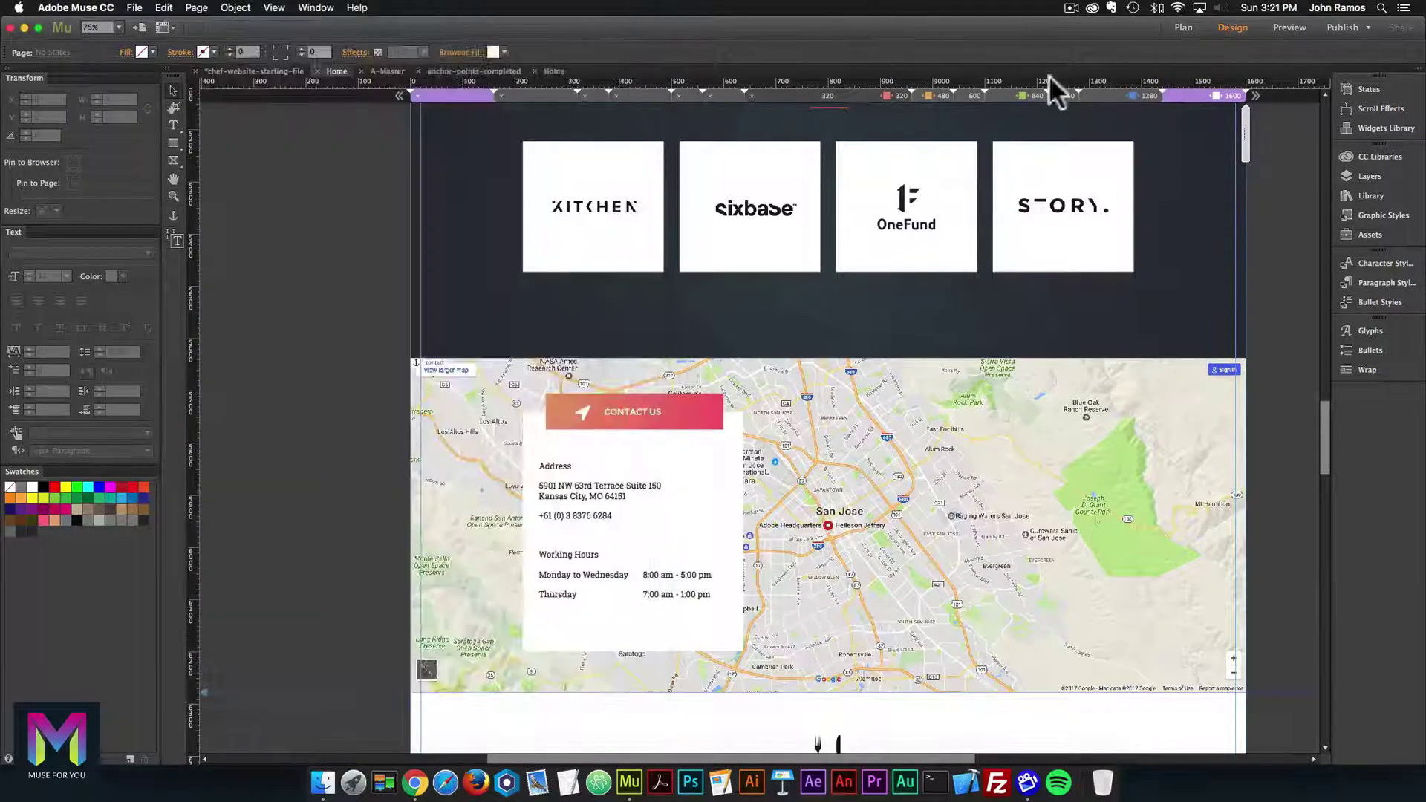
Switch the Home page to the 1280 breakpoint and examine where its anchors sit relative to their sections.
{"action": "left_click", "coordinate": [1131, 91]}
{"action": "scroll", "coordinate": [554, 343], "scroll_direction": "down", "scroll_amount": 3}
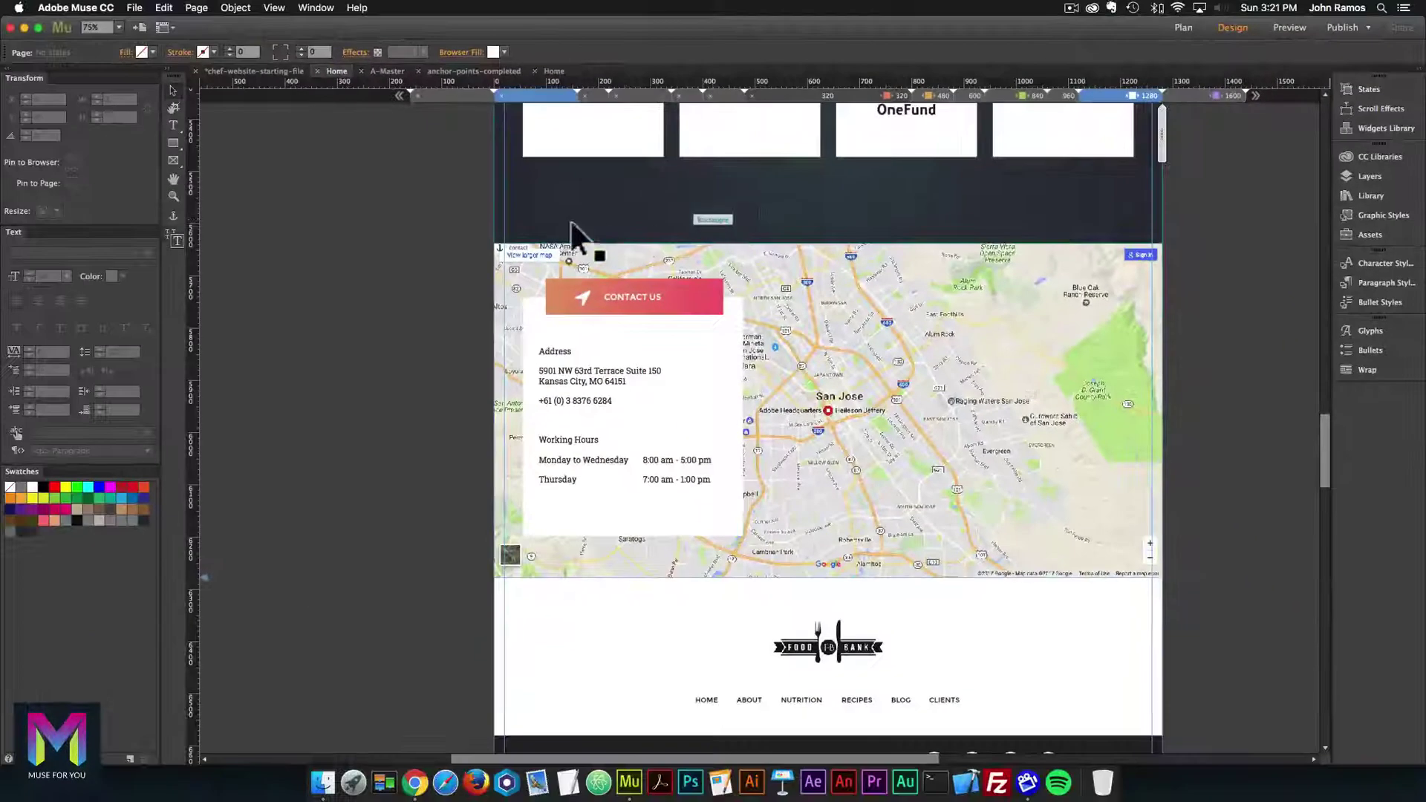
{"action": "scroll", "coordinate": [570, 222], "scroll_direction": "up", "scroll_amount": 10}
{"action": "scroll", "coordinate": [567, 217], "scroll_direction": "up", "scroll_amount": 10}
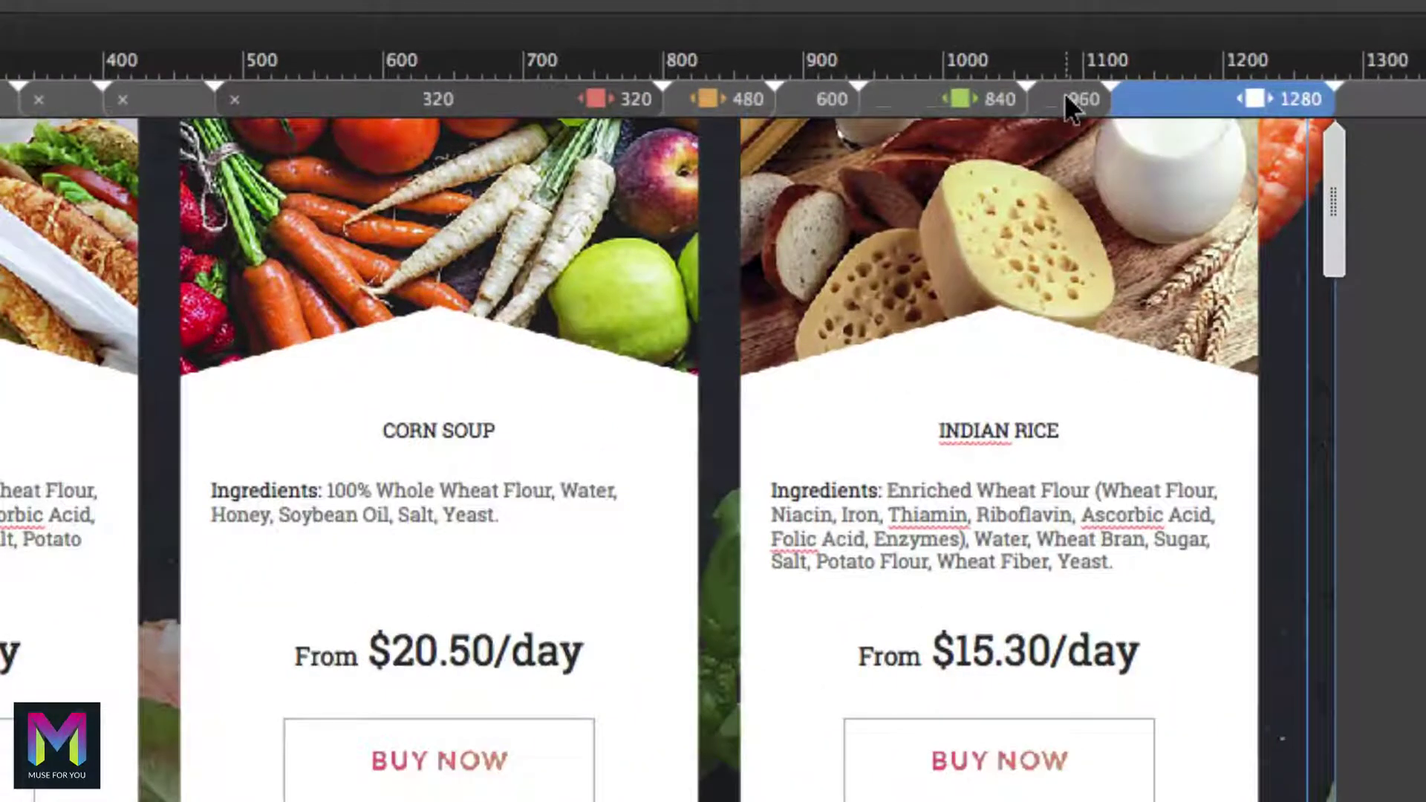
At the 960 breakpoint, move the blog anchor down to the upper edge of the Our Blog section.
{"action": "left_click", "coordinate": [1064, 95]}
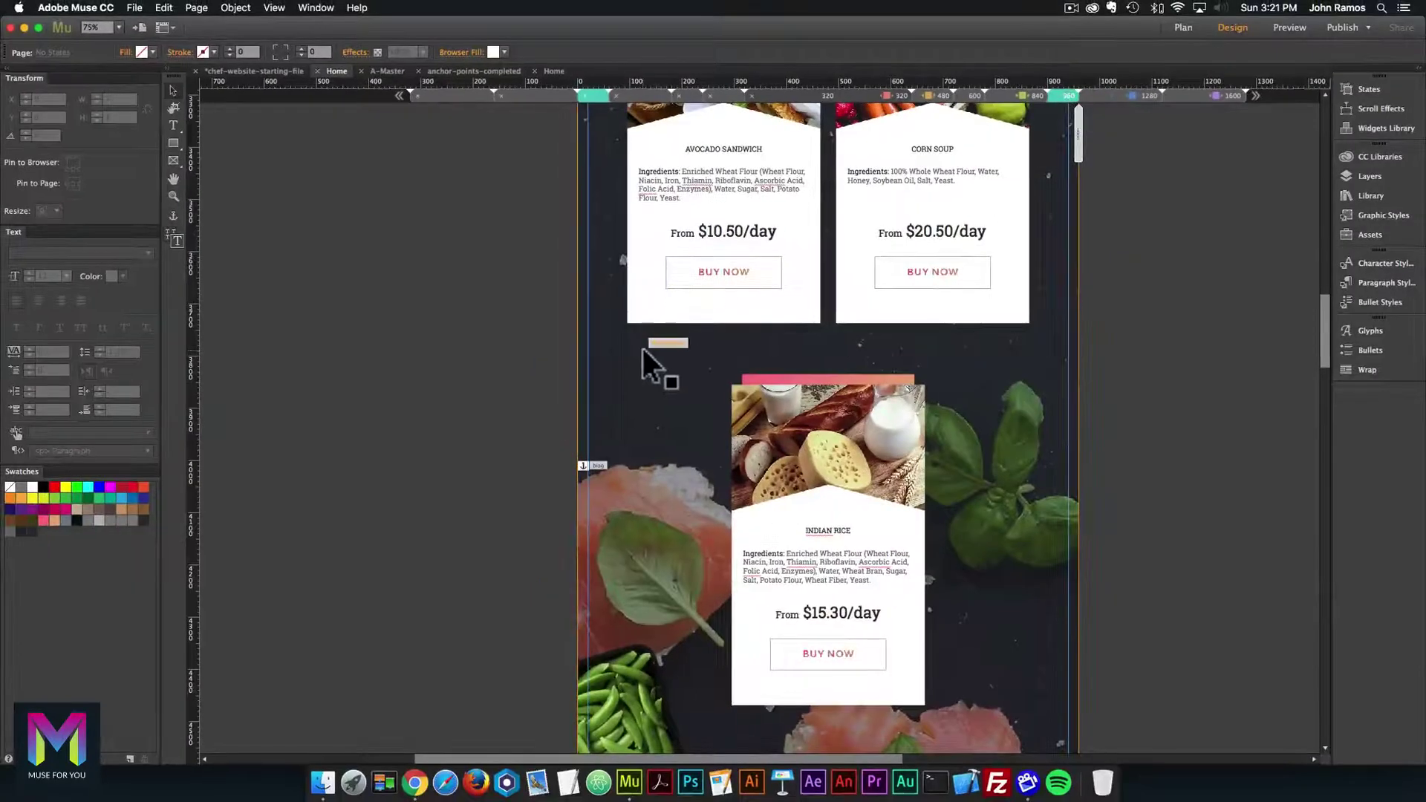
{"action": "scroll", "coordinate": [643, 349], "scroll_direction": "down", "scroll_amount": 3}
{"action": "scroll", "coordinate": [644, 364], "scroll_direction": "down", "scroll_amount": 2}
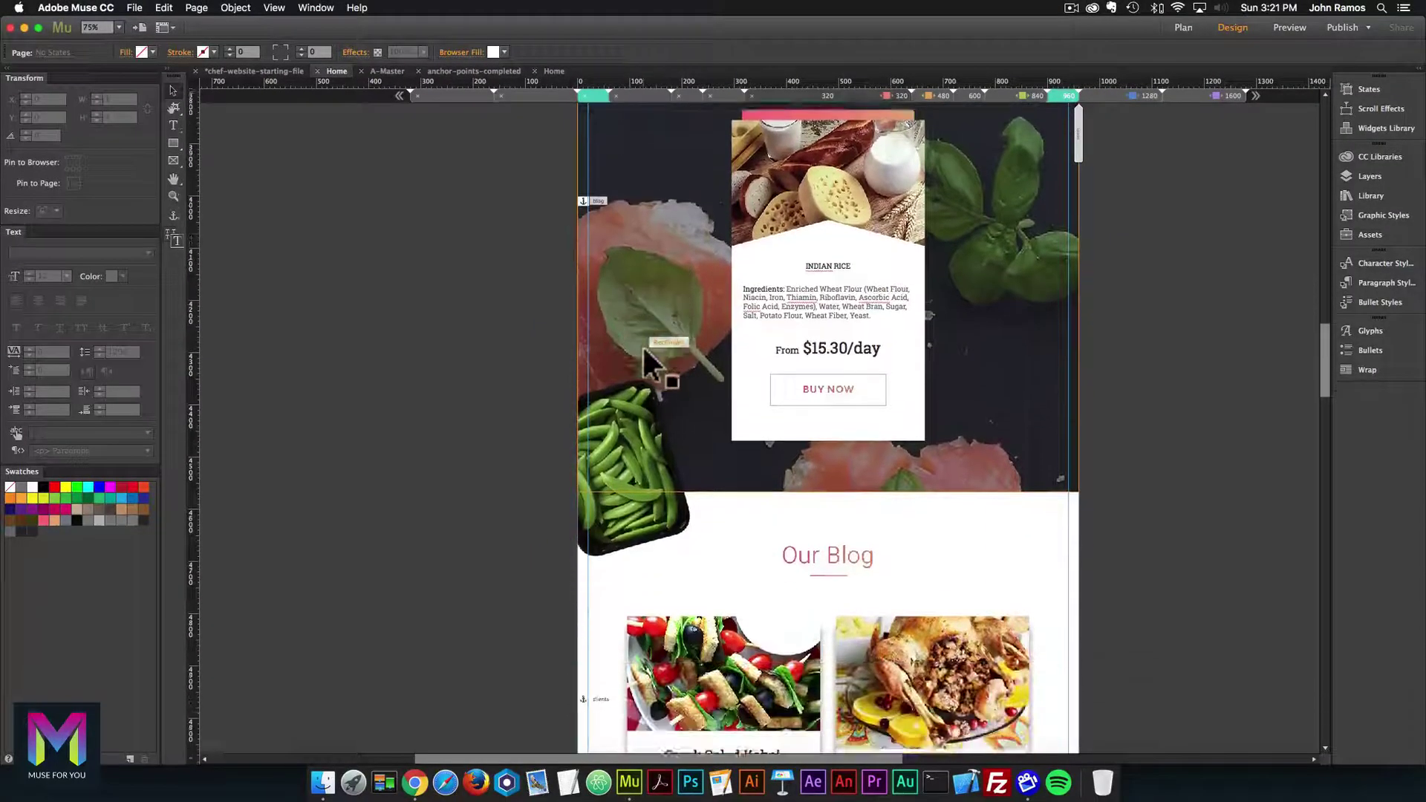
{"action": "left_click", "coordinate": [582, 180]}
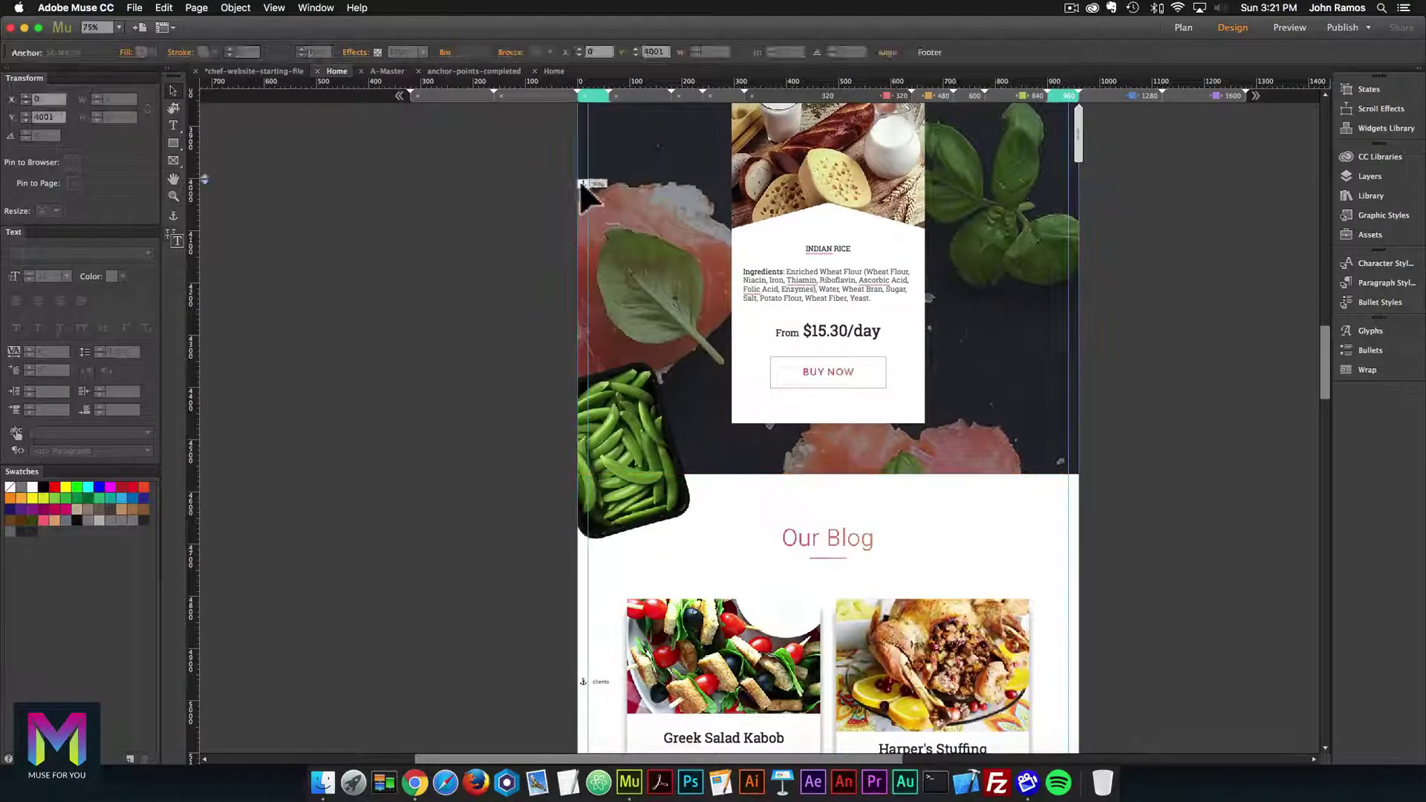
{"action": "key", "text": "super+equal"}
{"action": "key", "text": "super+equal"}
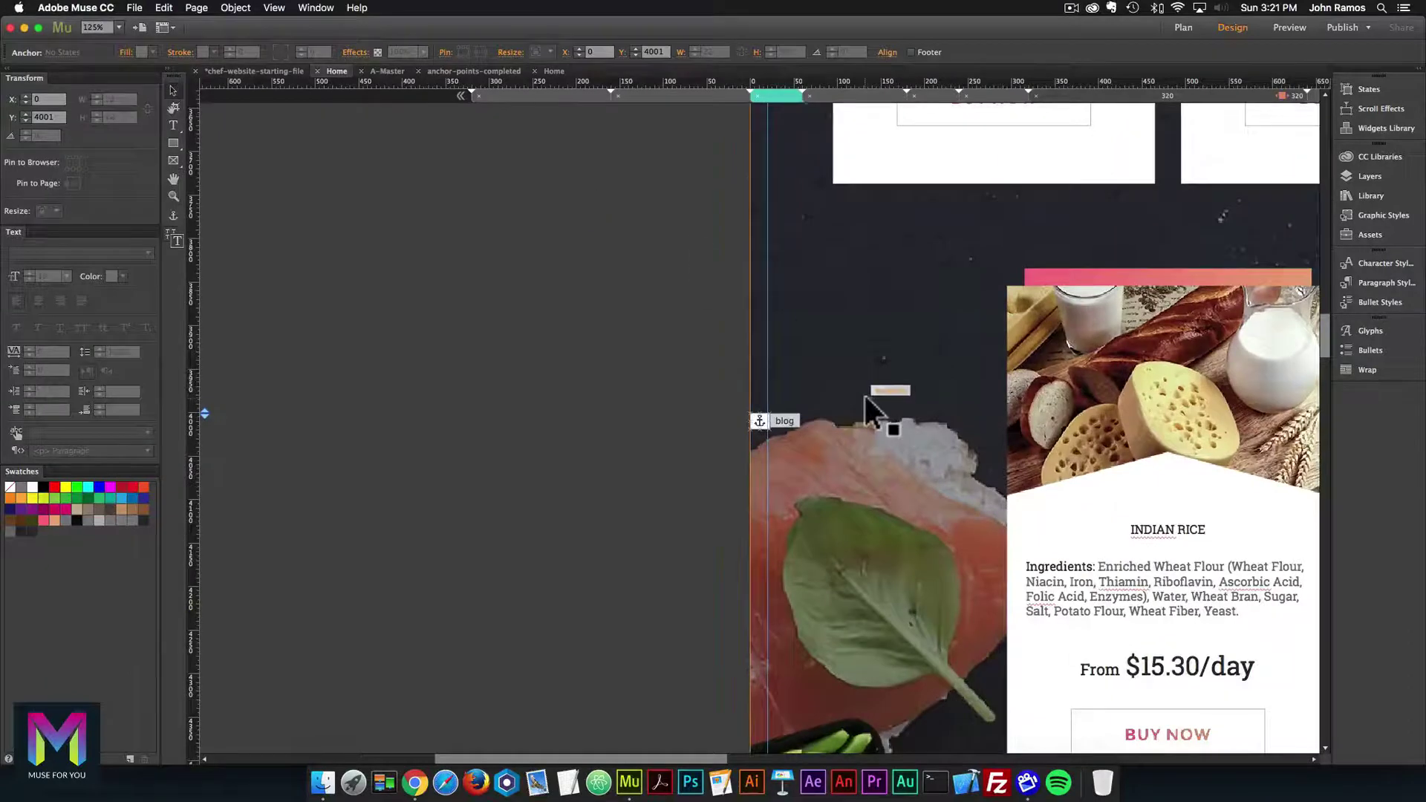
{"action": "scroll", "coordinate": [864, 395], "scroll_direction": "down", "scroll_amount": 4}
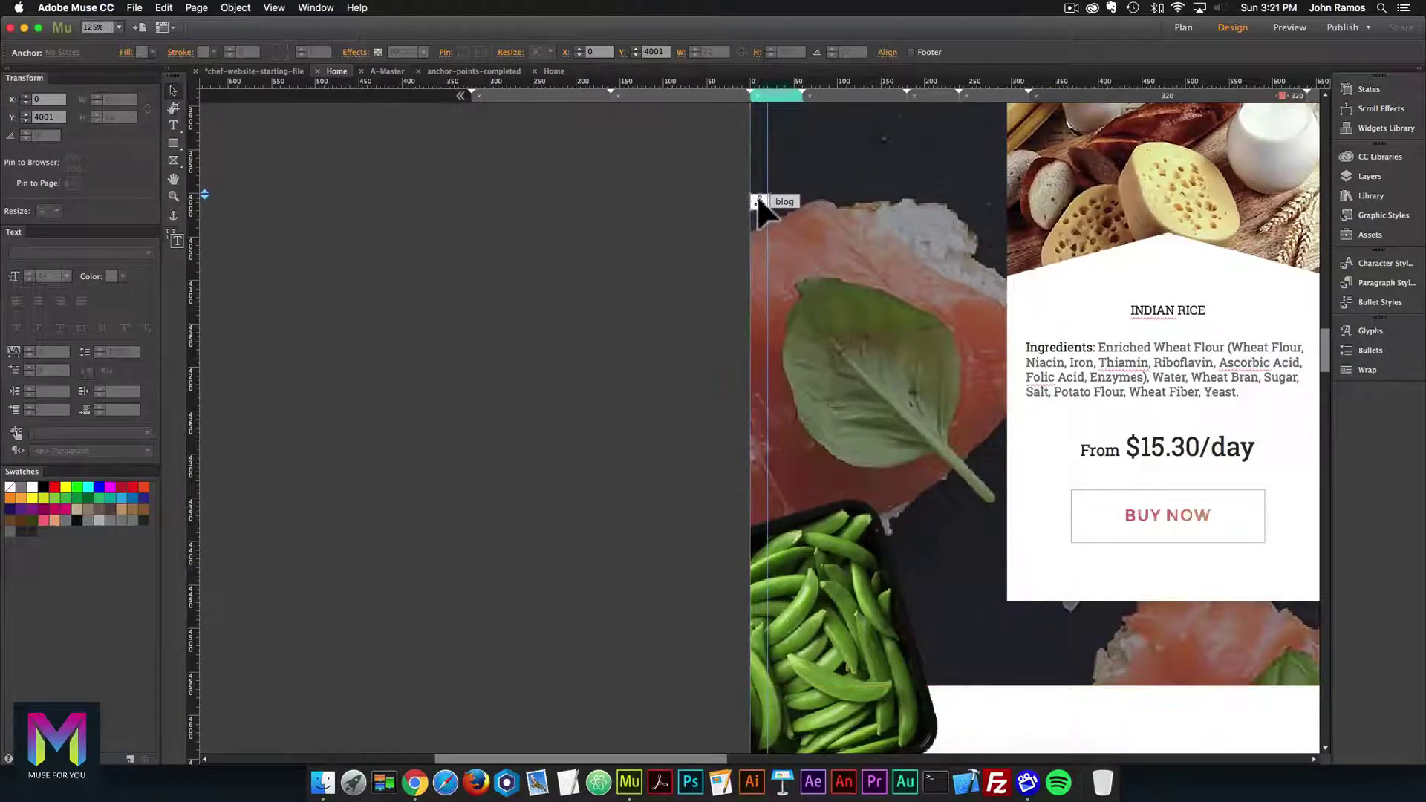
{"action": "left_click_drag", "start_coordinate": [756, 197], "coordinate": [778, 557]}
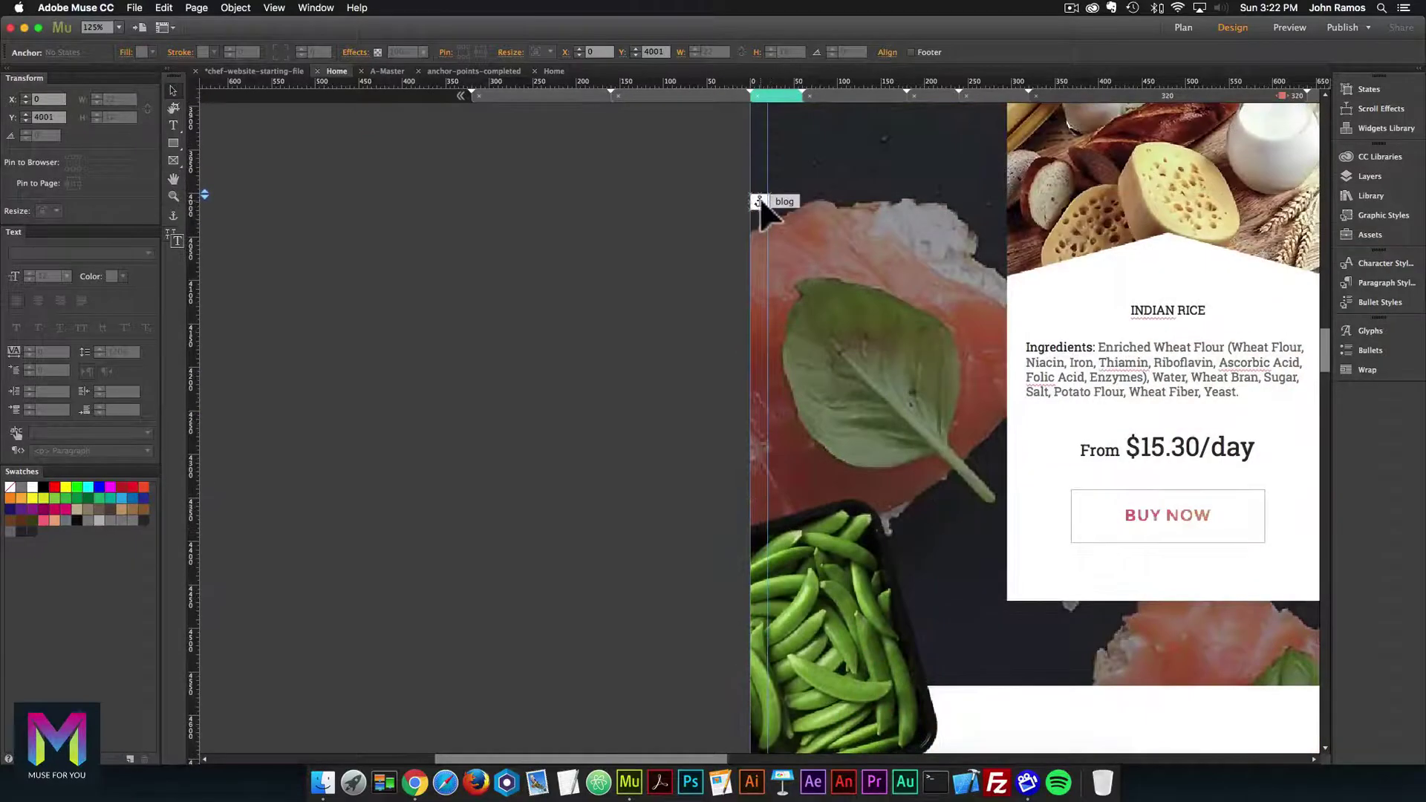
{"action": "left_click_drag", "start_coordinate": [762, 204], "coordinate": [725, 689]}
{"action": "scroll", "coordinate": [689, 631], "scroll_direction": "down", "scroll_amount": 3}
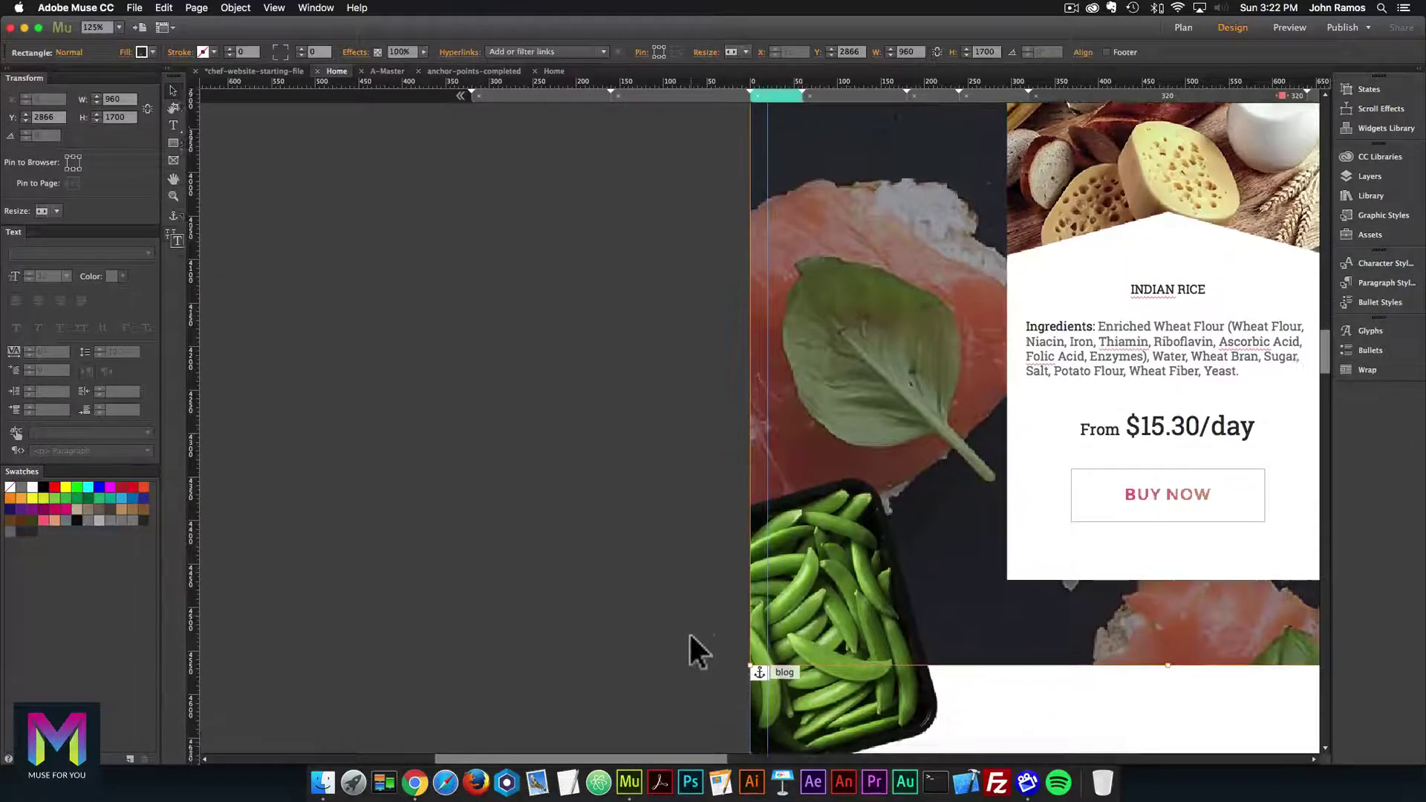
{"action": "scroll", "coordinate": [689, 650], "scroll_direction": "down", "scroll_amount": 2}
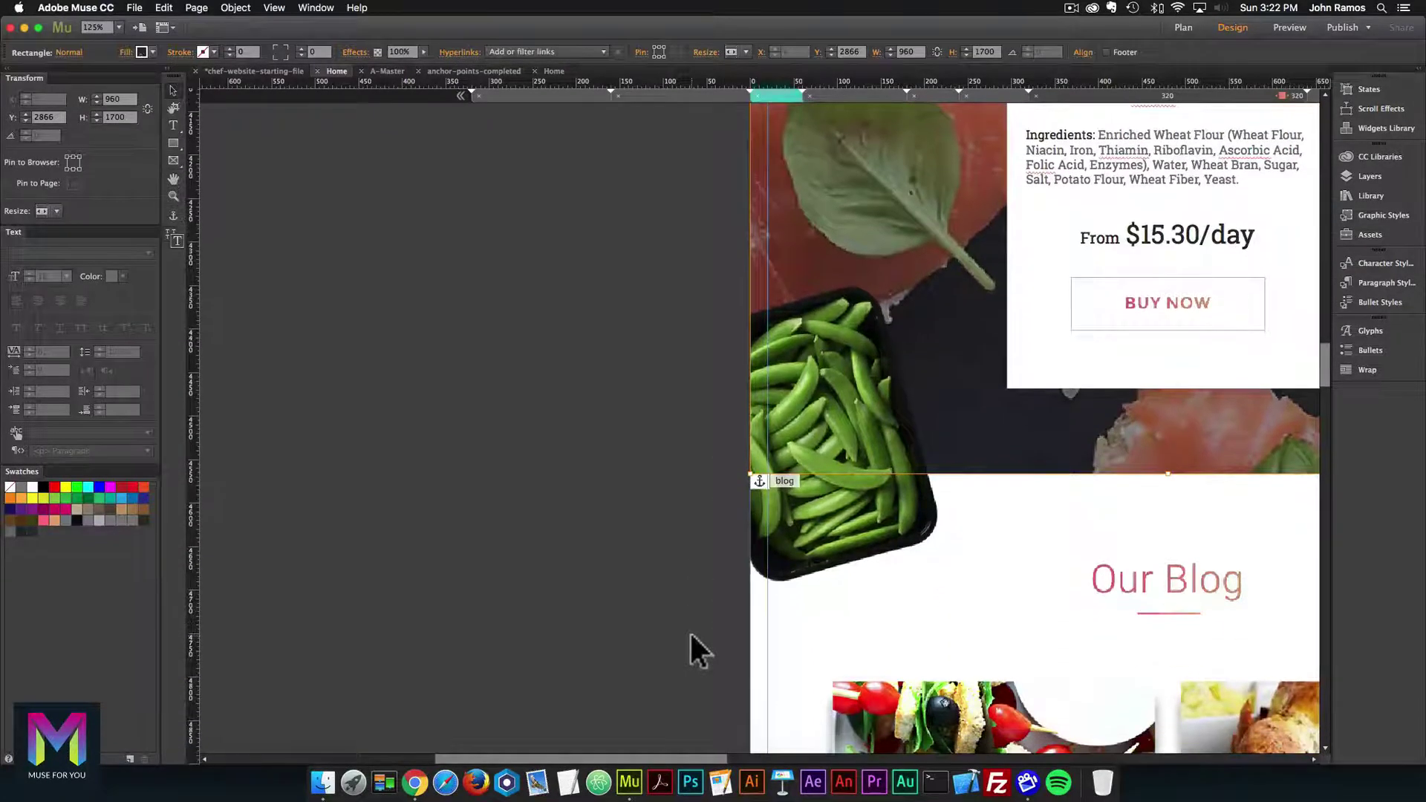
Move the clients anchor down to the upper edge of the dark Clients section, at about Y 6166.
{"action": "key", "text": "super+1"}
{"action": "scroll", "coordinate": [677, 580], "scroll_direction": "down", "scroll_amount": 4}
{"action": "scroll", "coordinate": [676, 582], "scroll_direction": "down", "scroll_amount": 15}
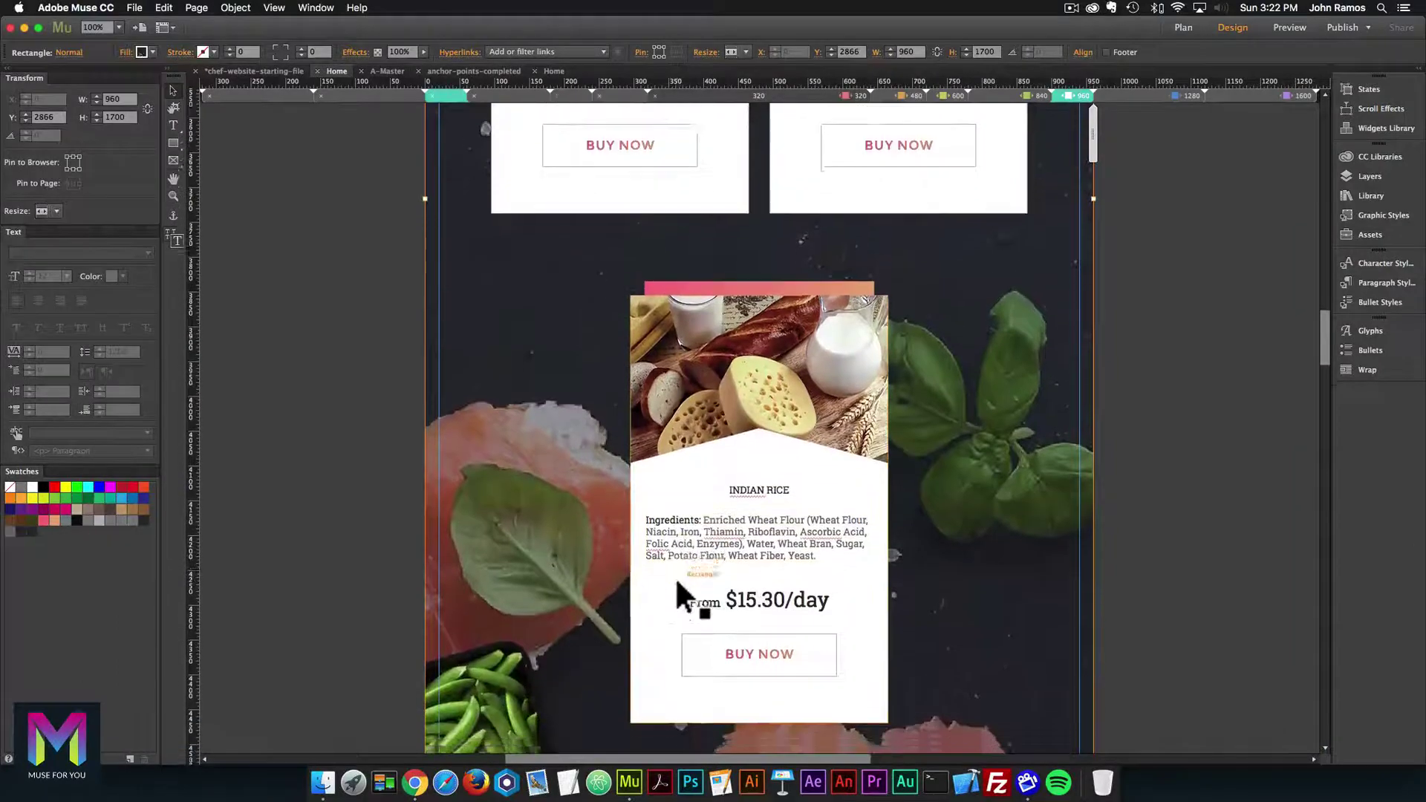
{"action": "scroll", "coordinate": [446, 274], "scroll_direction": "up", "scroll_amount": 1}
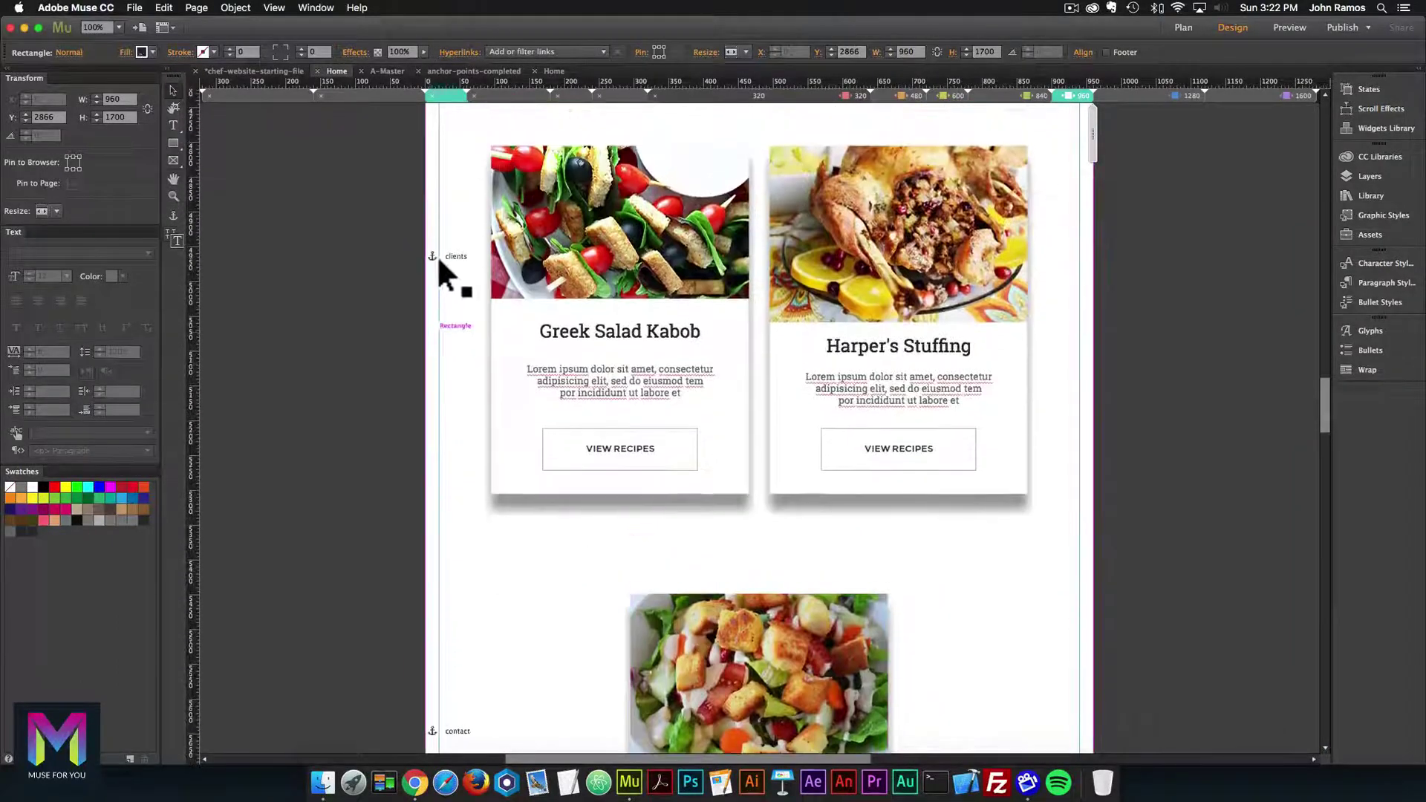
{"action": "left_click", "coordinate": [431, 263]}
{"action": "scroll", "coordinate": [433, 263], "scroll_direction": "left", "scroll_amount": 3}
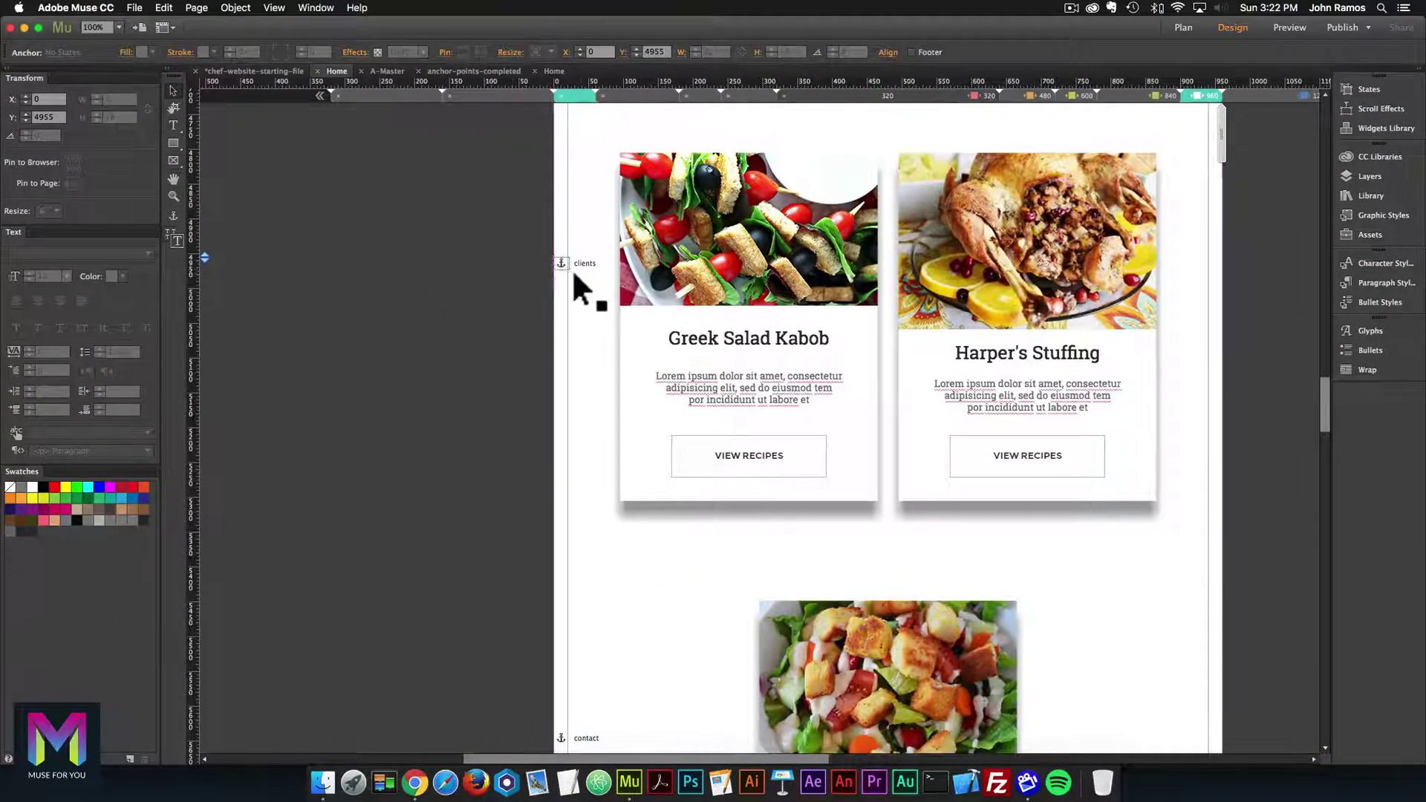
{"action": "left_click_drag", "start_coordinate": [561, 263], "coordinate": [560, 659]}
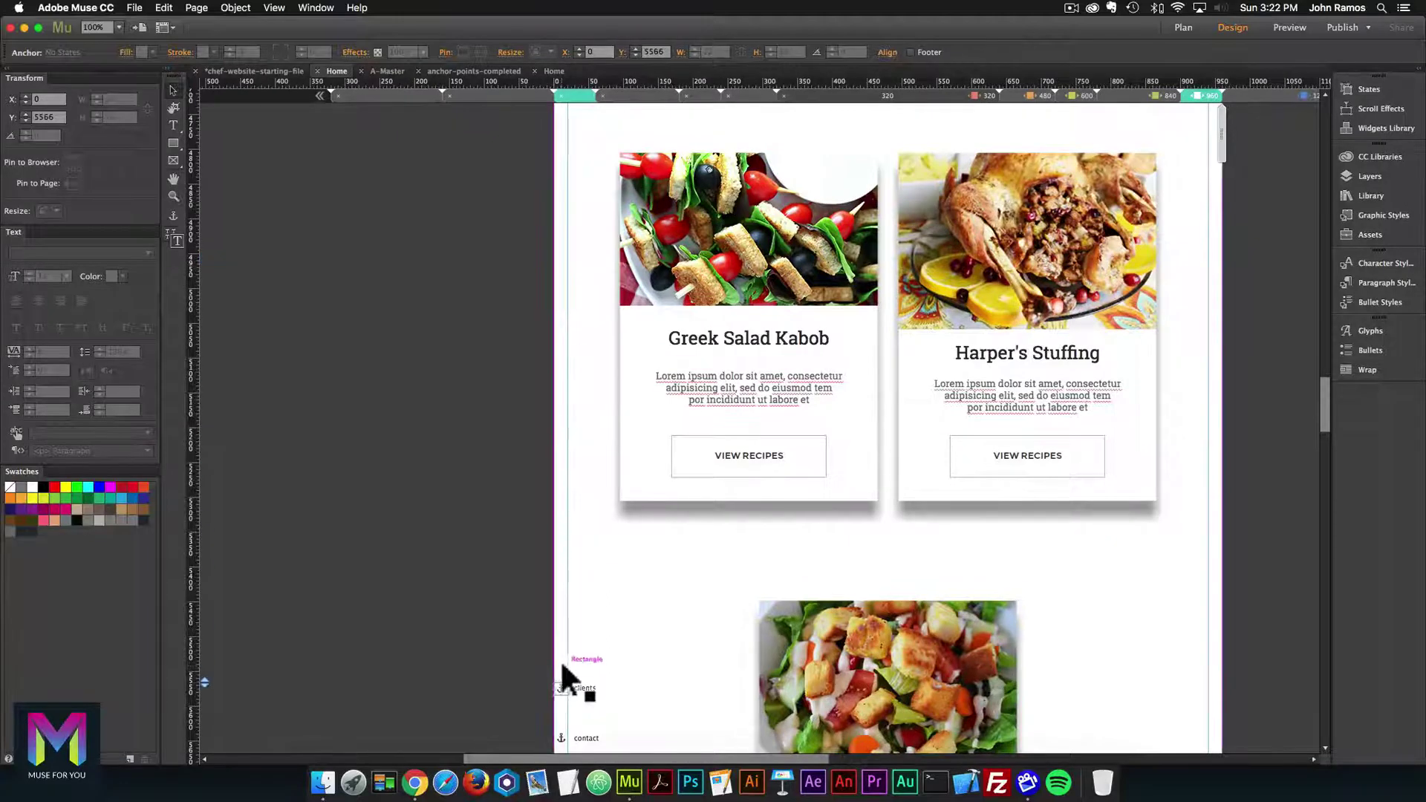
{"action": "scroll", "coordinate": [560, 658], "scroll_direction": "down", "scroll_amount": 10}
{"action": "scroll", "coordinate": [560, 657], "scroll_direction": "left", "scroll_amount": 3}
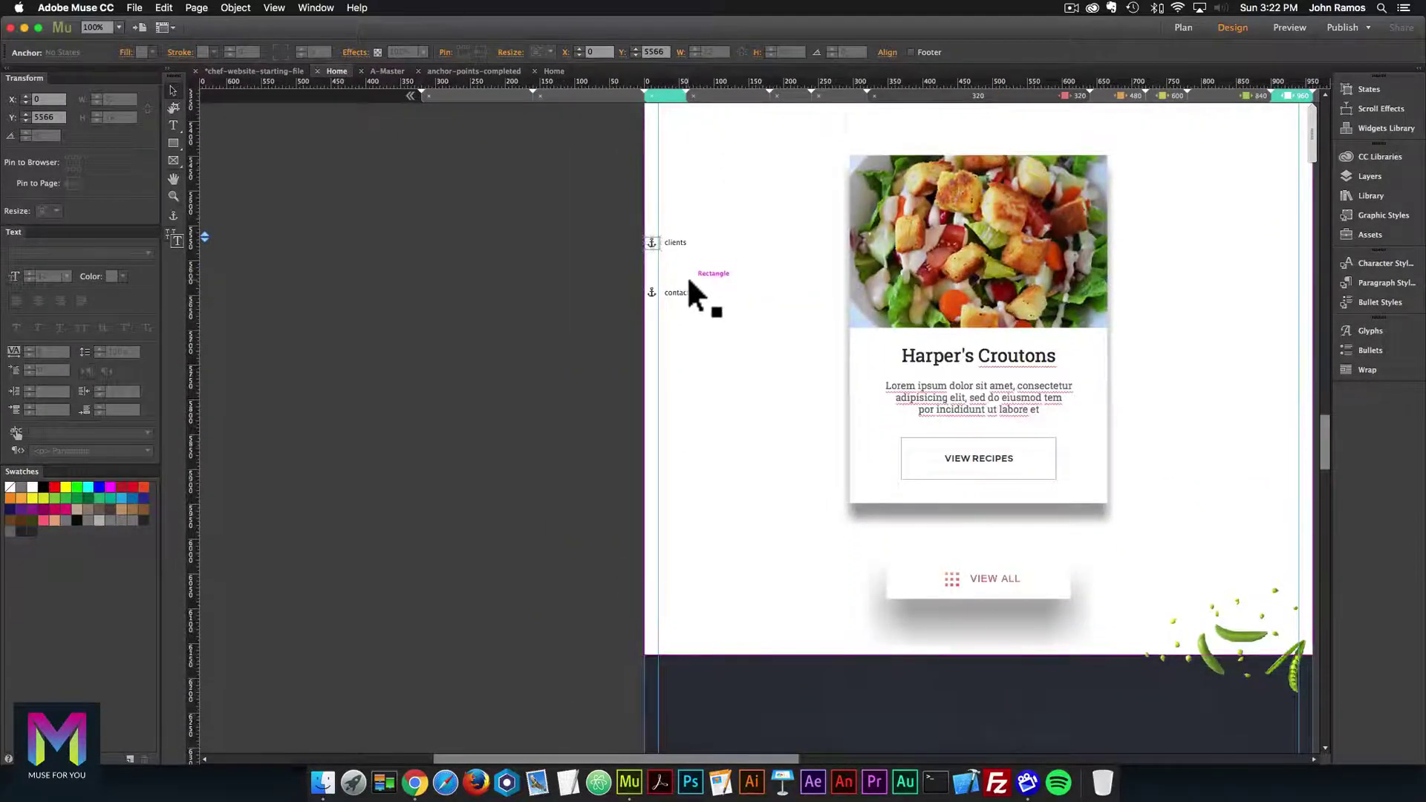
{"action": "scroll", "coordinate": [669, 238], "scroll_direction": "down", "scroll_amount": 2}
{"action": "left_click_drag", "start_coordinate": [648, 171], "coordinate": [662, 597]}
{"action": "scroll", "coordinate": [673, 412], "scroll_direction": "down", "scroll_amount": 2}
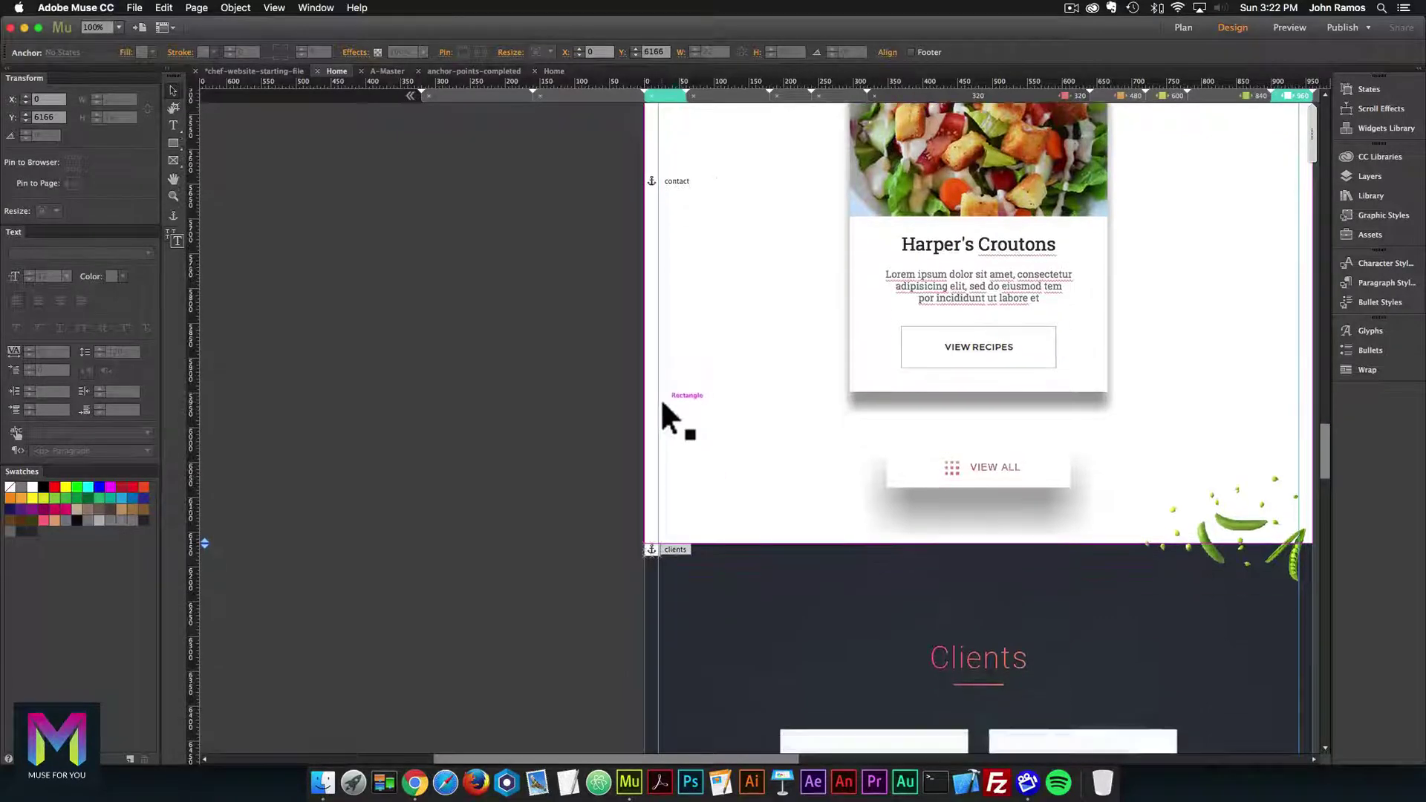
Move the contact anchor down to the upper edge of the contact map, at about Y 7166.
{"action": "left_click", "coordinate": [651, 174]}
{"action": "left_click_drag", "start_coordinate": [652, 173], "coordinate": [690, 548]}
{"action": "scroll", "coordinate": [670, 557], "scroll_direction": "down", "scroll_amount": 12}
{"action": "scroll", "coordinate": [690, 548], "scroll_direction": "down", "scroll_amount": 7}
{"action": "scroll", "coordinate": [689, 542], "scroll_direction": "down", "scroll_amount": 4}
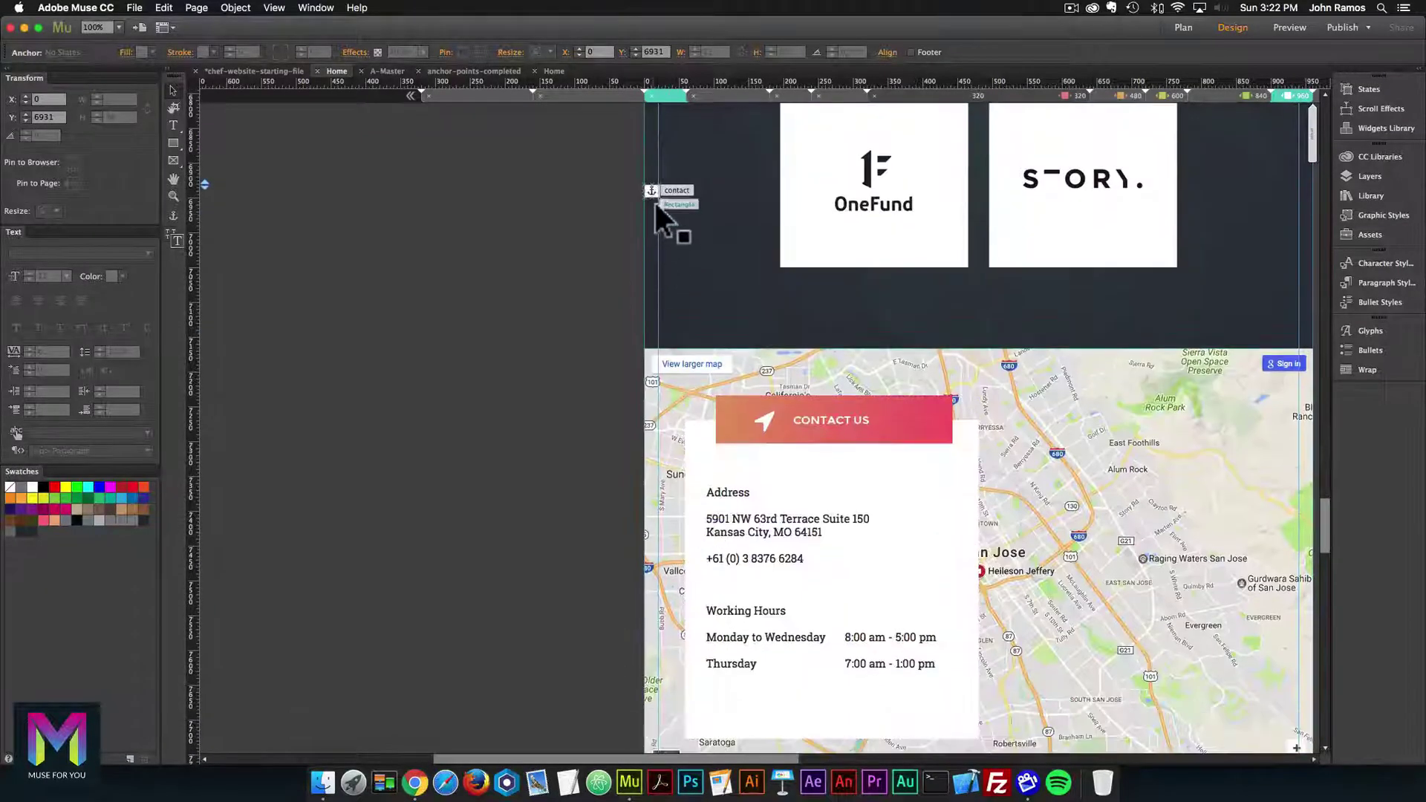
{"action": "left_click_drag", "start_coordinate": [654, 187], "coordinate": [652, 351]}
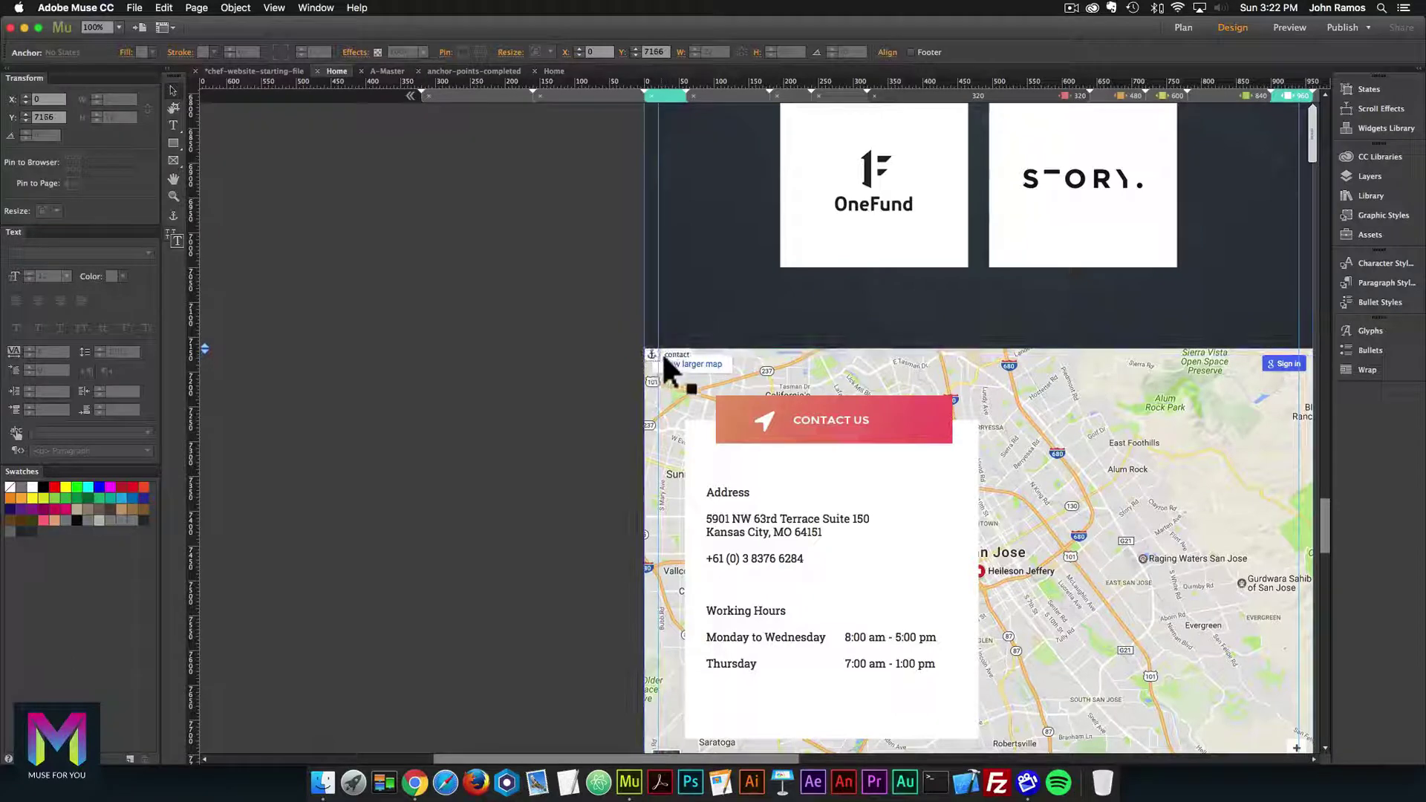
Switch to the 840 breakpoint and examine the anchor positions around the blog and Clients sections.
{"action": "left_click", "coordinate": [1231, 93]}
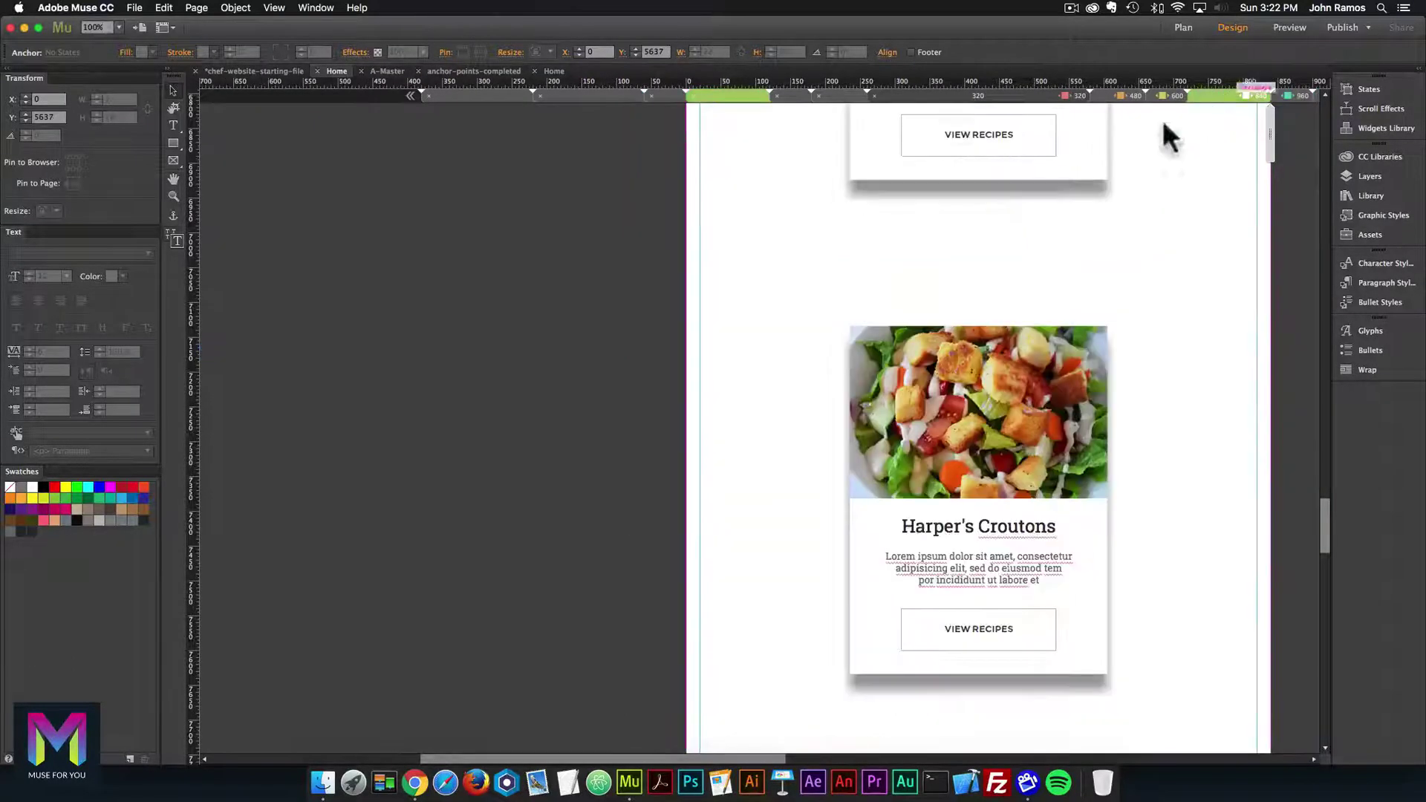
{"action": "scroll", "coordinate": [872, 244], "scroll_direction": "down", "scroll_amount": 10}
{"action": "scroll", "coordinate": [874, 251], "scroll_direction": "up", "scroll_amount": 15}
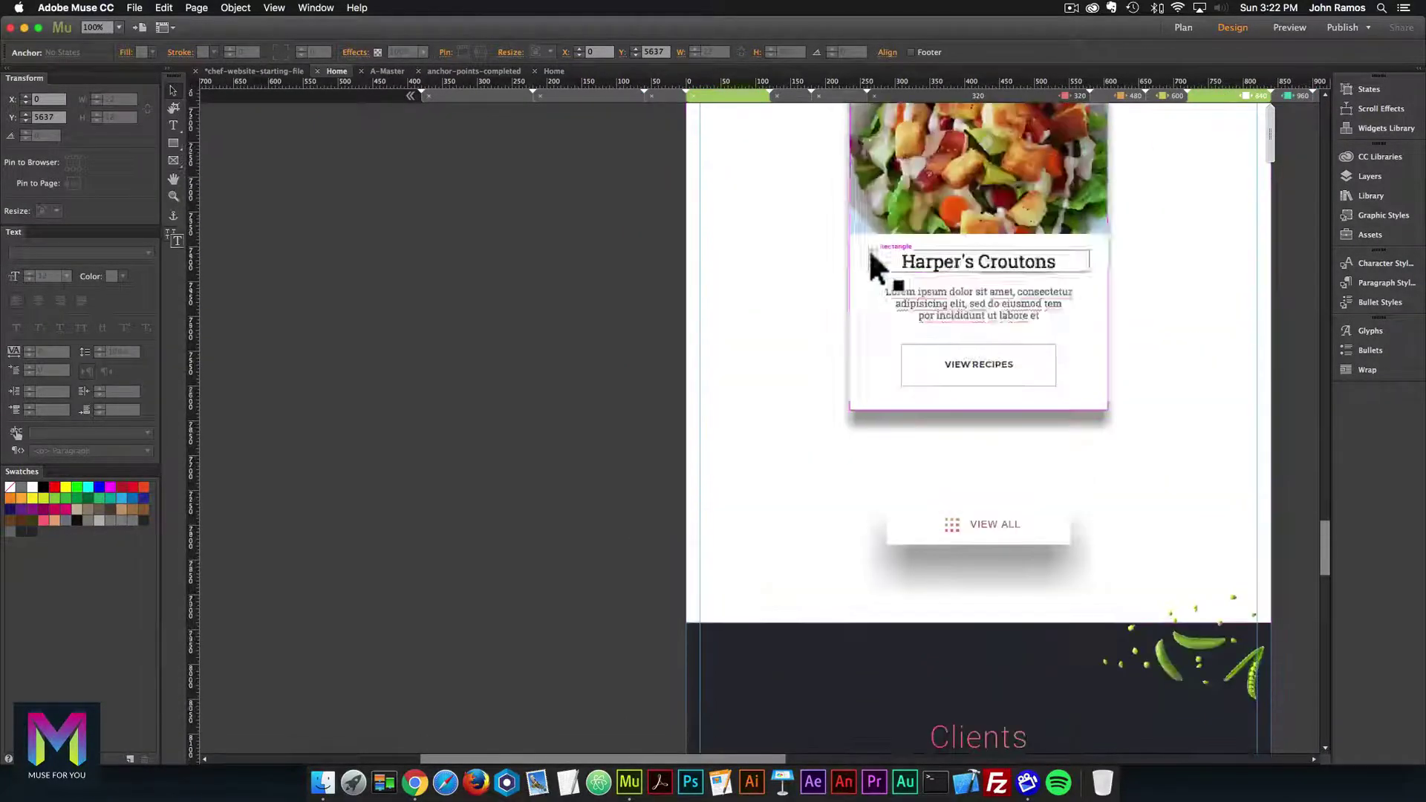
{"action": "scroll", "coordinate": [870, 254], "scroll_direction": "up", "scroll_amount": 2}
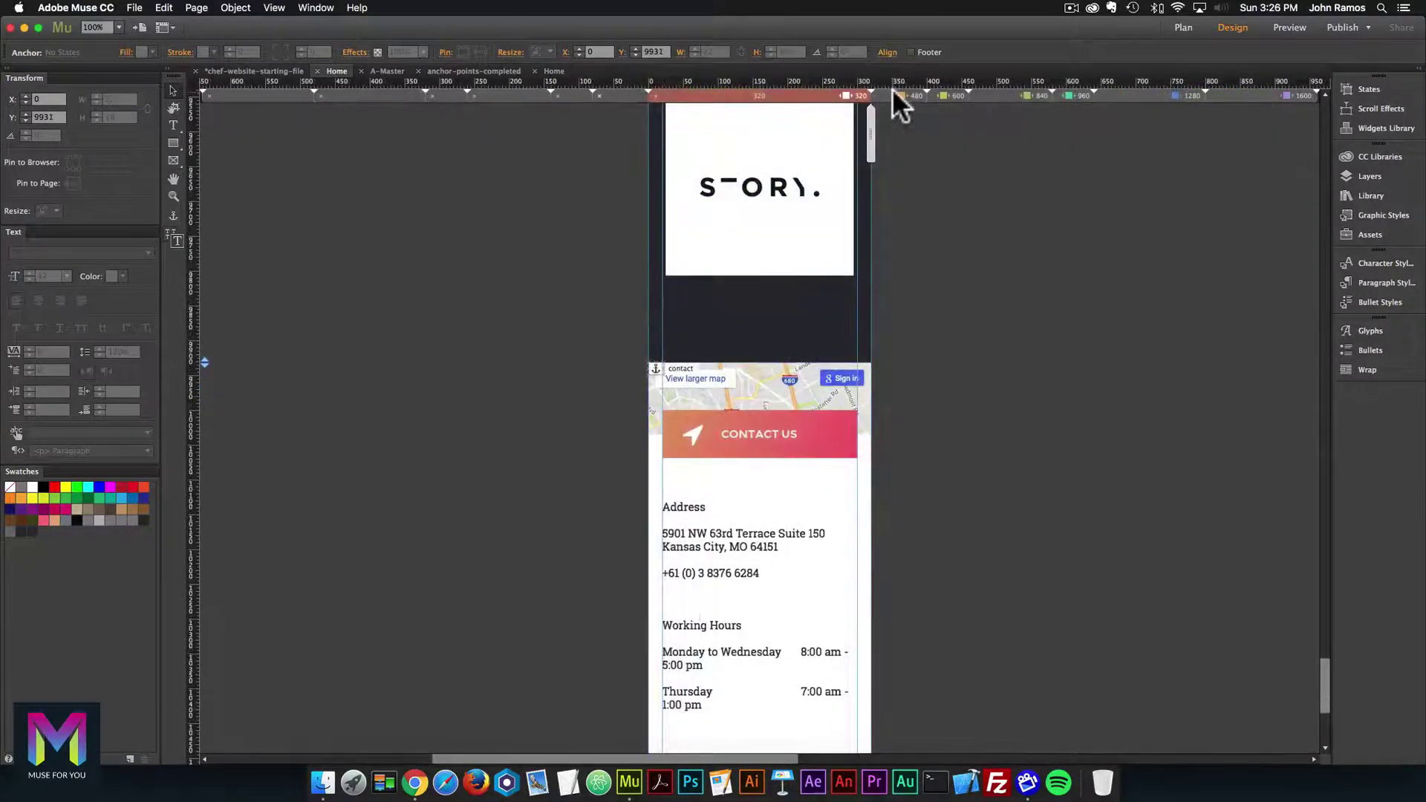
Switch to the 480 breakpoint and check the placement of the contact and clients anchors.
{"action": "left_click", "coordinate": [898, 94]}
{"action": "scroll", "coordinate": [814, 227], "scroll_direction": "up", "scroll_amount": 10}
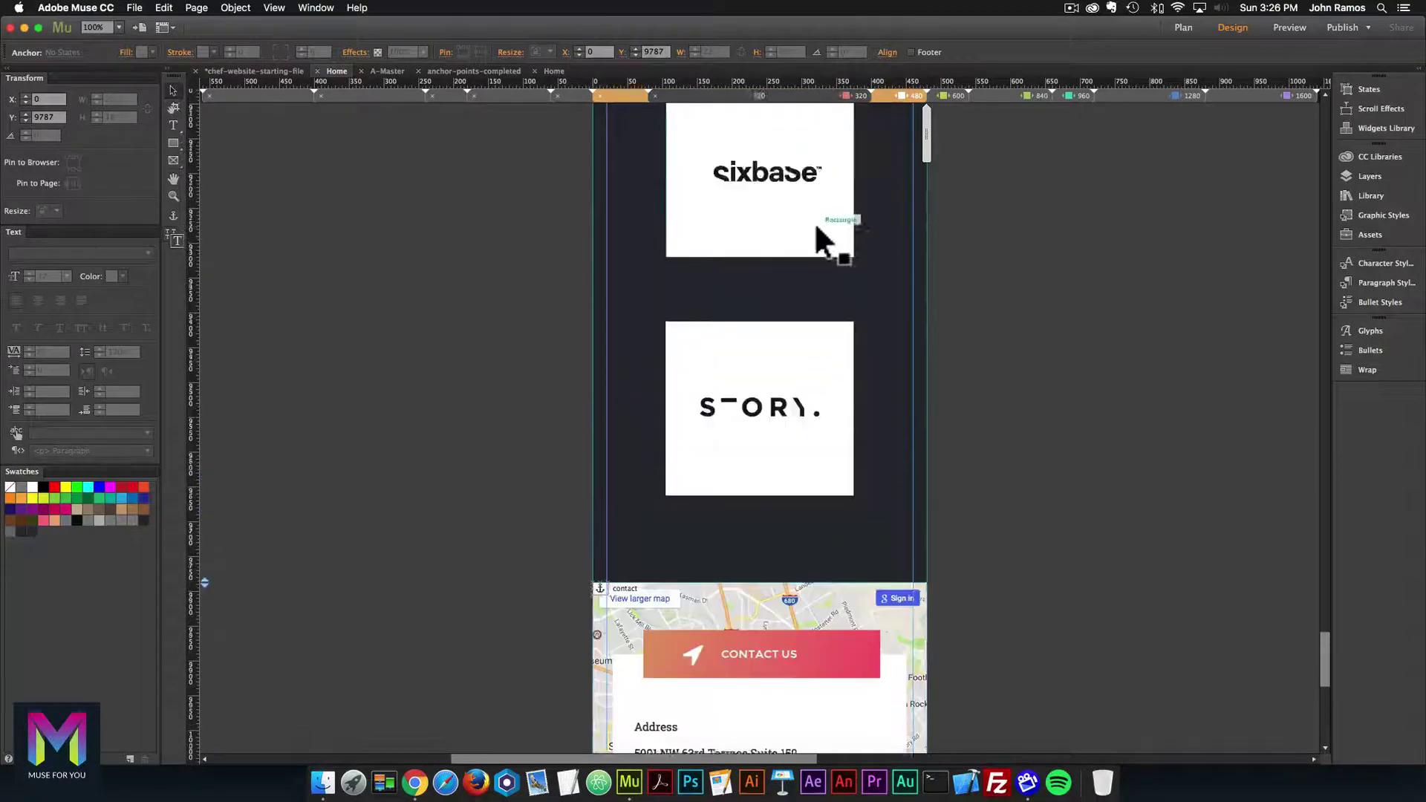
{"action": "scroll", "coordinate": [815, 223], "scroll_direction": "up", "scroll_amount": 5}
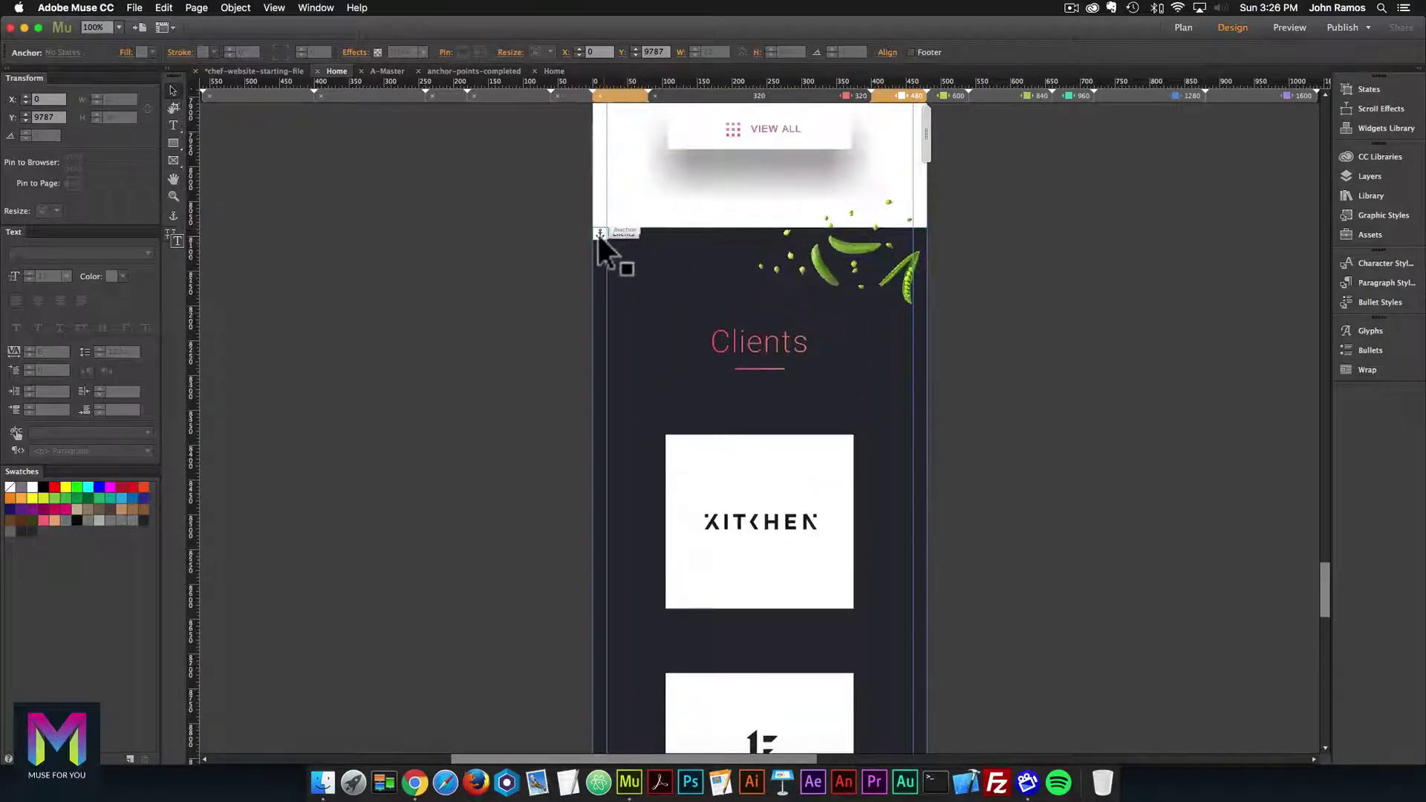
Examine the anchor positions around the recipe cards, Clients section and contact map at the 480 breakpoint.
{"action": "scroll", "coordinate": [789, 435], "scroll_direction": "up", "scroll_amount": 3}
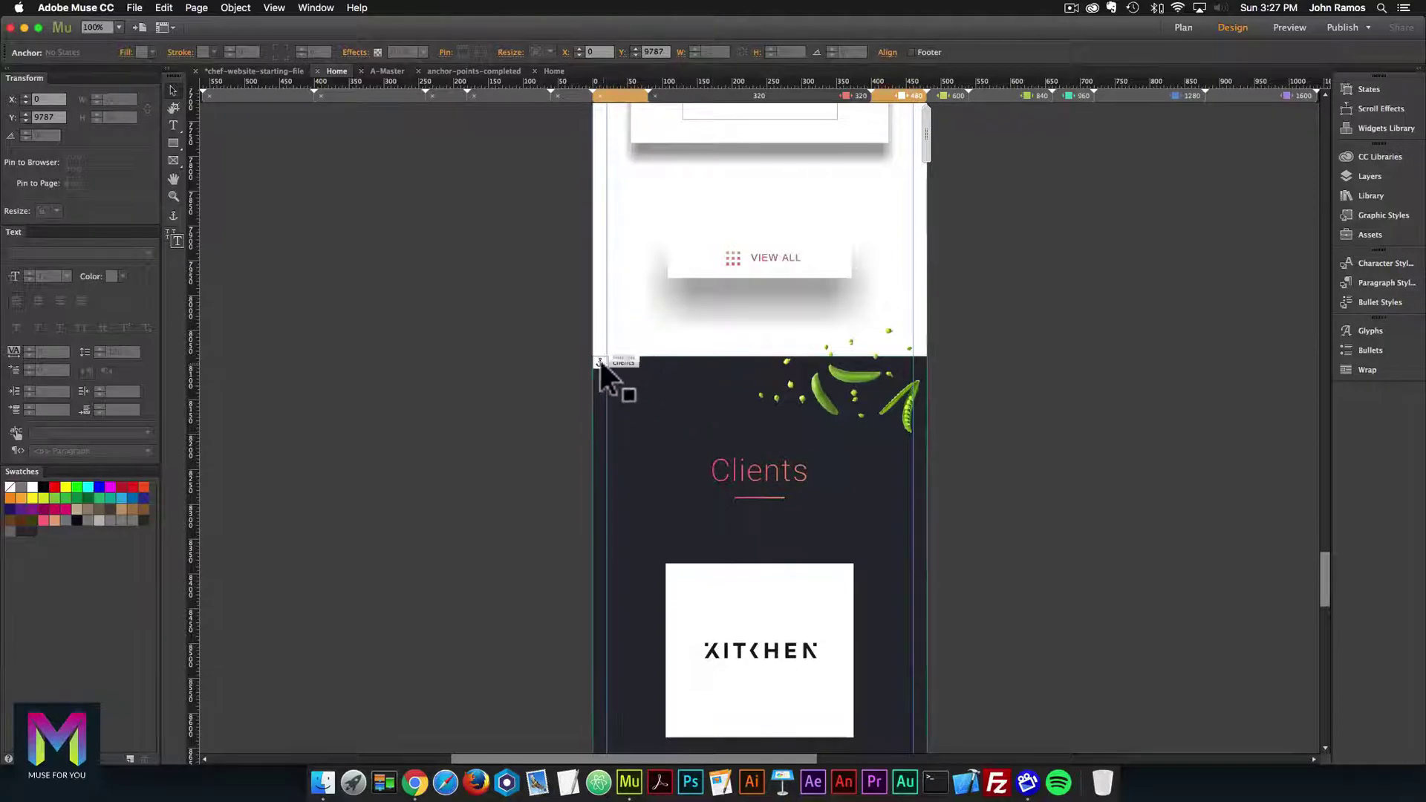
{"action": "scroll", "coordinate": [632, 367], "scroll_direction": "up", "scroll_amount": 15}
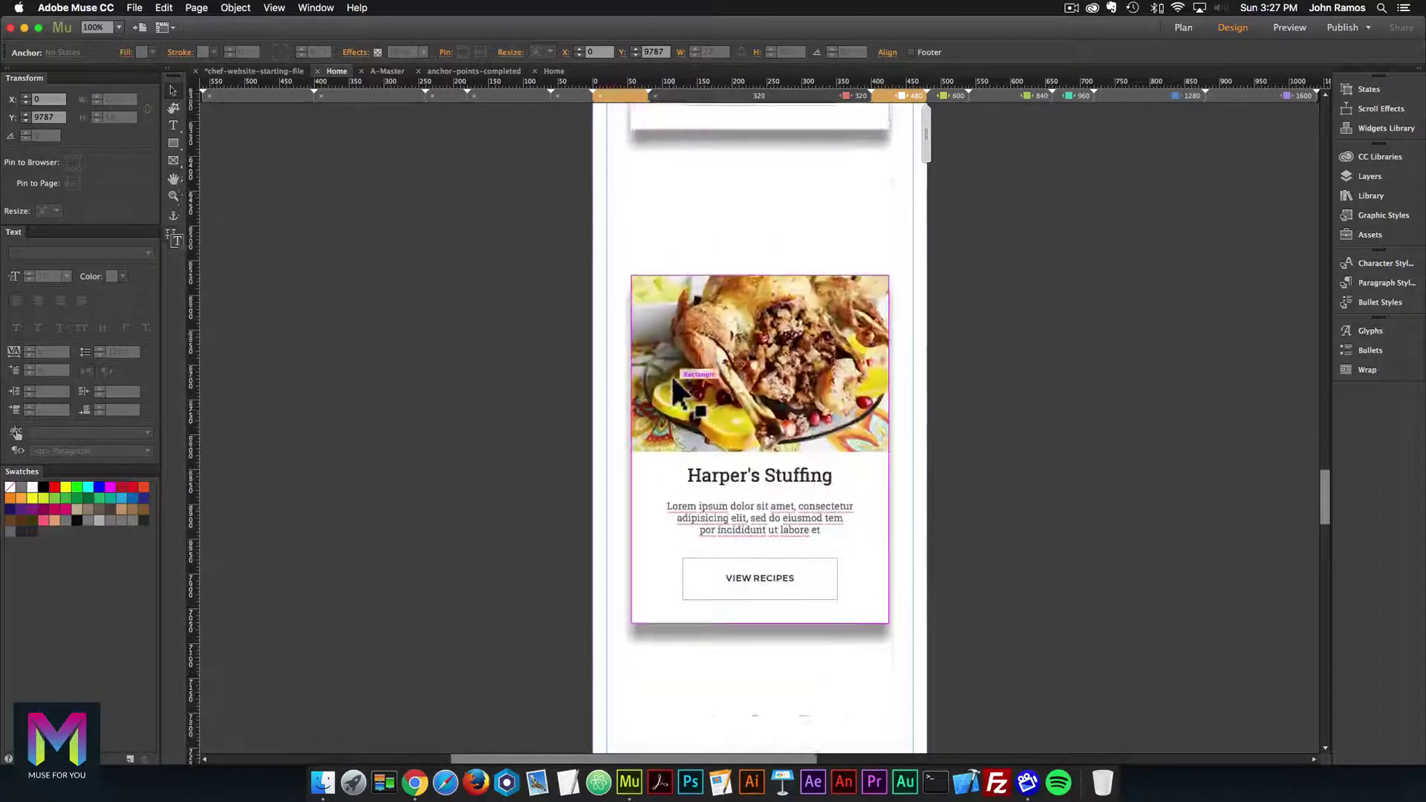
{"action": "scroll", "coordinate": [671, 374], "scroll_direction": "up", "scroll_amount": 15}
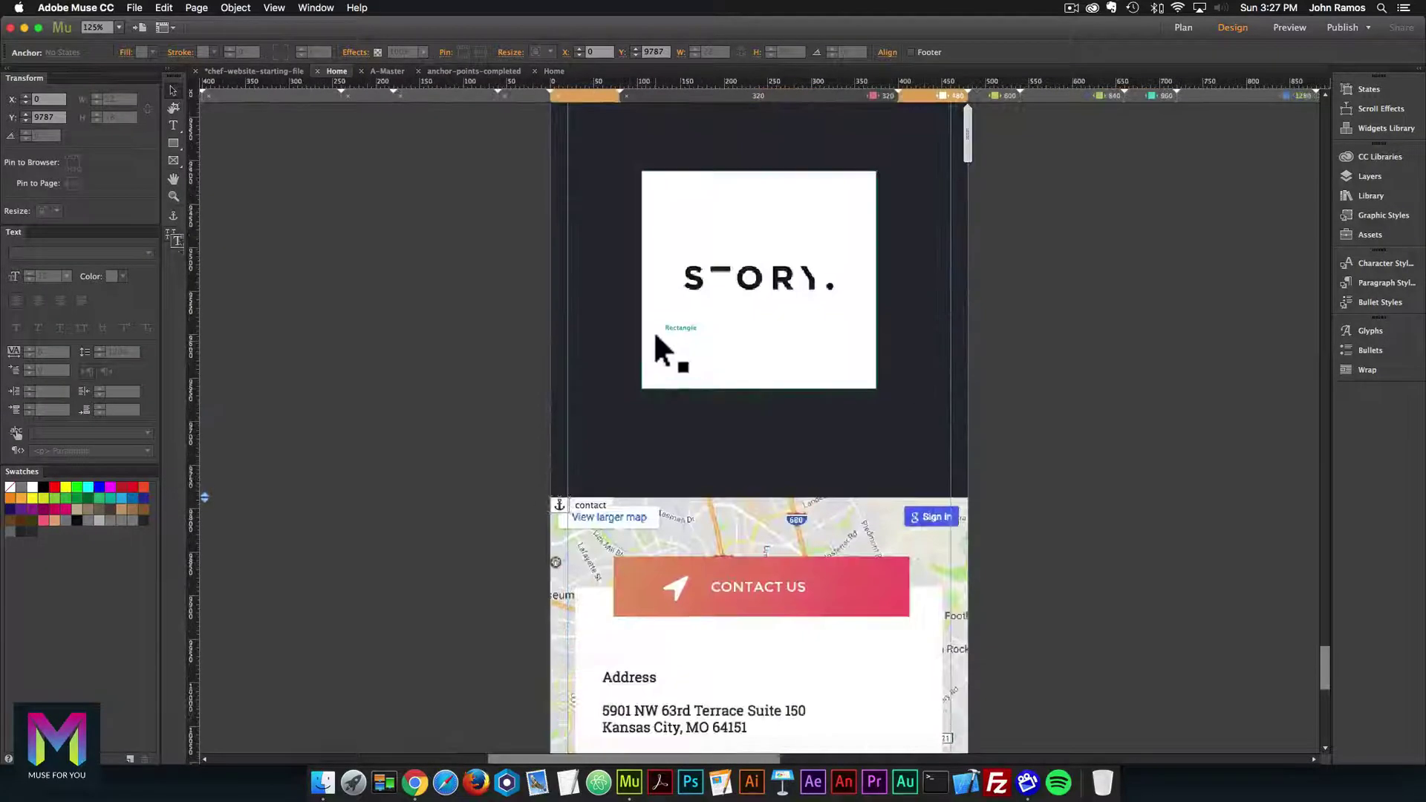
{"action": "scroll", "coordinate": [653, 330], "scroll_direction": "up", "scroll_amount": 6}
{"action": "scroll", "coordinate": [653, 330], "scroll_direction": "up", "scroll_amount": 10}
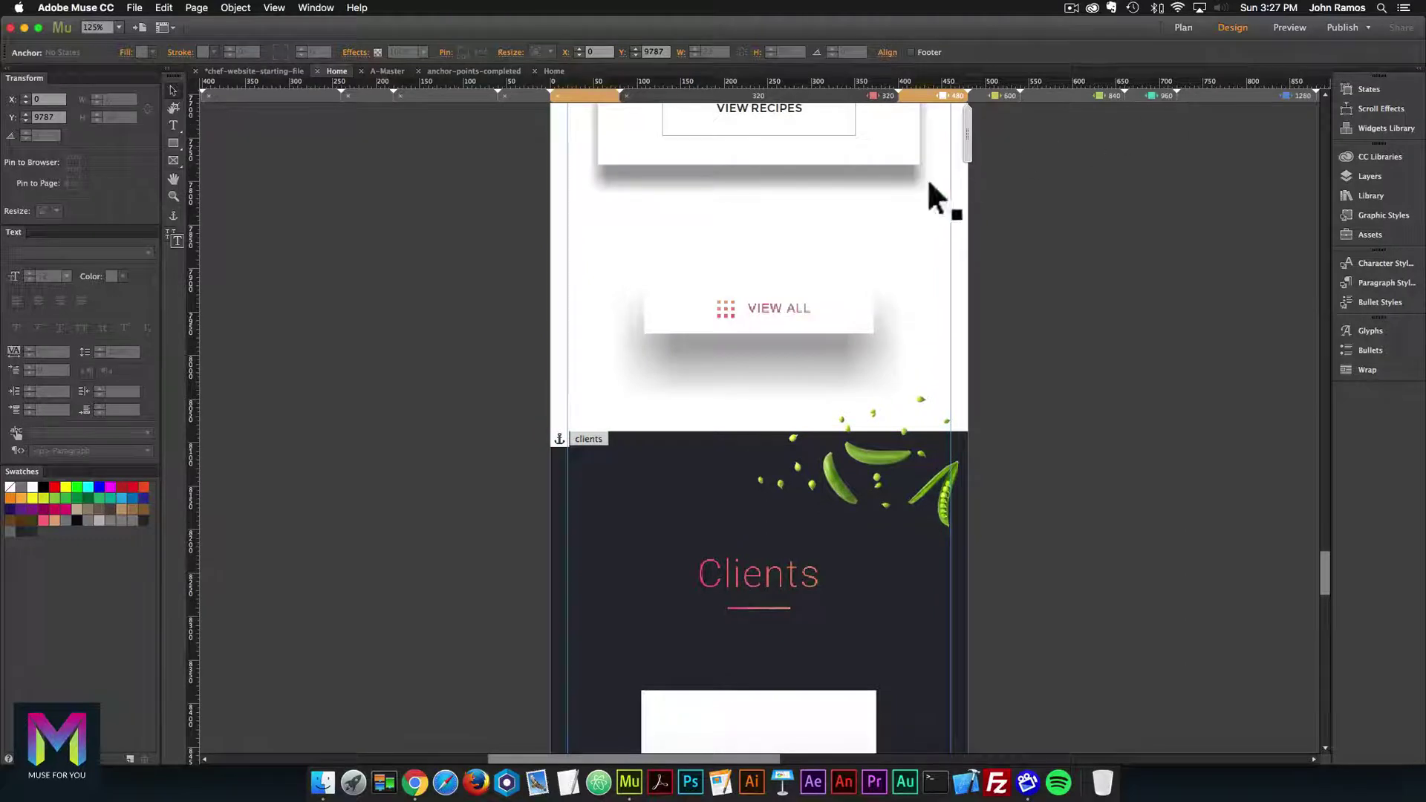
{"action": "key", "text": "super+minus"}
{"action": "key", "text": "super+minus"}
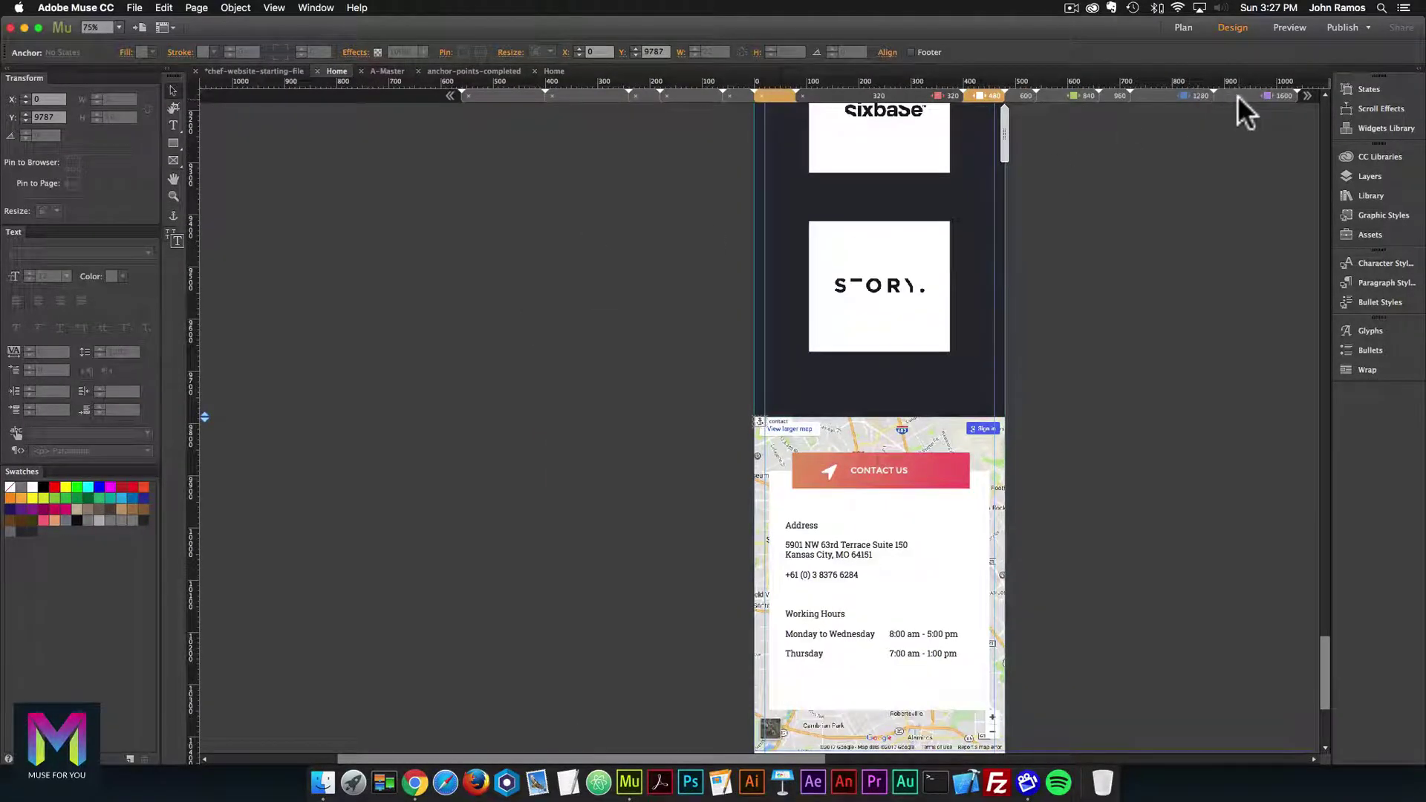
Switch to the 1600 breakpoint and return to the header at the start of the Home page.
{"action": "left_click", "coordinate": [1237, 95]}
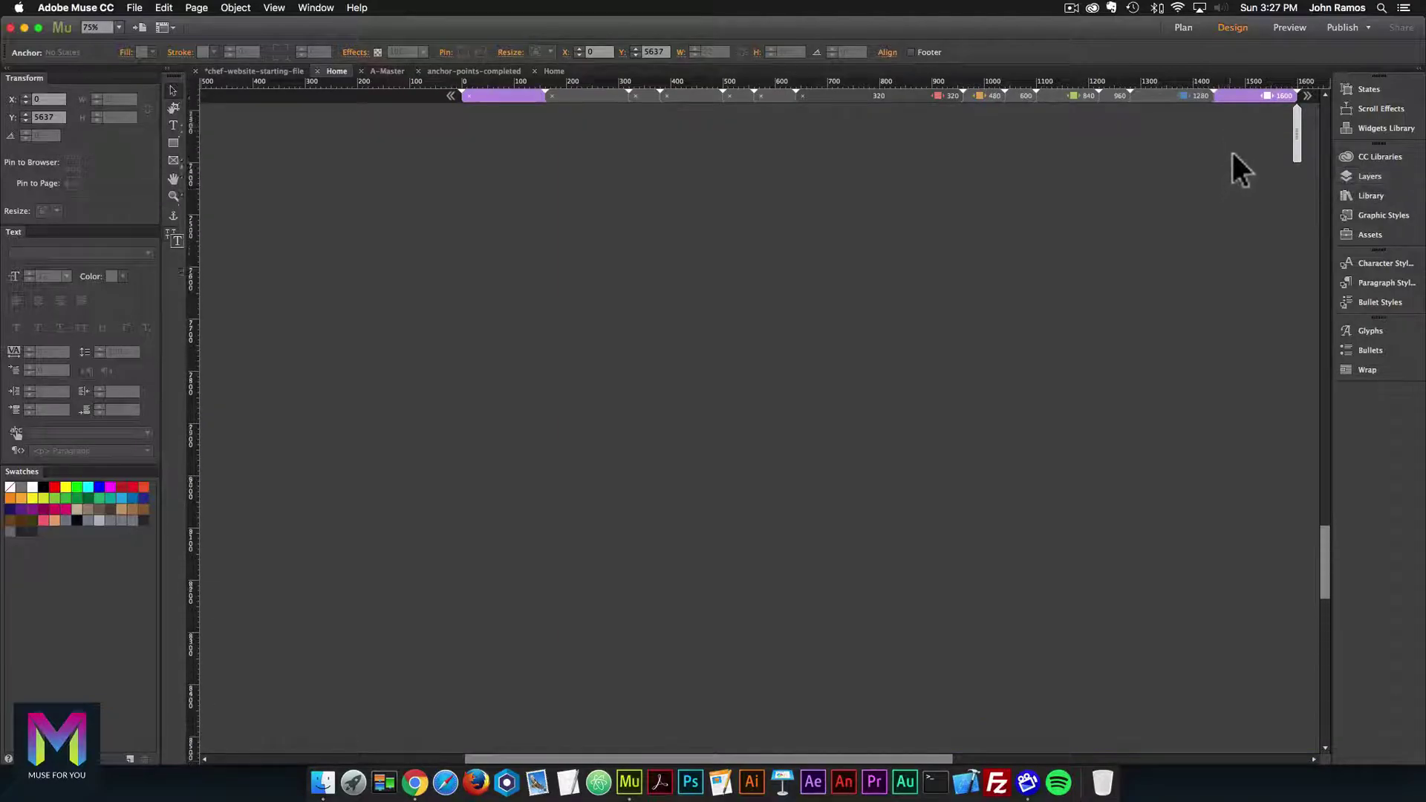
{"action": "scroll", "coordinate": [1233, 147], "scroll_direction": "up", "scroll_amount": 20}
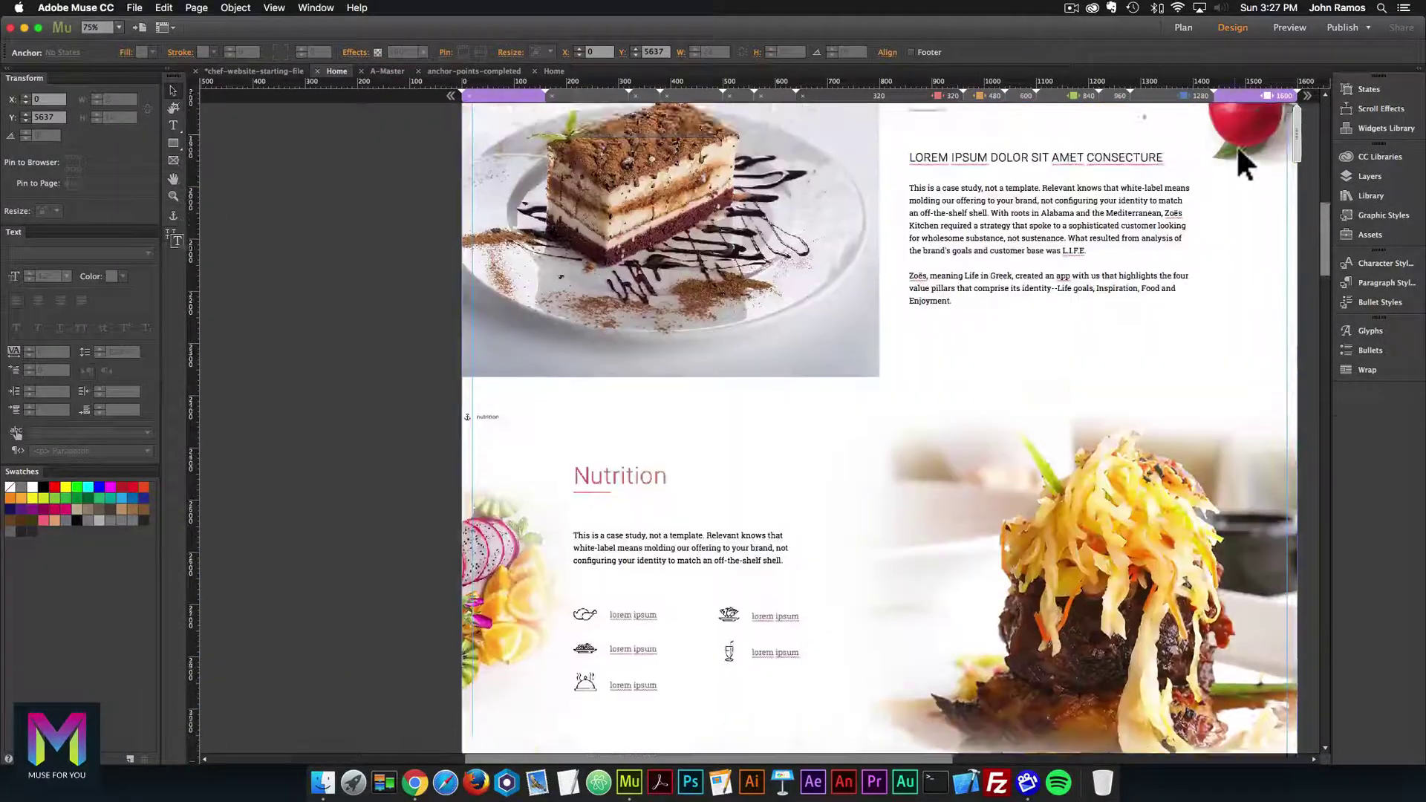
{"action": "scroll", "coordinate": [1236, 144], "scroll_direction": "up", "scroll_amount": 15}
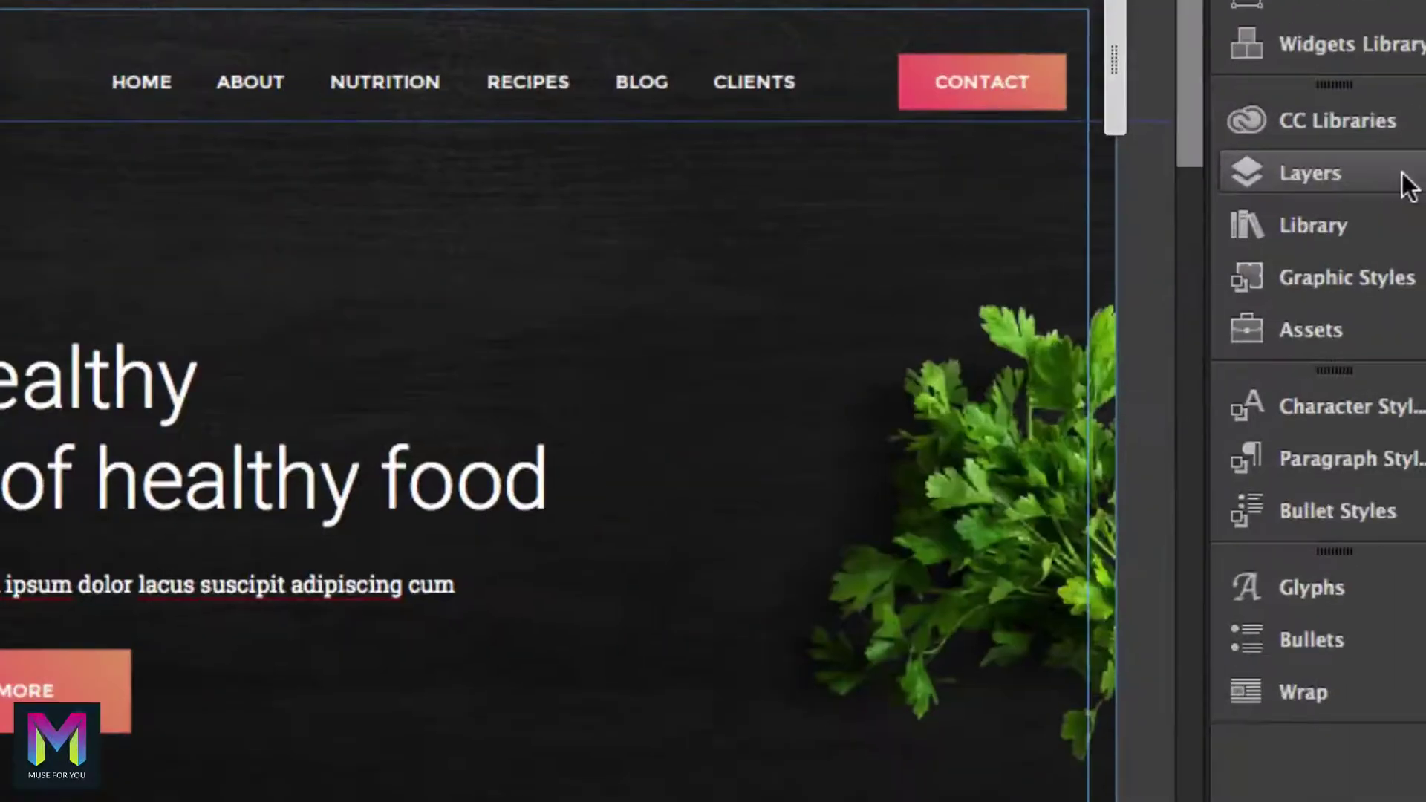
Review the contact, clients, nutrition and about anchors within the Anchor Points layer.
{"action": "left_click", "coordinate": [1403, 181]}
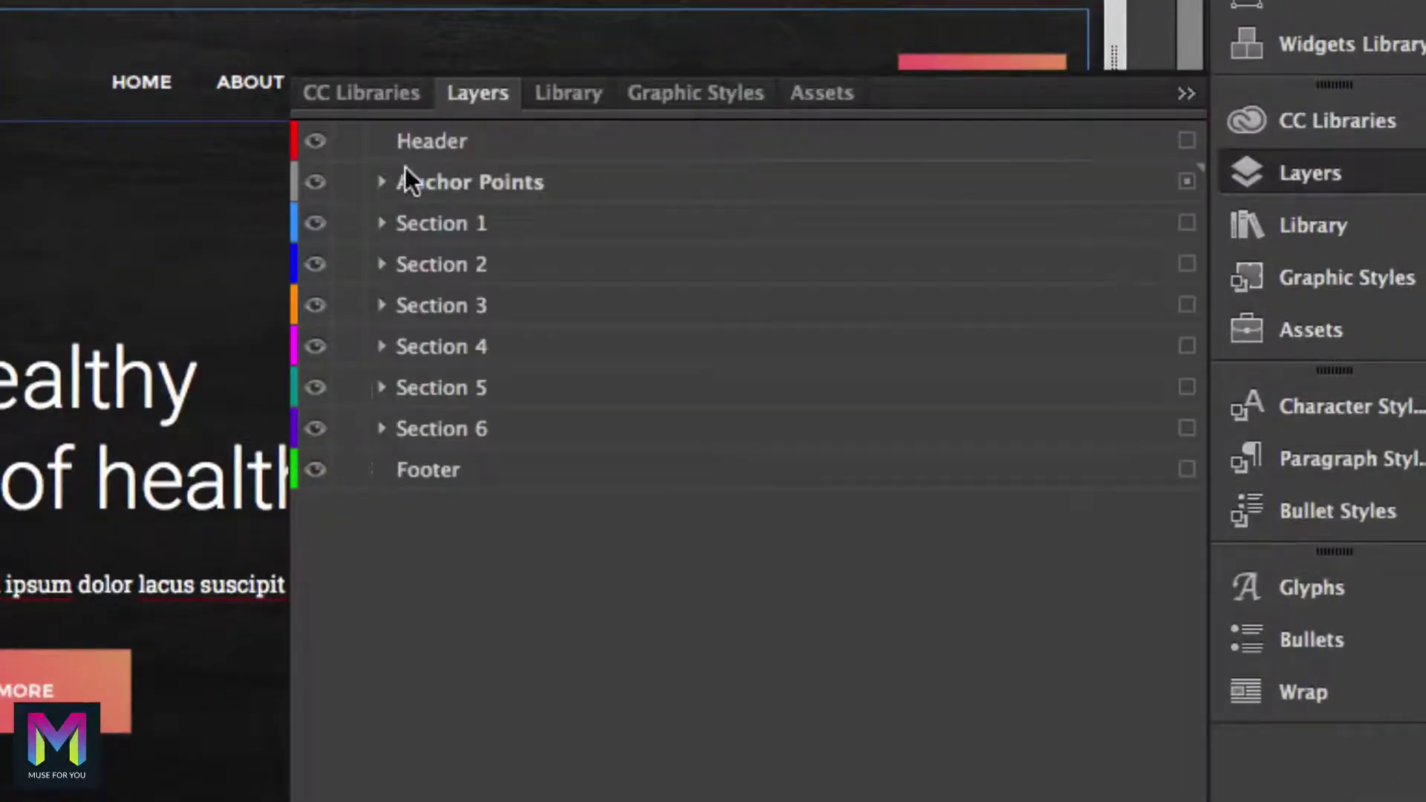
{"action": "left_click", "coordinate": [380, 182]}
{"action": "left_click", "coordinate": [478, 225]}
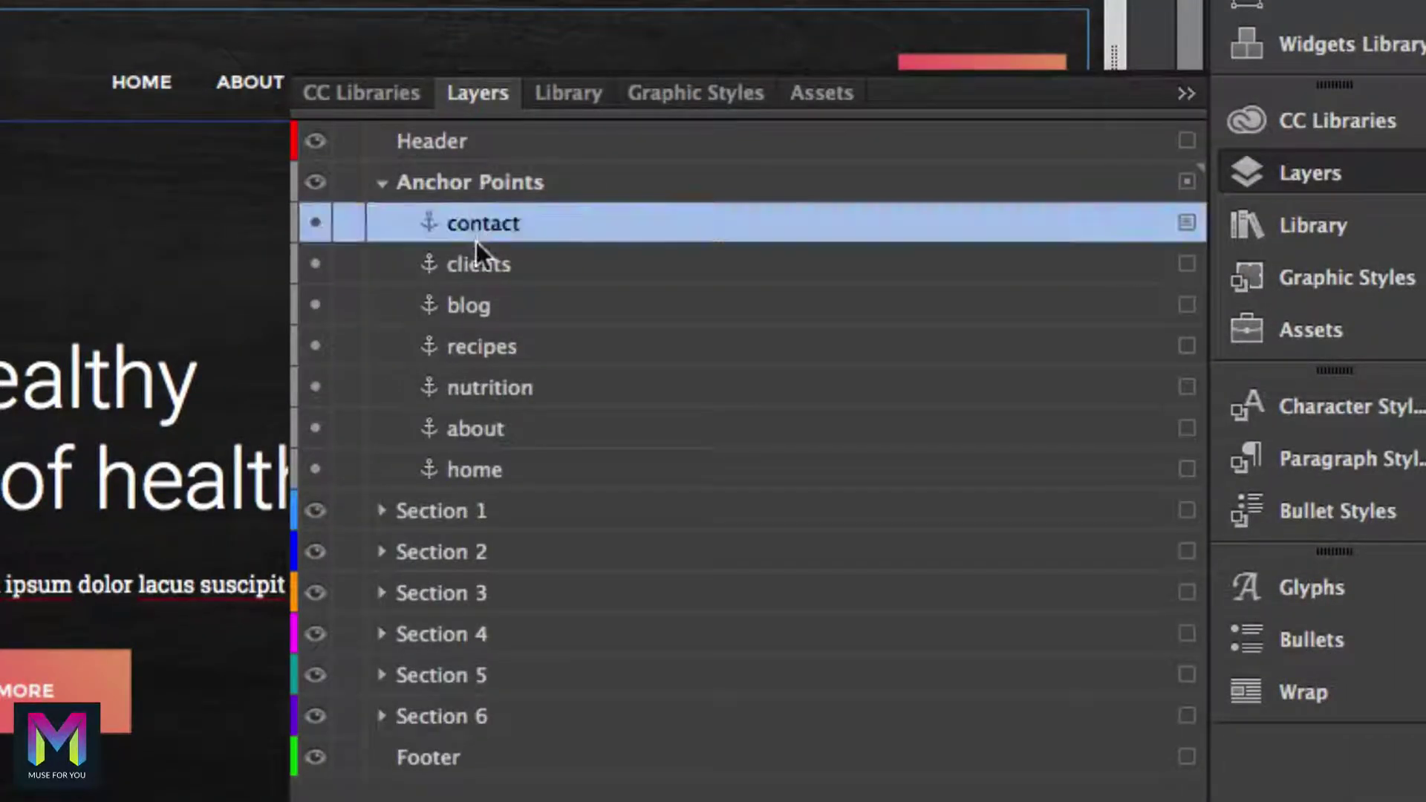
{"action": "left_click", "coordinate": [513, 389]}
{"action": "left_click", "coordinate": [494, 431]}
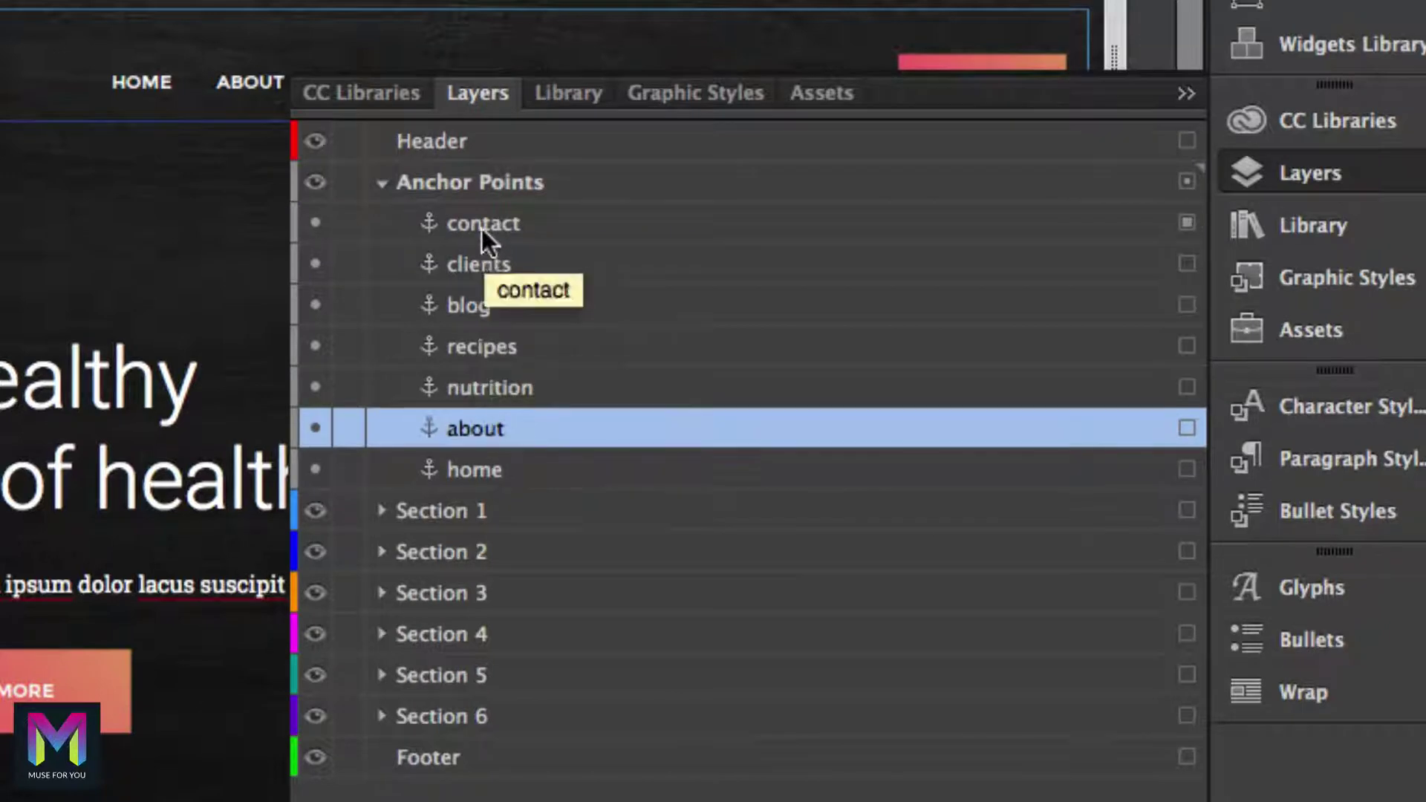
{"action": "left_click", "coordinate": [482, 265]}
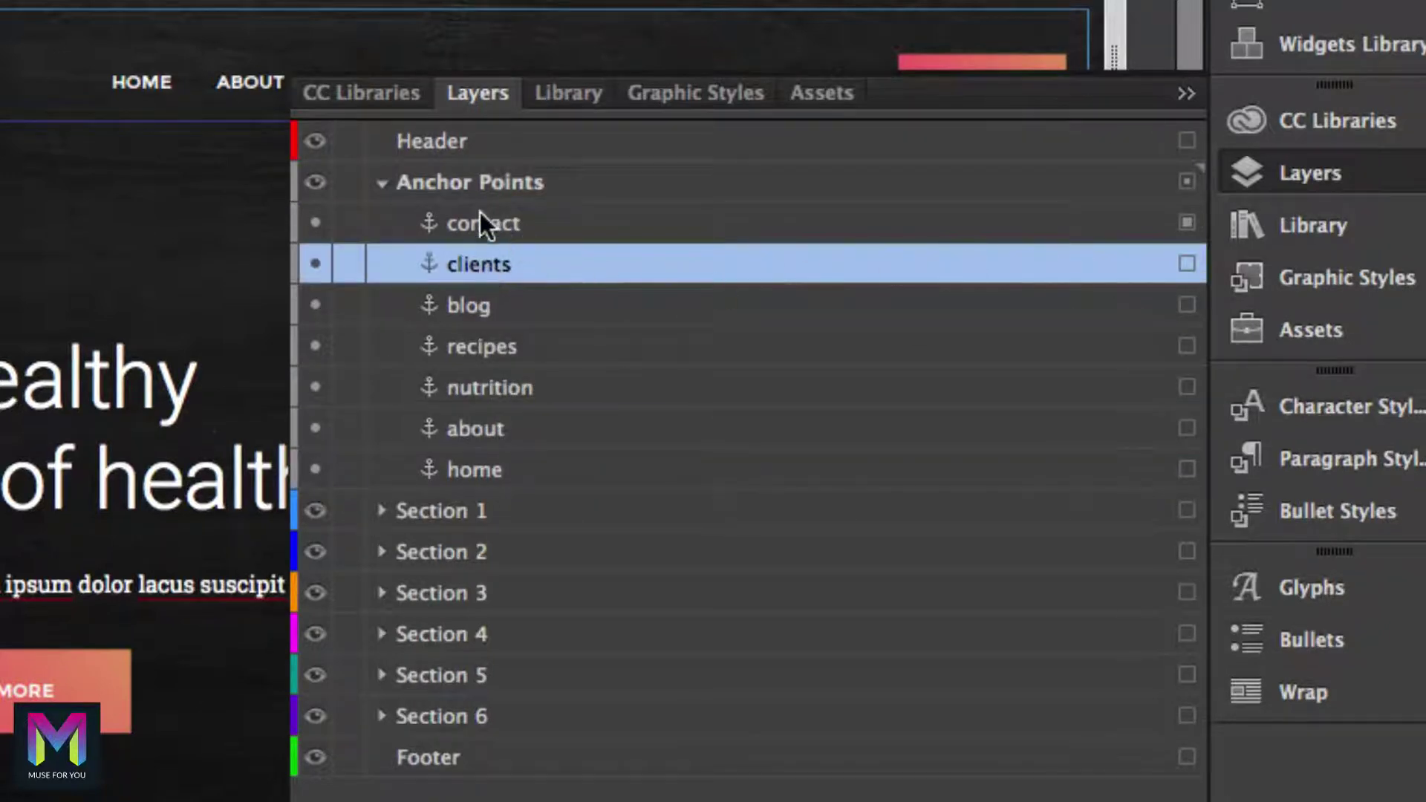
{"action": "left_click", "coordinate": [1307, 168]}
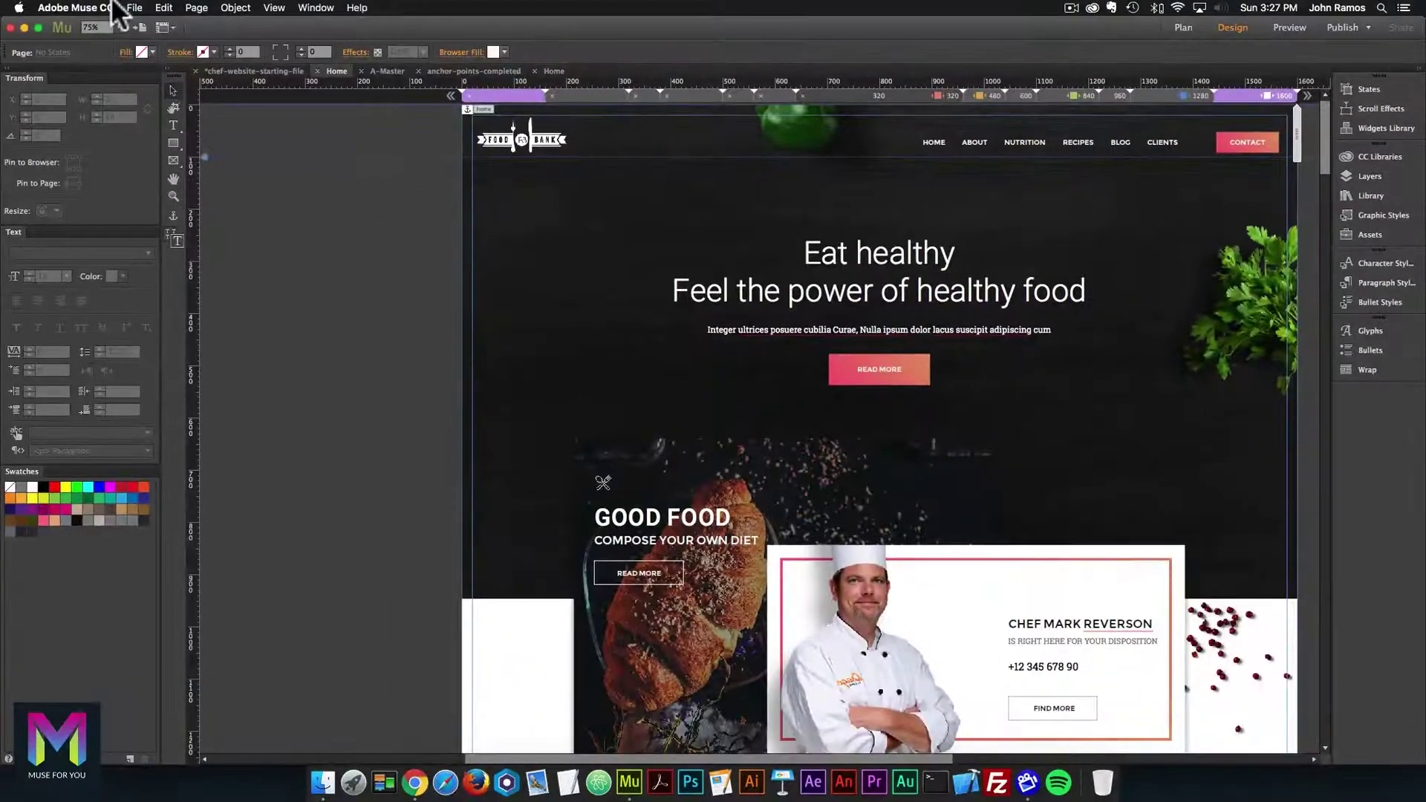
Preview the page in the browser and test the compact menu's section links, including Clients.
{"action": "left_click", "coordinate": [134, 7]}
{"action": "left_click", "coordinate": [172, 230]}
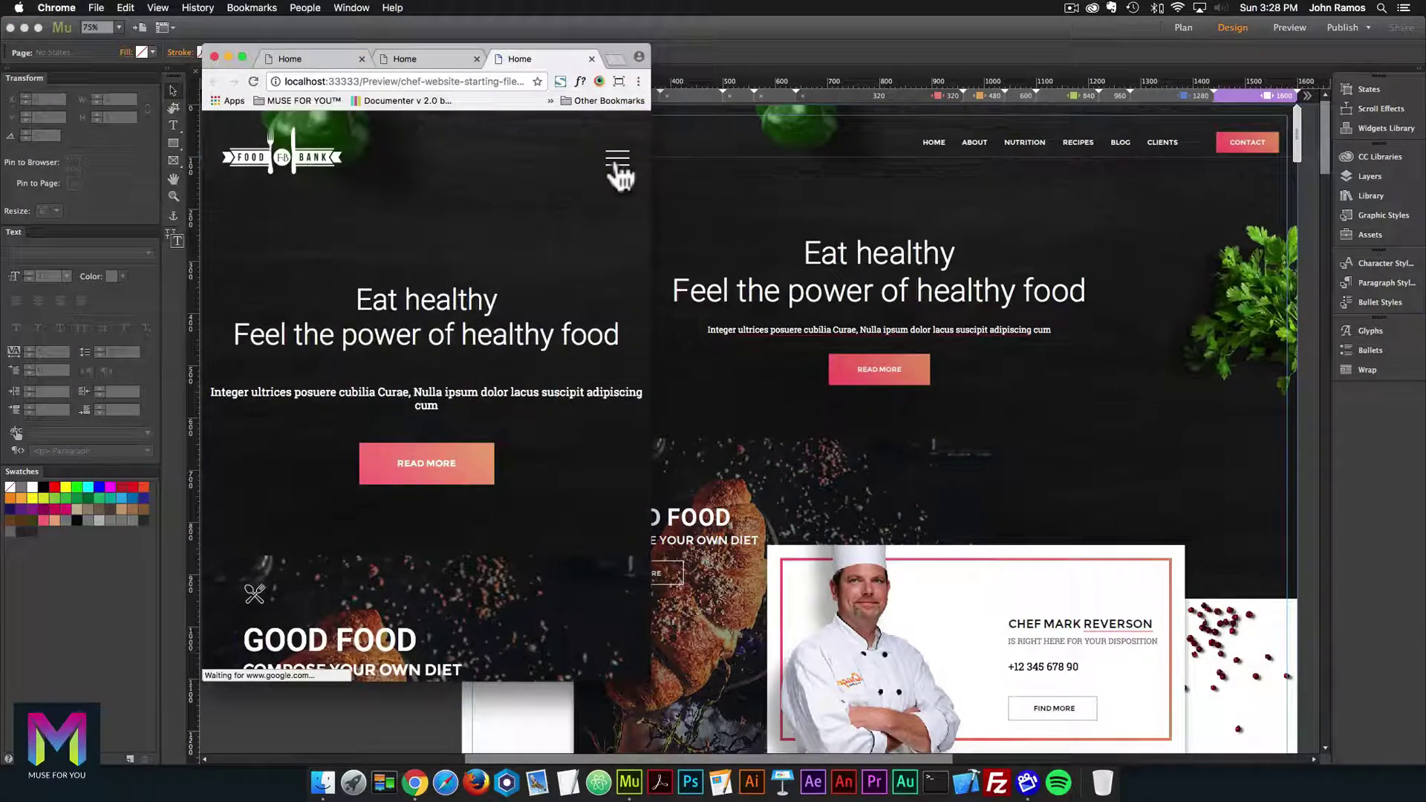
{"action": "left_click", "coordinate": [617, 165]}
{"action": "left_click", "coordinate": [586, 263]}
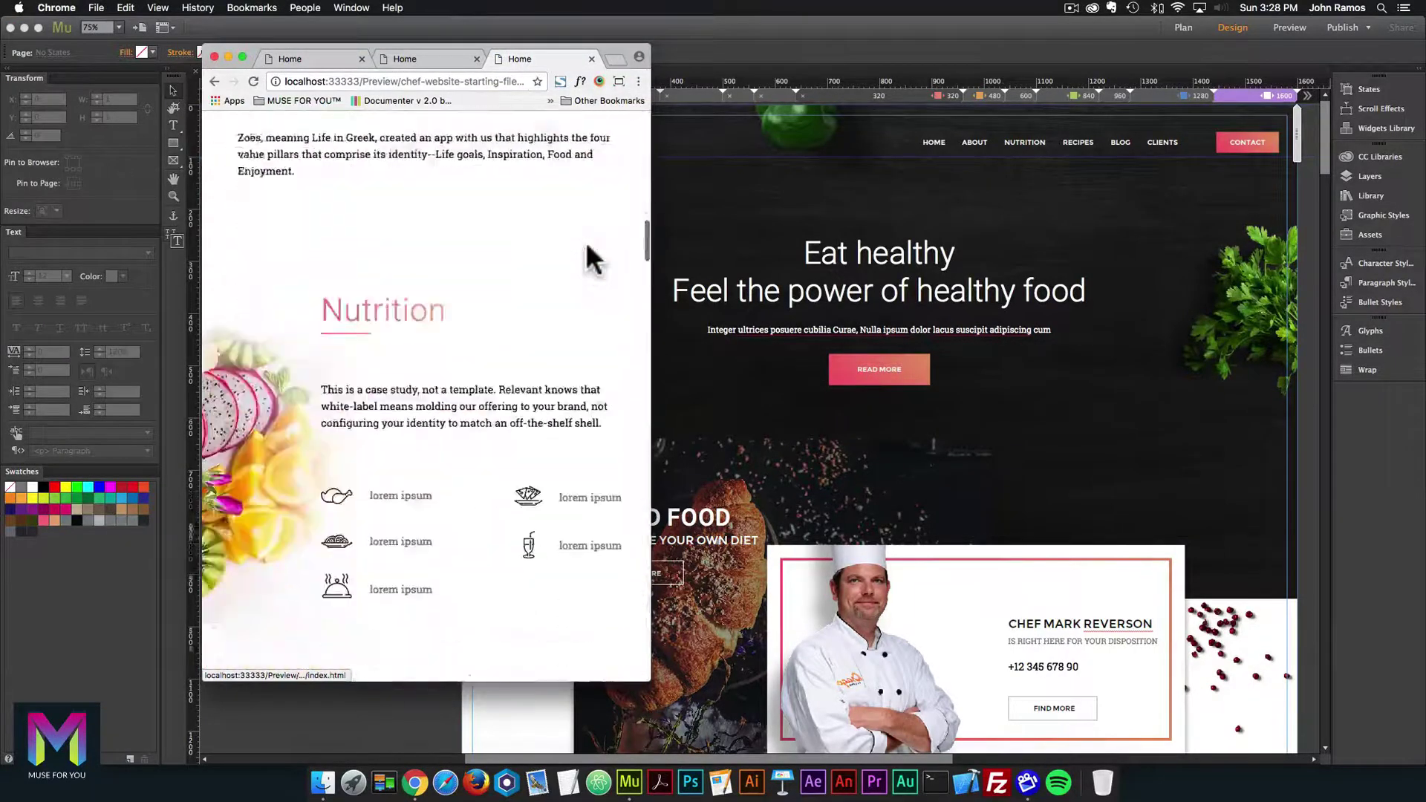
{"action": "scroll", "coordinate": [589, 253], "scroll_direction": "up", "scroll_amount": 15}
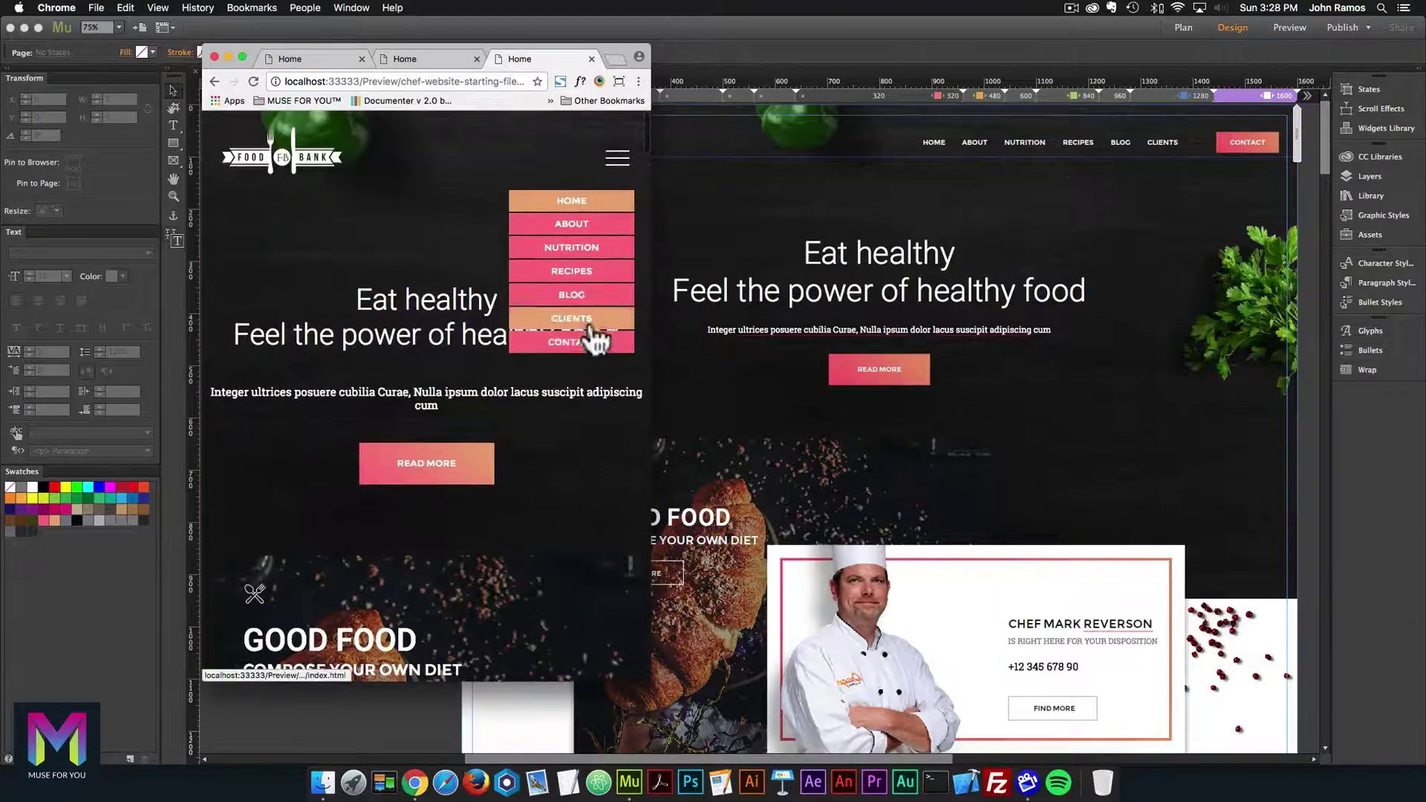
{"action": "left_click", "coordinate": [591, 321]}
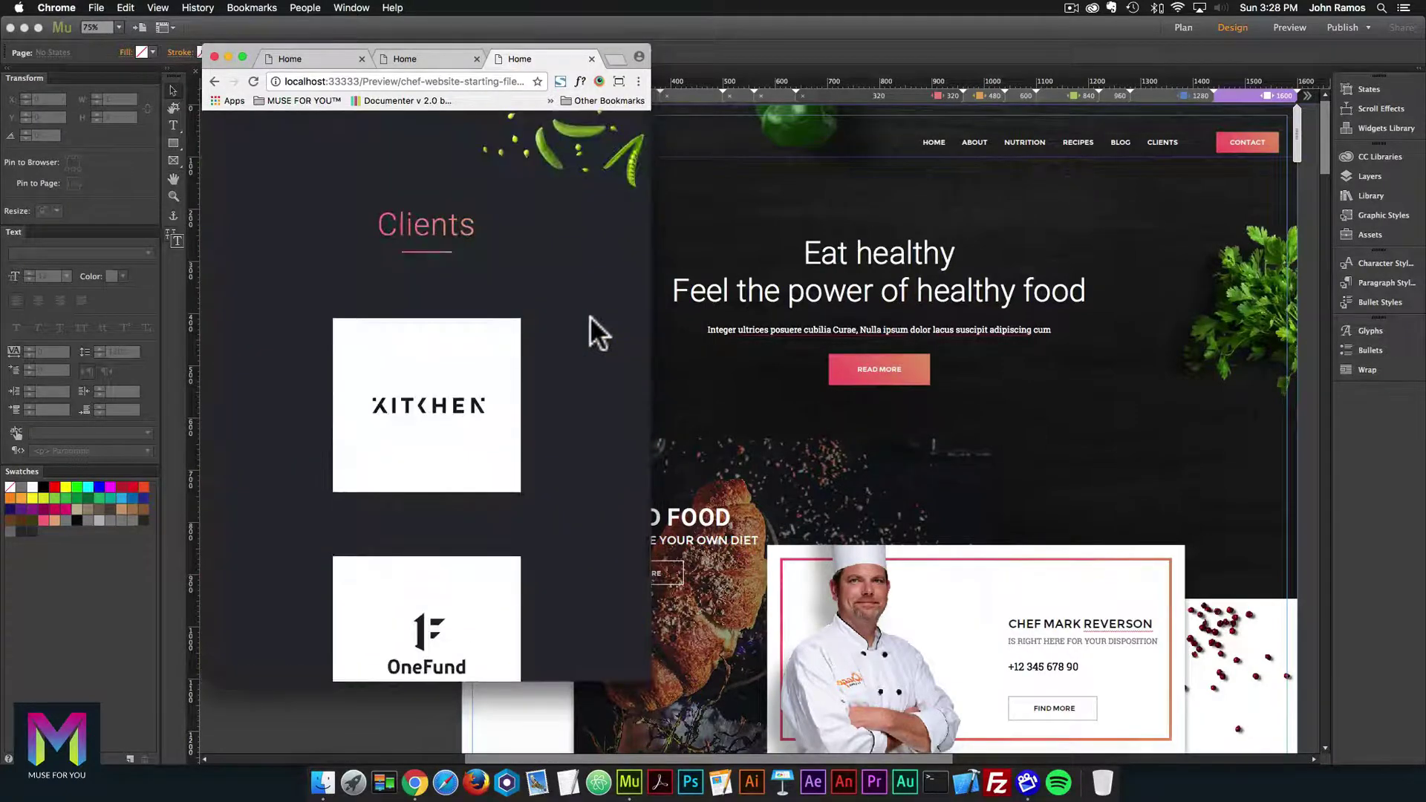
{"action": "scroll", "coordinate": [590, 315], "scroll_direction": "up", "scroll_amount": 20}
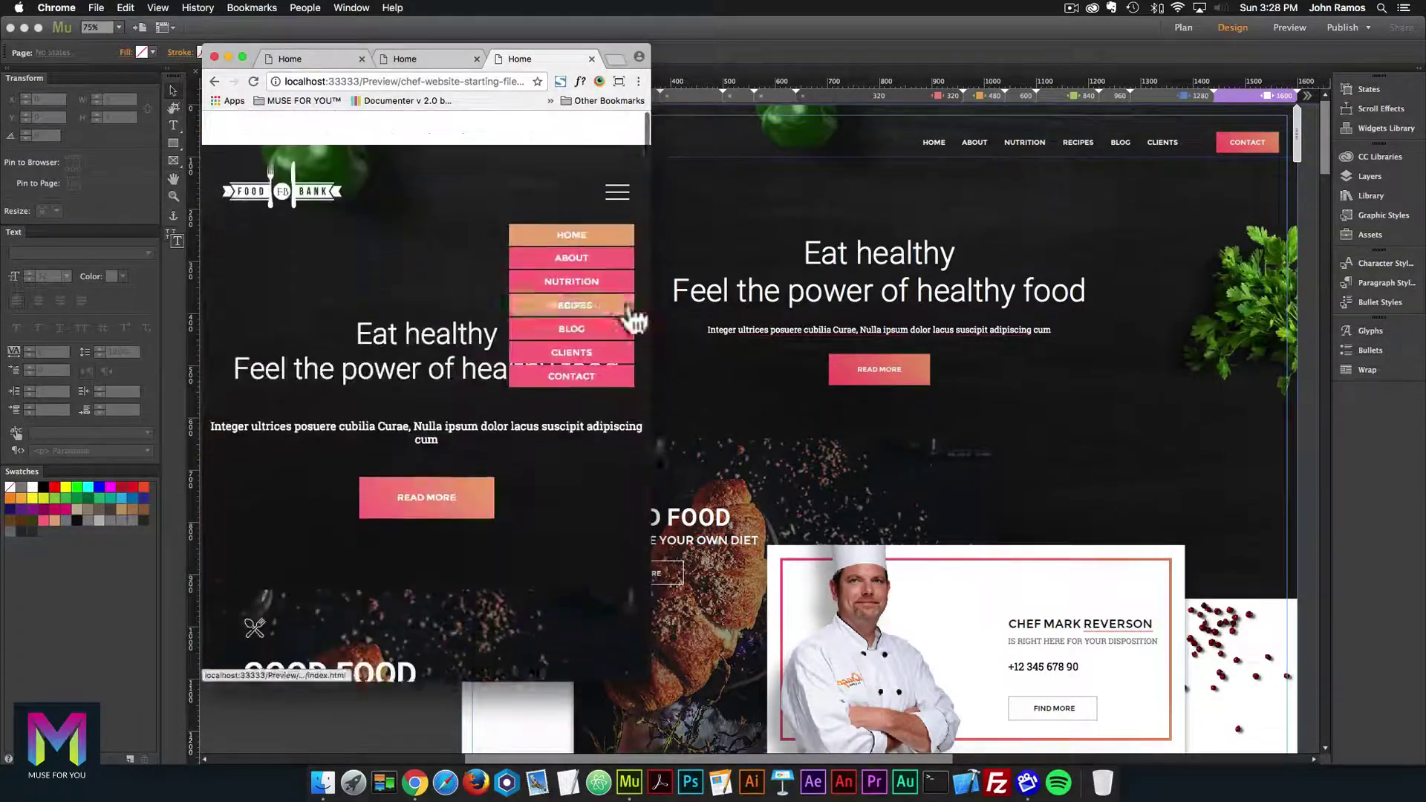
Widen the browser window to the desktop layout and test the Nutrition link in the full menu.
{"action": "left_click_drag", "start_coordinate": [647, 292], "coordinate": [1329, 314]}
{"action": "left_click", "coordinate": [981, 161]}
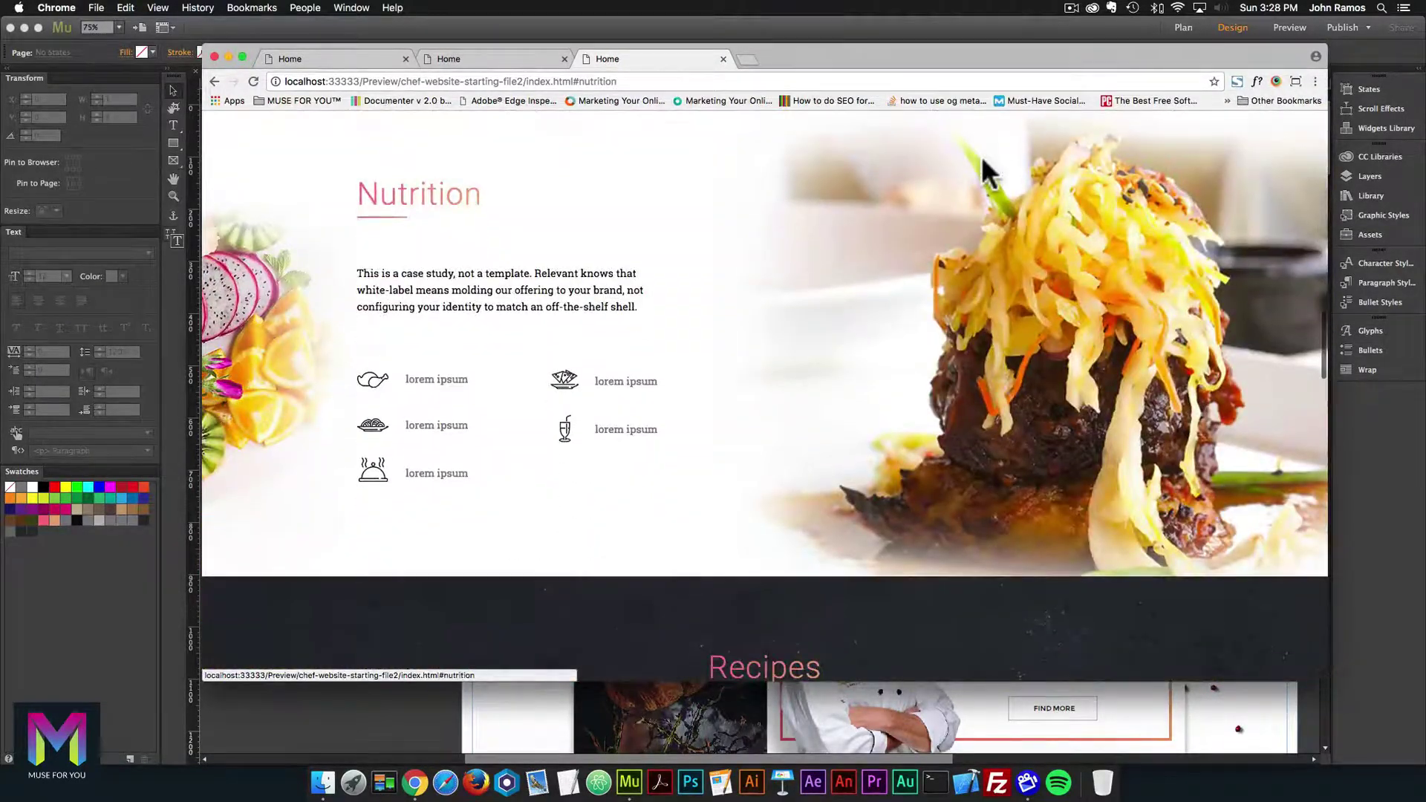
{"action": "scroll", "coordinate": [982, 156], "scroll_direction": "up", "scroll_amount": 15}
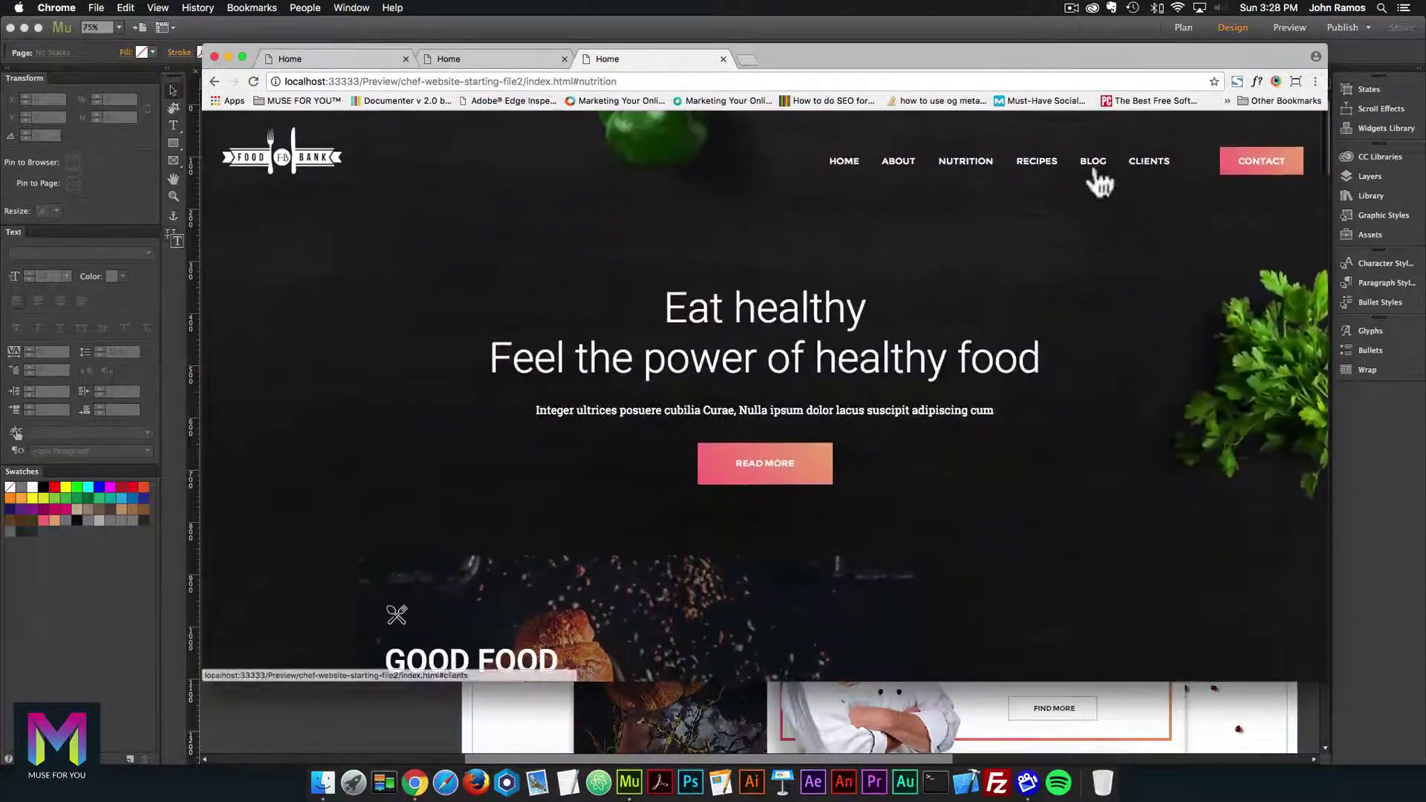
{"action": "scroll", "coordinate": [1077, 223], "scroll_direction": "down", "scroll_amount": 1}
{"action": "scroll", "coordinate": [1074, 227], "scroll_direction": "up", "scroll_amount": 1}
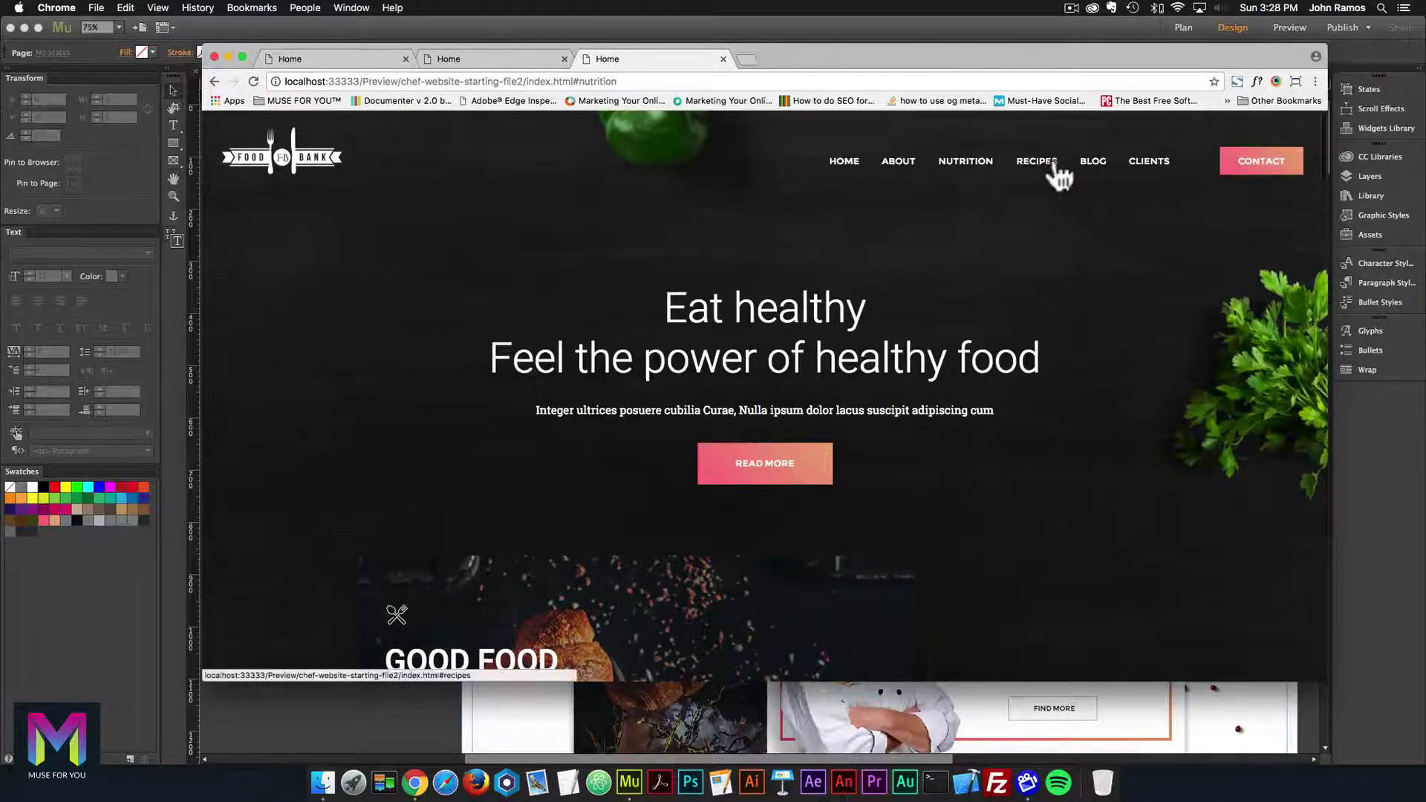
Switch back to Adobe Muse and open the A-Master page for editing from the site plan.
{"action": "left_click", "coordinate": [919, 28]}
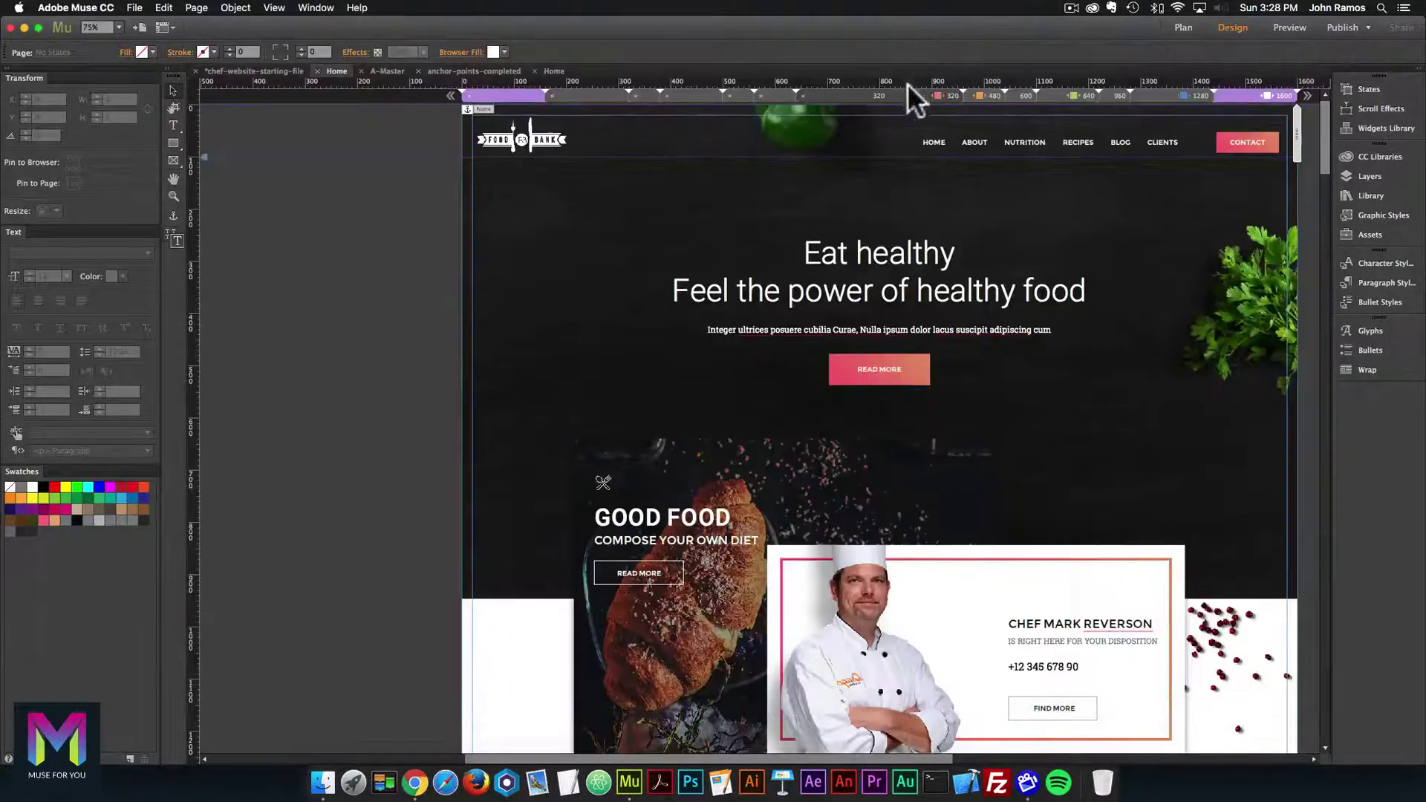
{"action": "scroll", "coordinate": [1023, 109], "scroll_direction": "right", "scroll_amount": 3}
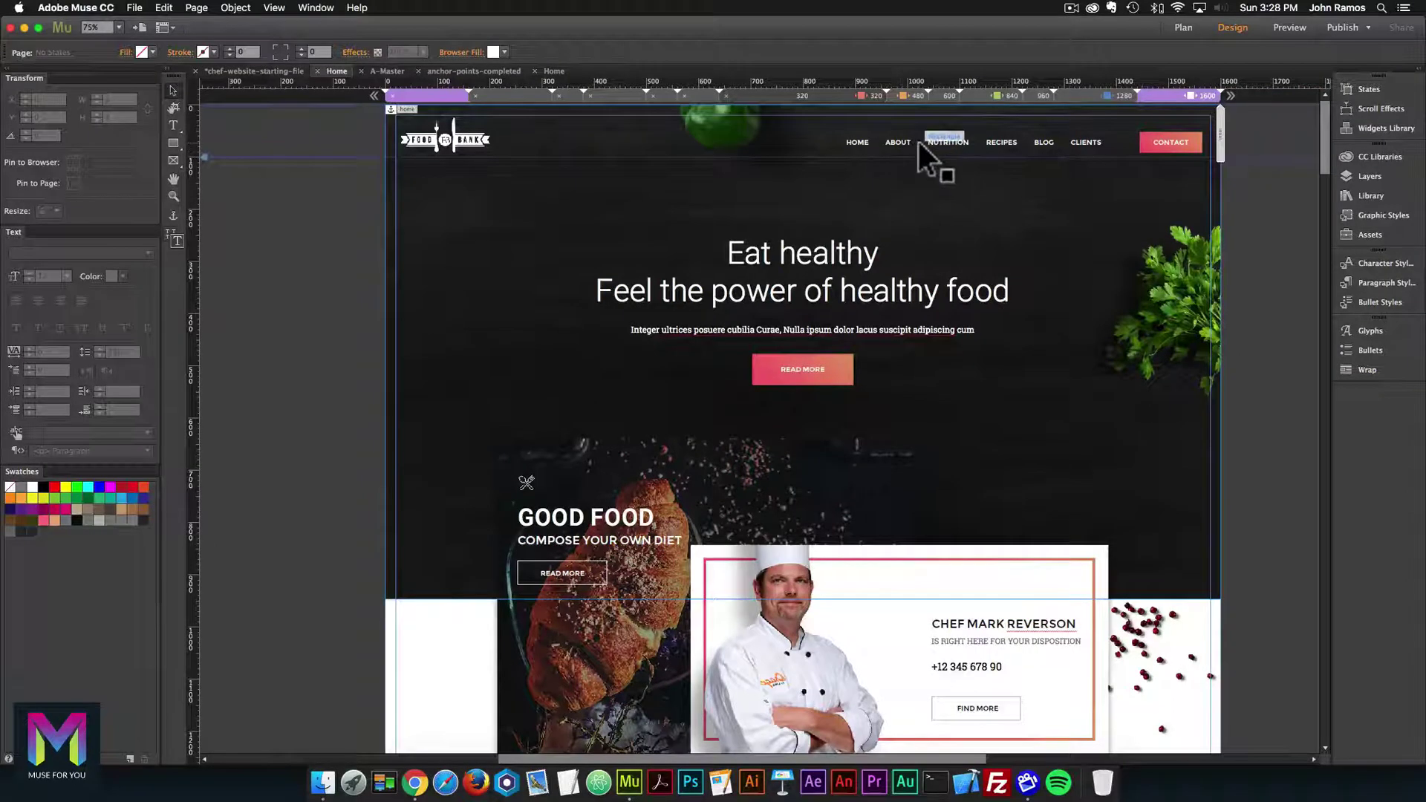
{"action": "left_click", "coordinate": [1183, 27]}
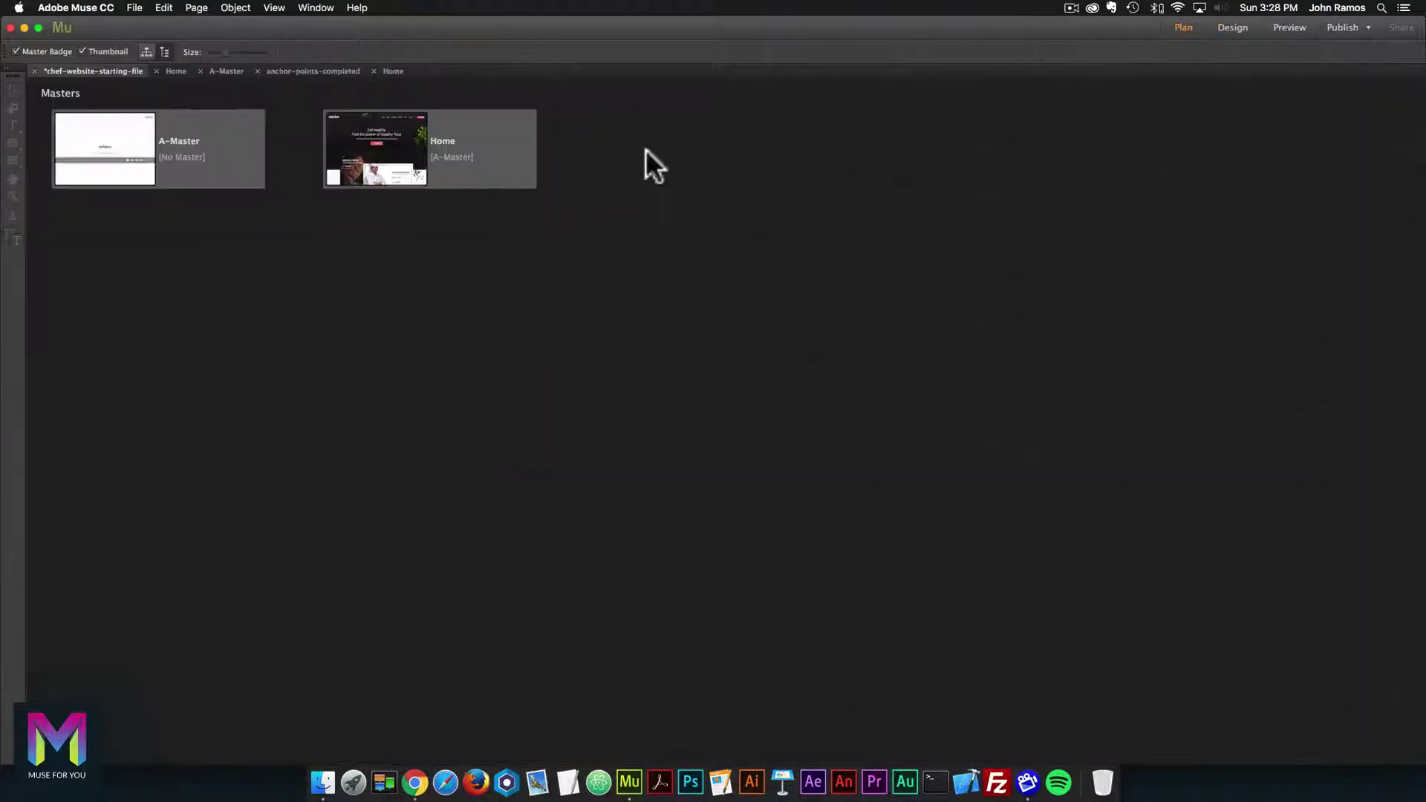
{"action": "double_click", "coordinate": [137, 159]}
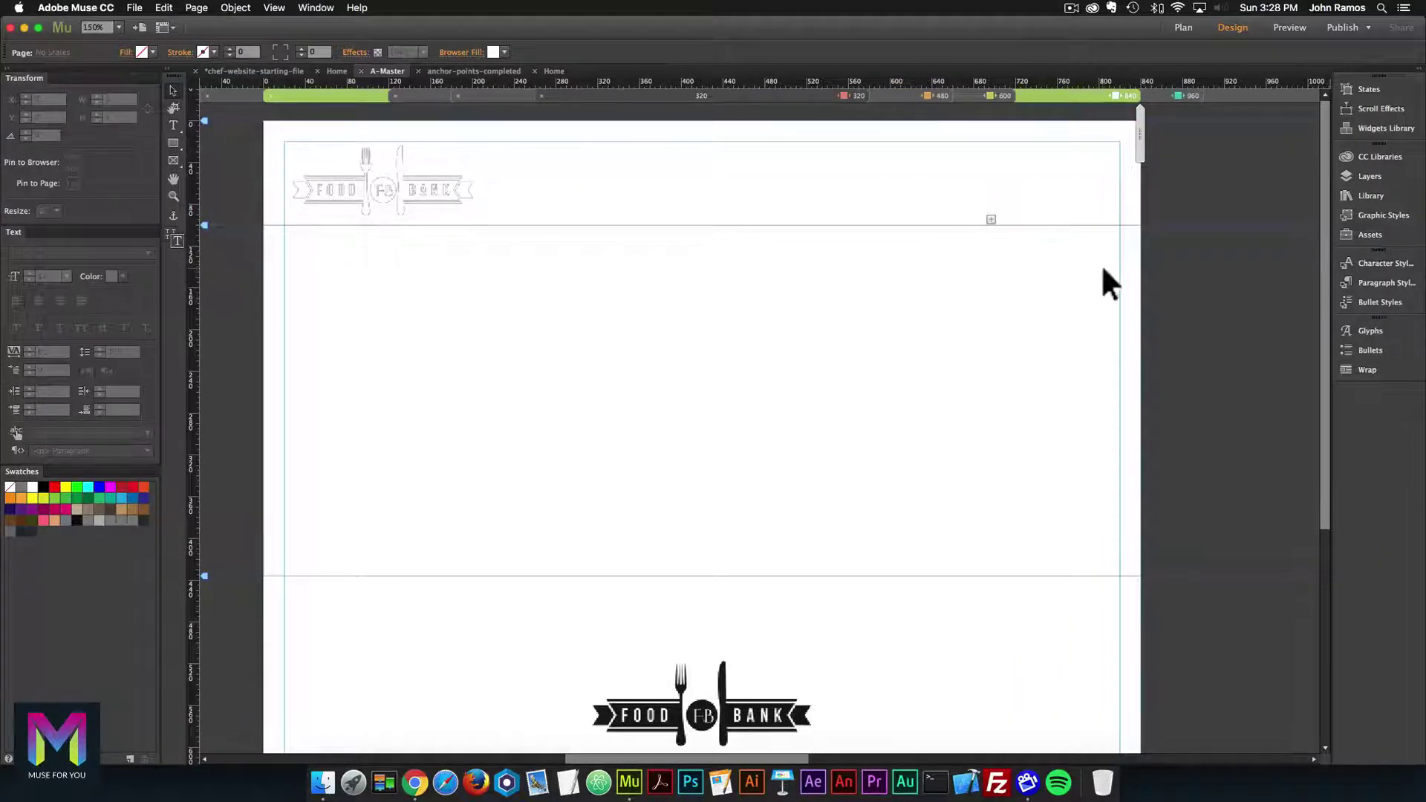
Make the Header layer of the A-Master page the active layer.
{"action": "left_click", "coordinate": [1382, 179]}
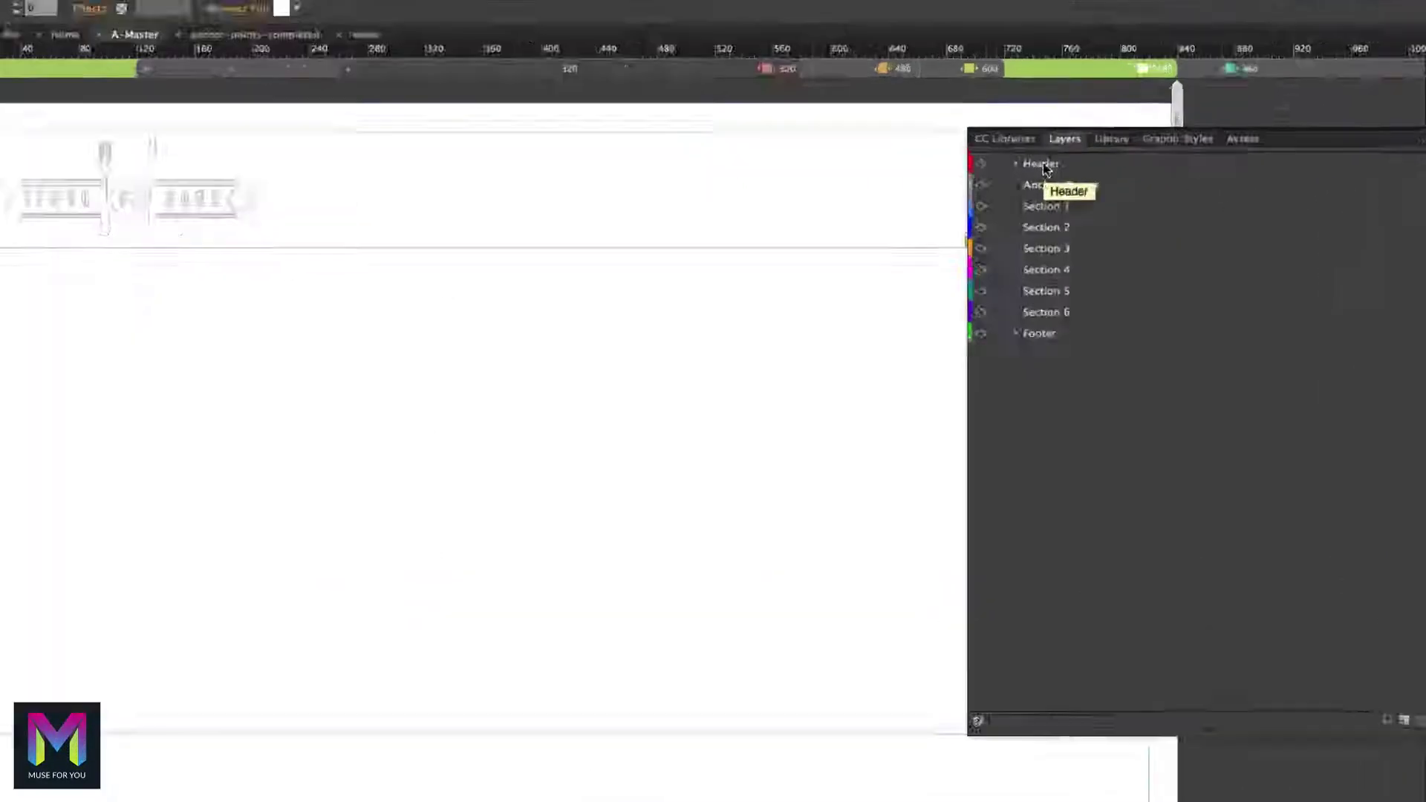
{"action": "left_click", "coordinate": [1041, 162]}
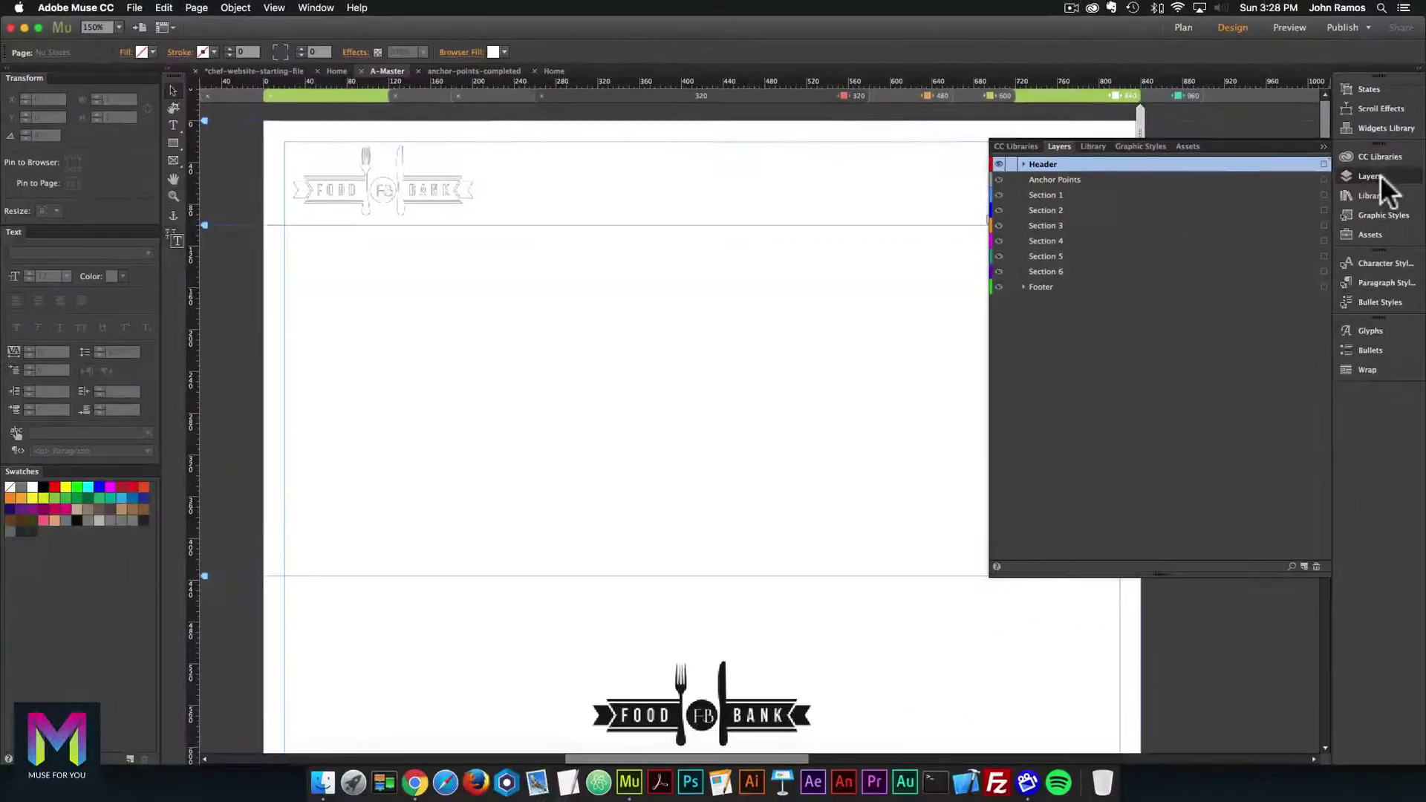
{"action": "left_click", "coordinate": [1381, 180]}
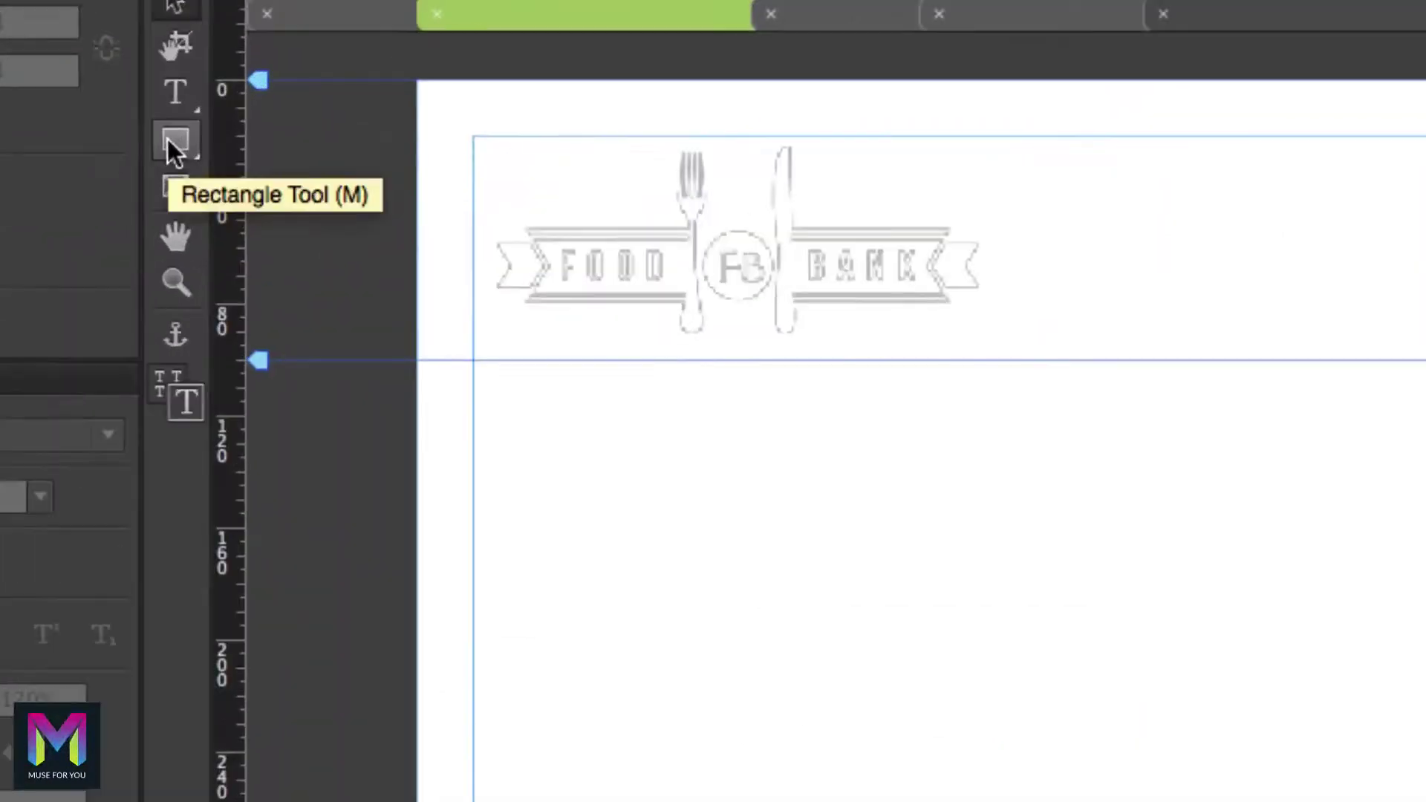
At the 1600 breakpoint, draw a 1600 by 100 rectangle covering the header area of the A-Master page.
{"action": "left_click", "coordinate": [170, 141]}
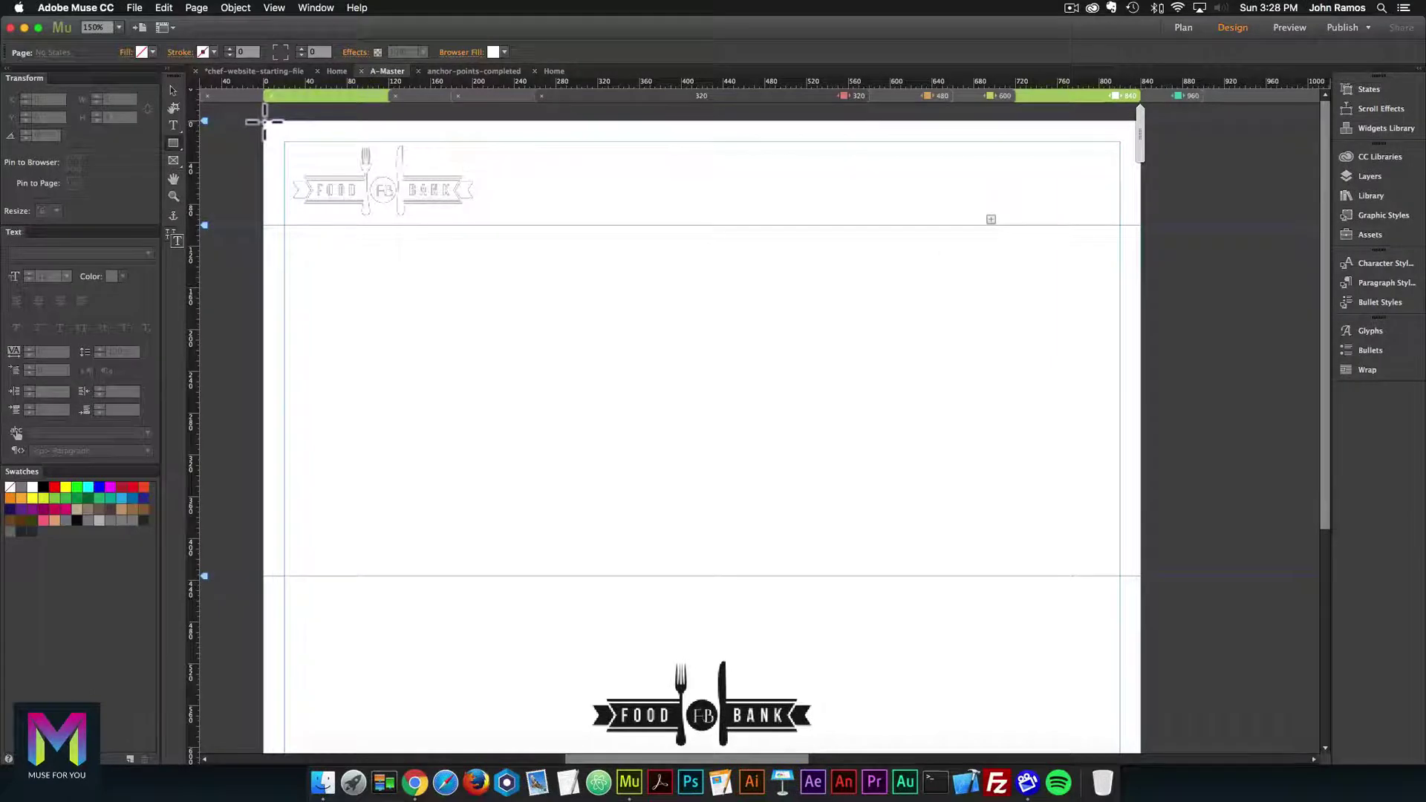
{"action": "mouse_move", "coordinate": [264, 121]}
{"action": "left_mouse_down"}
{"action": "mouse_move", "coordinate": [389, 185]}
{"action": "mouse_move", "coordinate": [554, 210]}
{"action": "mouse_move", "coordinate": [1096, 224]}
{"action": "left_mouse_up"}
{"action": "left_click", "coordinate": [1157, 158]}
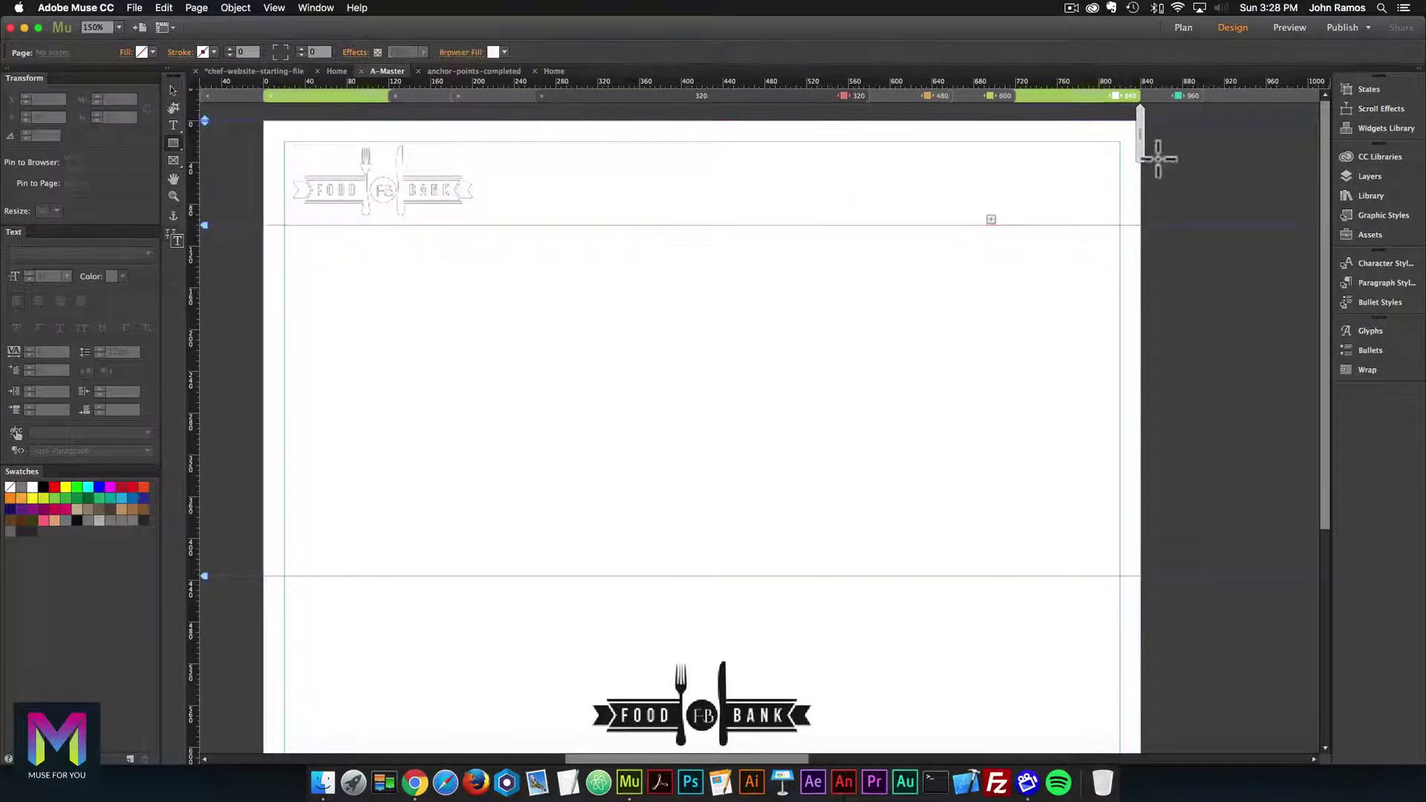
{"action": "left_click", "coordinate": [1286, 94]}
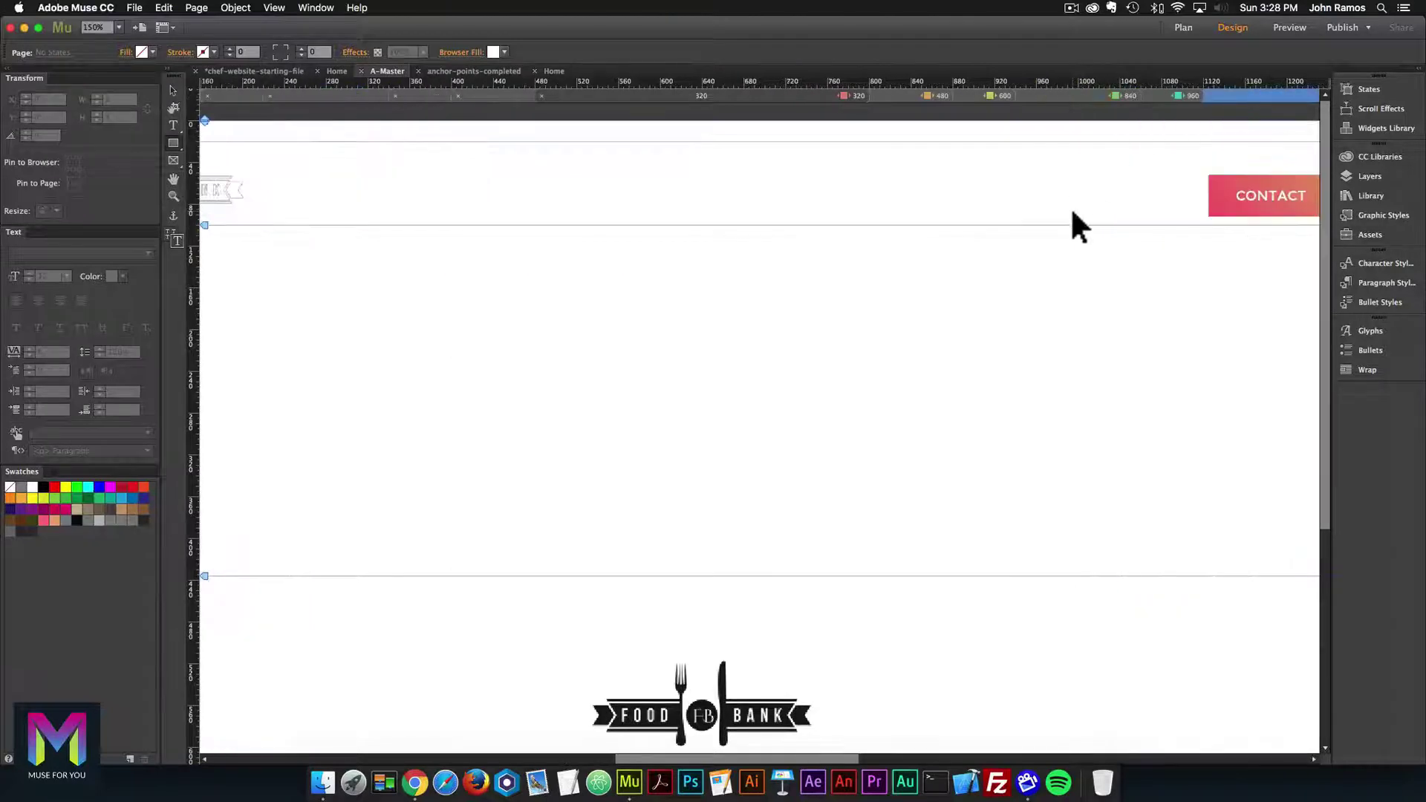
{"action": "key", "text": "super+1"}
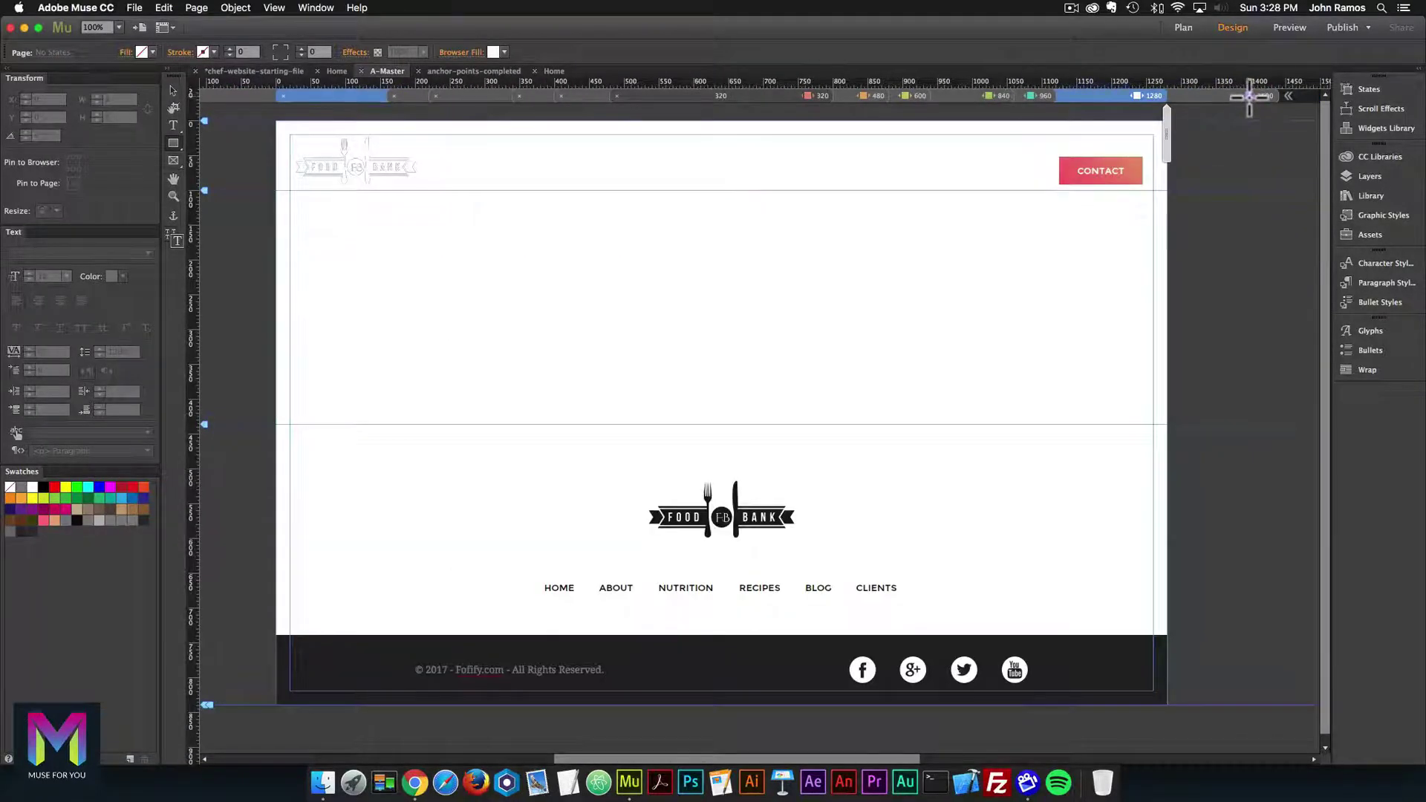
{"action": "left_click_drag", "start_coordinate": [1250, 96], "coordinate": [1273, 96]}
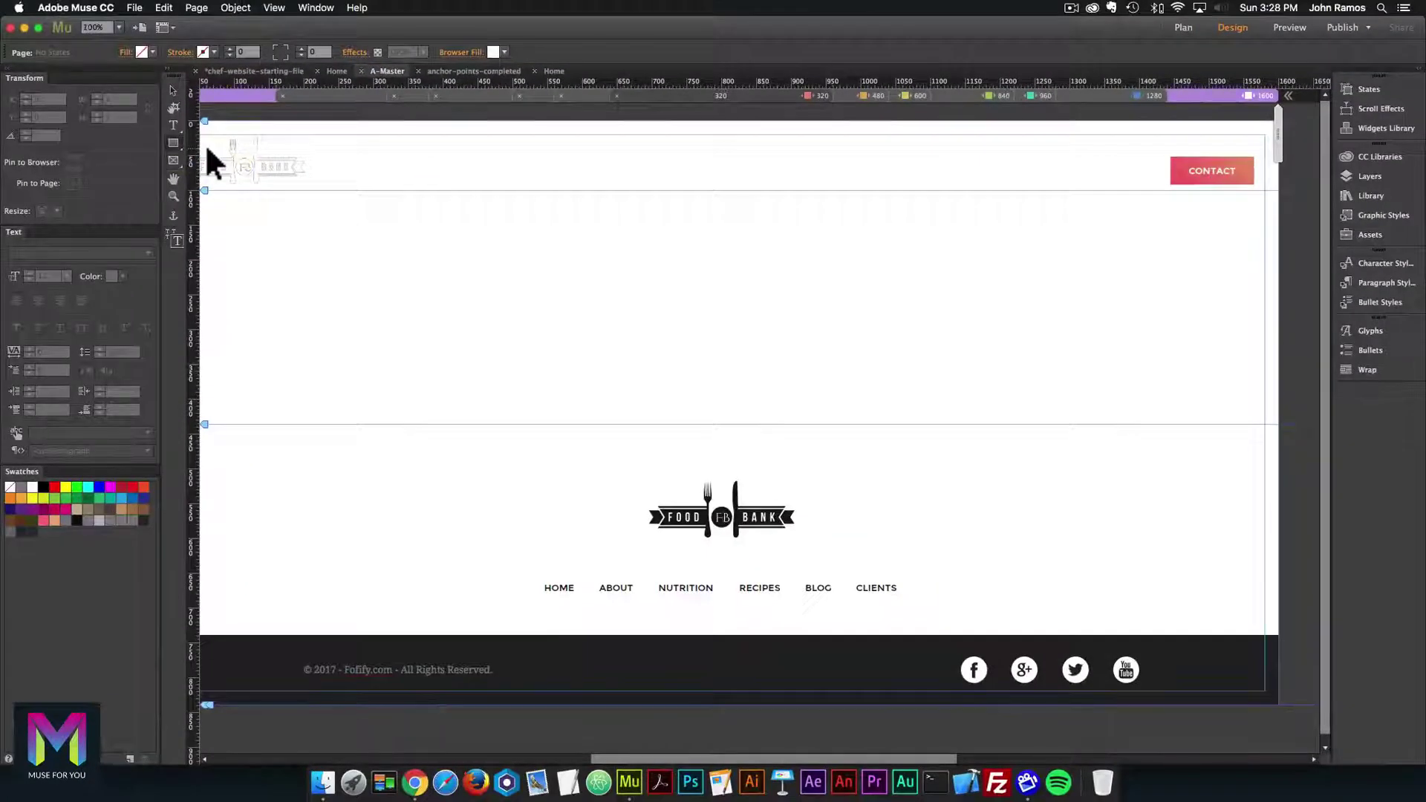
{"action": "key", "text": "super+minus"}
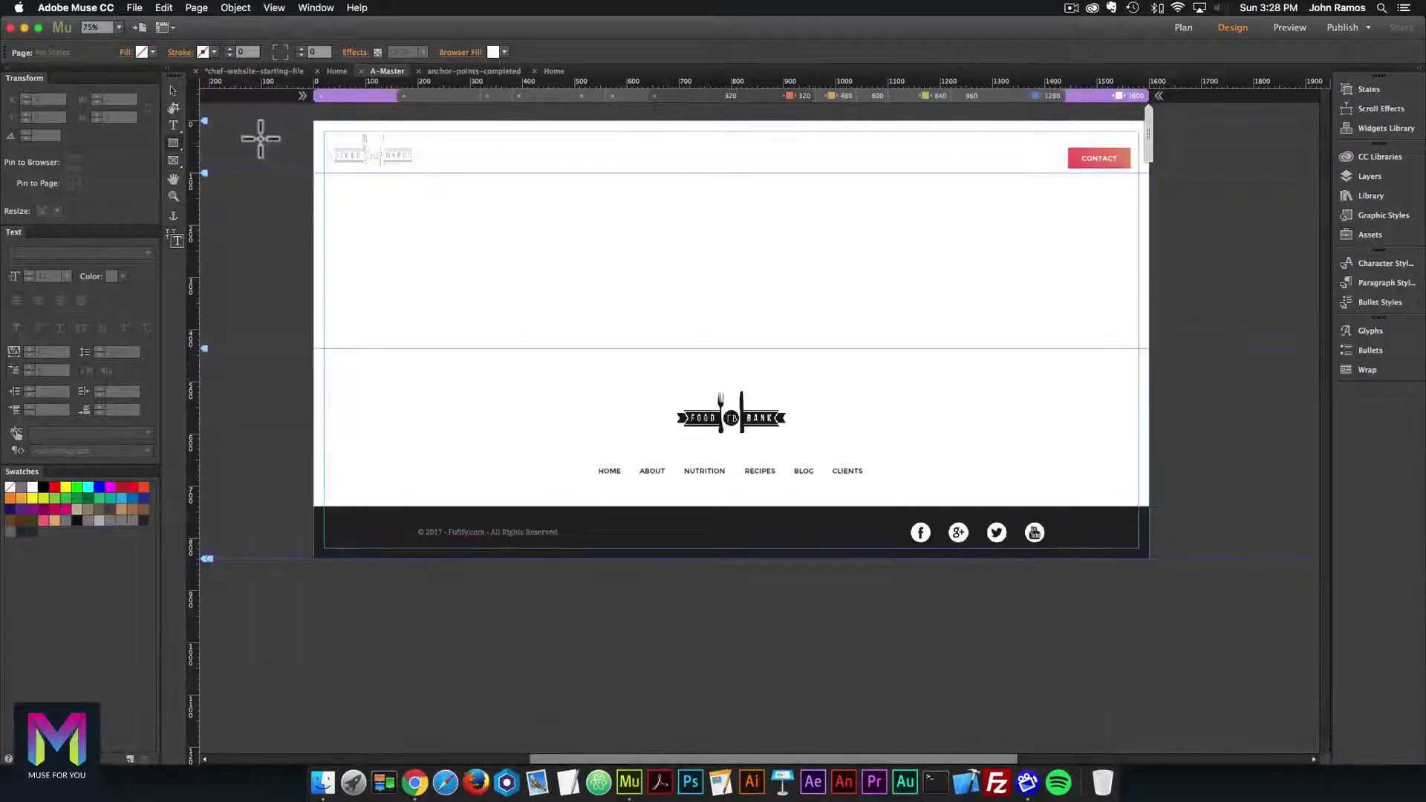
{"action": "mouse_move", "coordinate": [314, 121]}
{"action": "left_mouse_down"}
{"action": "mouse_move", "coordinate": [451, 176]}
{"action": "mouse_move", "coordinate": [1148, 173]}
{"action": "left_mouse_up"}
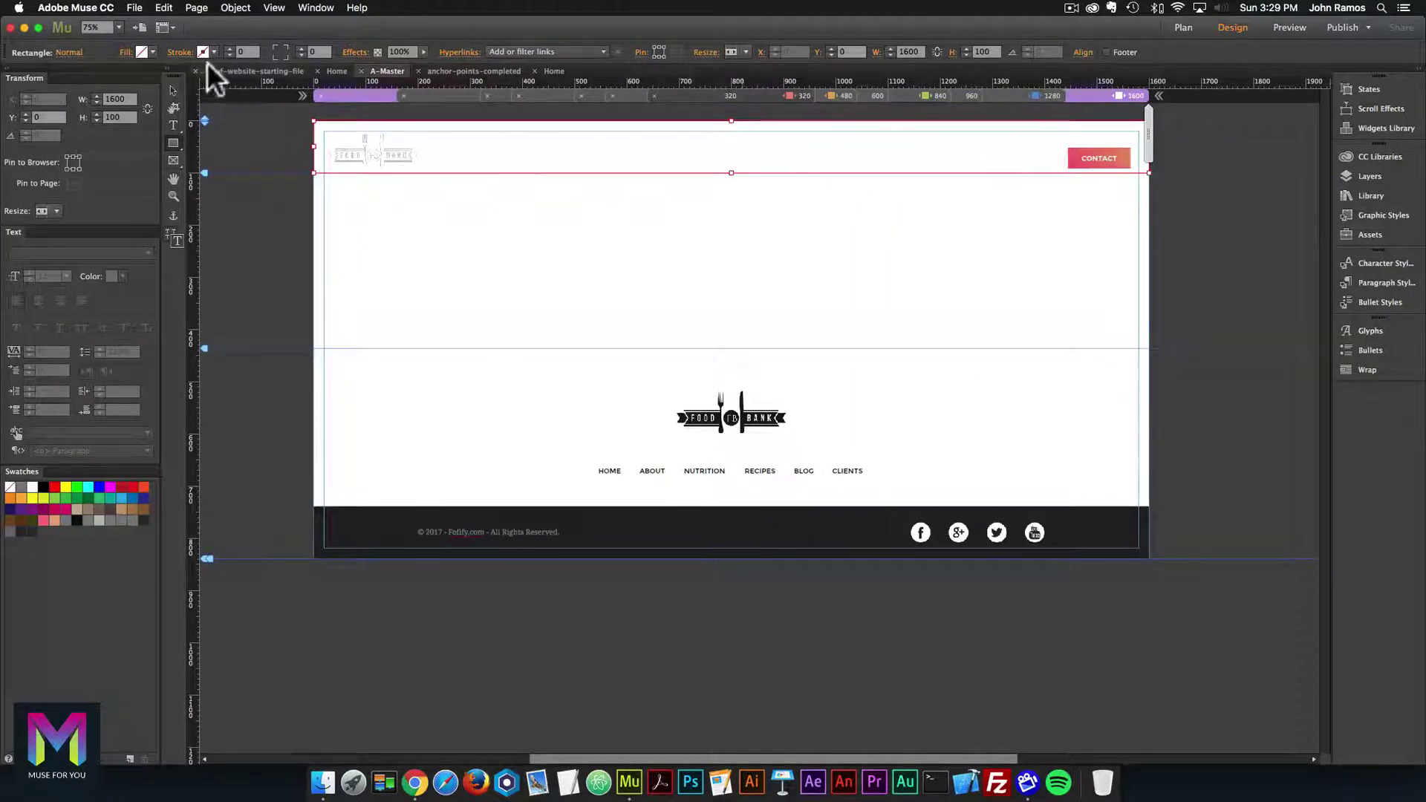
Fill the header rectangle with the dark colour #232326 sampled from the footer bar.
{"action": "left_click", "coordinate": [173, 91]}
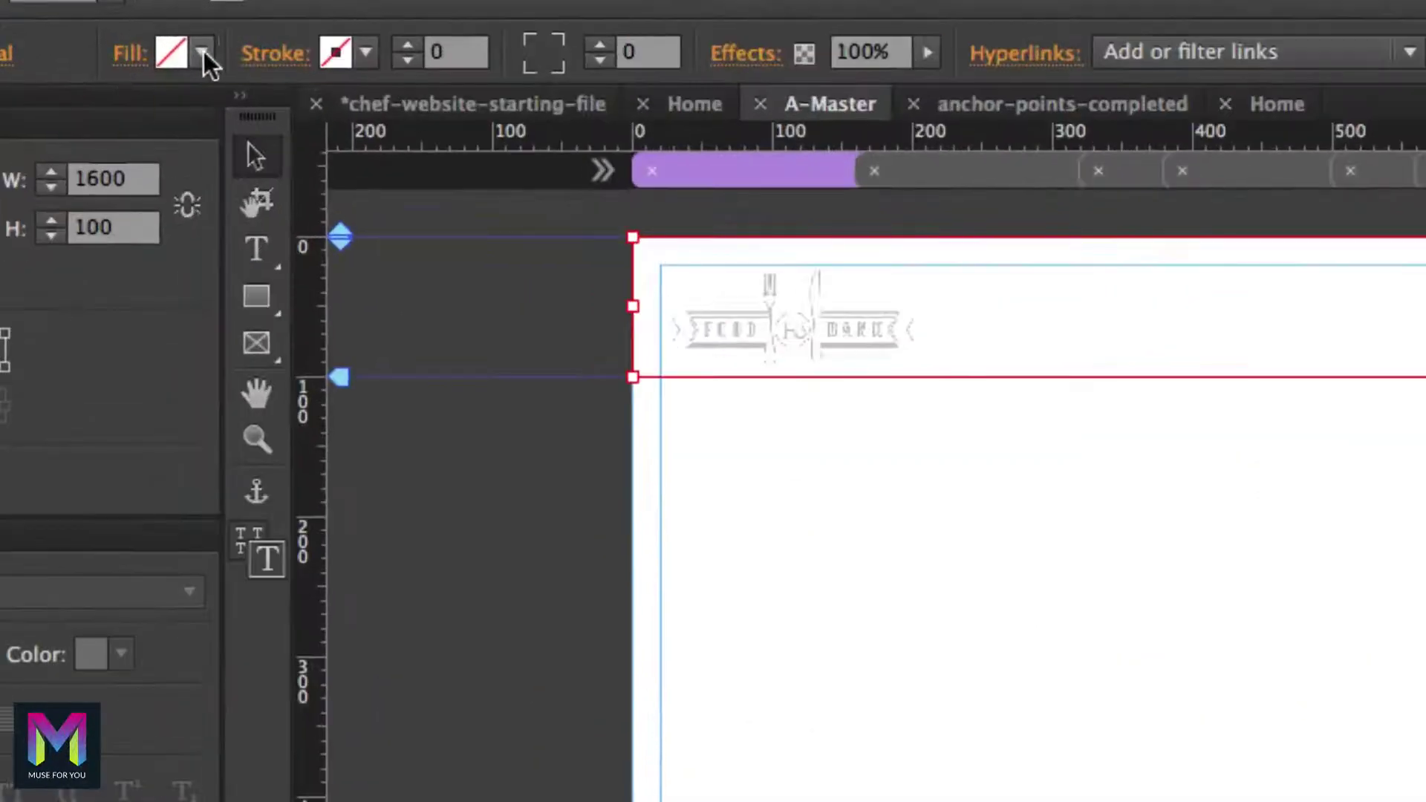
{"action": "left_click", "coordinate": [152, 52]}
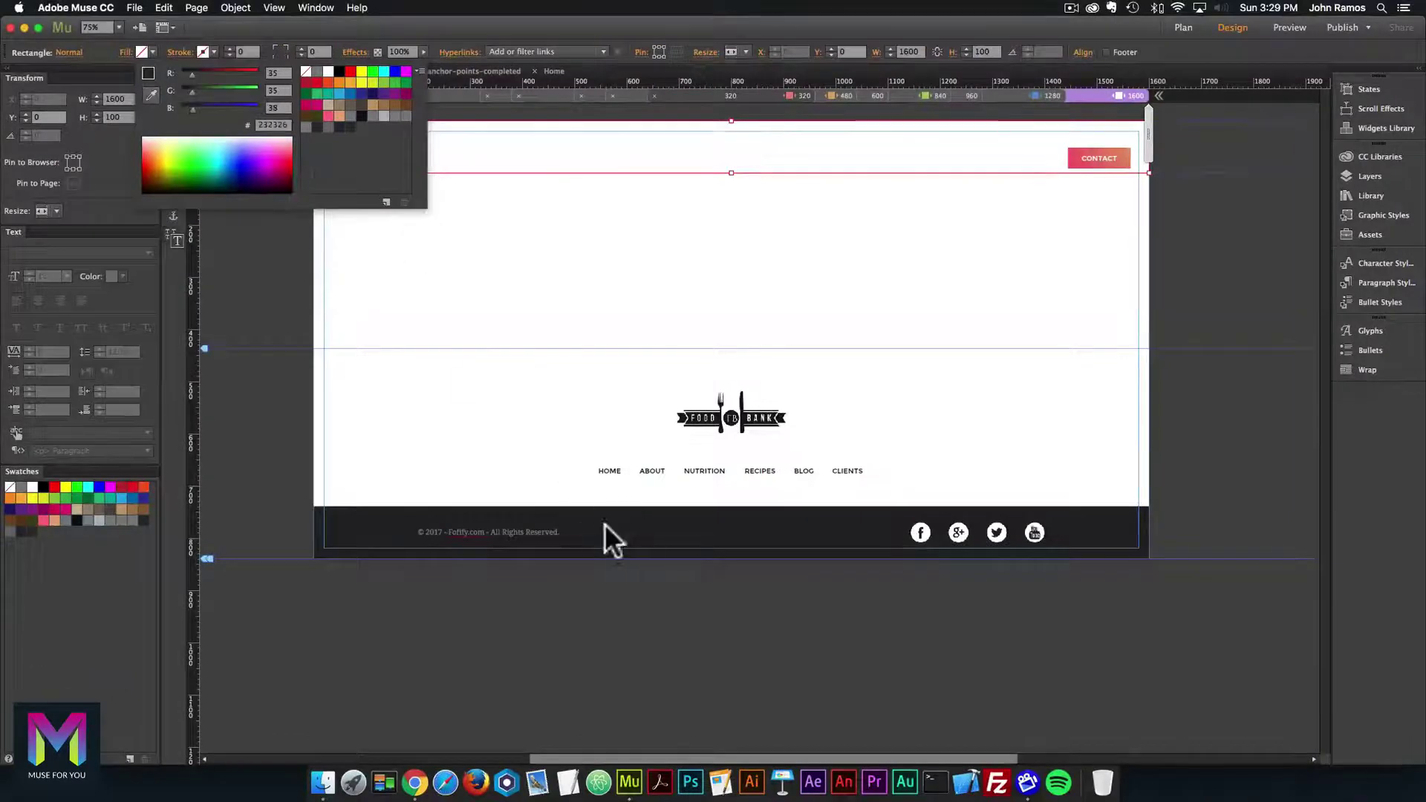
{"action": "left_click", "coordinate": [604, 524]}
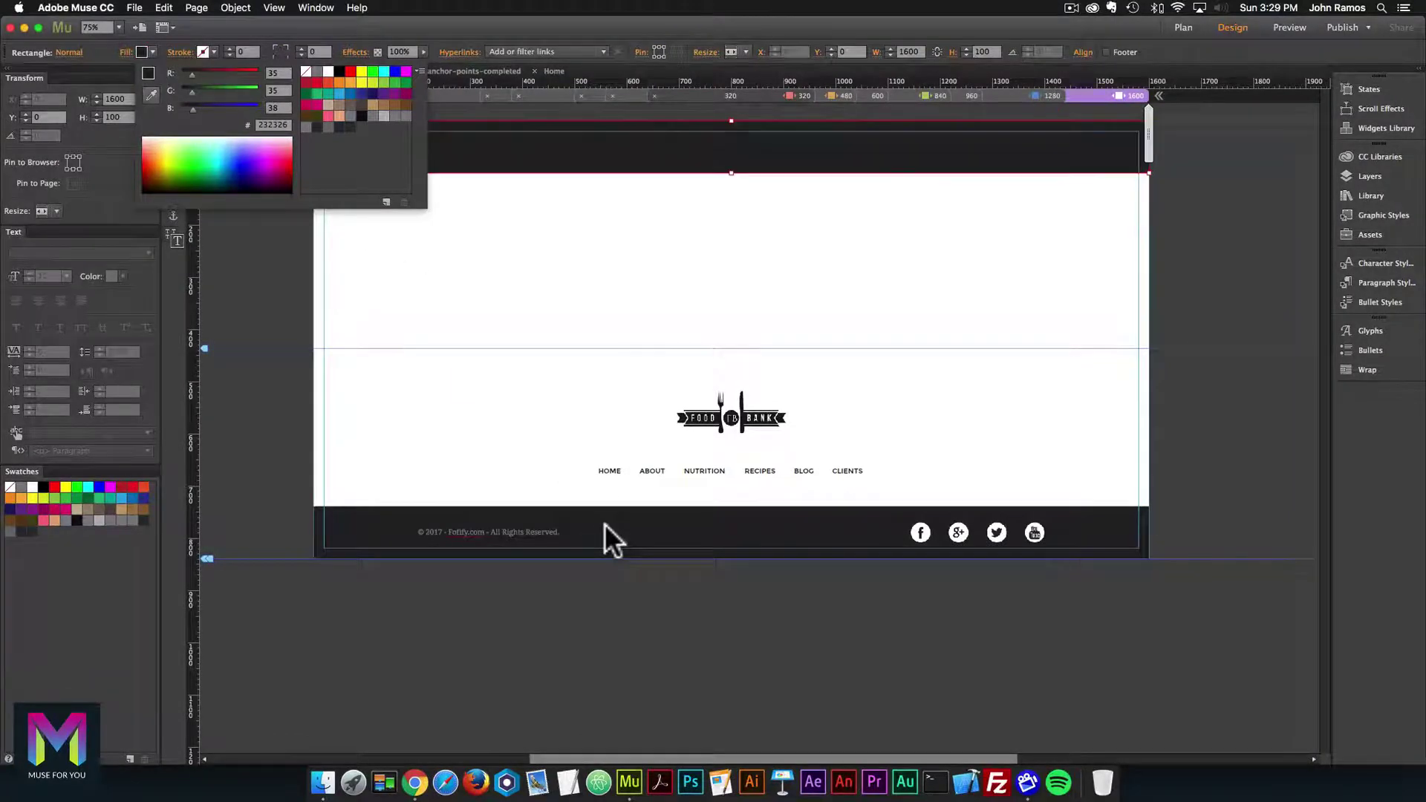
{"action": "left_click", "coordinate": [286, 310]}
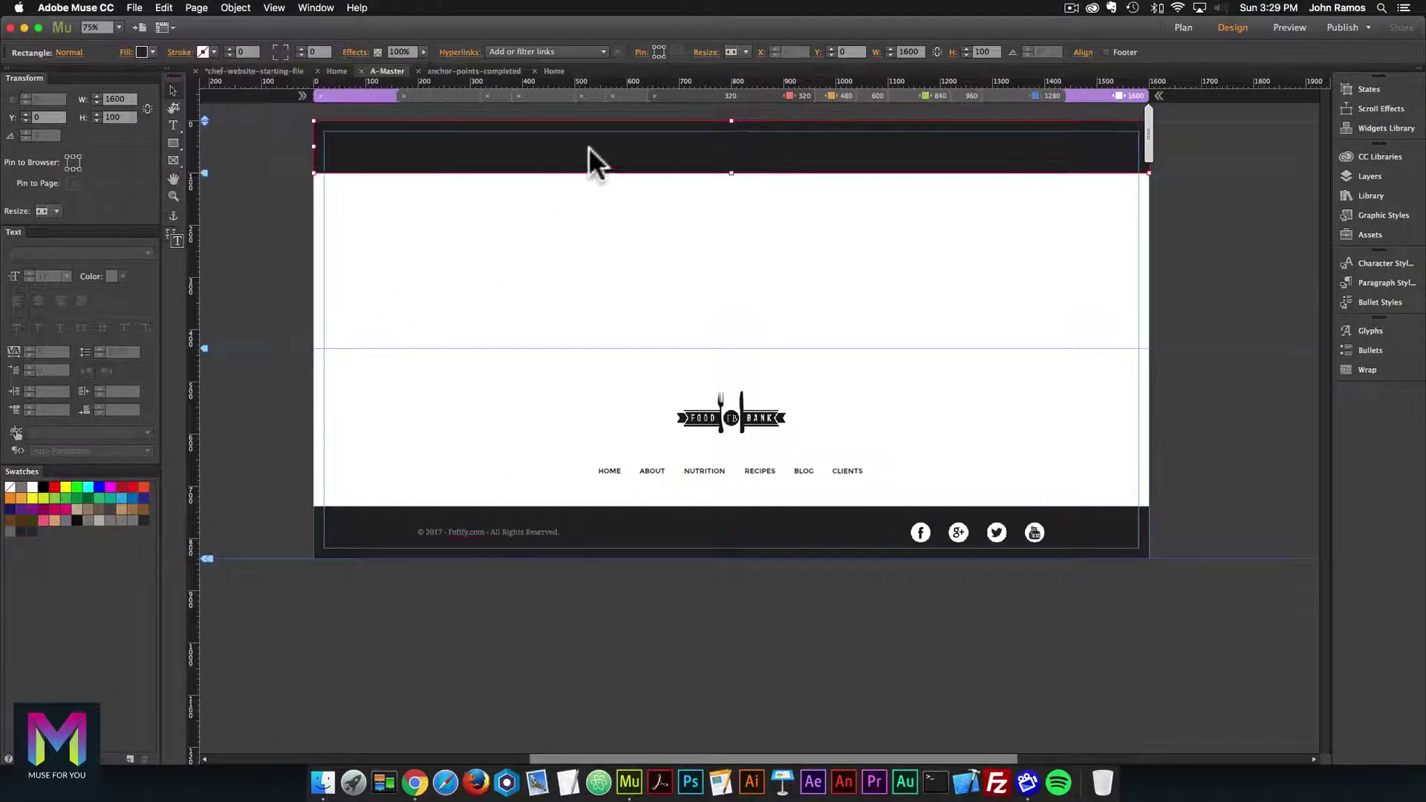
Move the new rectangle to the bottom of the Header layer's stack, behind the logo, menu and contact button.
{"action": "left_click", "coordinate": [1400, 177]}
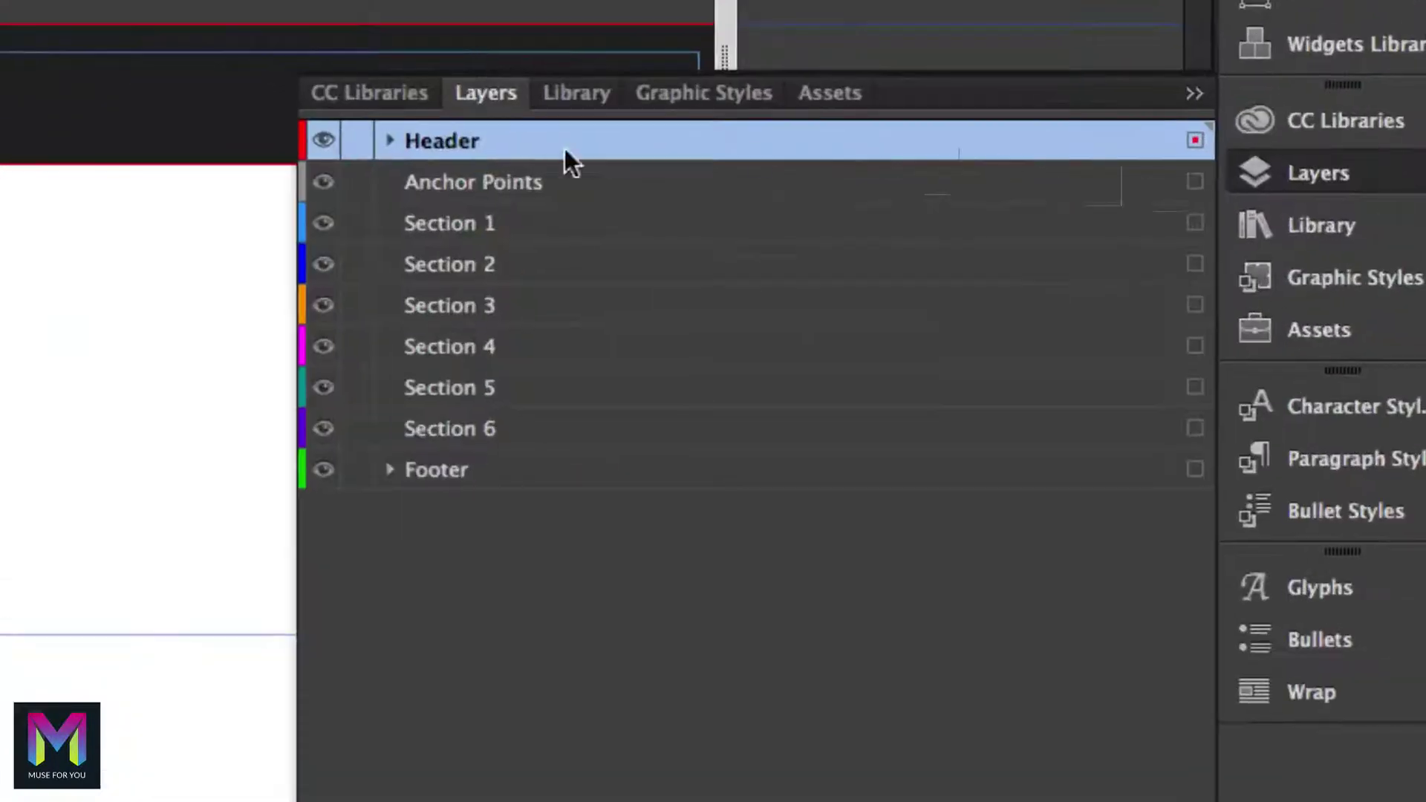
{"action": "left_click", "coordinate": [390, 140]}
{"action": "left_click", "coordinate": [438, 182]}
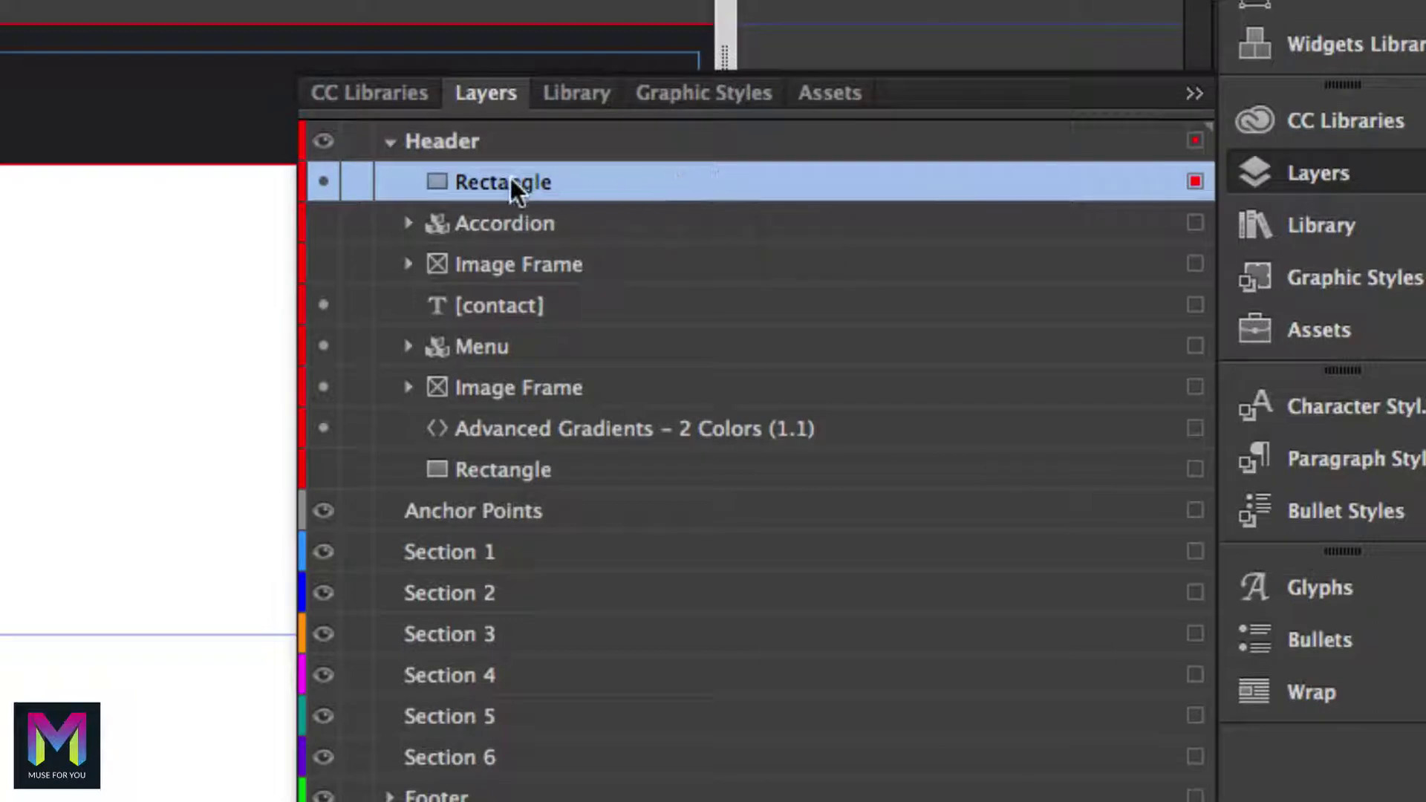
{"action": "left_click_drag", "start_coordinate": [511, 178], "coordinate": [527, 490]}
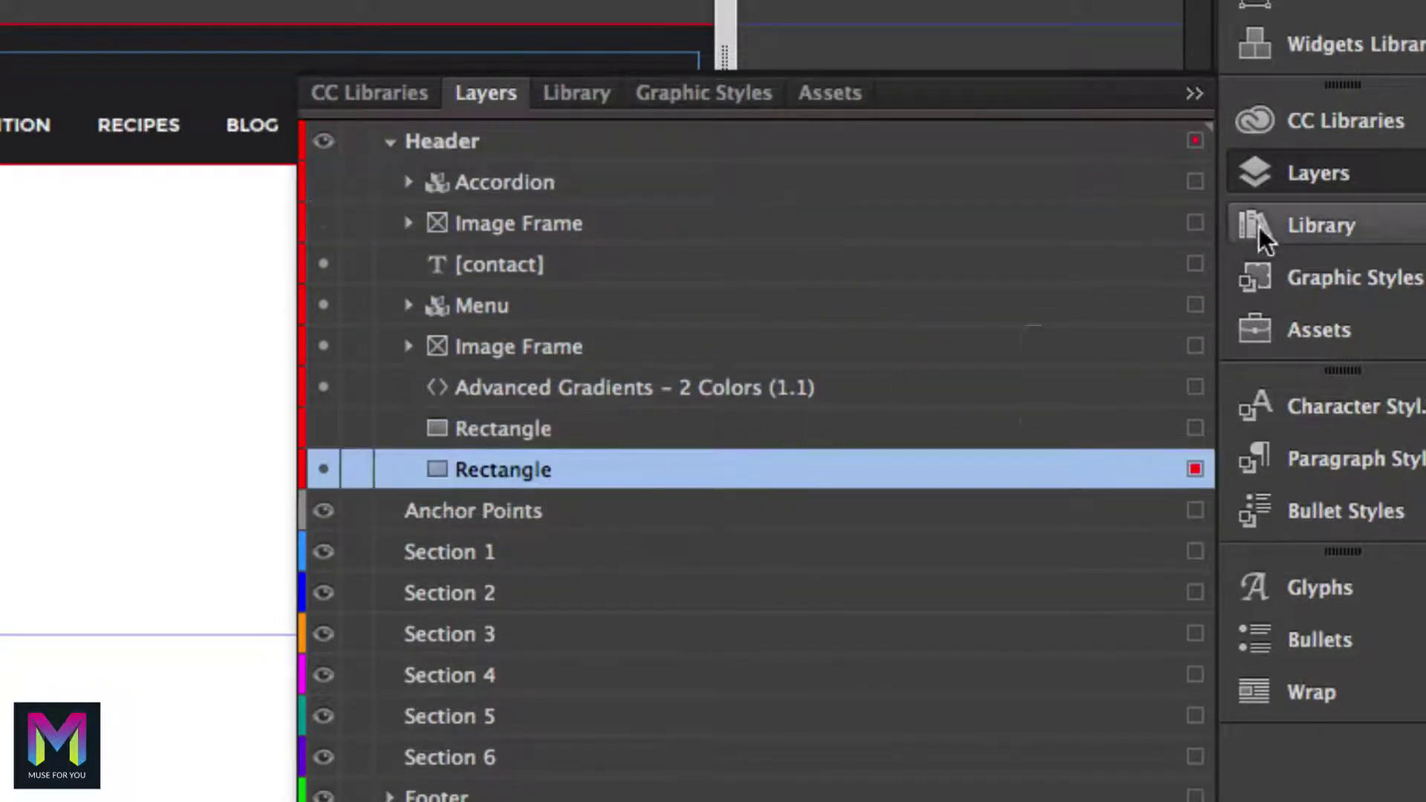
{"action": "left_click", "coordinate": [1283, 186]}
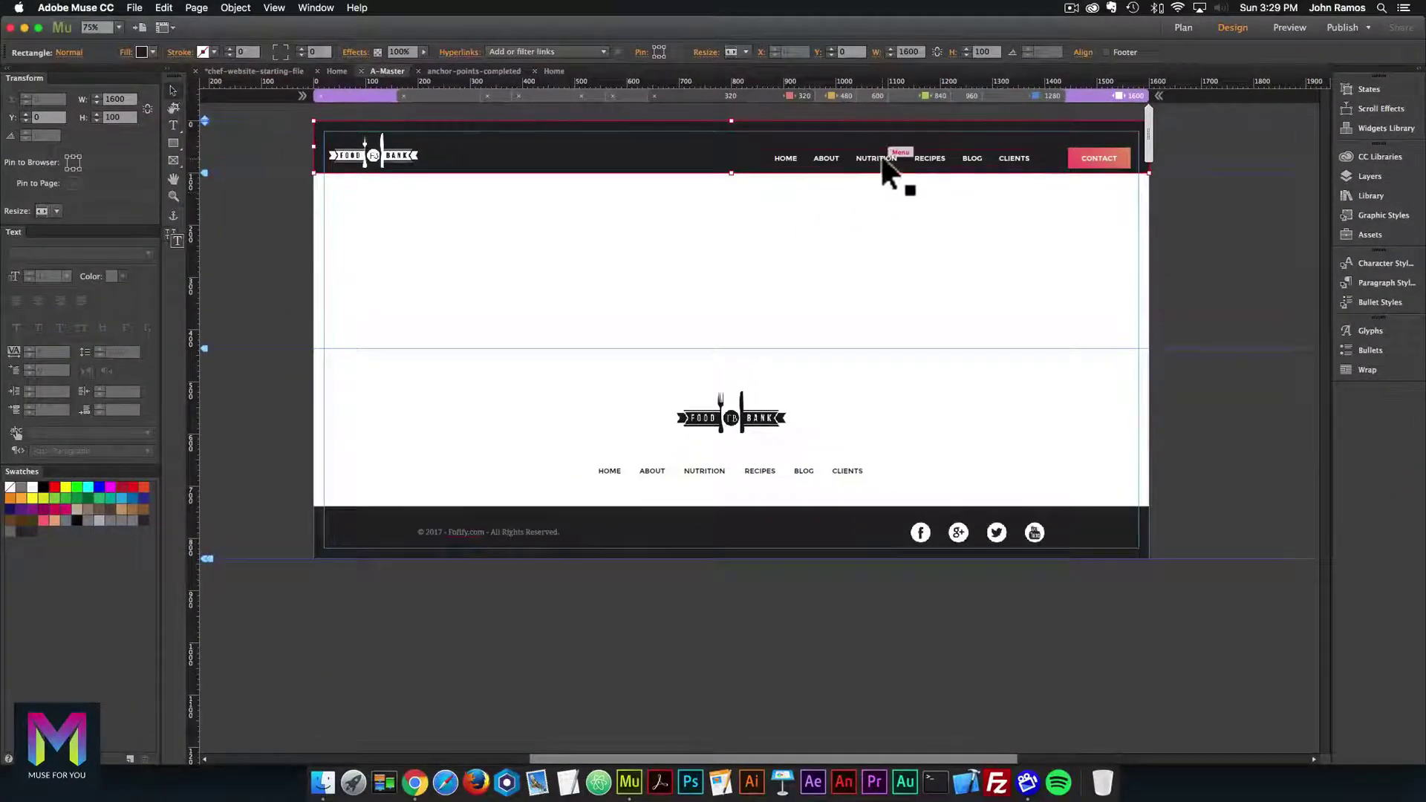
Examine the browser pinning of the logo, menu, contact button and header rectangle at the 1600 breakpoint.
{"action": "left_click", "coordinate": [719, 201]}
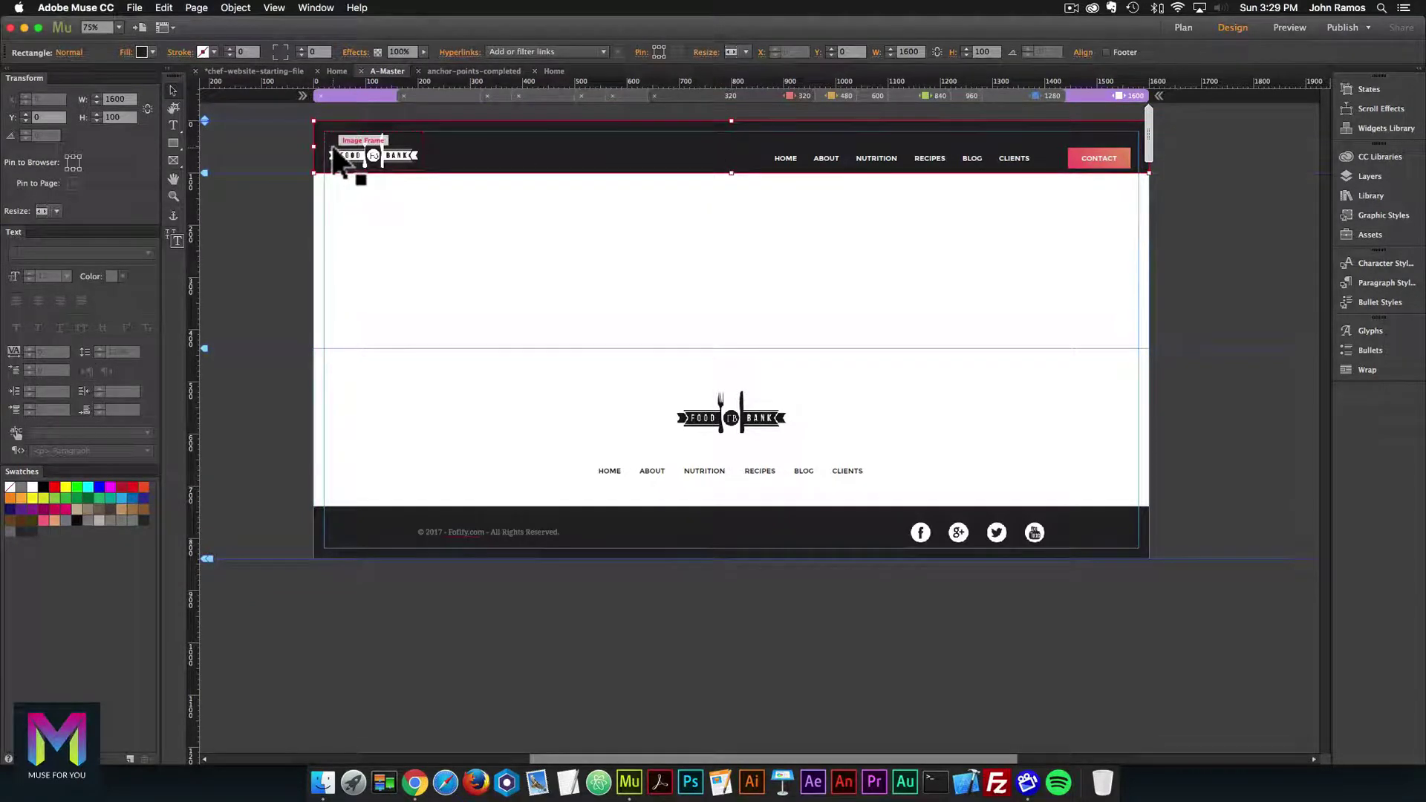
{"action": "key", "text": "super+1"}
{"action": "left_click", "coordinate": [319, 175]}
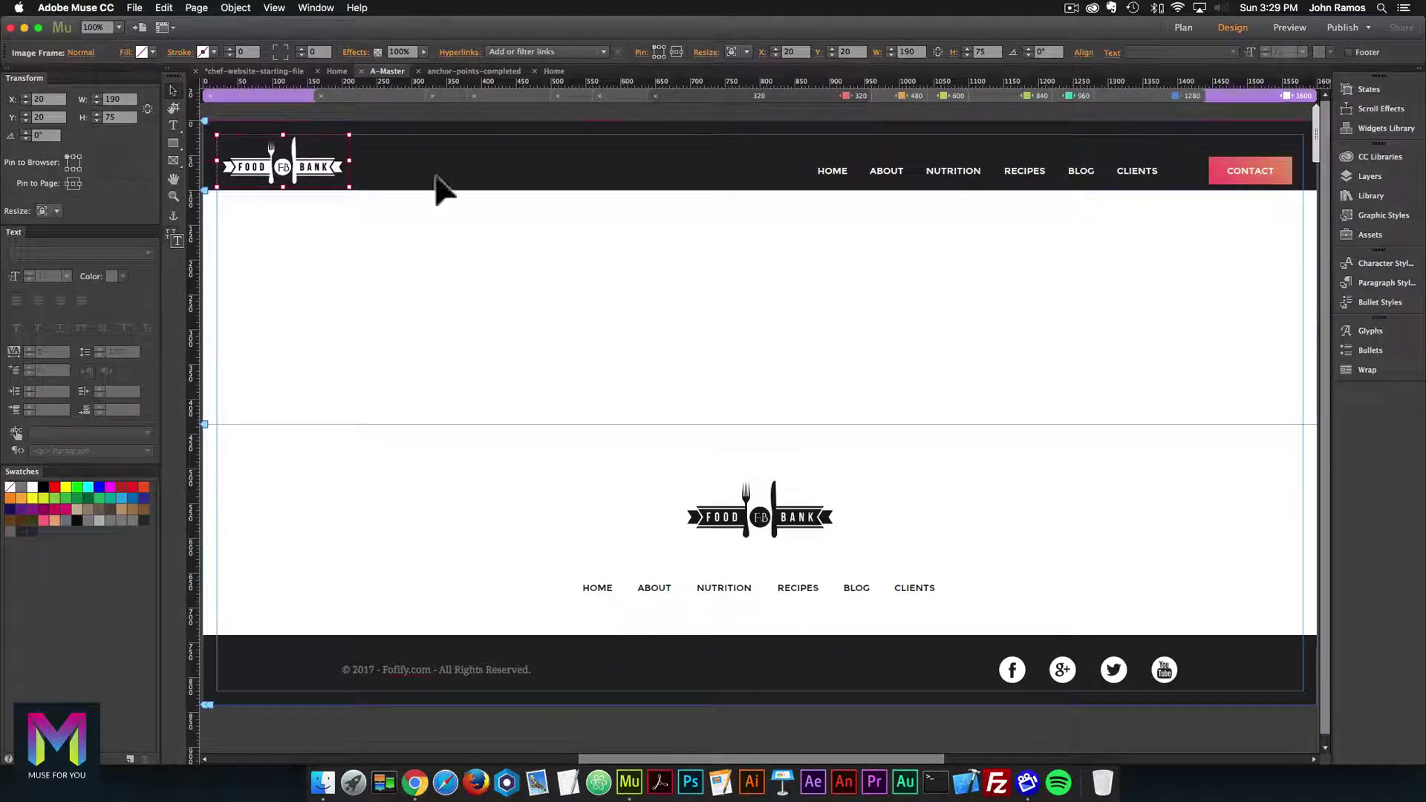
{"action": "left_click", "coordinate": [878, 173]}
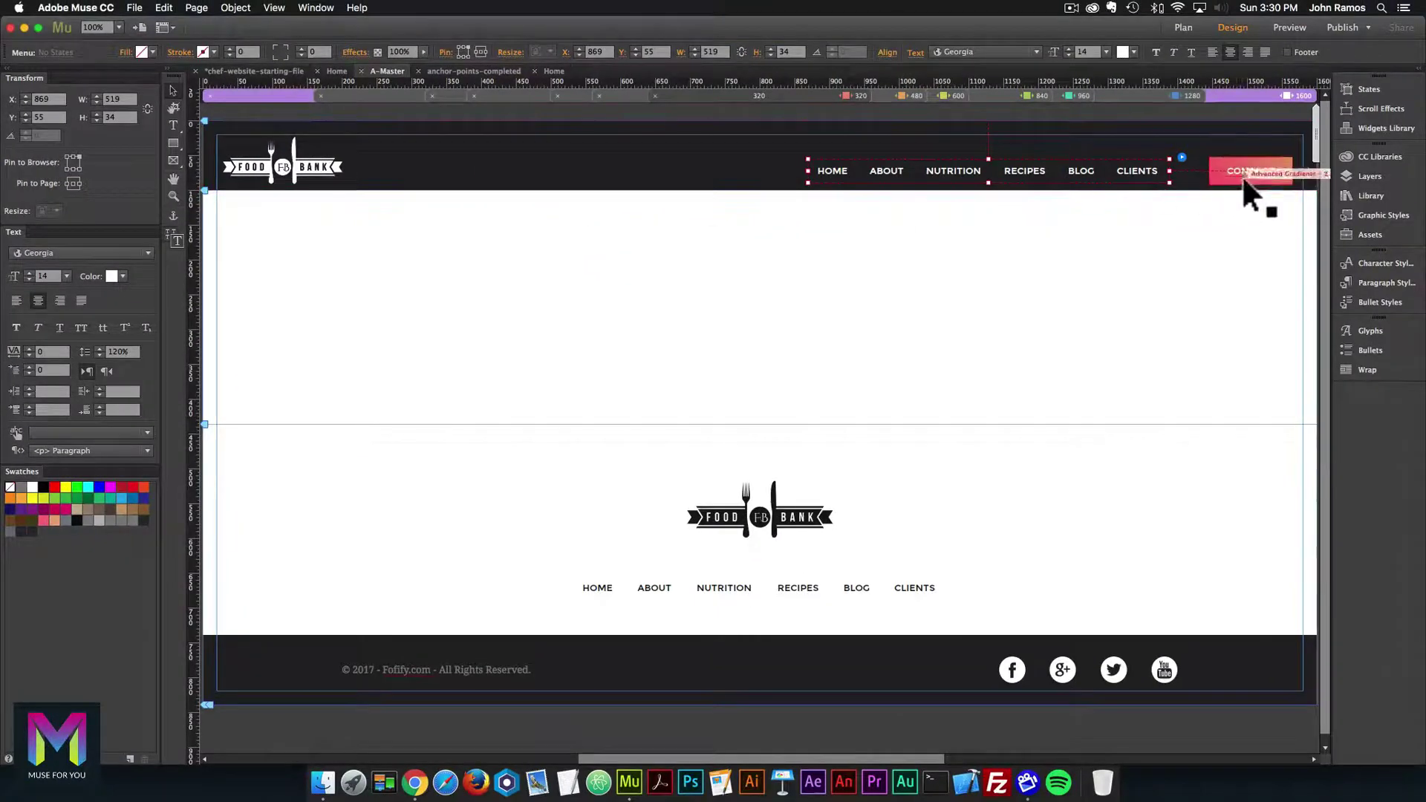
{"action": "left_click", "coordinate": [1254, 176]}
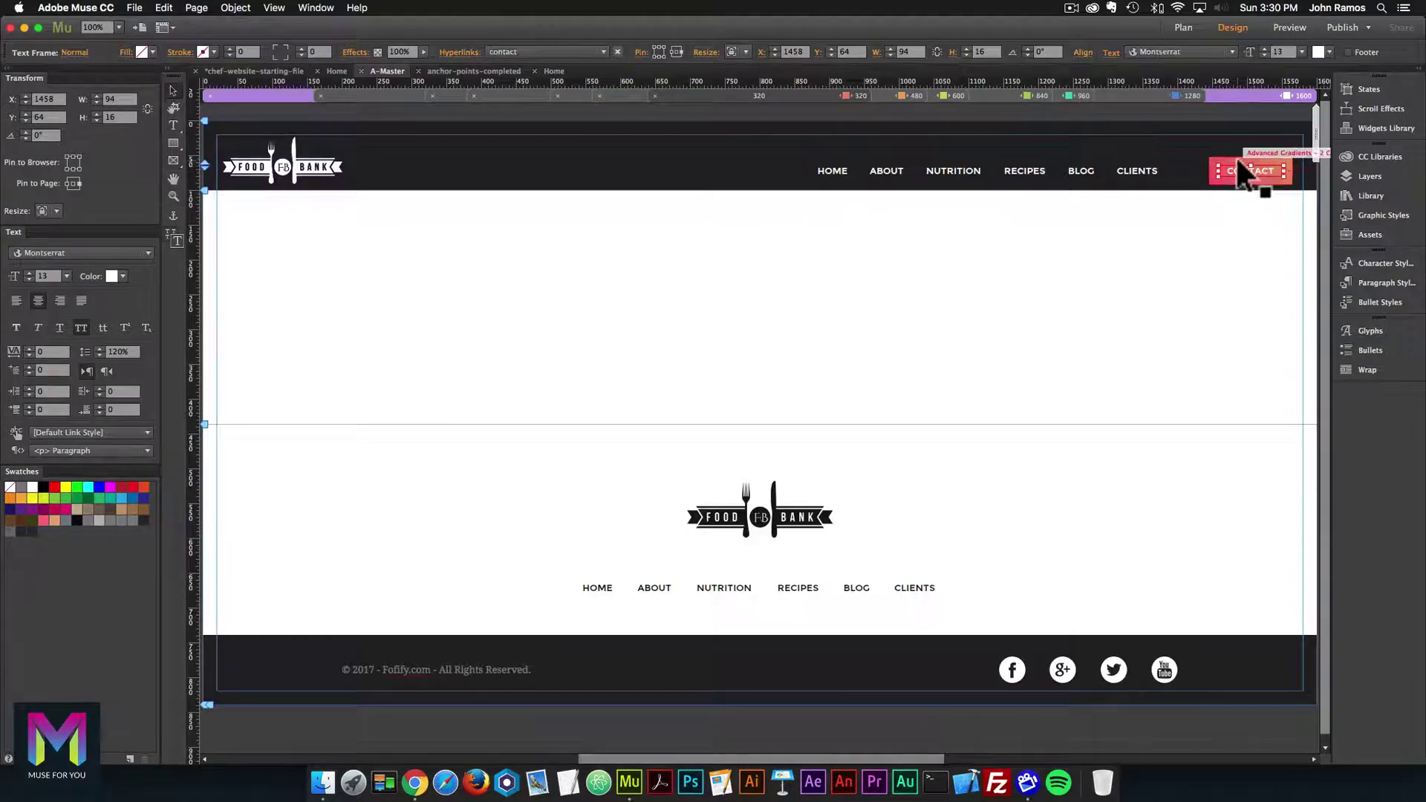
{"action": "left_click", "coordinate": [1236, 158]}
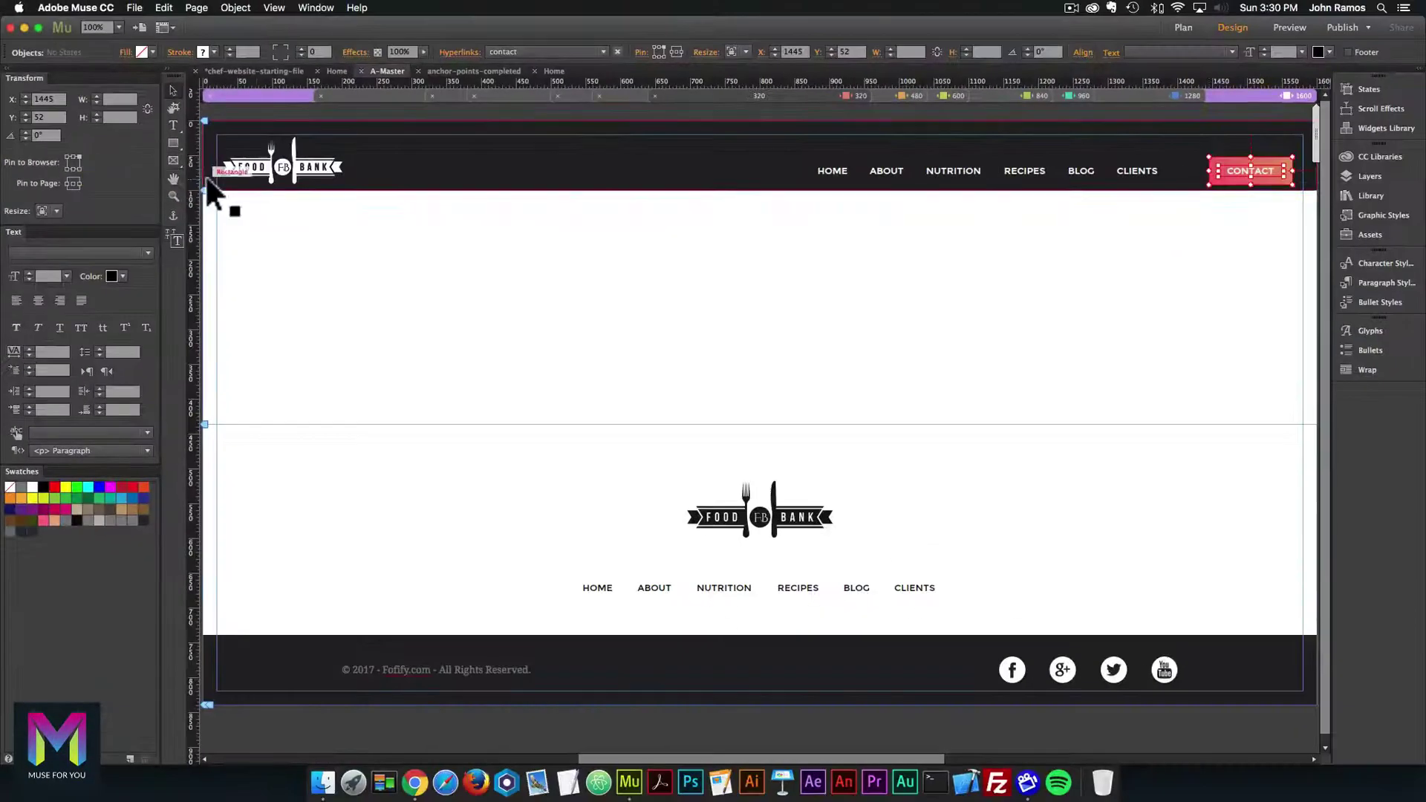
{"action": "left_click", "coordinate": [585, 178]}
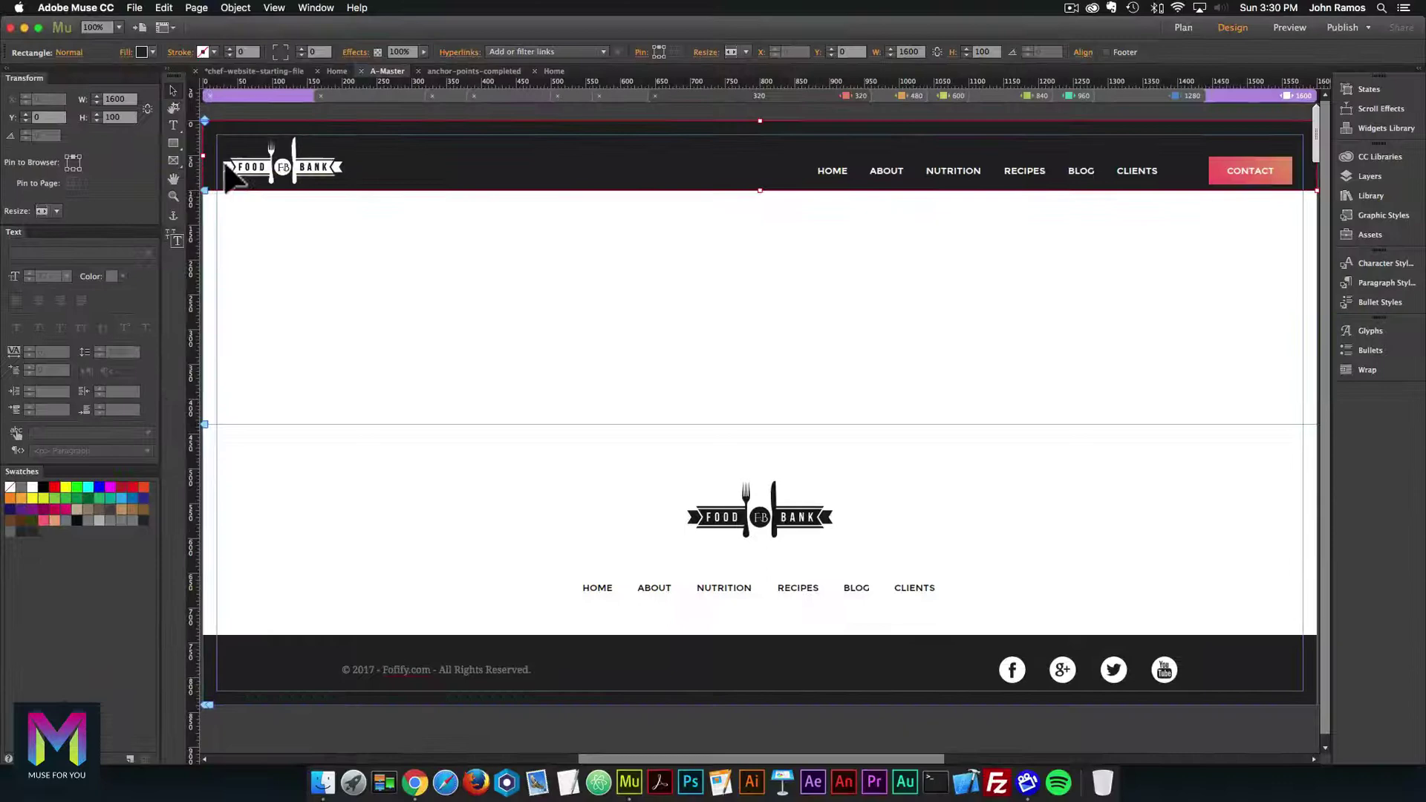
{"action": "left_click", "coordinate": [290, 166]}
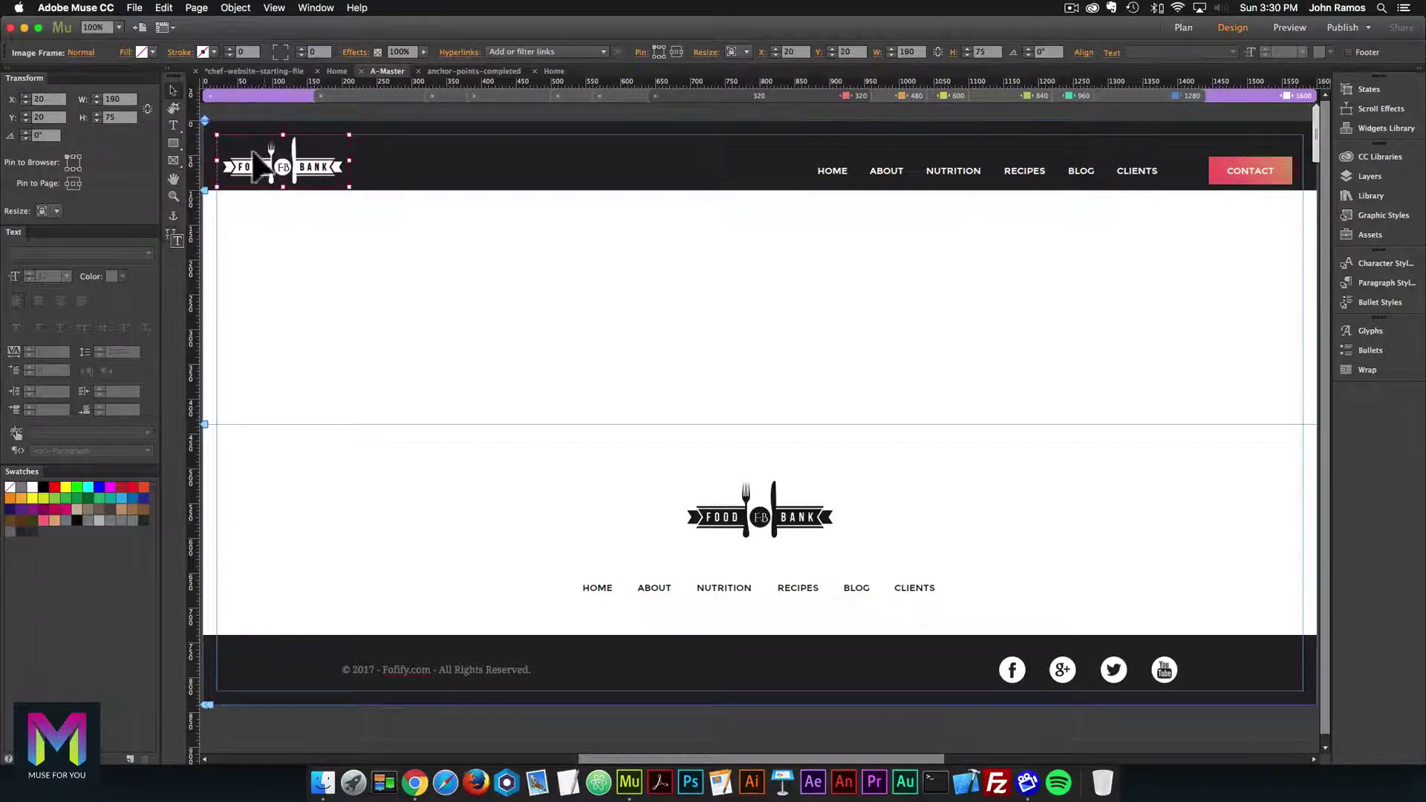
{"action": "left_click", "coordinate": [713, 165]}
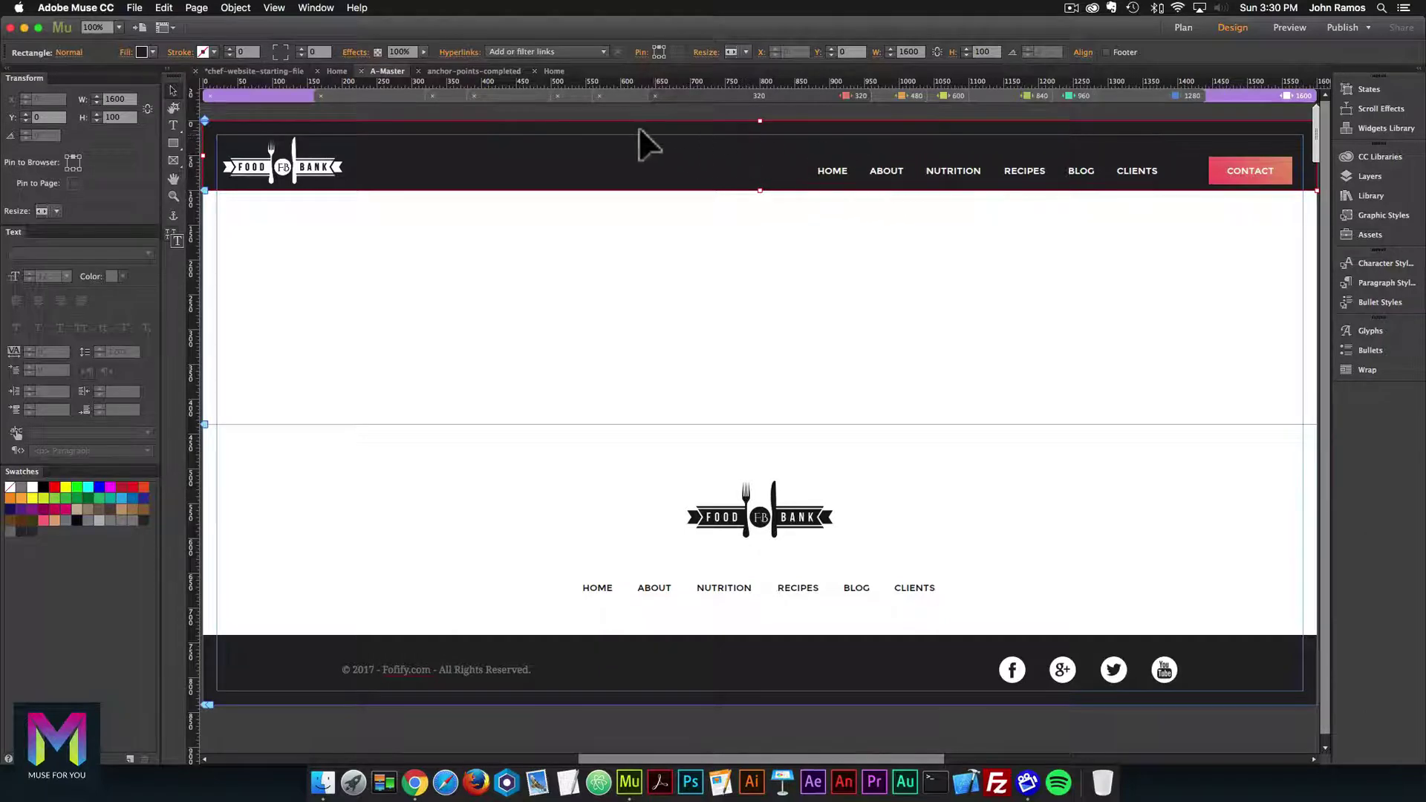
{"action": "left_click", "coordinate": [855, 178]}
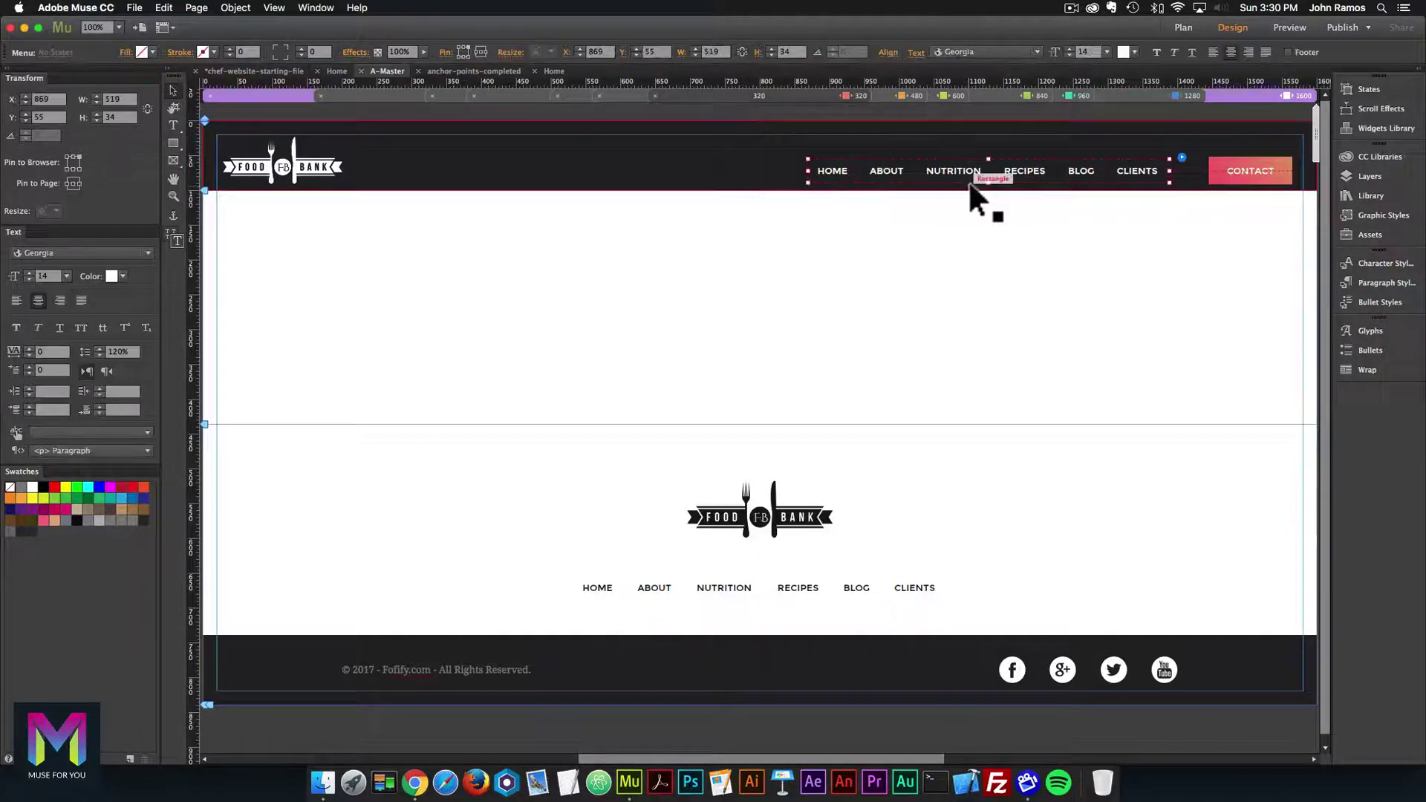
{"action": "left_click", "coordinate": [1247, 163]}
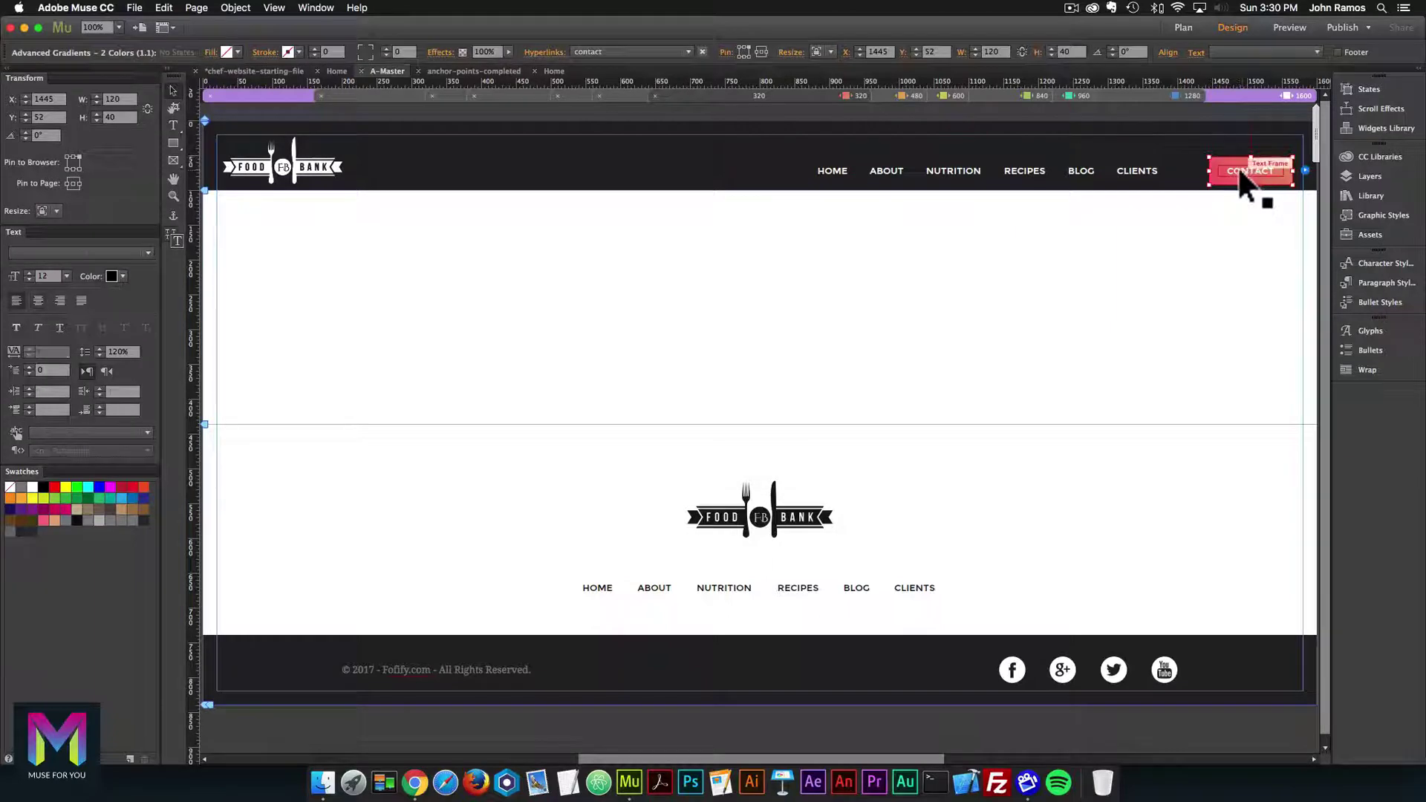
Check the pinning of the header elements at the 1280 breakpoint and return to the 1600 breakpoint.
{"action": "left_click", "coordinate": [1172, 95]}
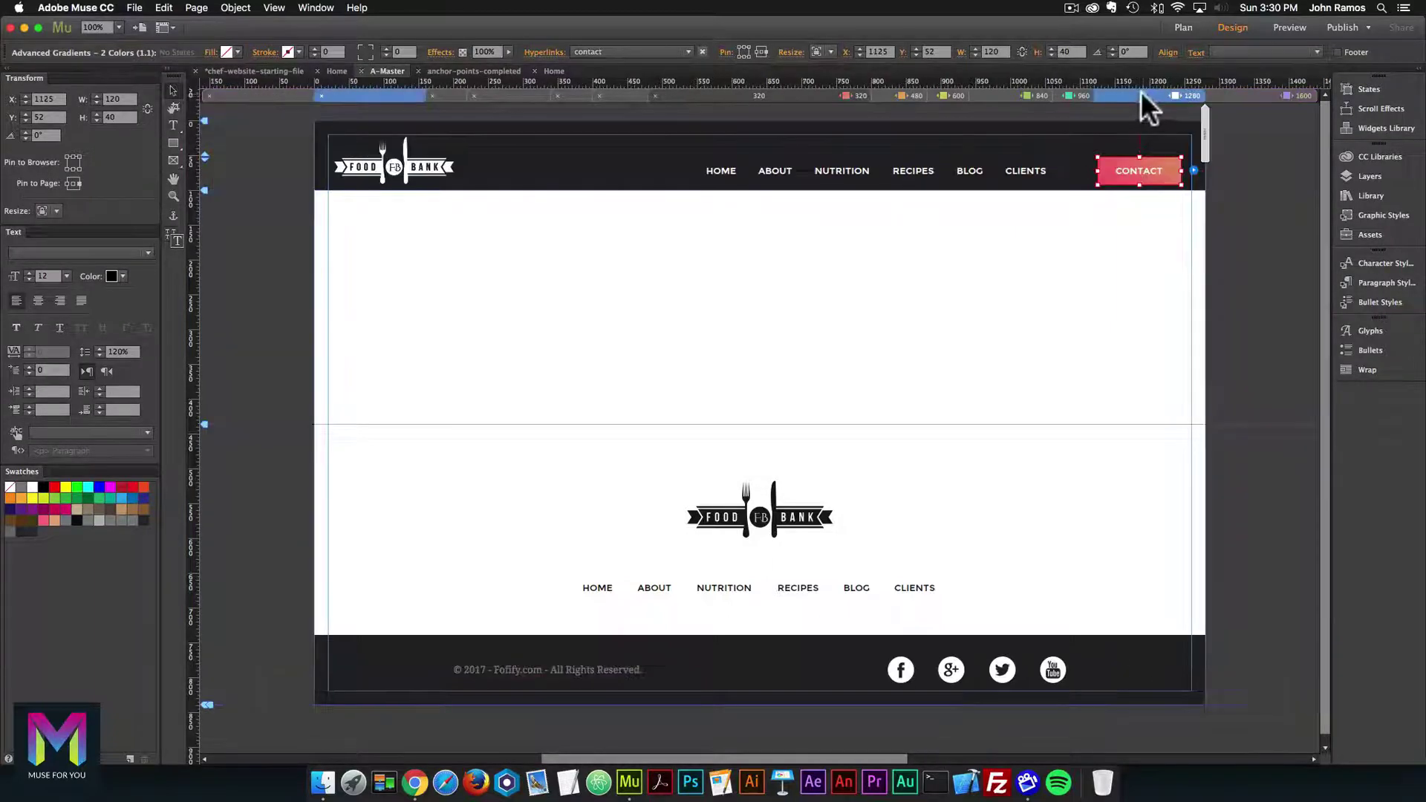
{"action": "left_click", "coordinate": [776, 171]}
{"action": "left_click", "coordinate": [446, 167]}
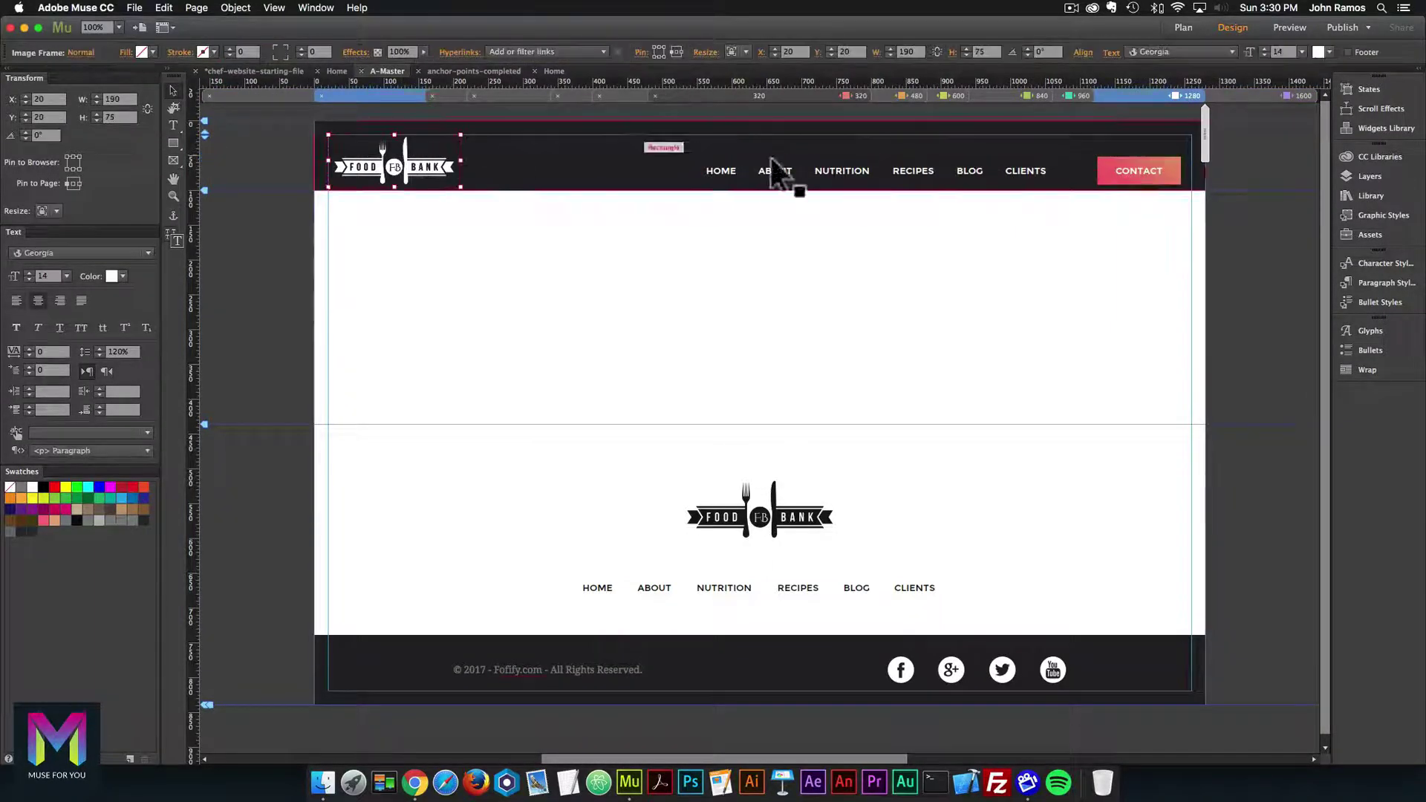
{"action": "left_click", "coordinate": [1241, 95]}
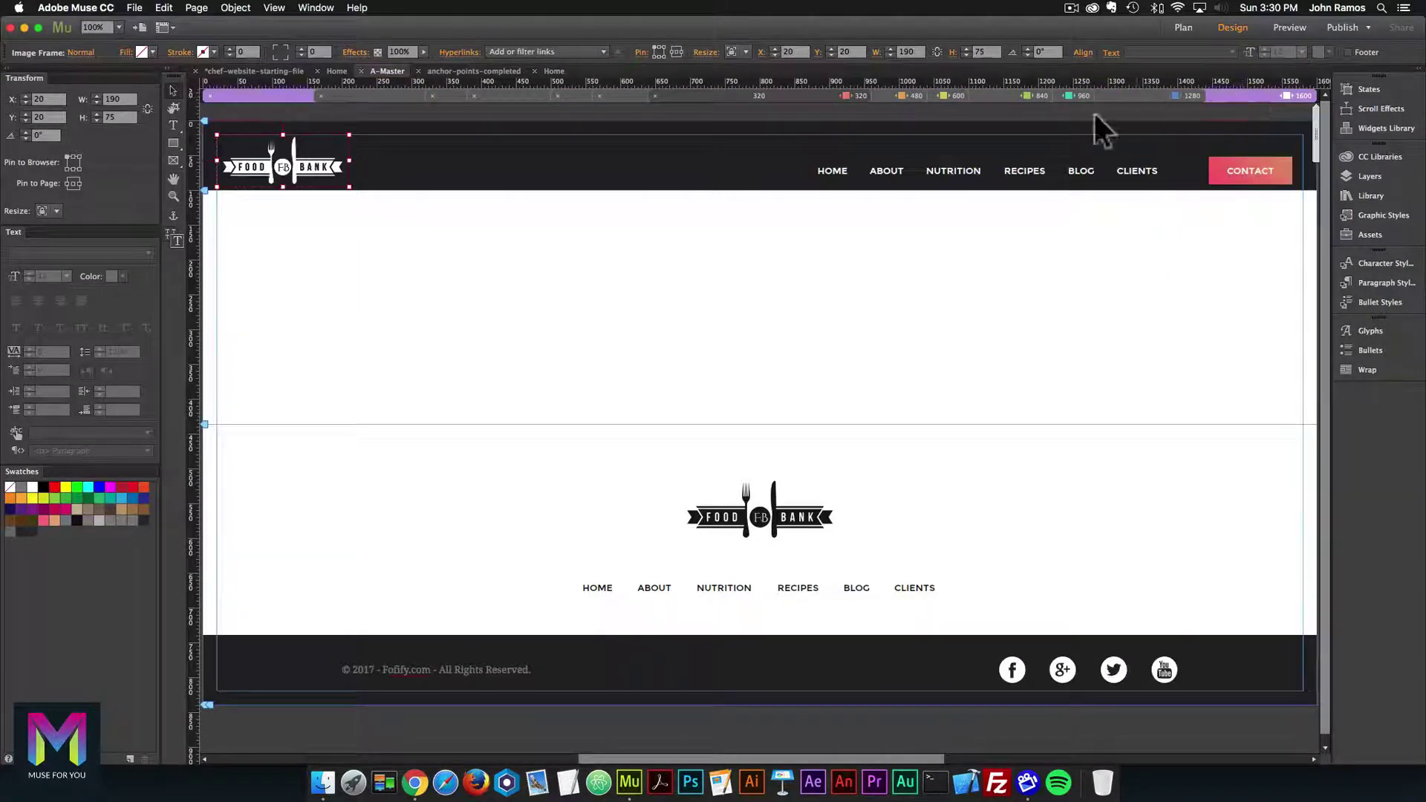
Open the Home page from the site plan and preview that page in the Chrome browser.
{"action": "left_click", "coordinate": [1184, 24]}
{"action": "left_click", "coordinate": [401, 155]}
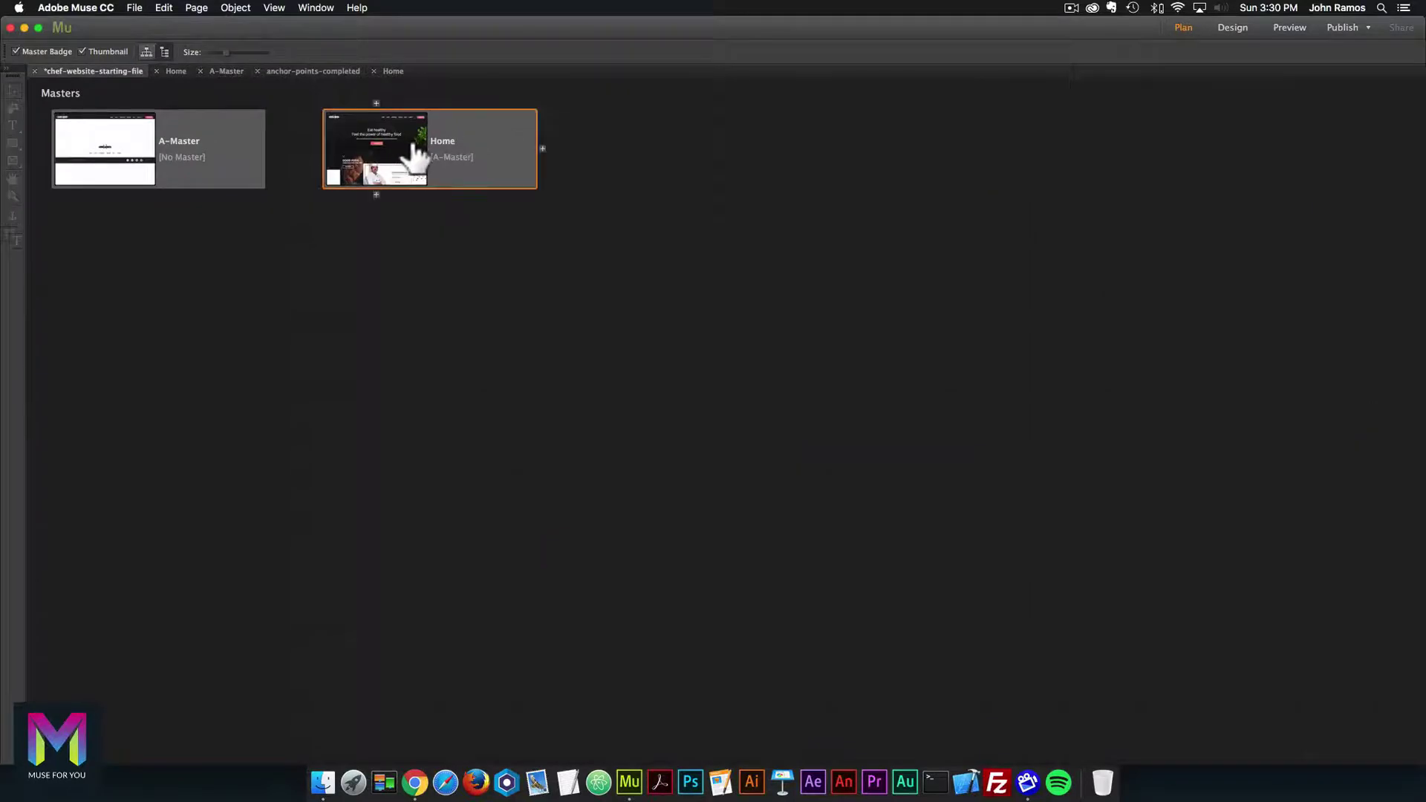
{"action": "double_click", "coordinate": [416, 156]}
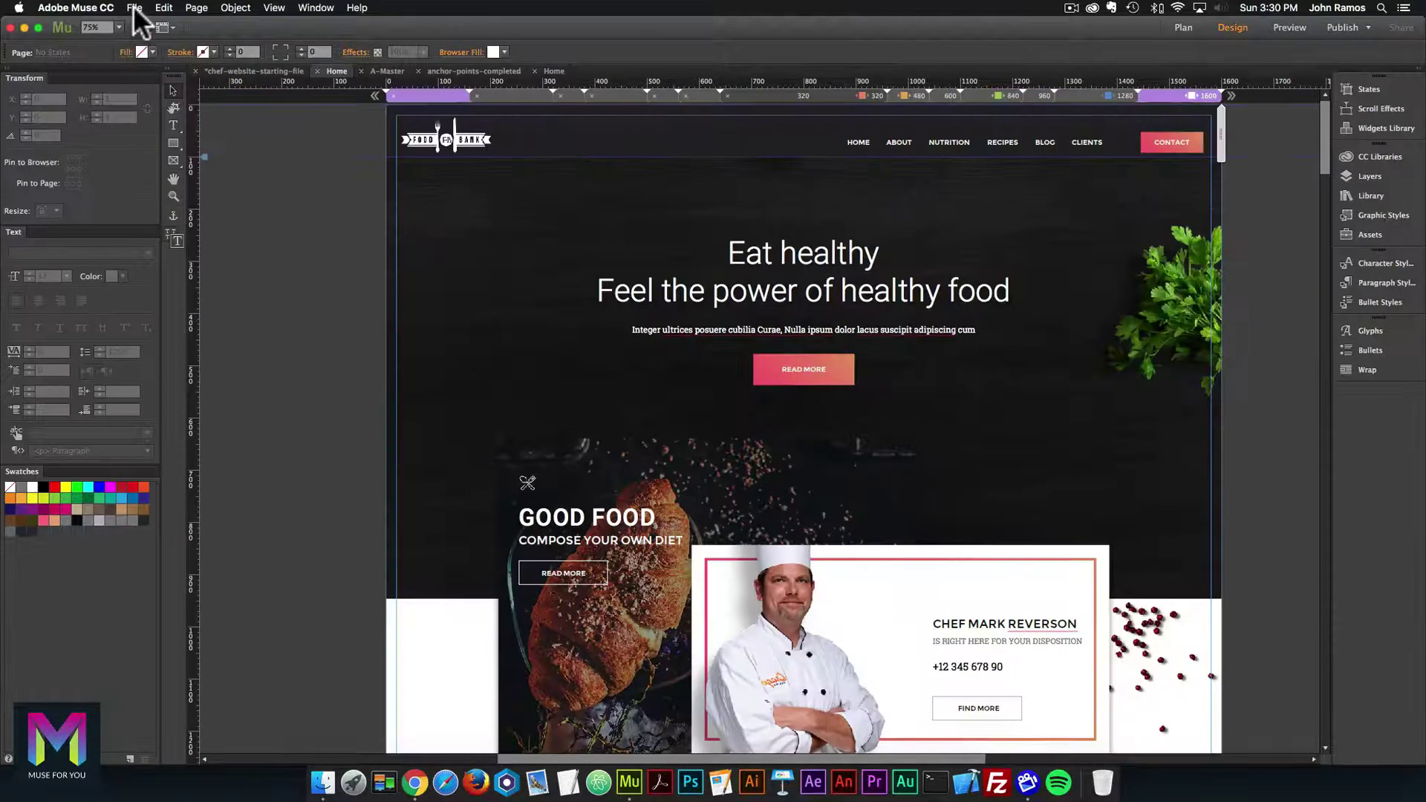
{"action": "left_click", "coordinate": [134, 8]}
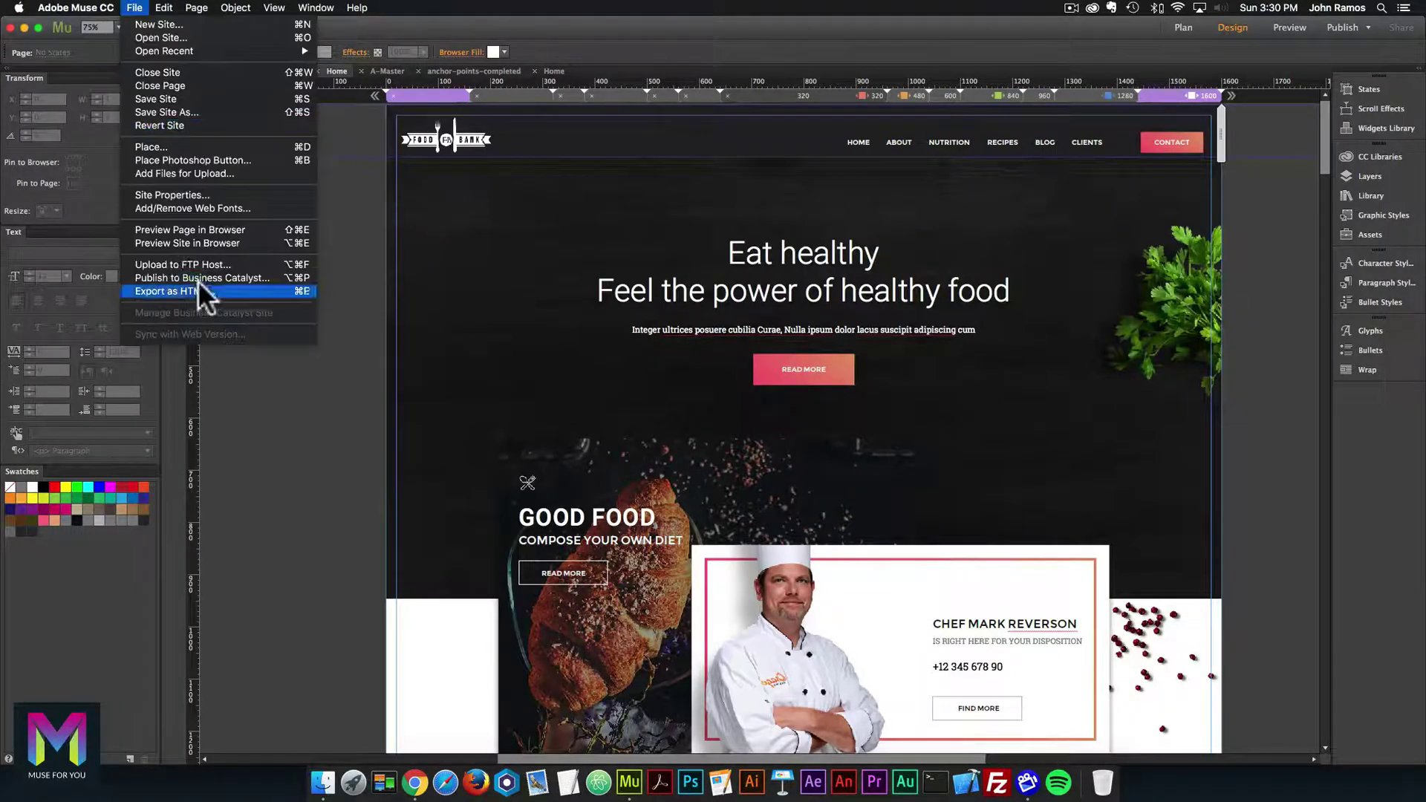
{"action": "left_click", "coordinate": [181, 236]}
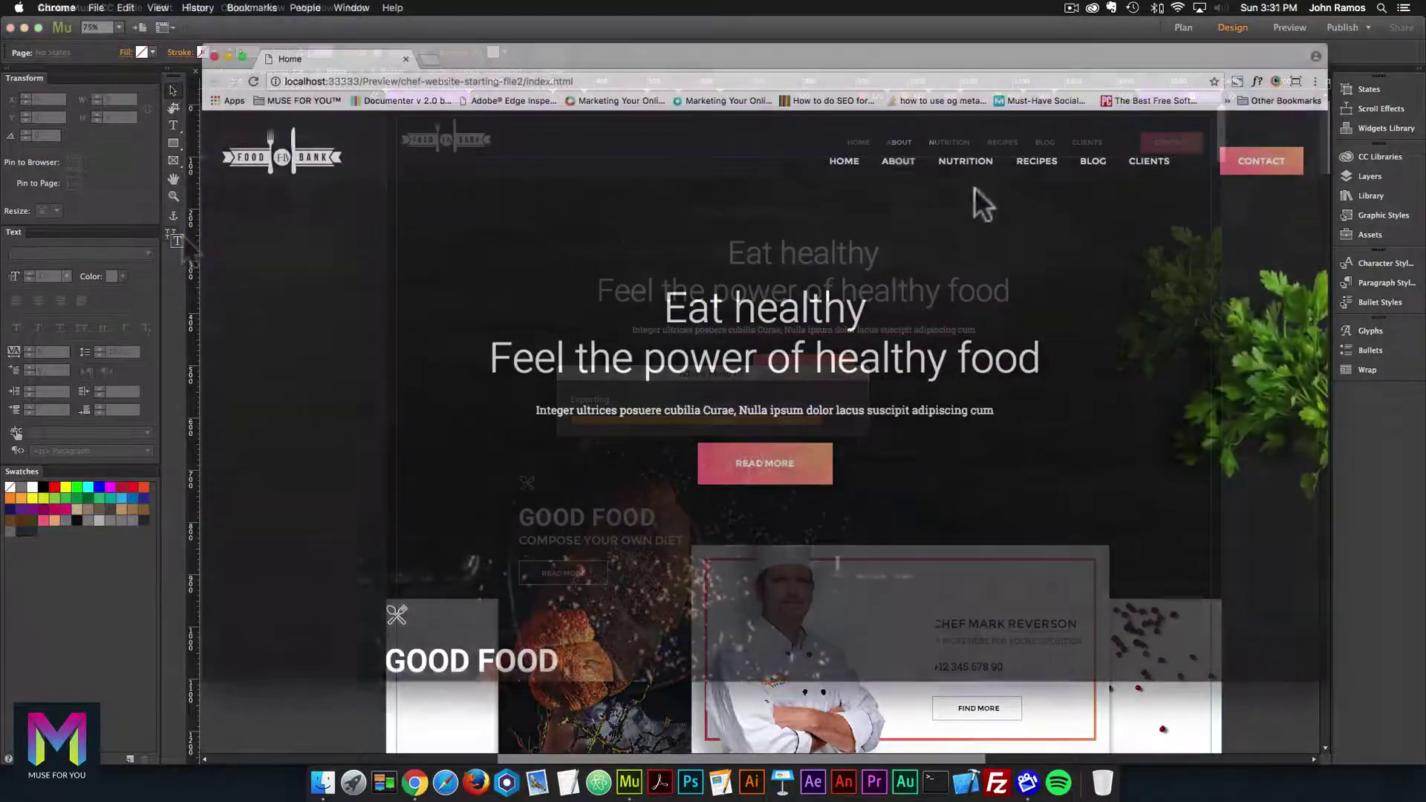
Test the About, Nutrition, Recipes, Blog, Clients and Home links of the header menu in the preview.
{"action": "left_click", "coordinate": [905, 168]}
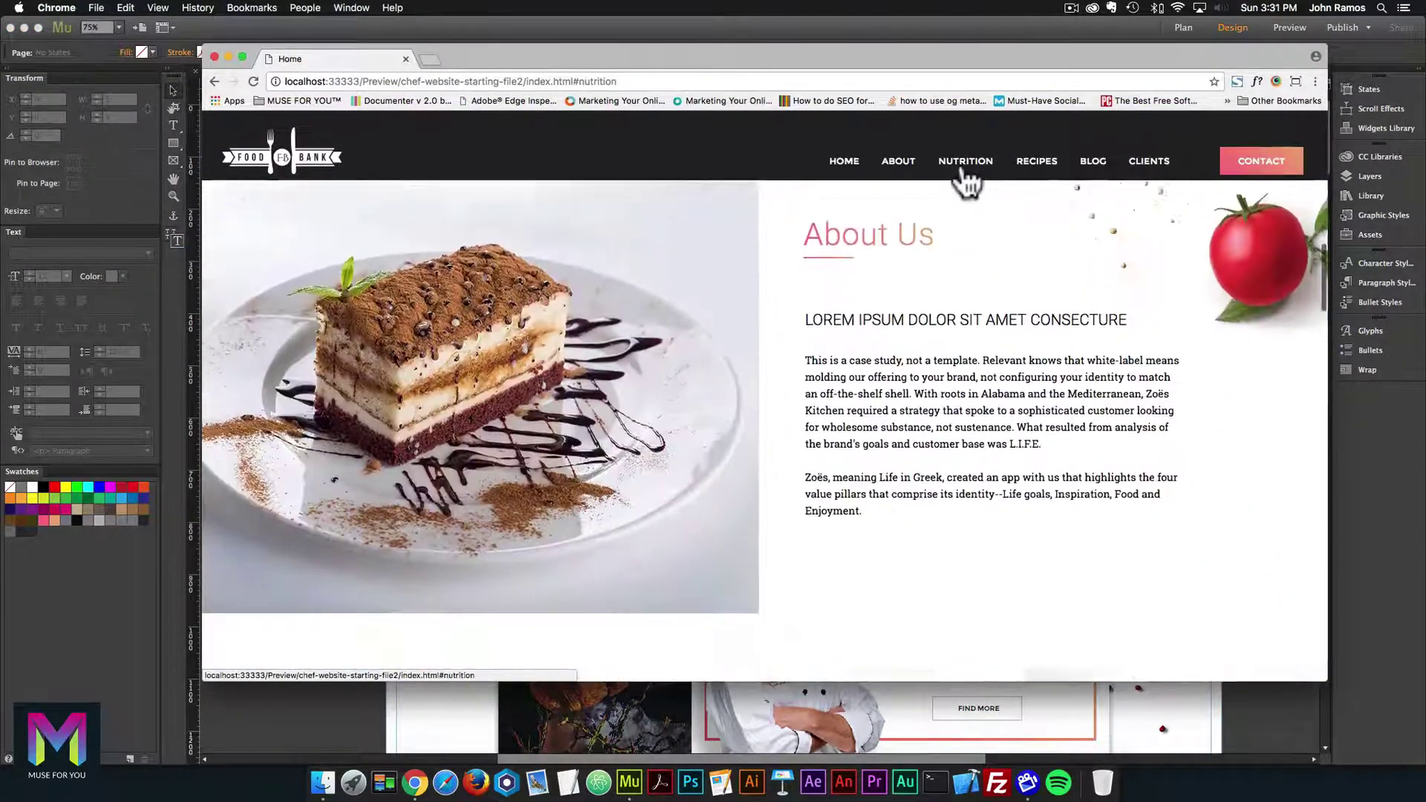
{"action": "left_click", "coordinate": [964, 165]}
{"action": "left_click", "coordinate": [1044, 165]}
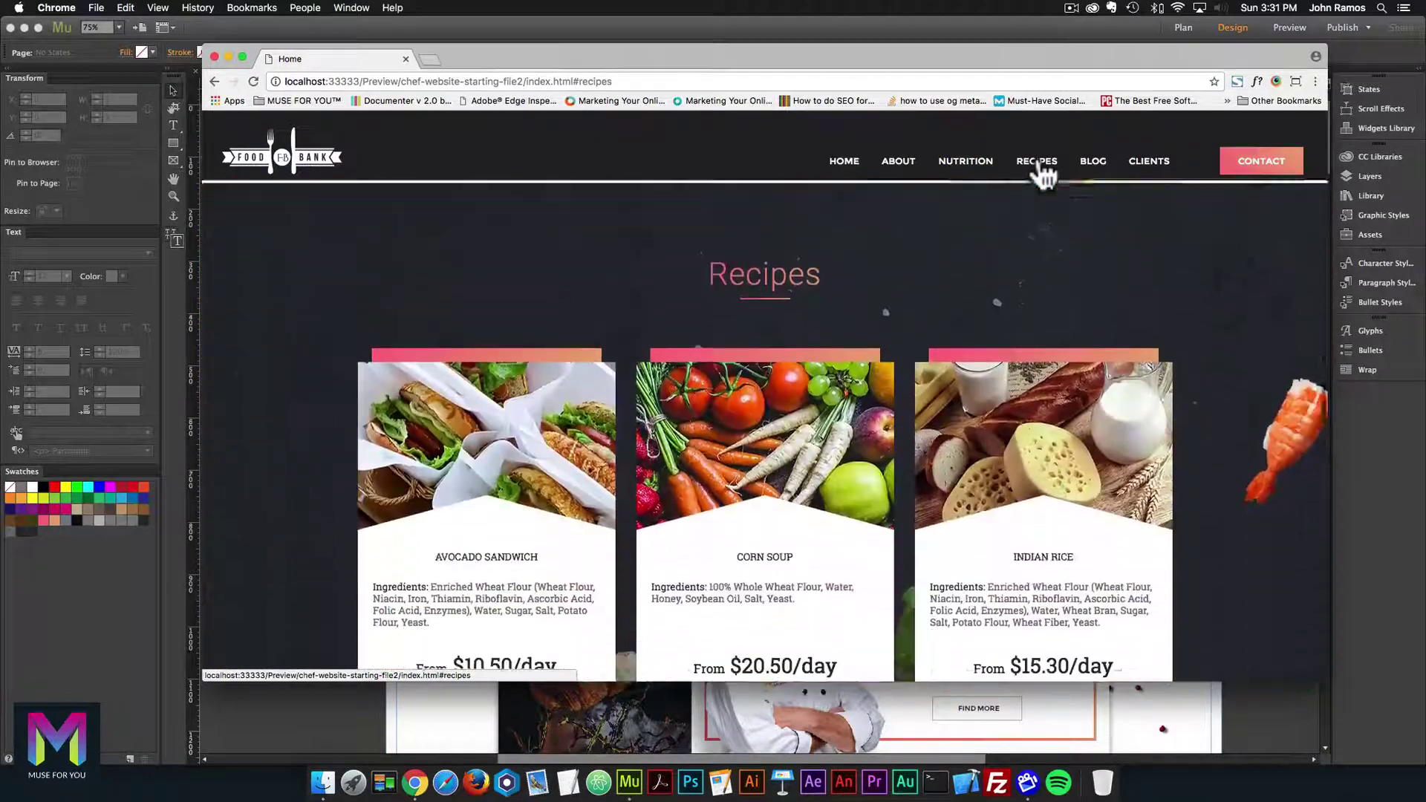
{"action": "left_click", "coordinate": [1092, 165]}
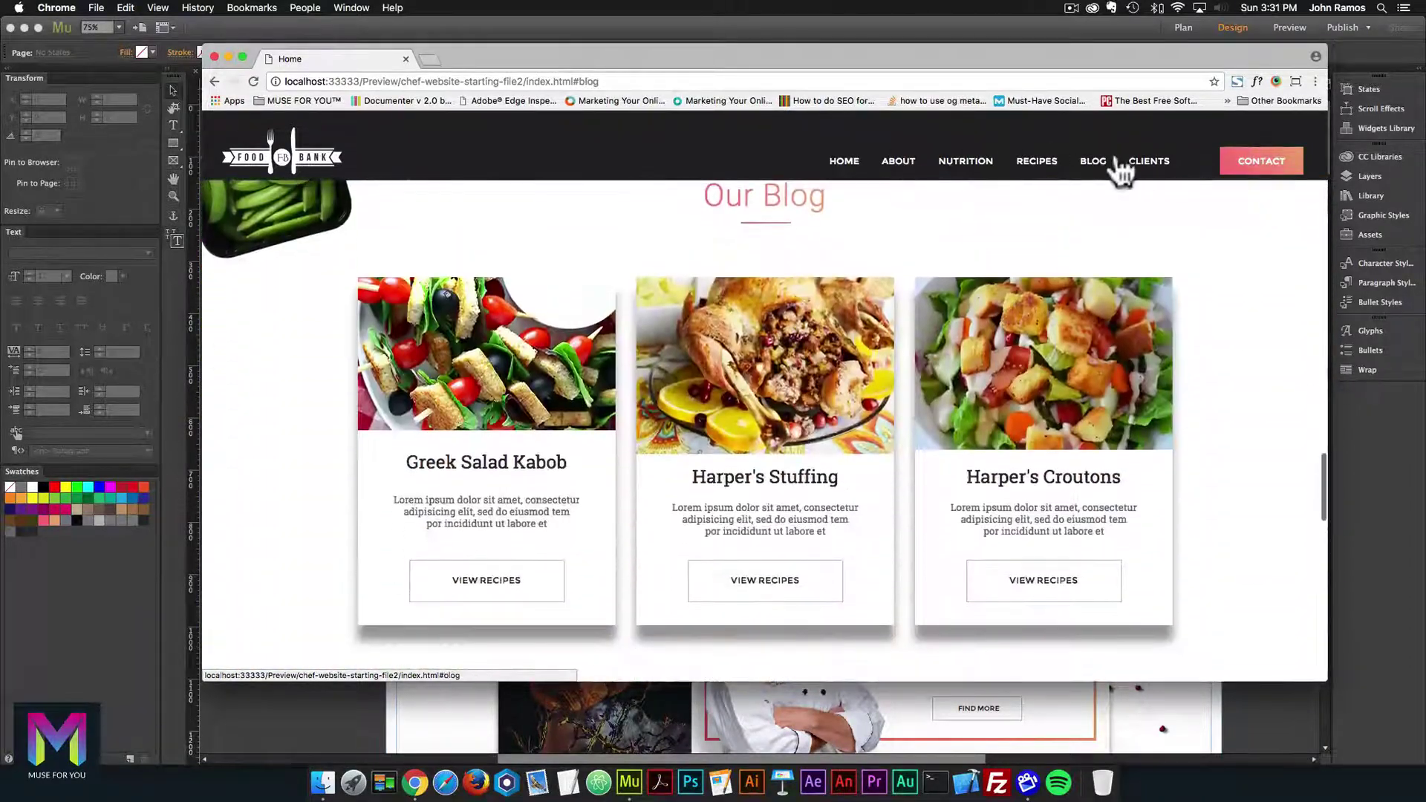
{"action": "left_click", "coordinate": [1151, 170]}
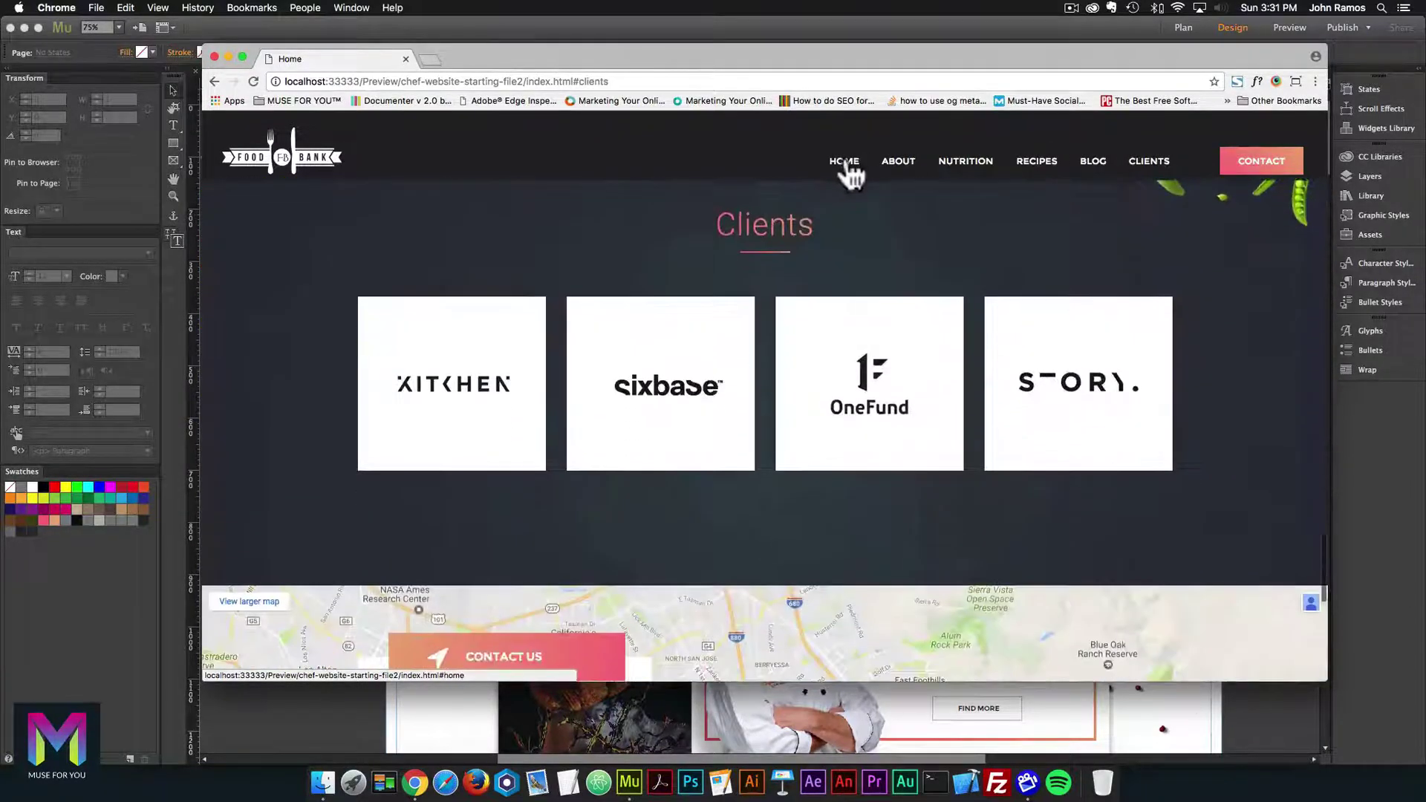
{"action": "left_click", "coordinate": [848, 165]}
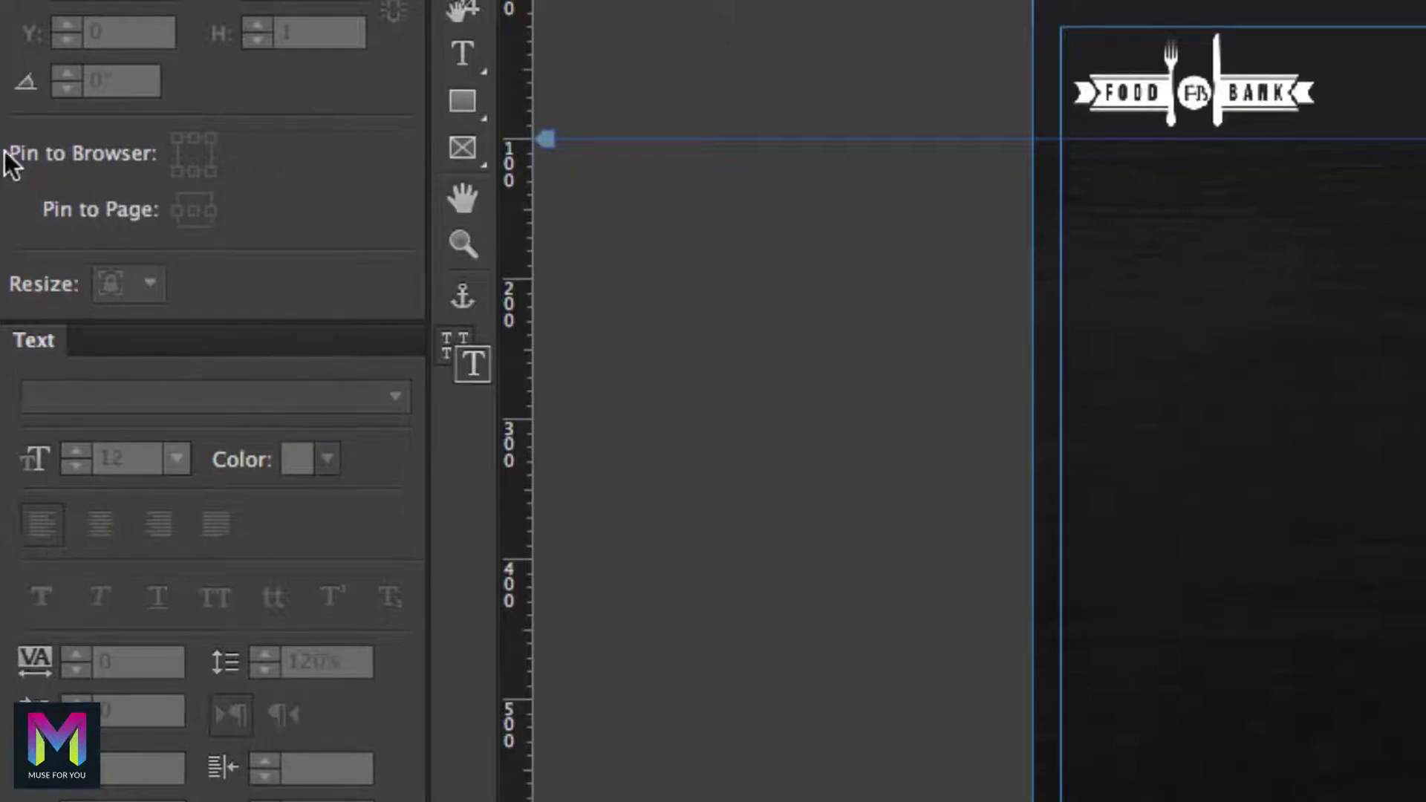
Switch back to the Chrome preview and retest the Blog, Recipes and Home menu links, ending with Recipes.
{"action": "mouse_move", "coordinate": [108, 169]}
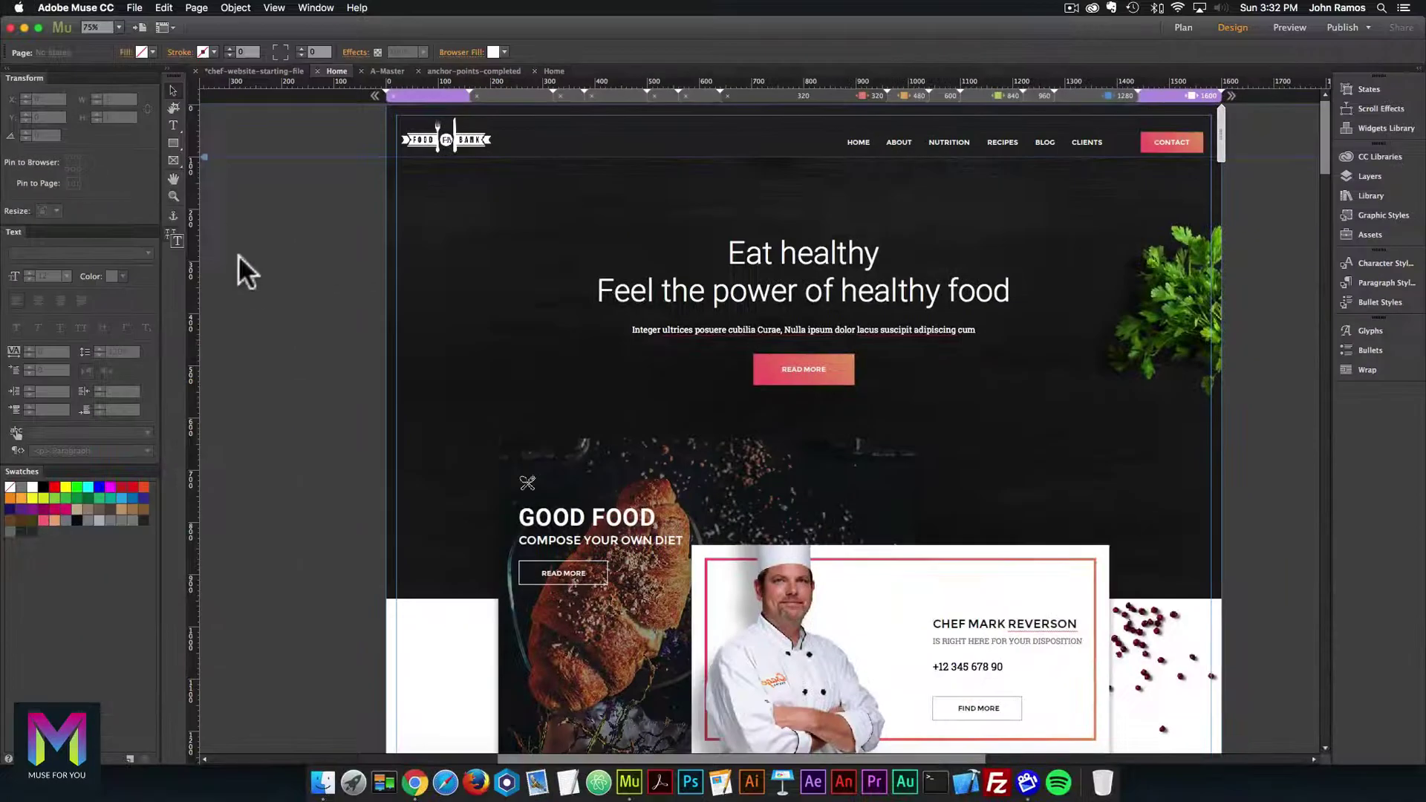
{"action": "left_click", "coordinate": [415, 782]}
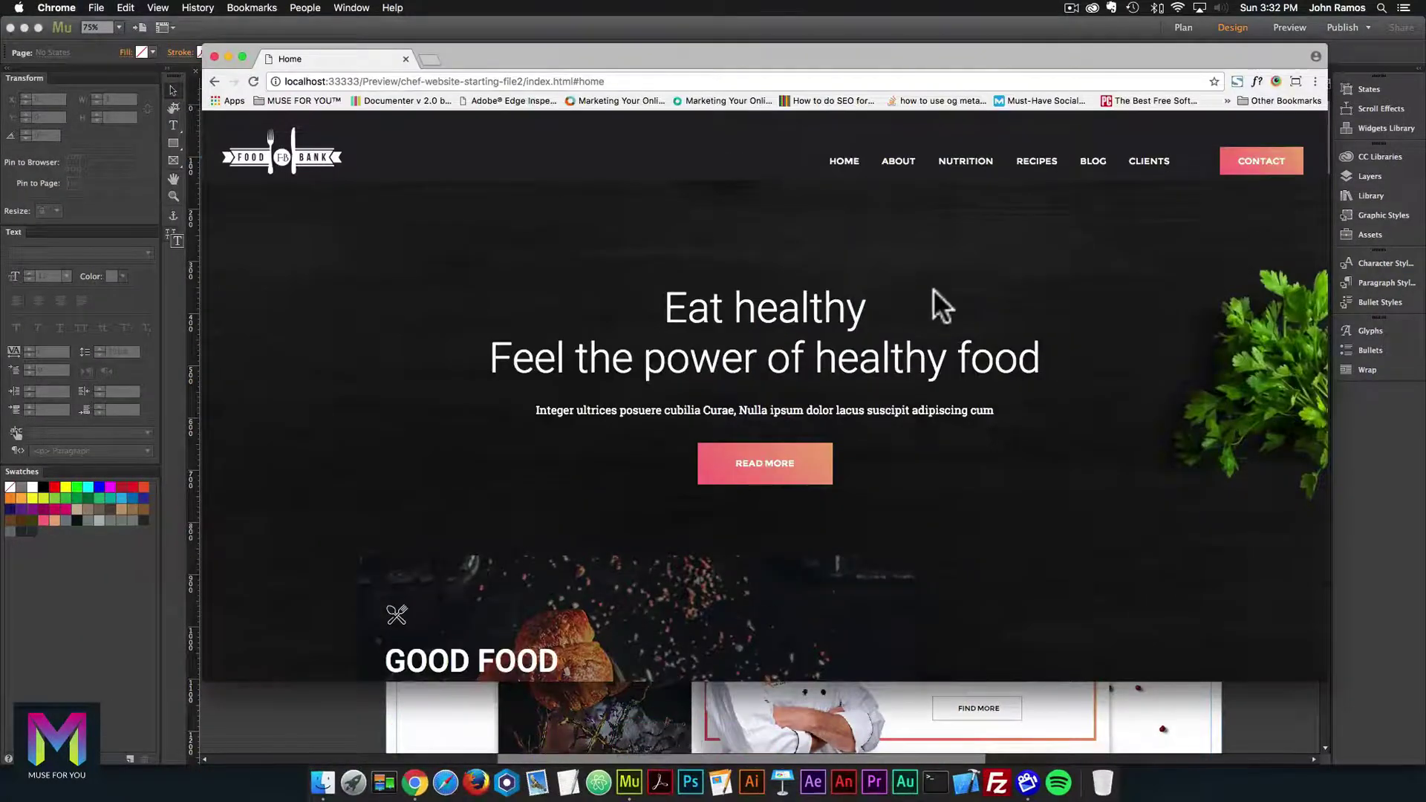
{"action": "left_click", "coordinate": [1095, 172]}
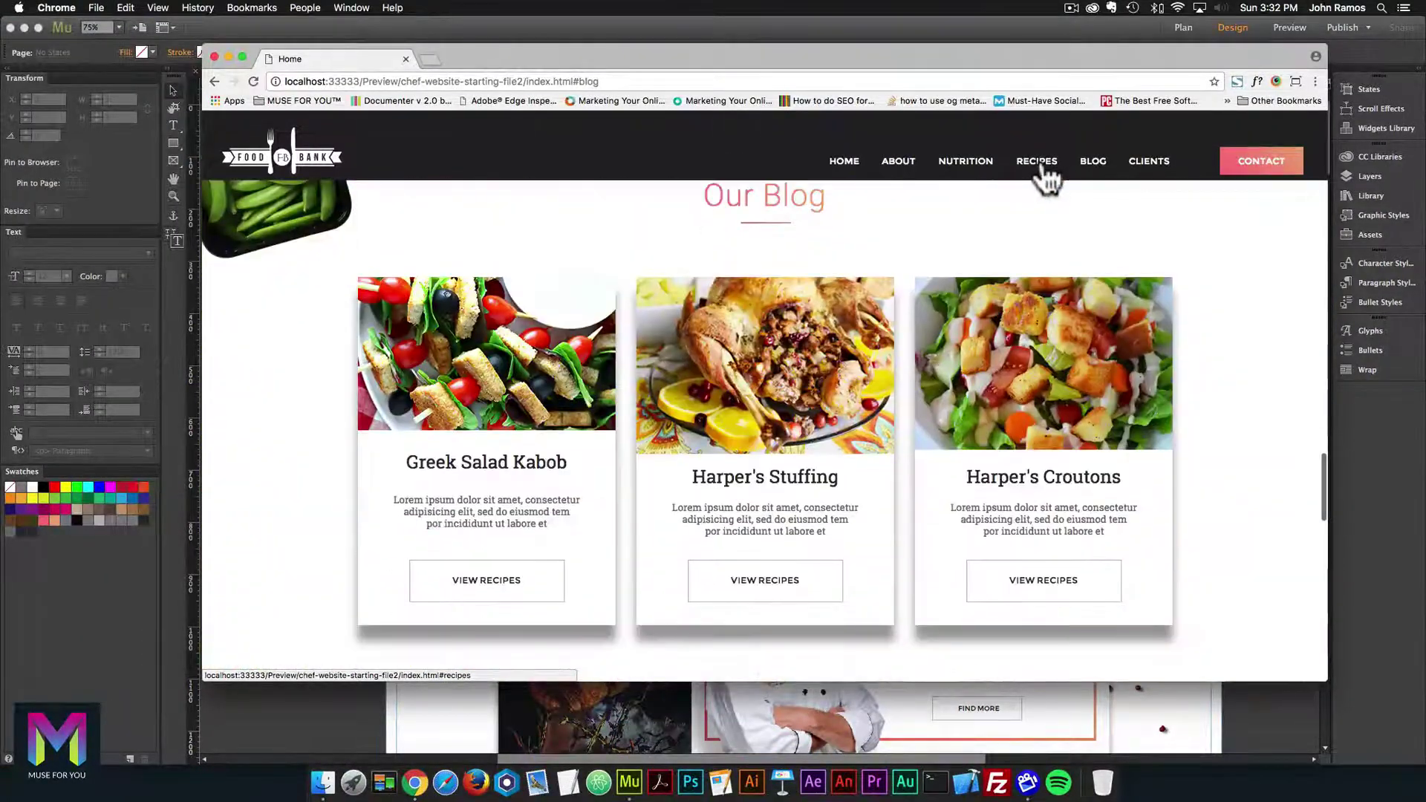
{"action": "left_click", "coordinate": [1038, 169]}
{"action": "left_click", "coordinate": [849, 169]}
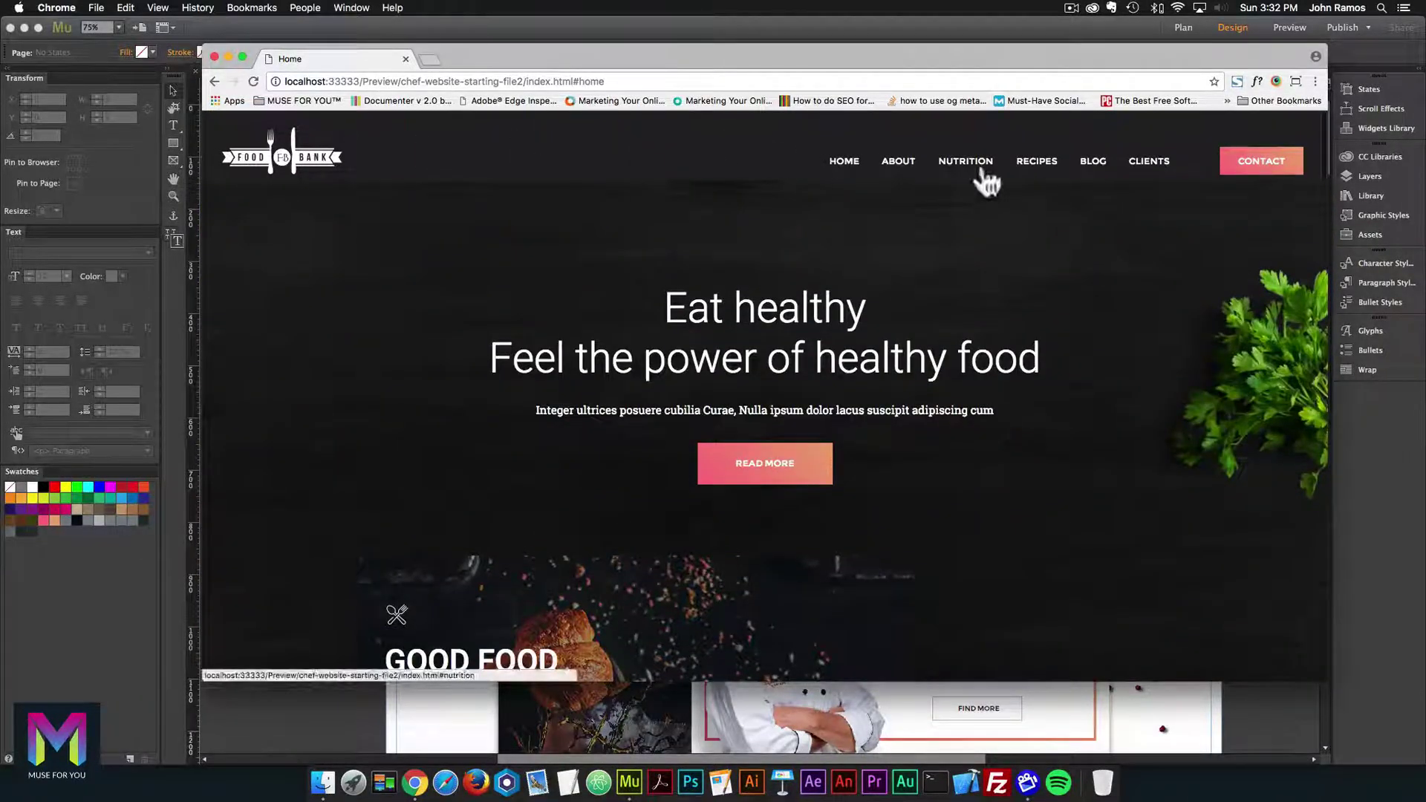
{"action": "left_click", "coordinate": [1036, 171]}
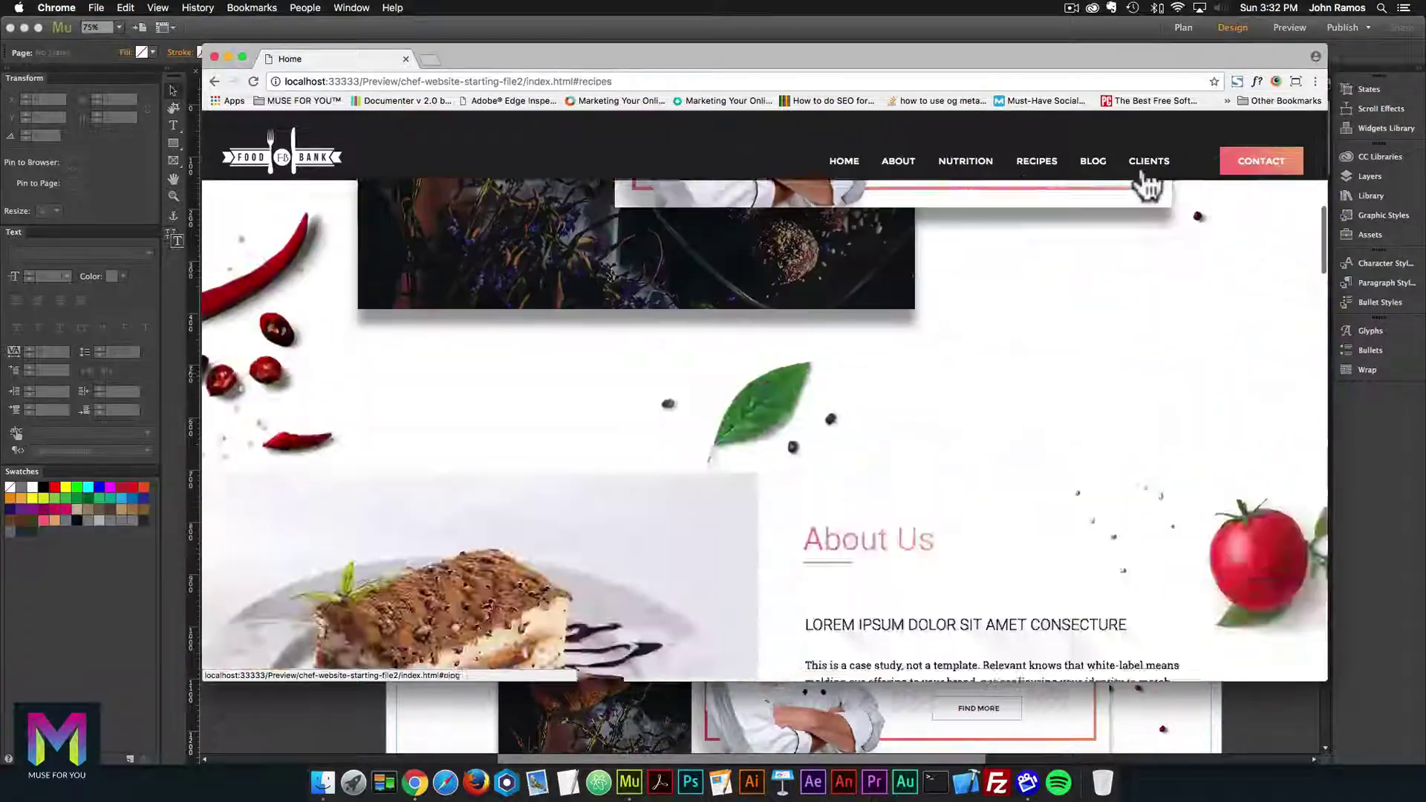
Check the header at a narrower preview width, restore the wide layout, and retest the Recipes and Home menu links.
{"action": "left_click_drag", "start_coordinate": [1326, 184], "coordinate": [986, 186]}
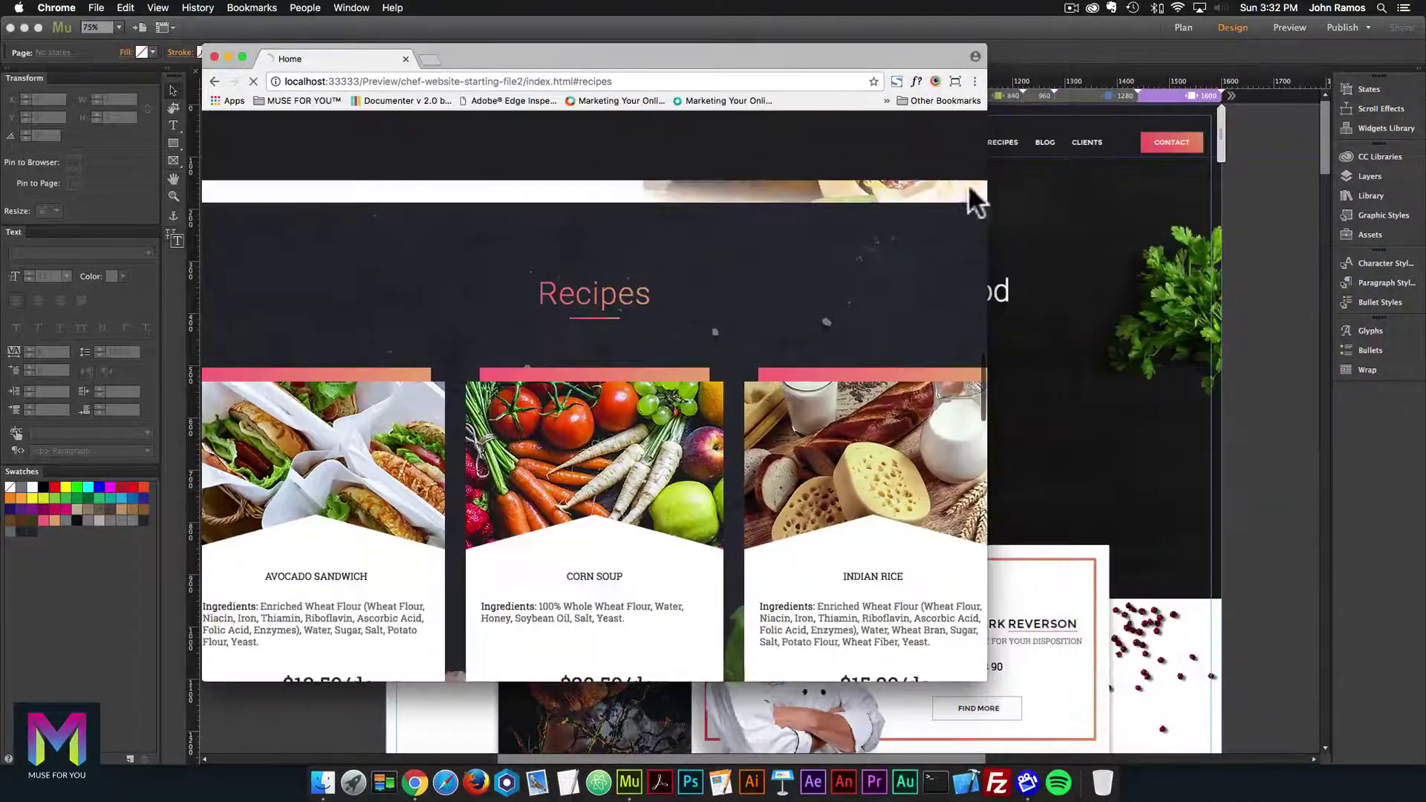
{"action": "scroll", "coordinate": [920, 199], "scroll_direction": "up", "scroll_amount": 10}
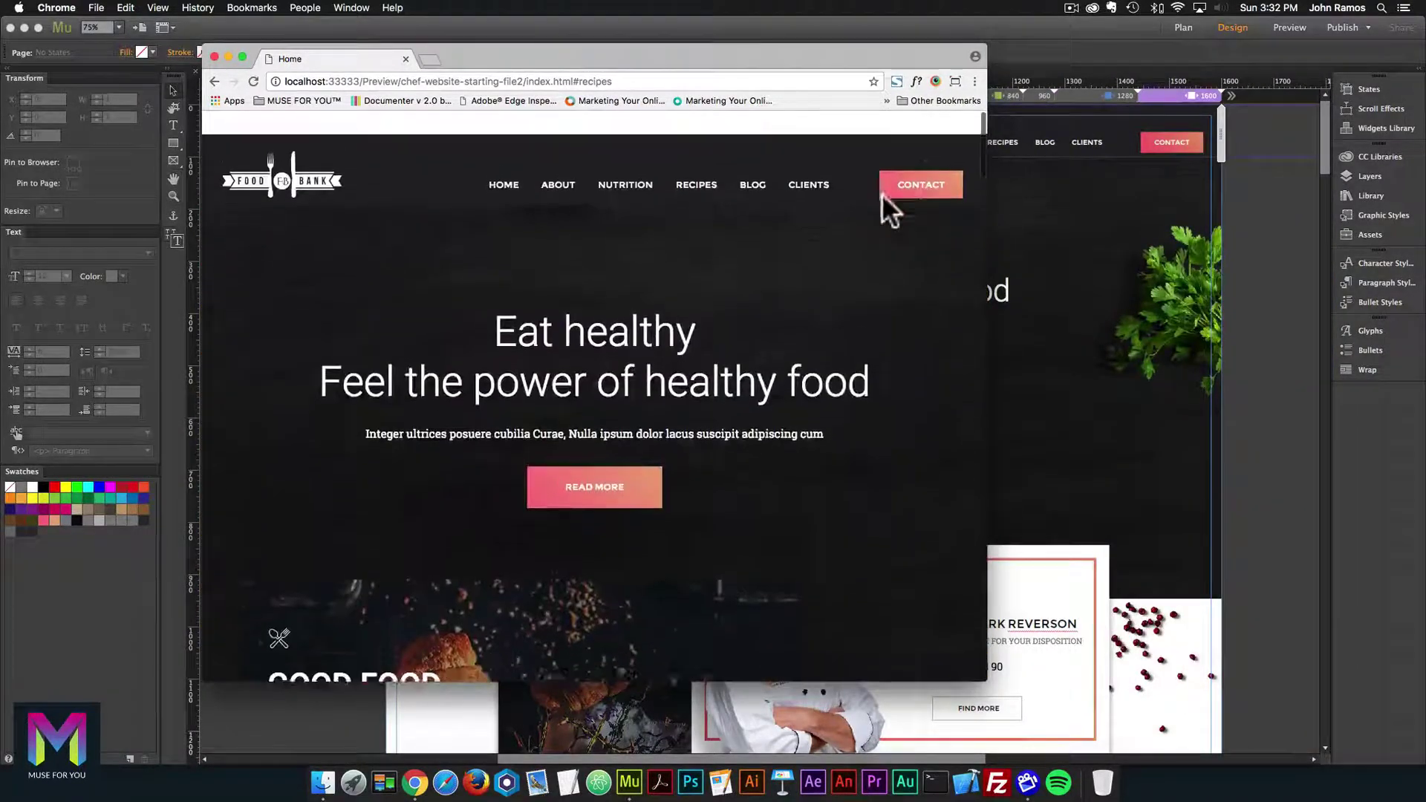
{"action": "left_click_drag", "start_coordinate": [988, 216], "coordinate": [1350, 224]}
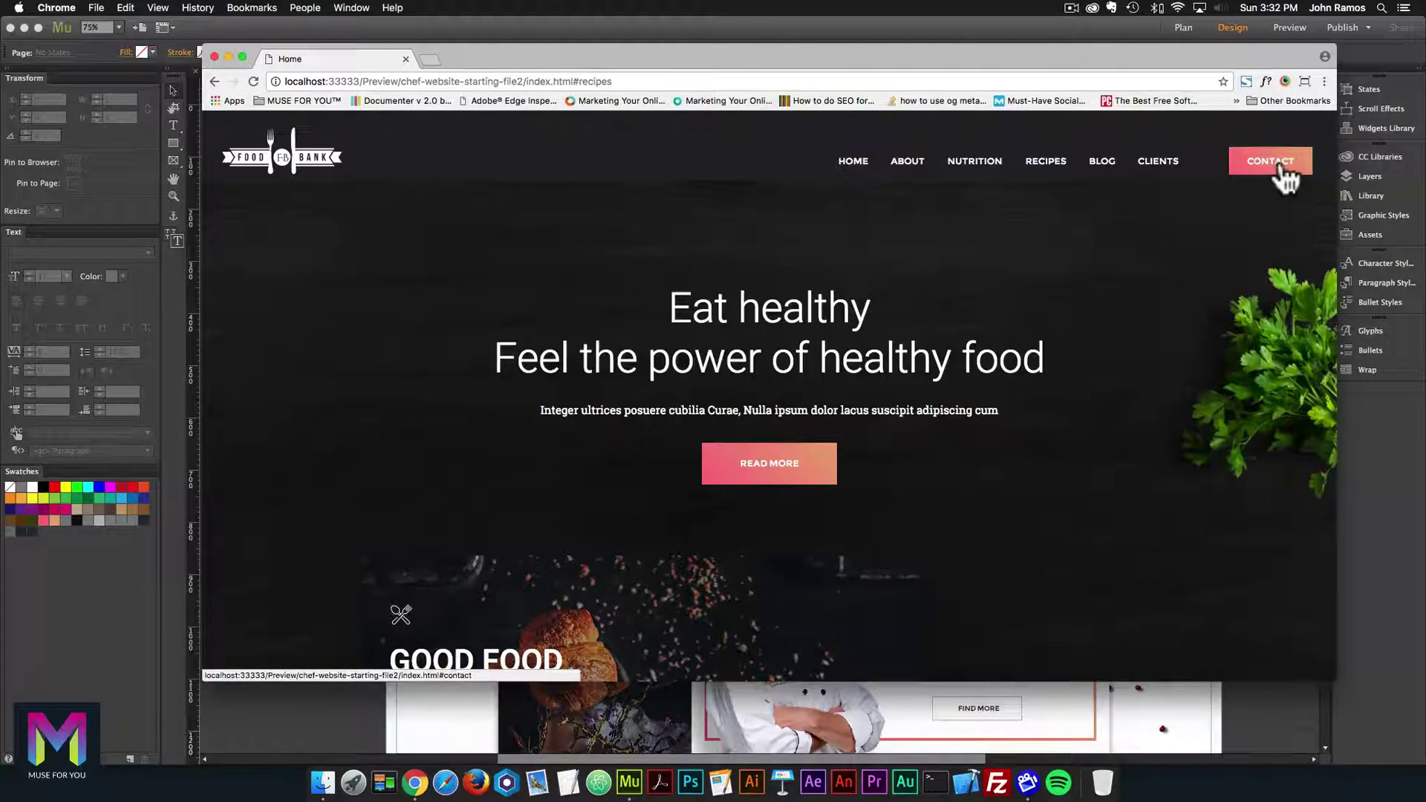
{"action": "left_click", "coordinate": [1057, 167]}
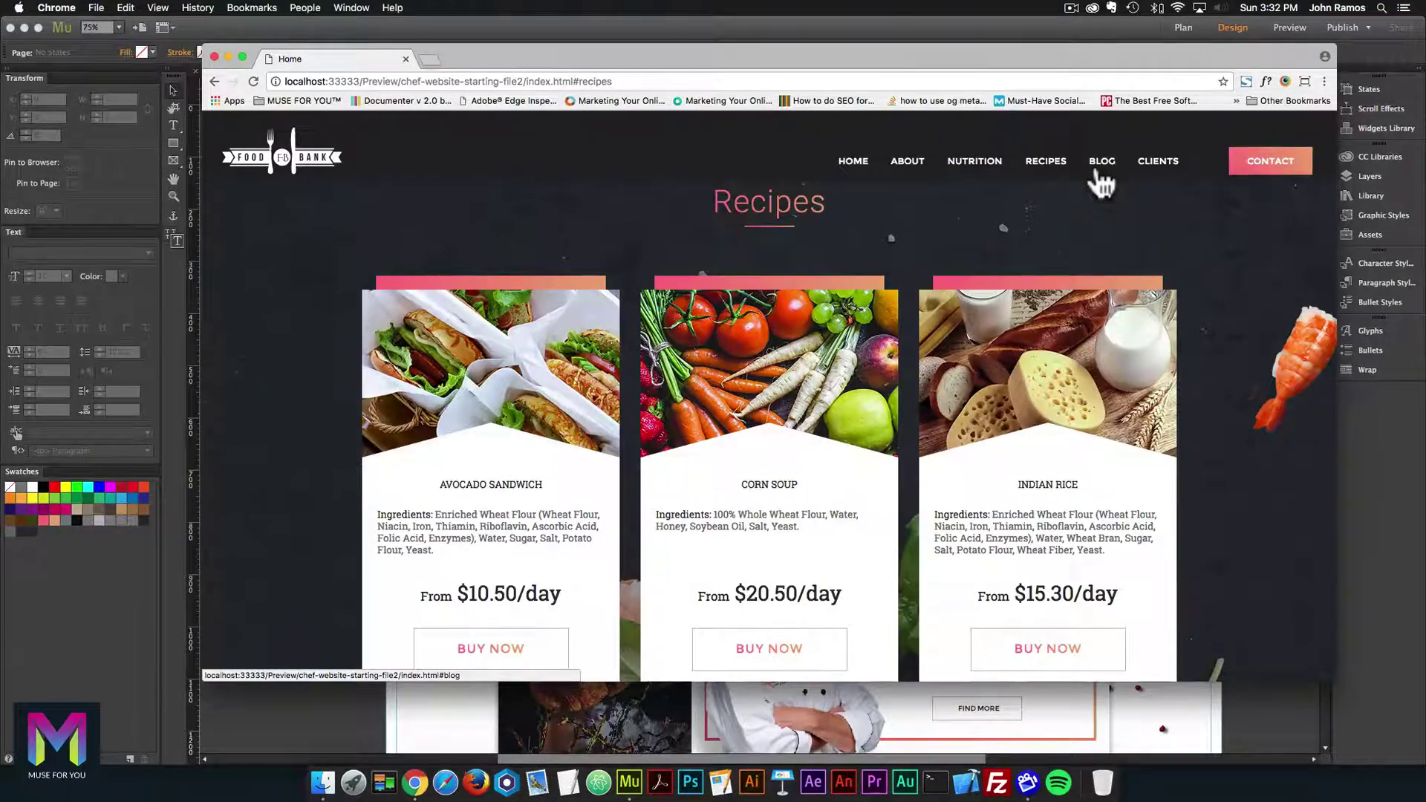
{"action": "left_click", "coordinate": [854, 165]}
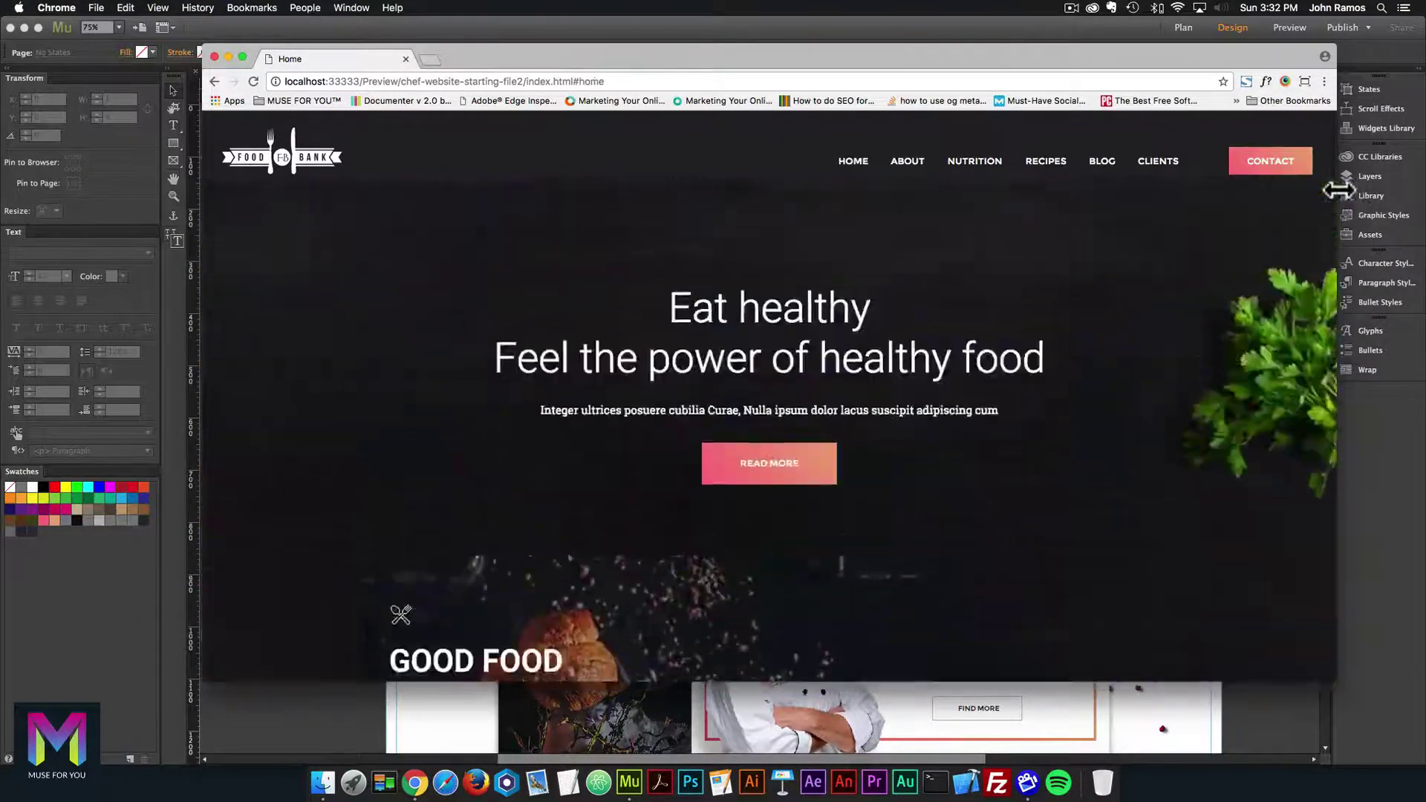
Narrow the preview to the mobile layout, test the Contact link in the collapsed menu, and widen the page back to the desktop layout.
{"action": "left_click_drag", "start_coordinate": [1336, 185], "coordinate": [698, 184]}
{"action": "left_click", "coordinate": [667, 162]}
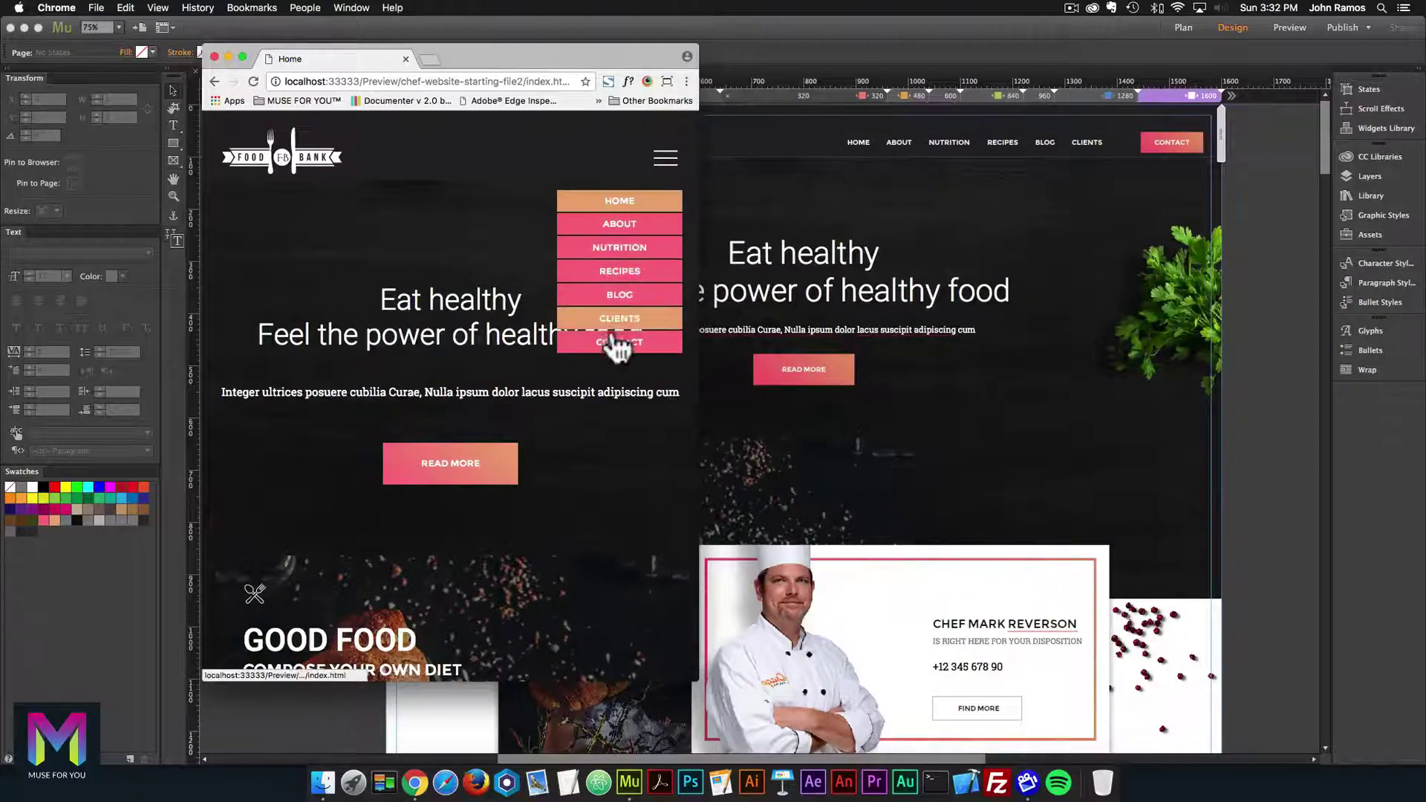
{"action": "left_click", "coordinate": [618, 346]}
{"action": "scroll", "coordinate": [628, 312], "scroll_direction": "down", "scroll_amount": 20}
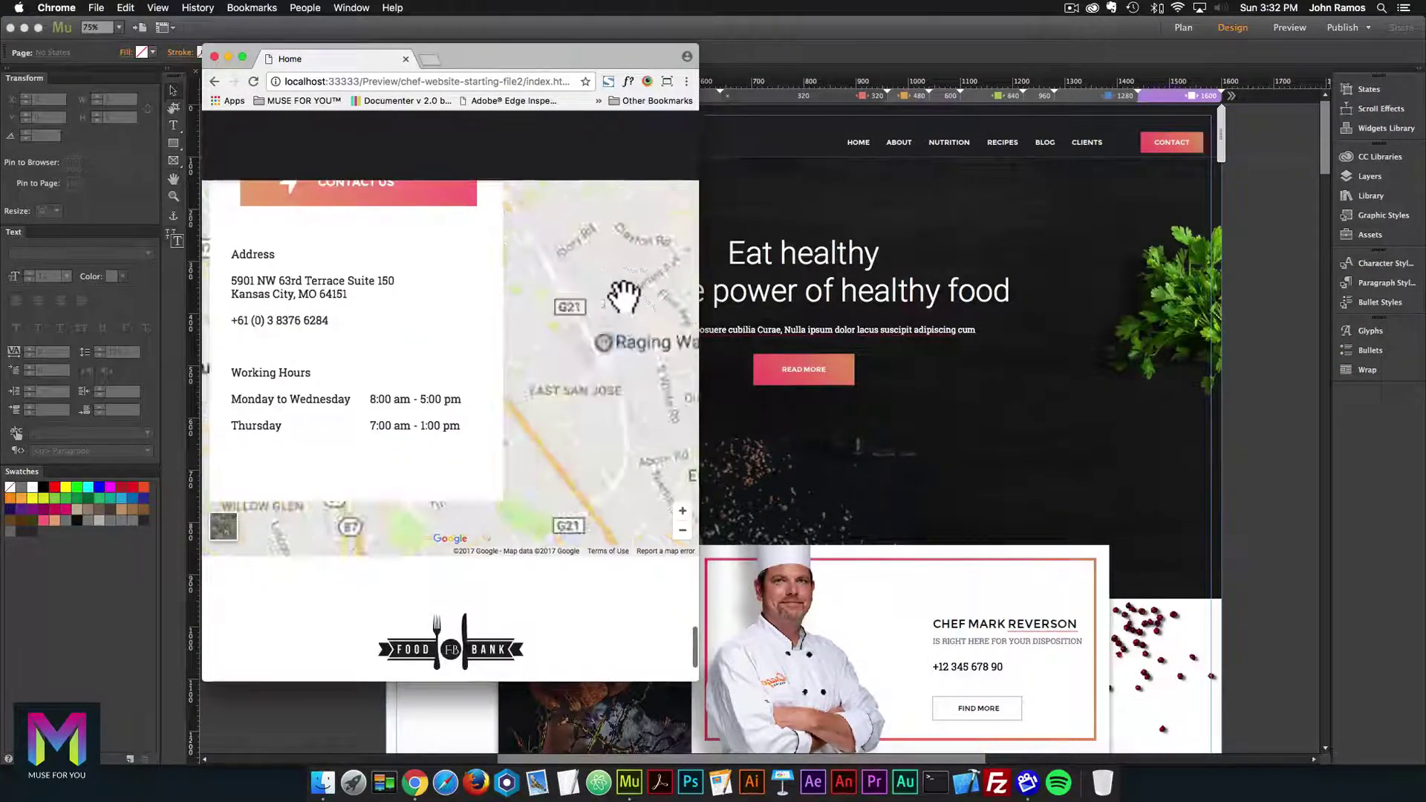
{"action": "scroll", "coordinate": [520, 216], "scroll_direction": "up", "scroll_amount": 15}
{"action": "scroll", "coordinate": [476, 241], "scroll_direction": "up", "scroll_amount": 15}
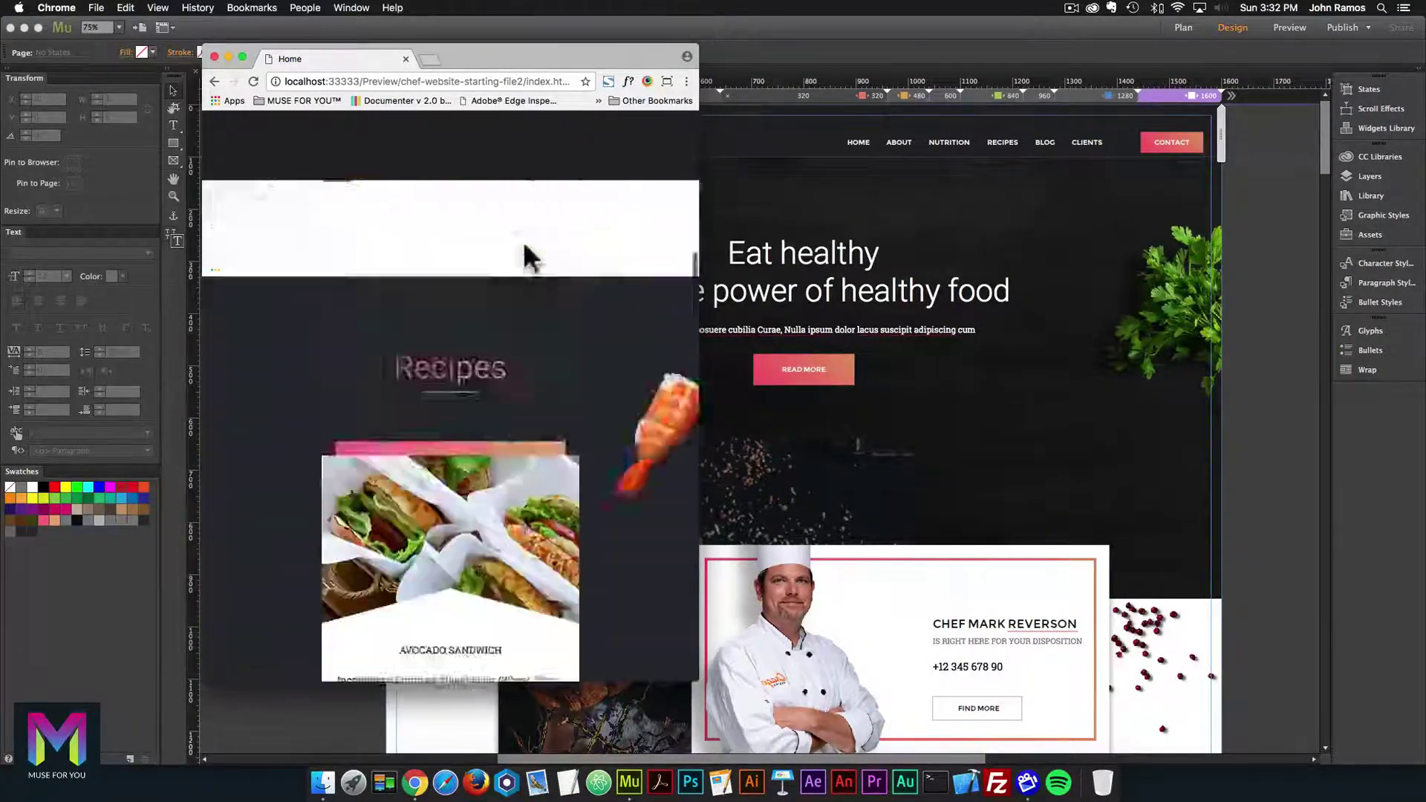
{"action": "left_click_drag", "start_coordinate": [694, 237], "coordinate": [1265, 257]}
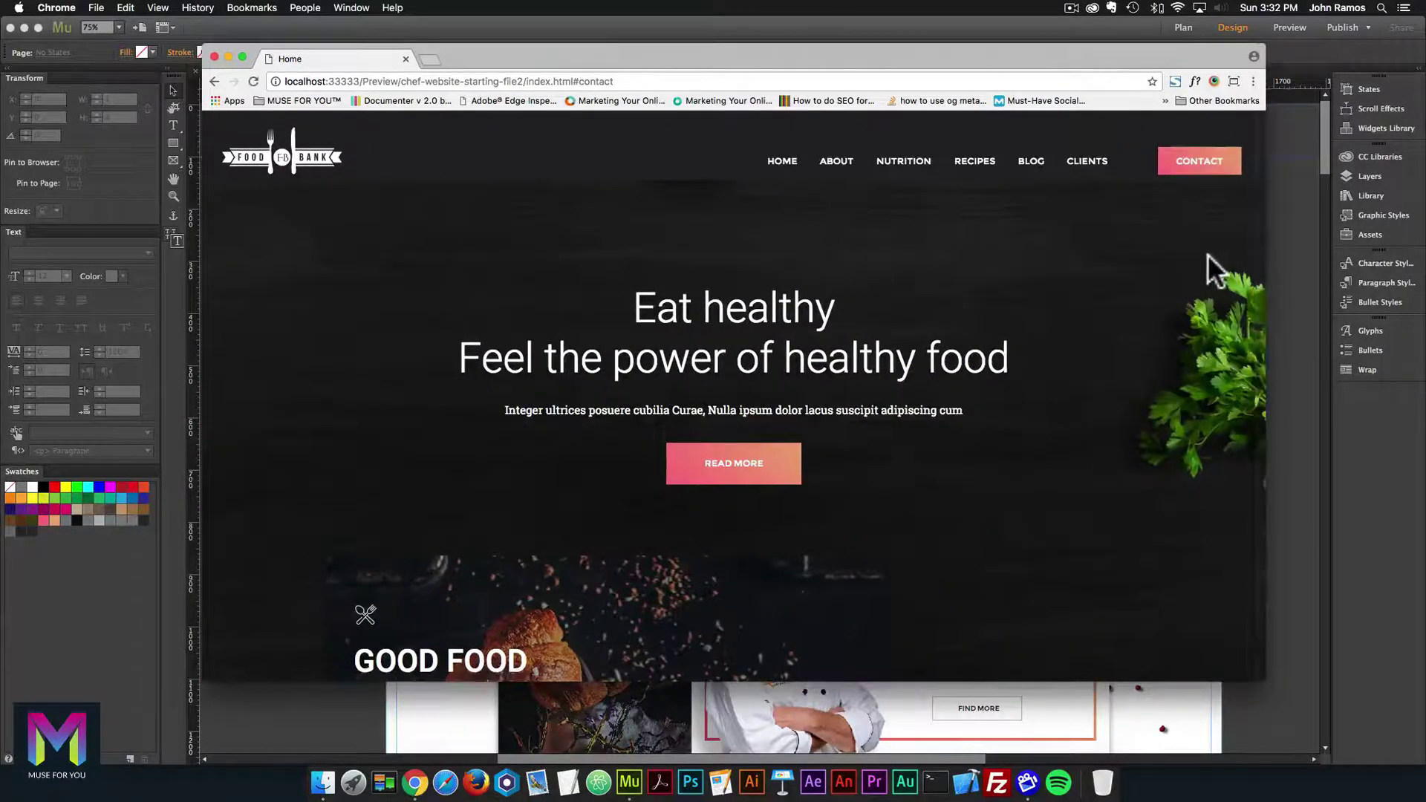